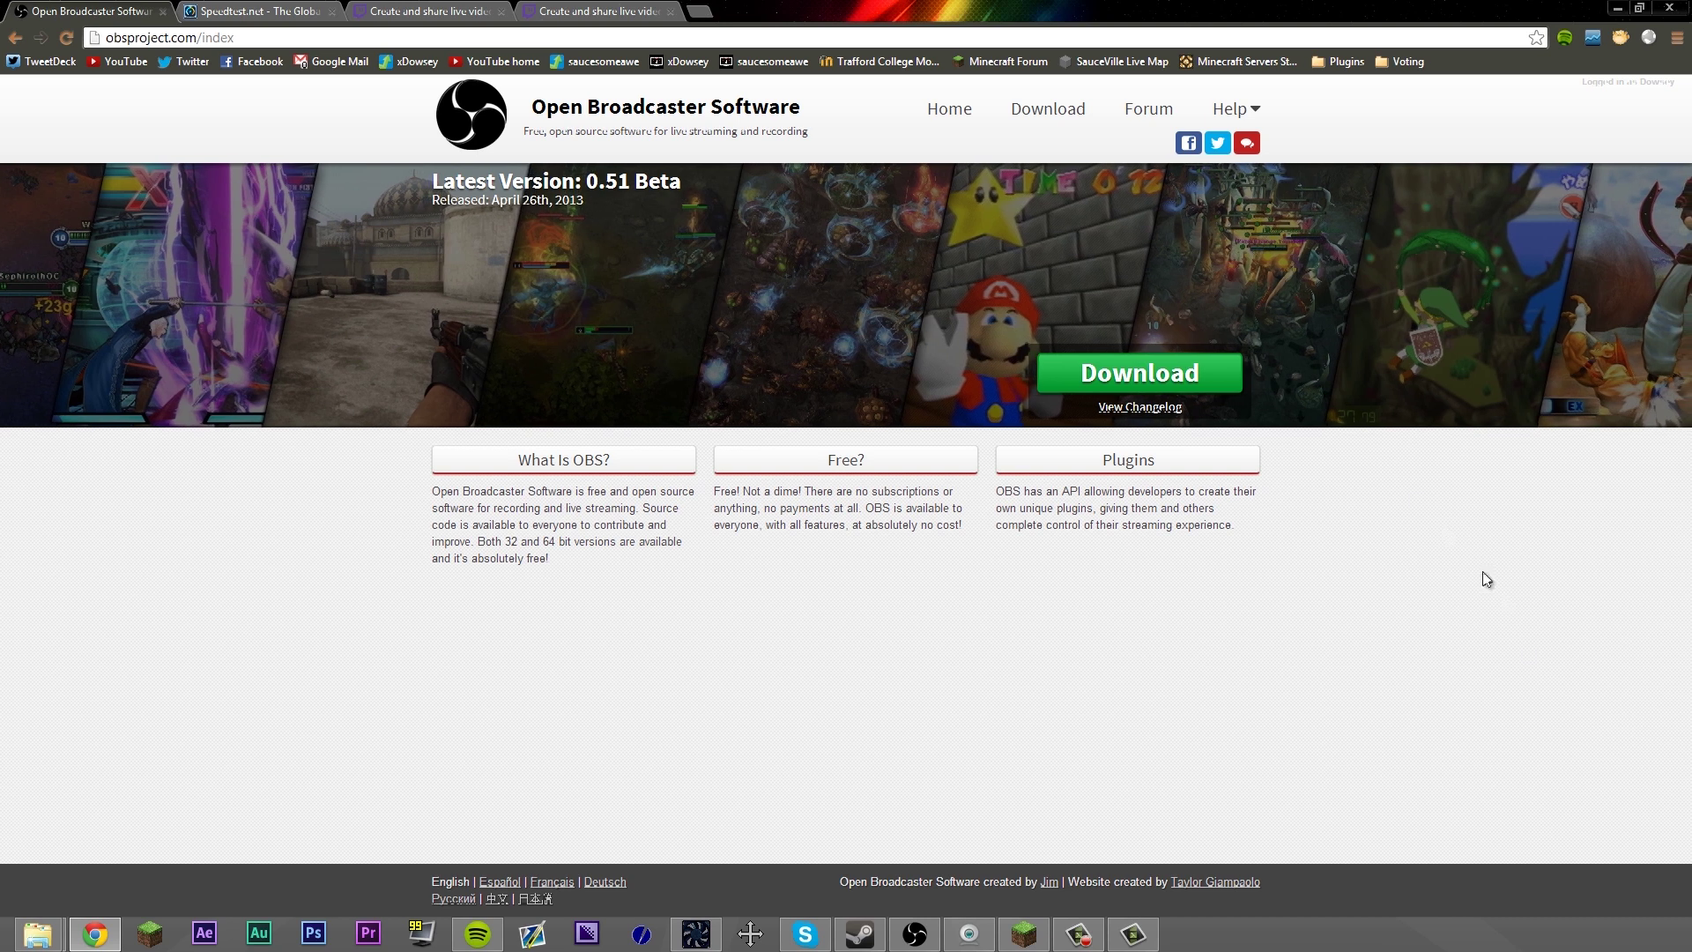
Download OBS_0_51b_Installer.exe using the green Download button on obsproject.com
left_click(1082, 382)
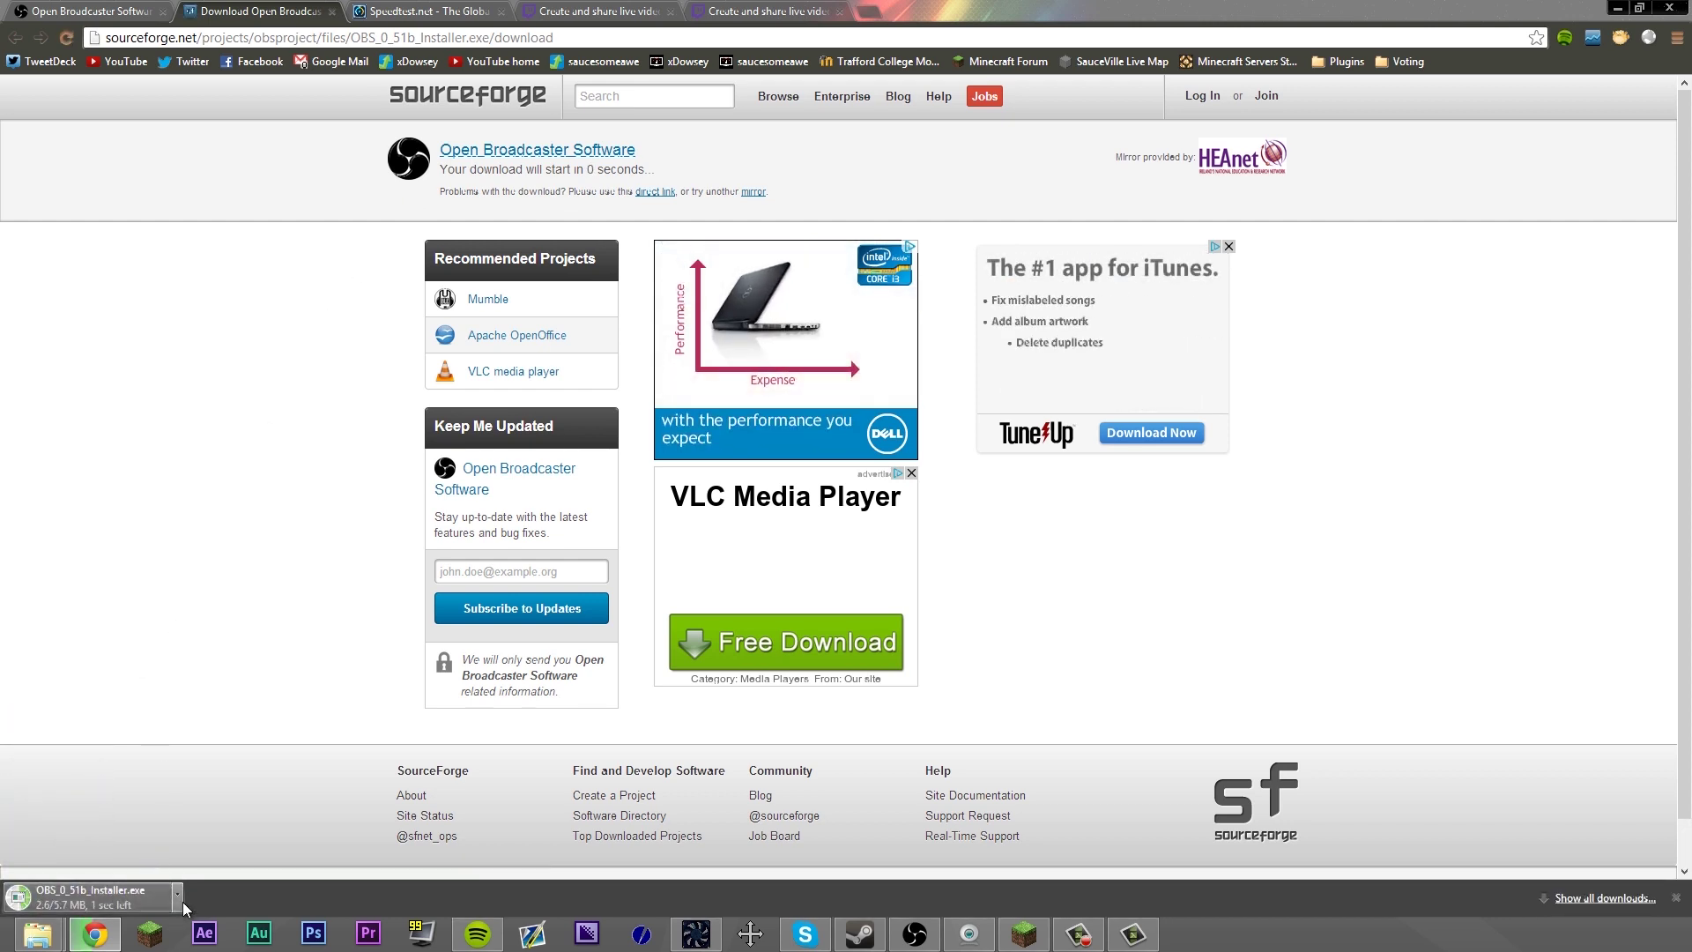
Check the finished installer download, bring OBS forward, then open obsproject.com's Stream Settings Estimator
left_click(178, 897)
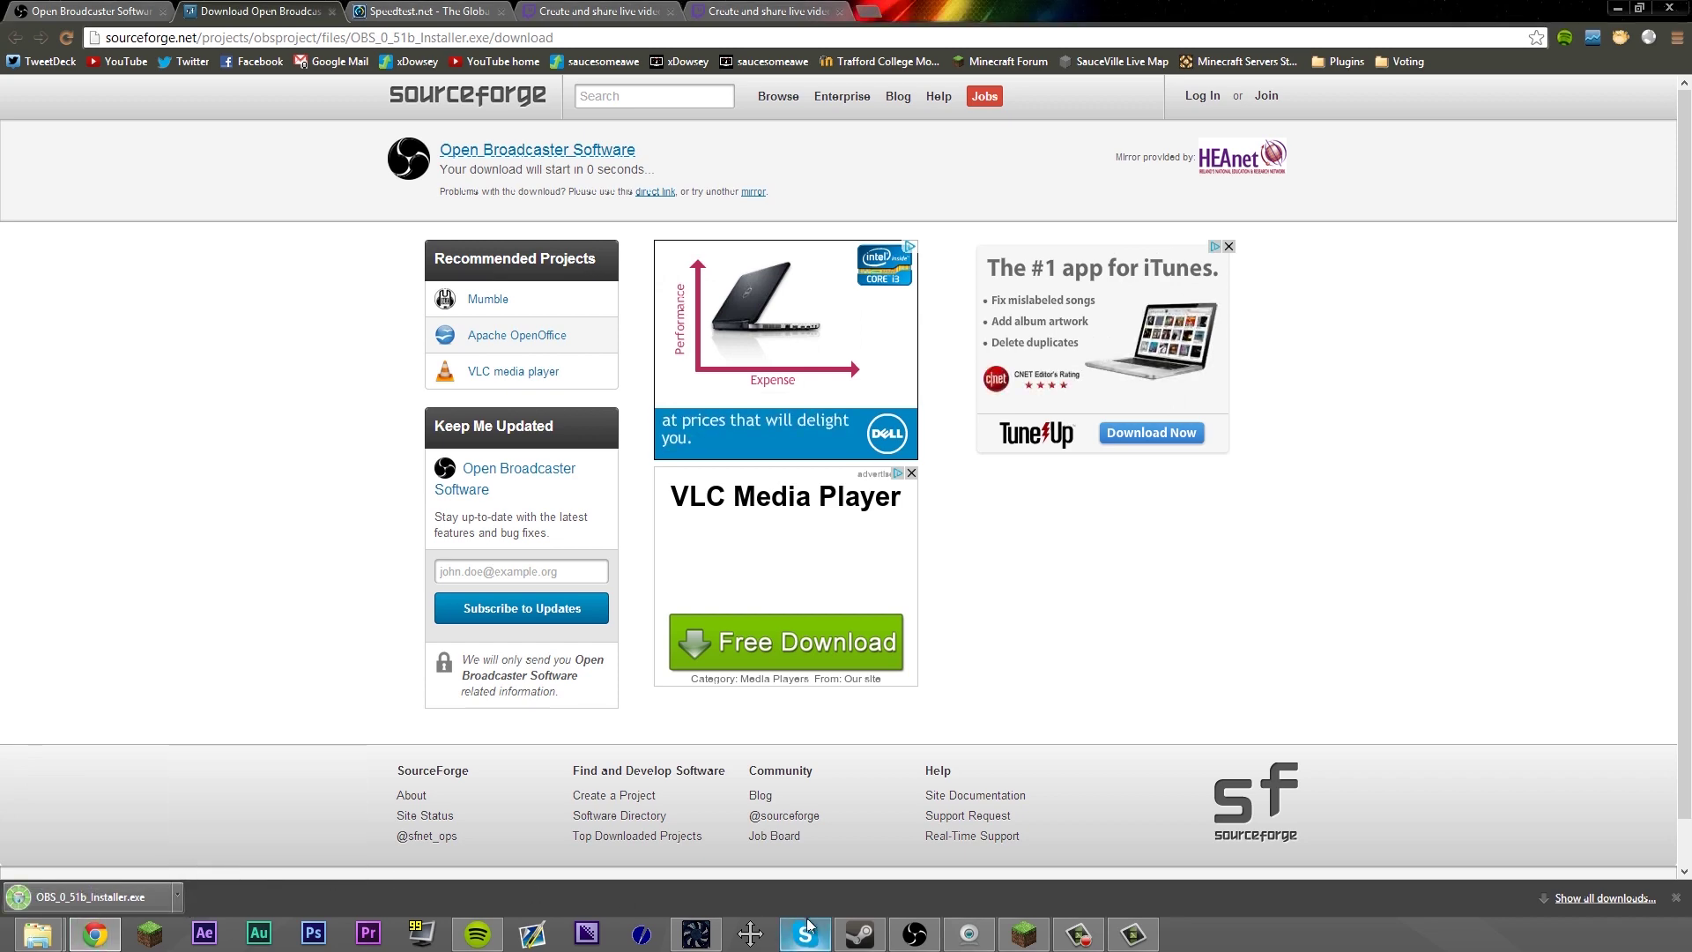
left_click(915, 934)
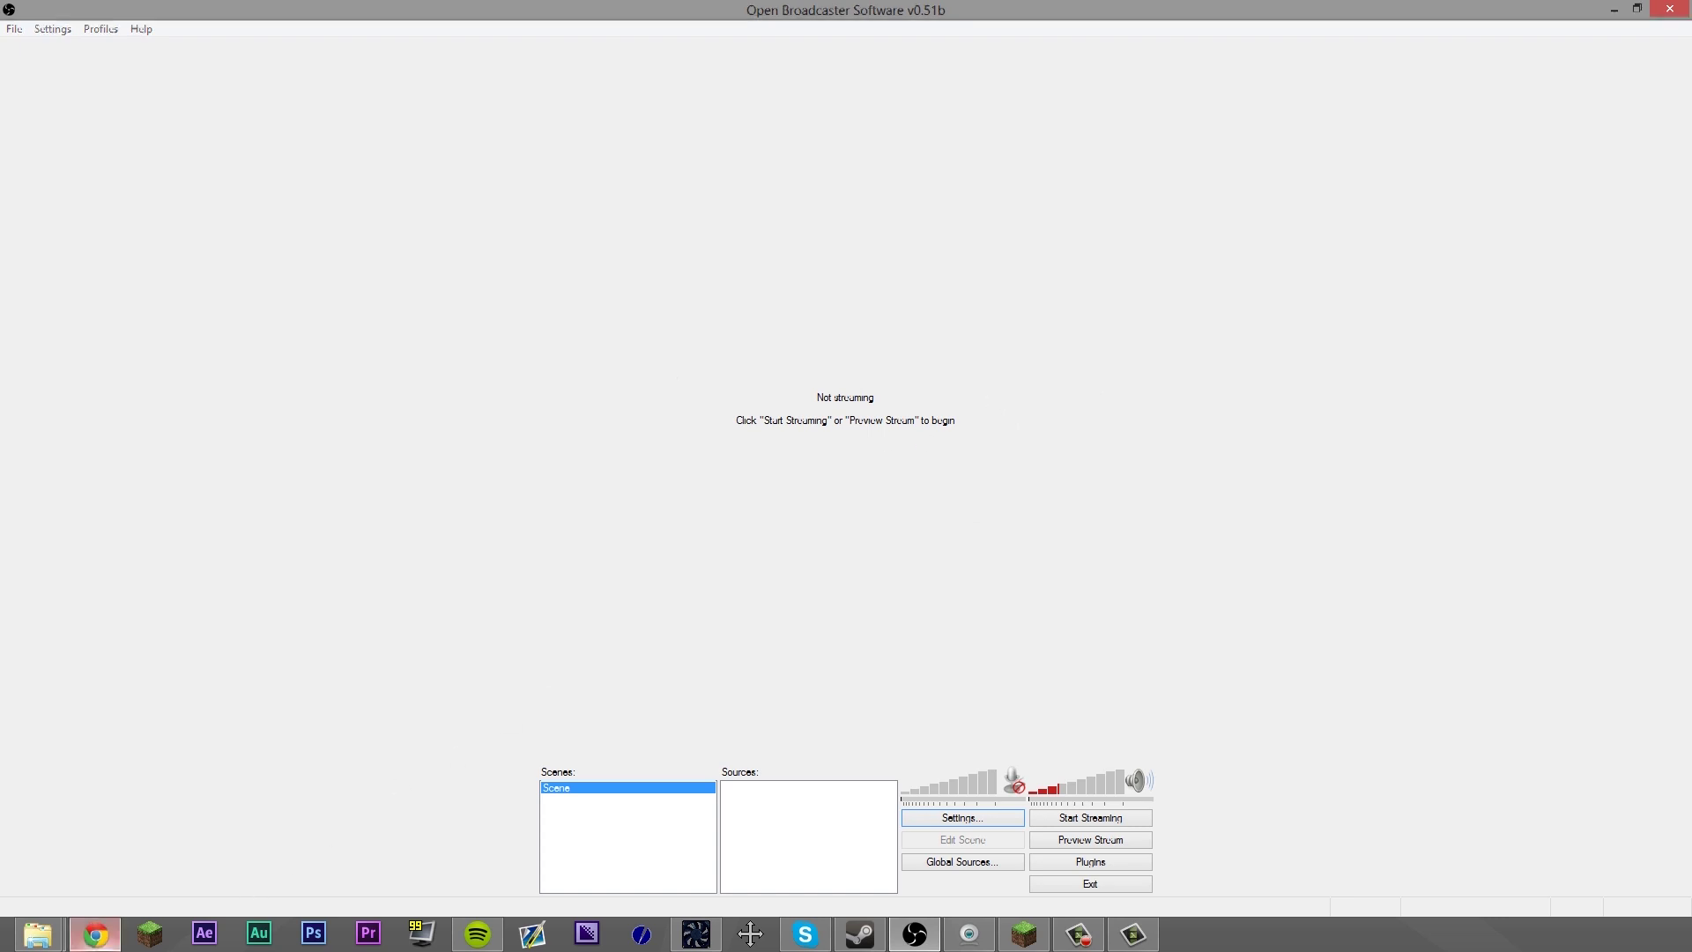
left_click(96, 936)
left_click(53, 12)
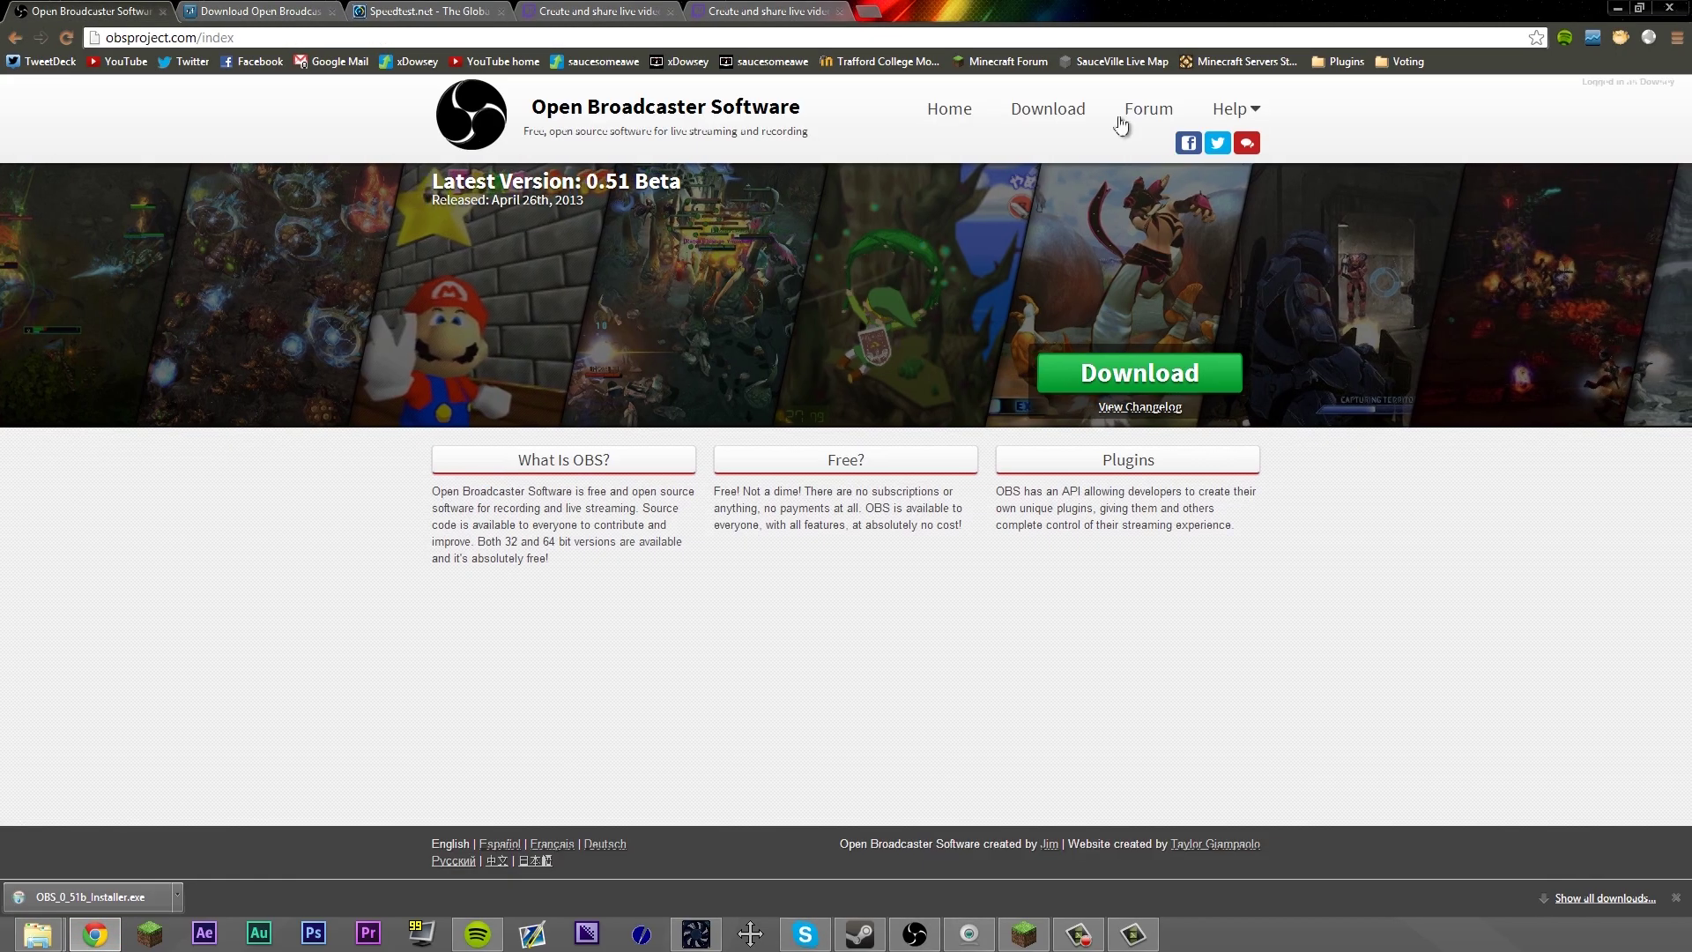
mouse_move(1234, 108)
left_click(1234, 171)
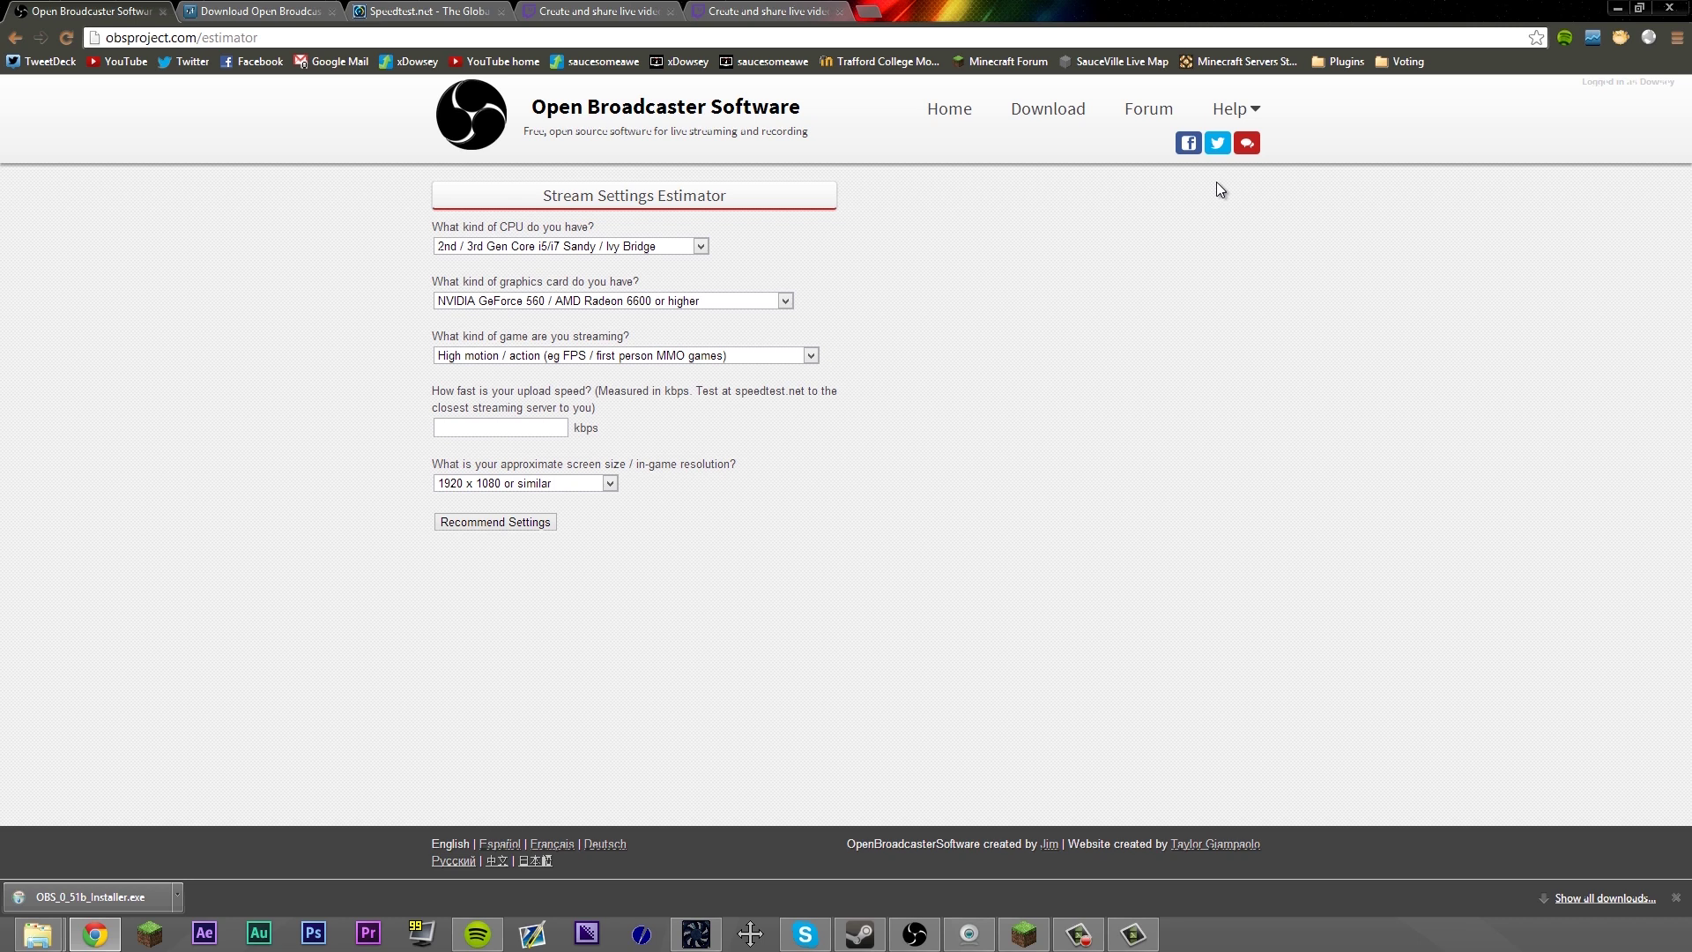
Close the SourceForge tab and keep the Sandy/Ivy Bridge CPU and GeForce 560-class graphics in the estimator
left_click(331, 11)
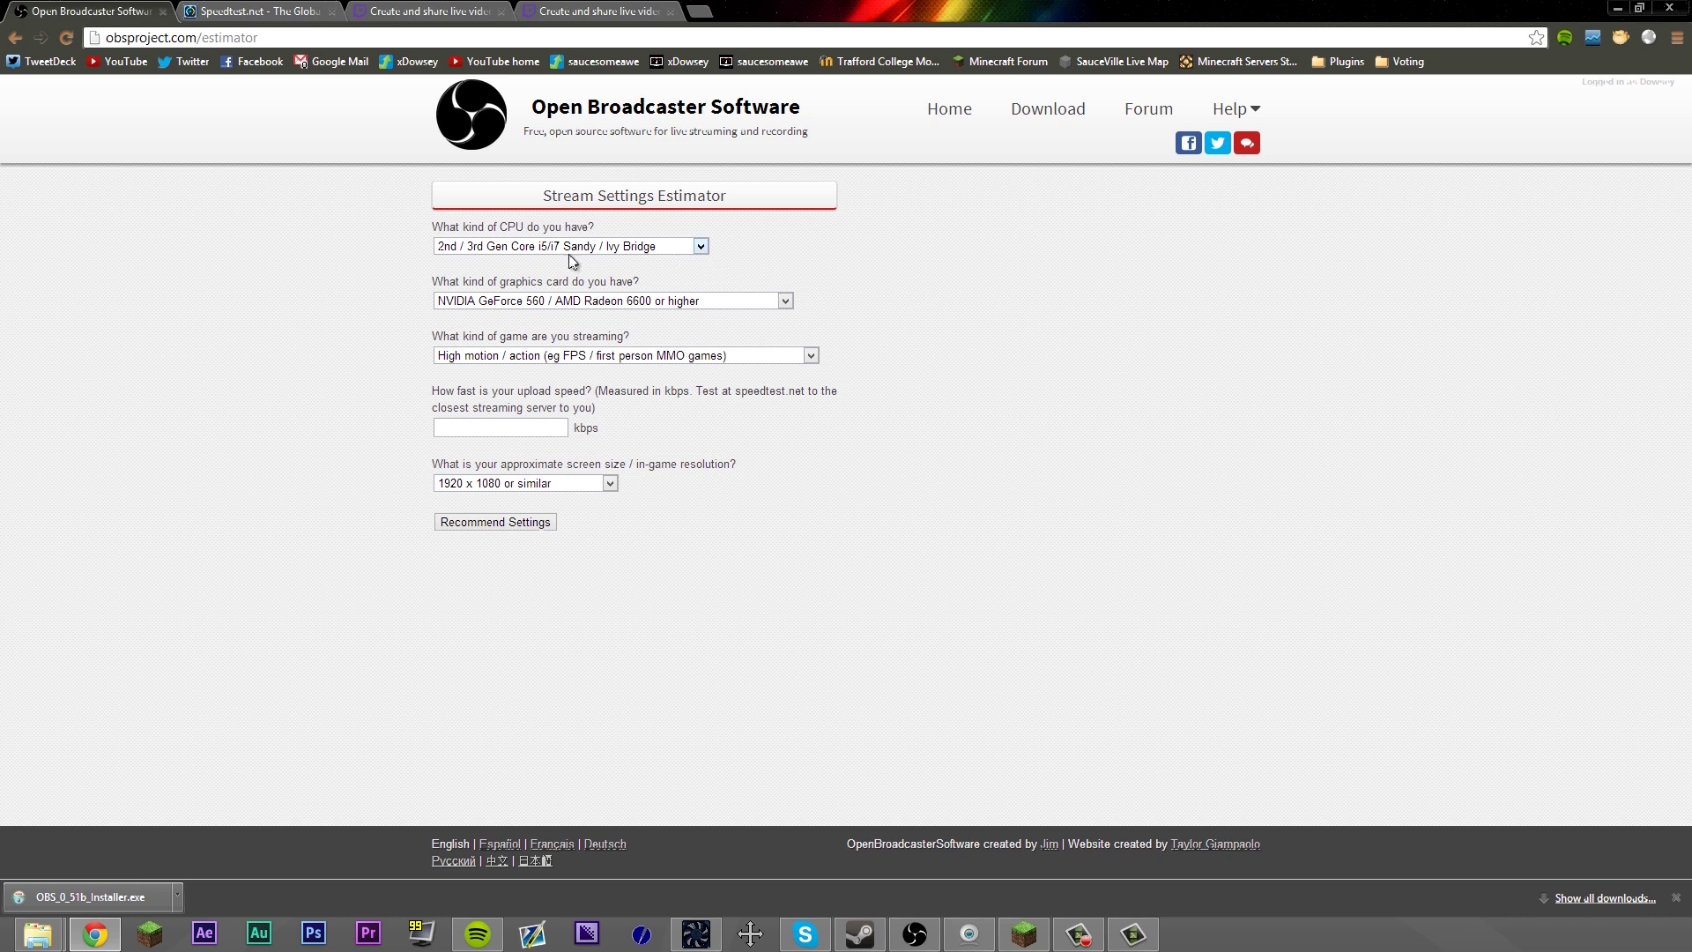
left_click(499, 251)
left_click(499, 251)
left_click(523, 301)
left_click(523, 301)
Keep High motion / action as game type, focus the upload field, and switch to Speedtest.net
left_click(541, 354)
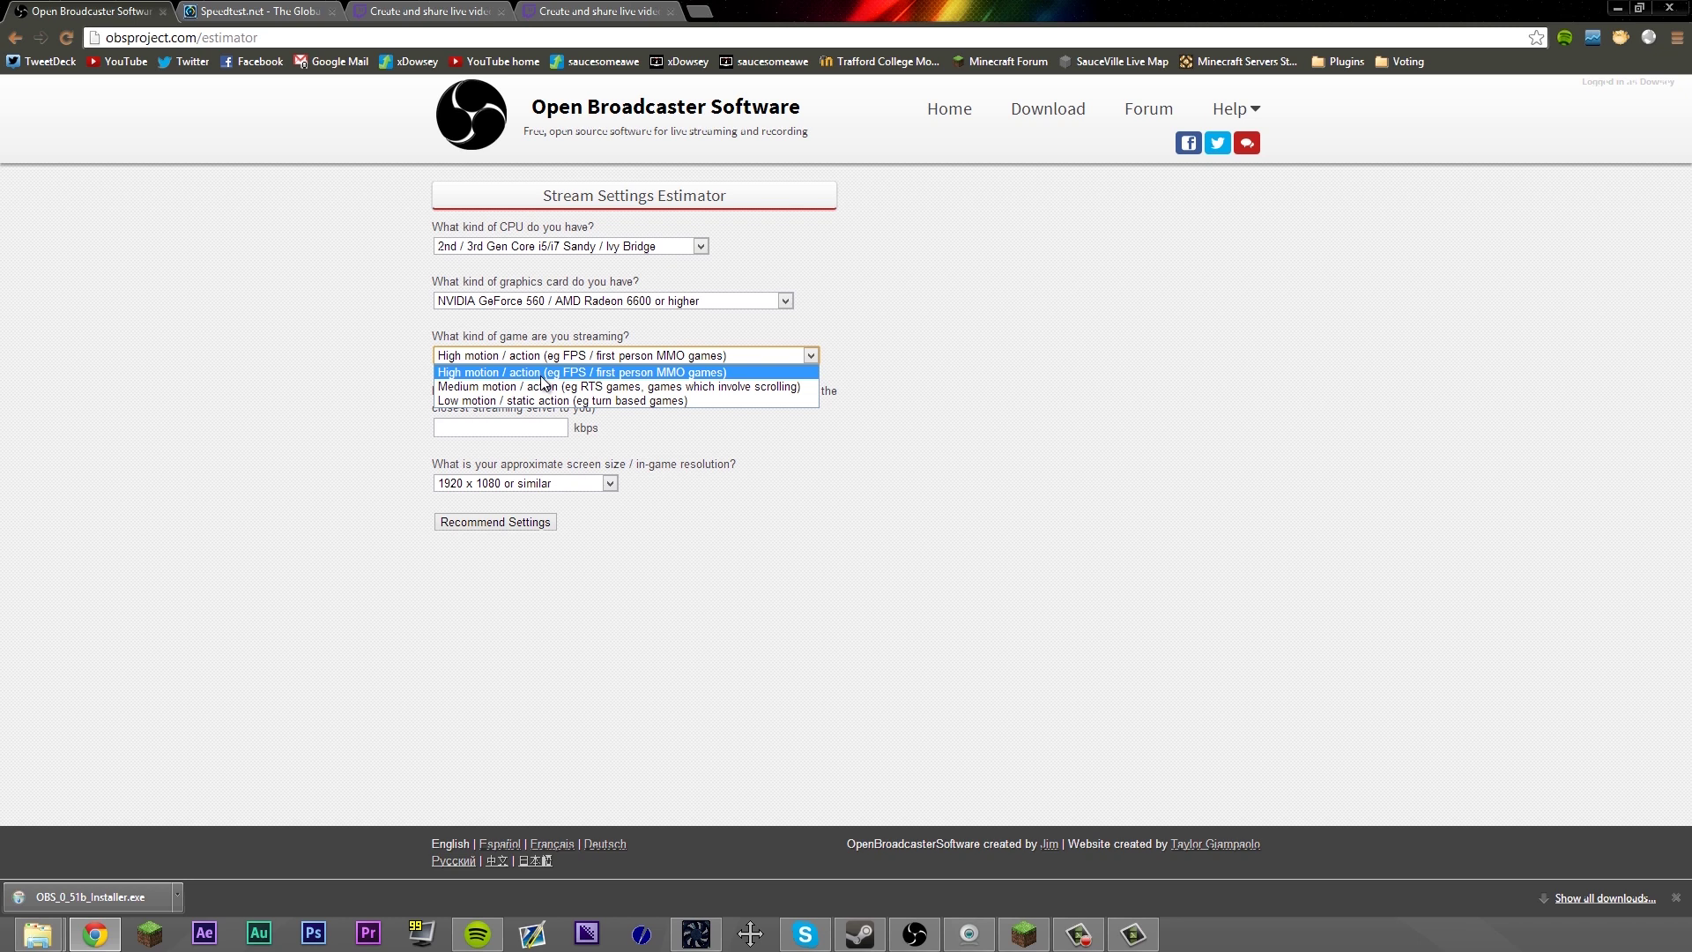
left_click(537, 375)
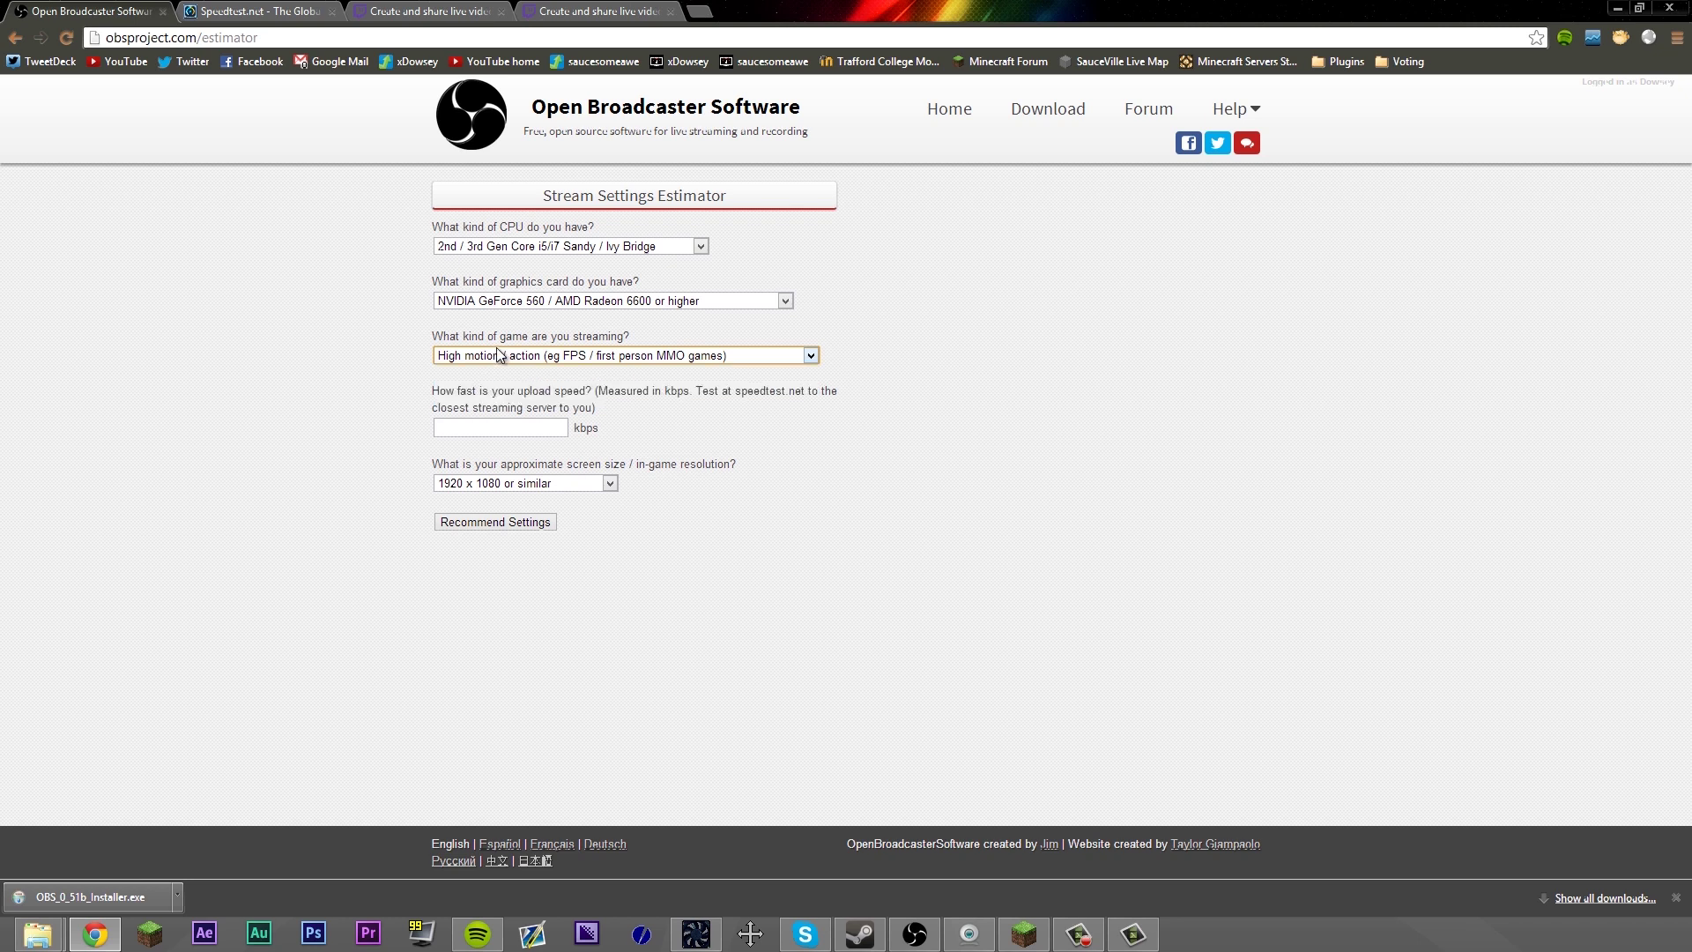
left_click(503, 423)
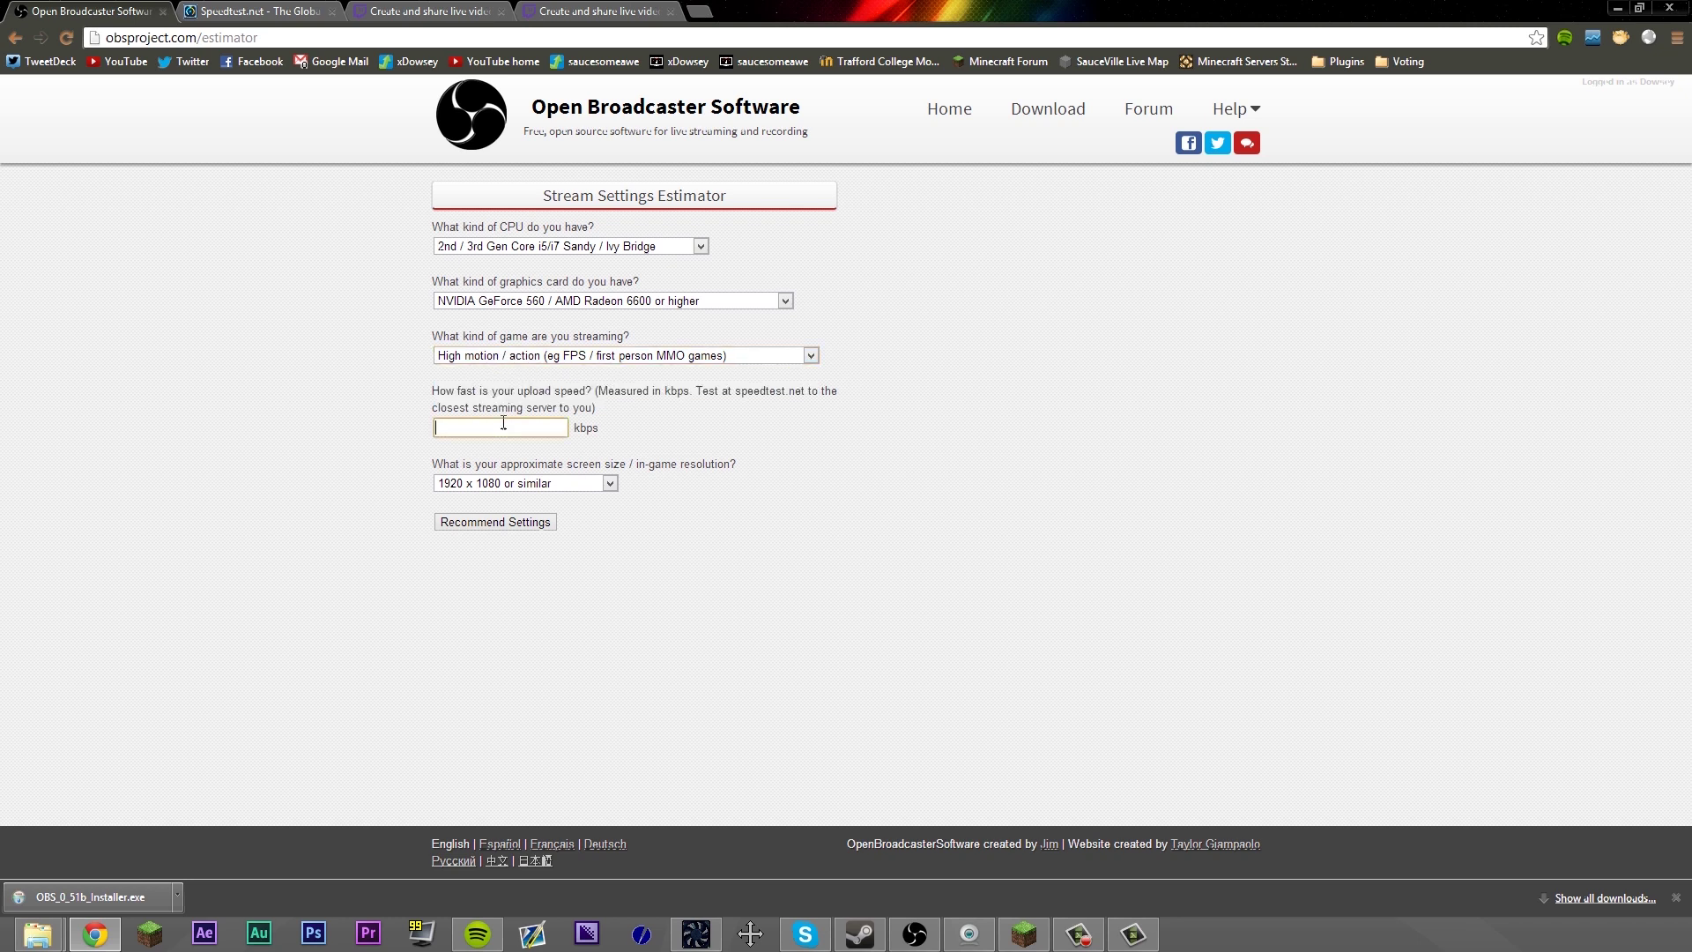
left_click(264, 11)
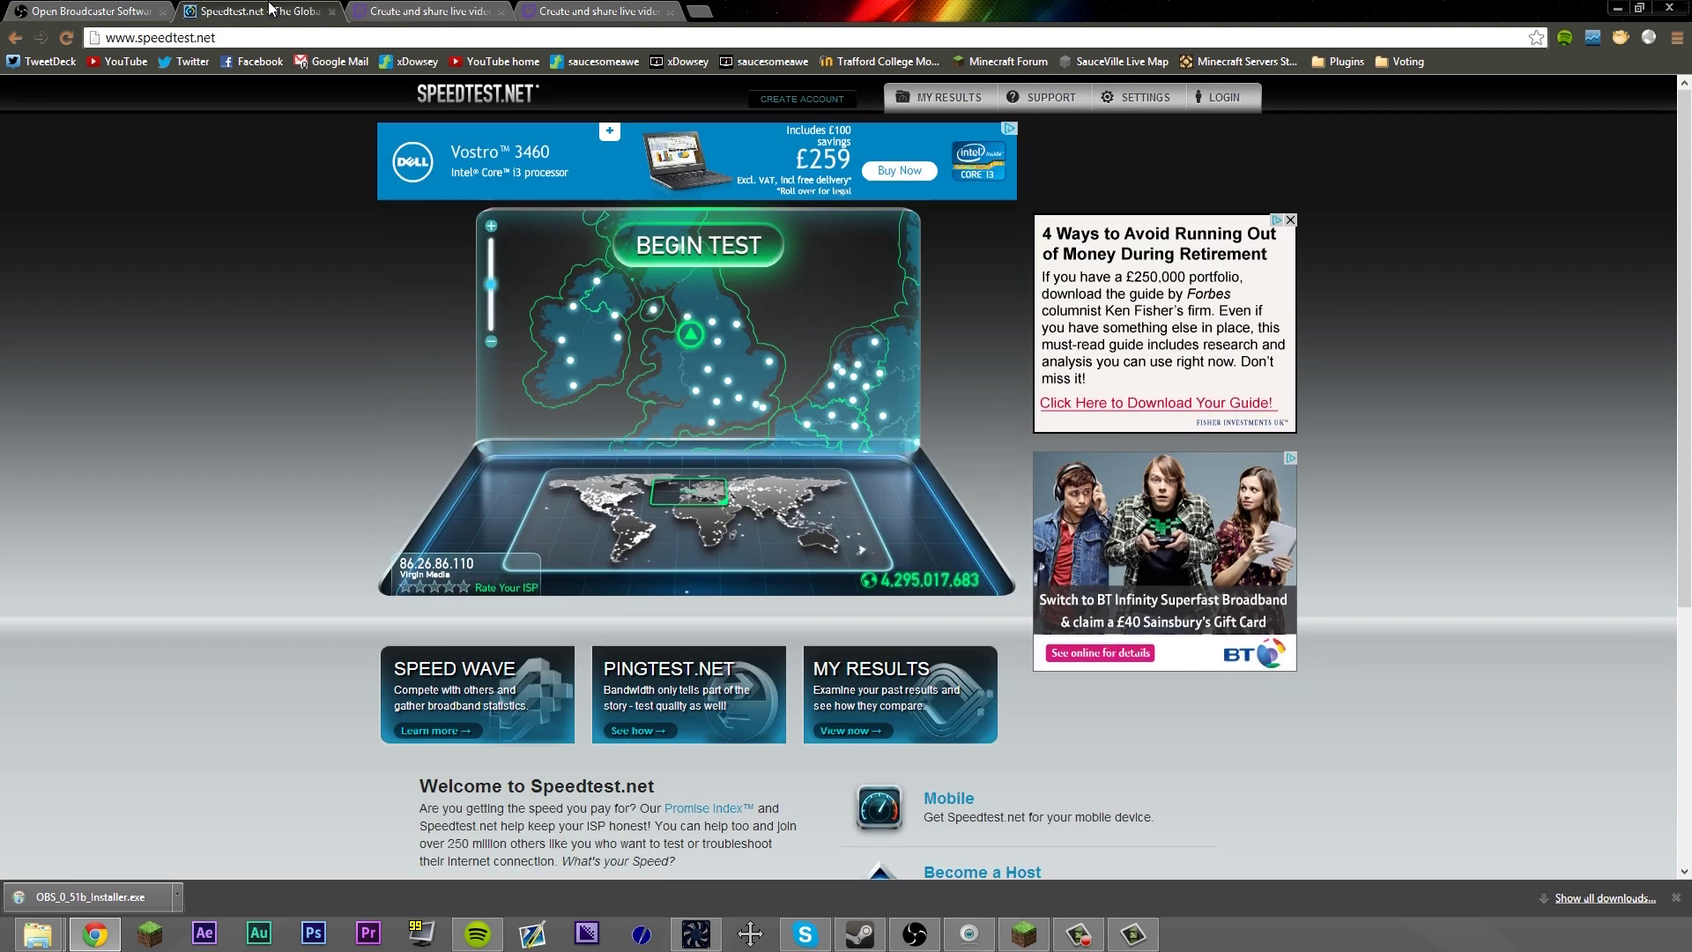
Run the Speedtest.net test (11 ms ping, 78.92 Mbps down, 4.86 Mbps up) and enter 4860 kbps upload in the estimator
left_click(719, 253)
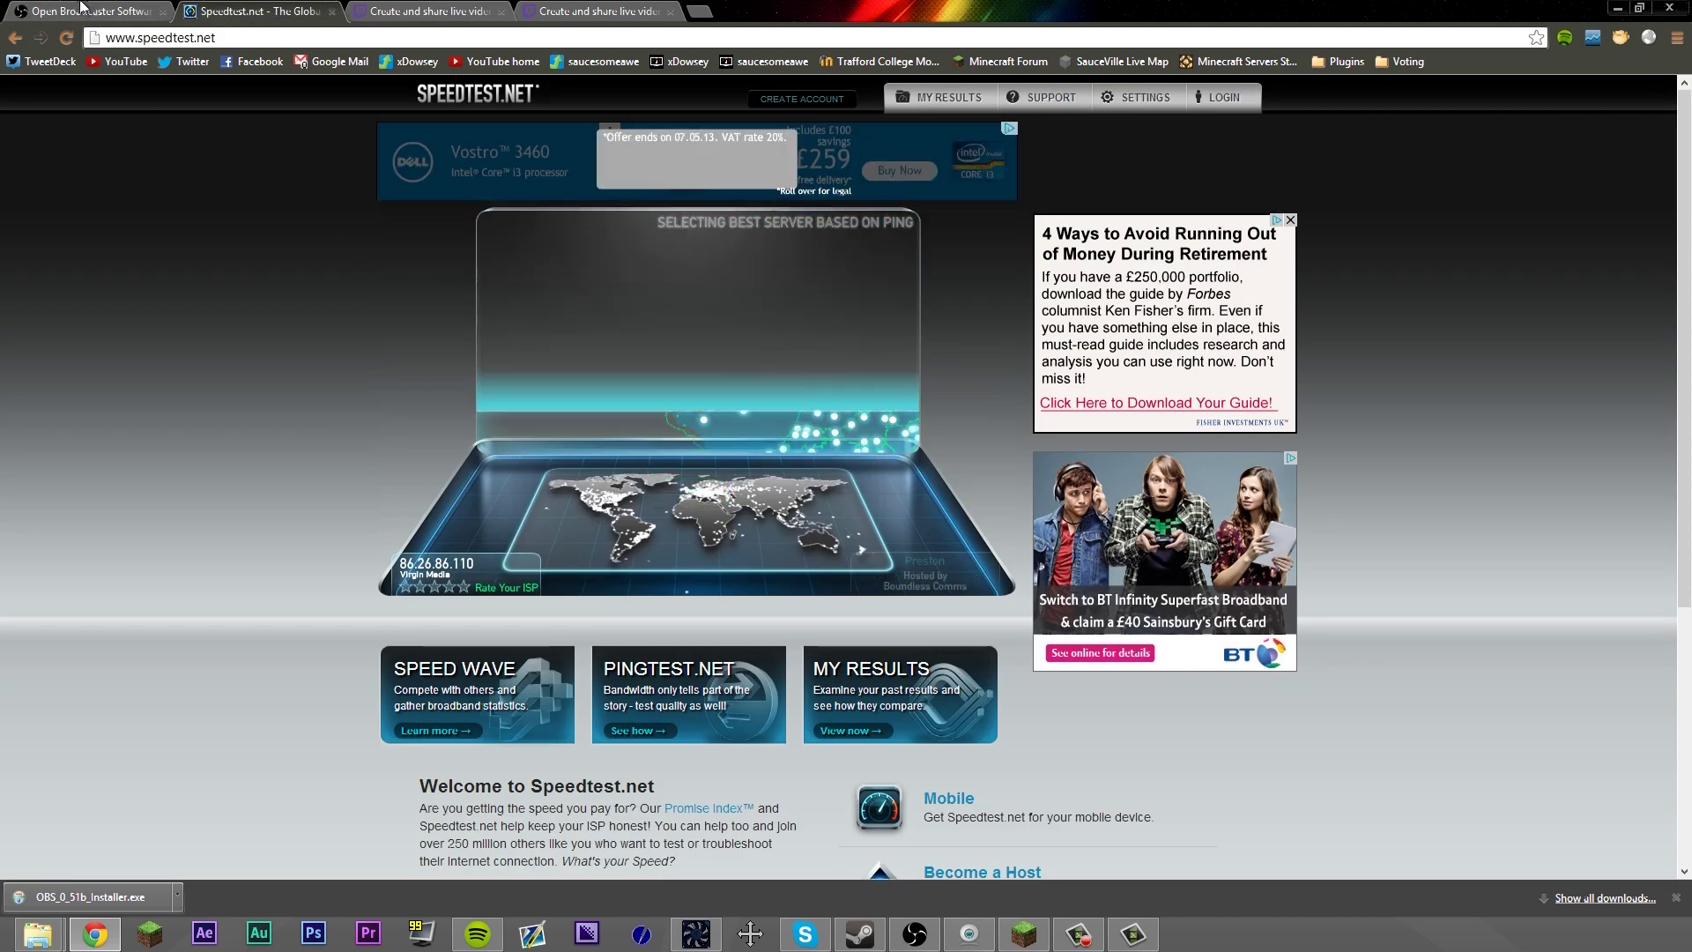
left_click(78, 9)
left_click(248, 11)
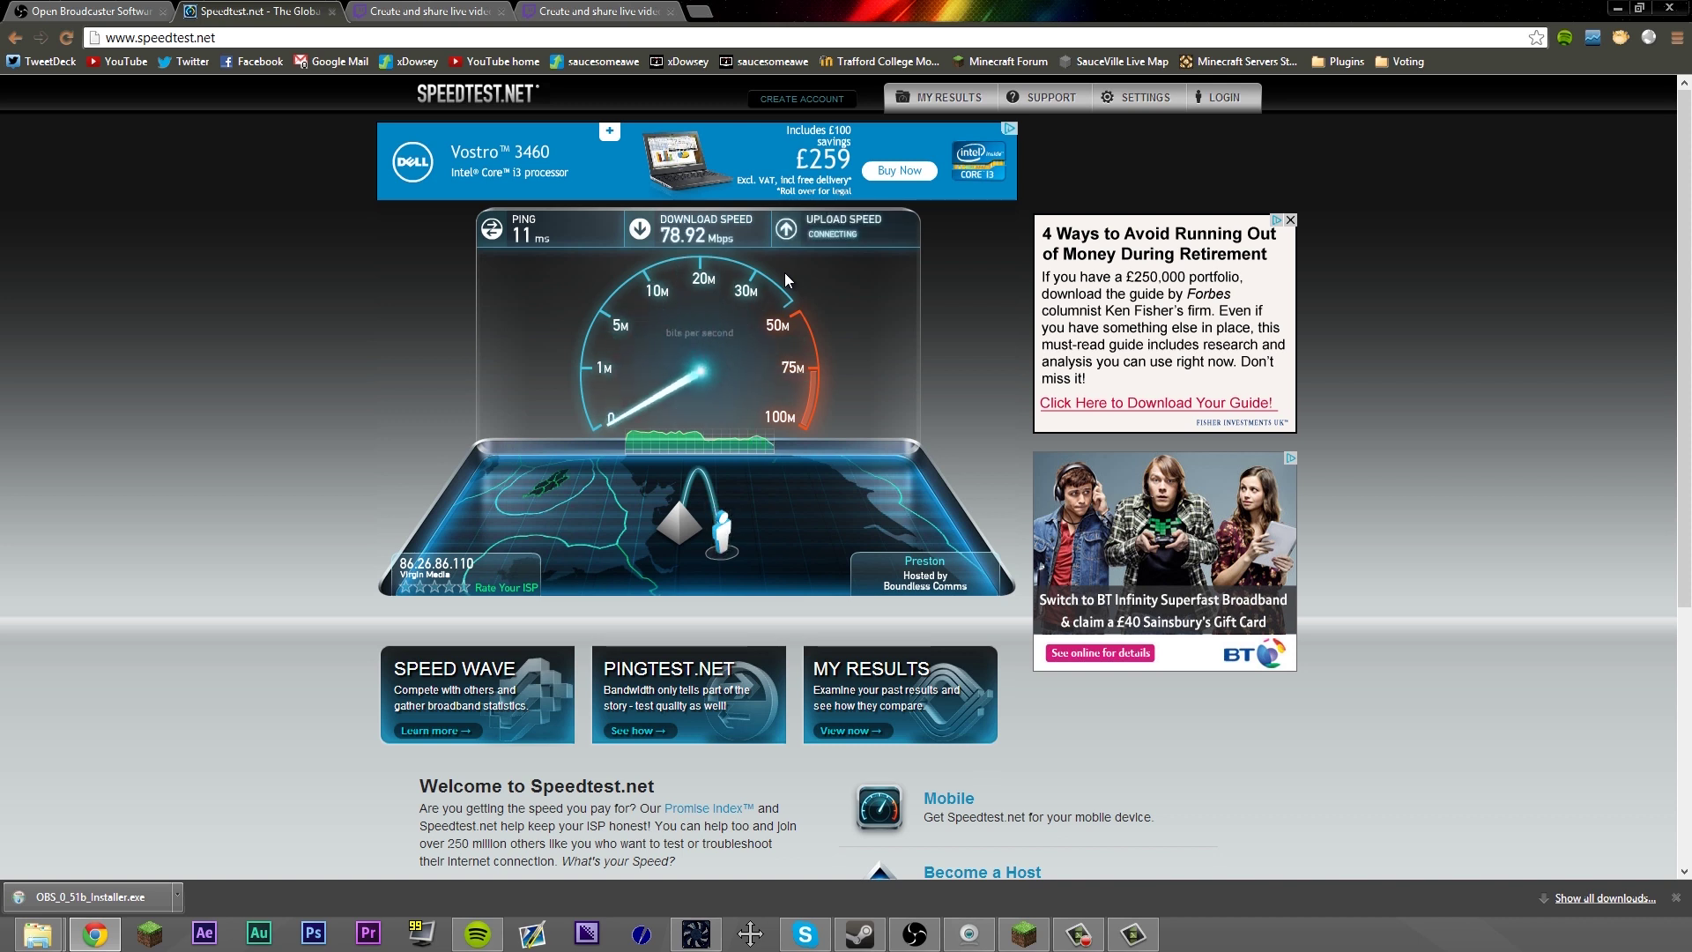
key("ctrl+shift+Tab")
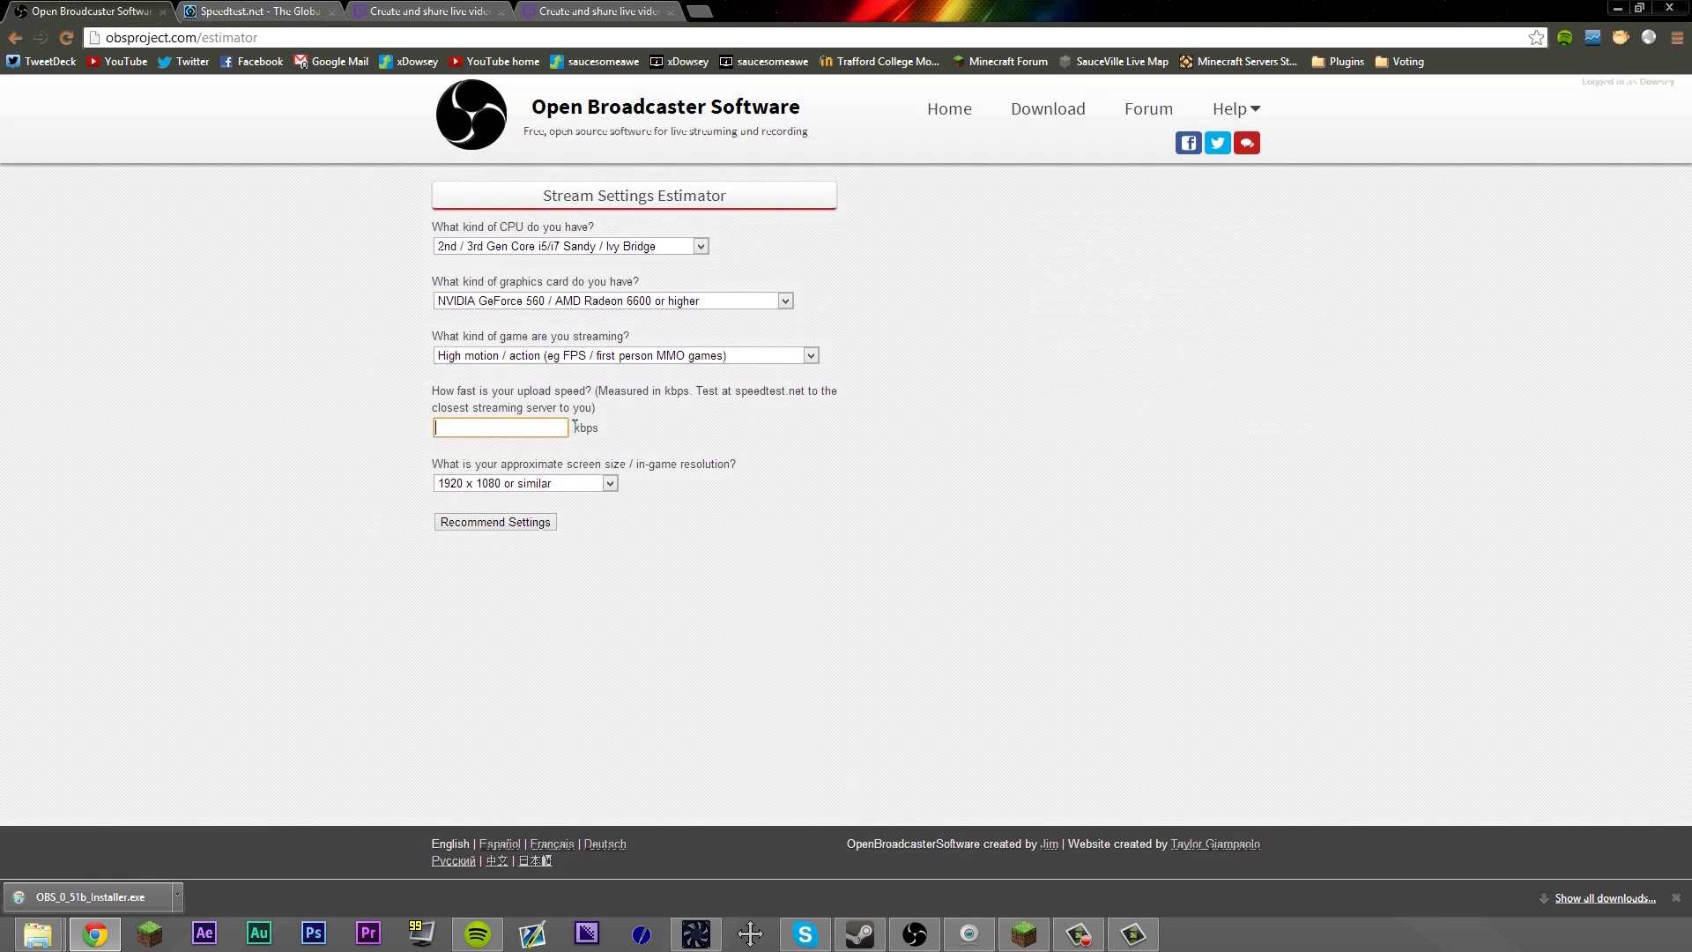
left_click(256, 11)
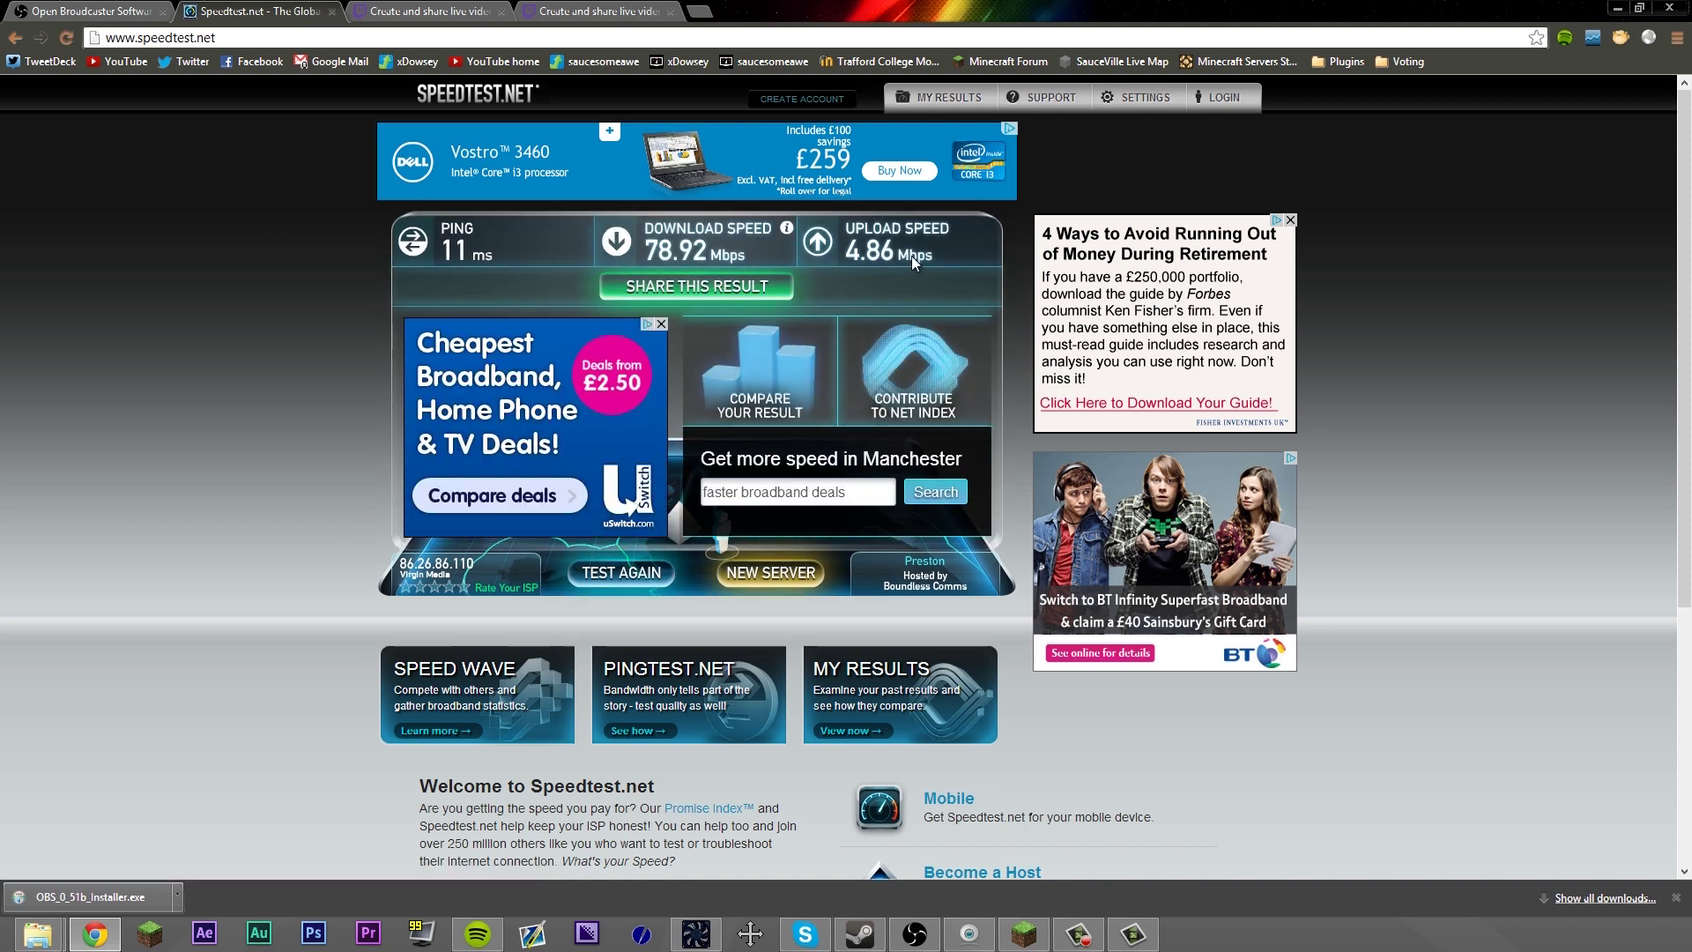
left_click(104, 9)
type("4860")
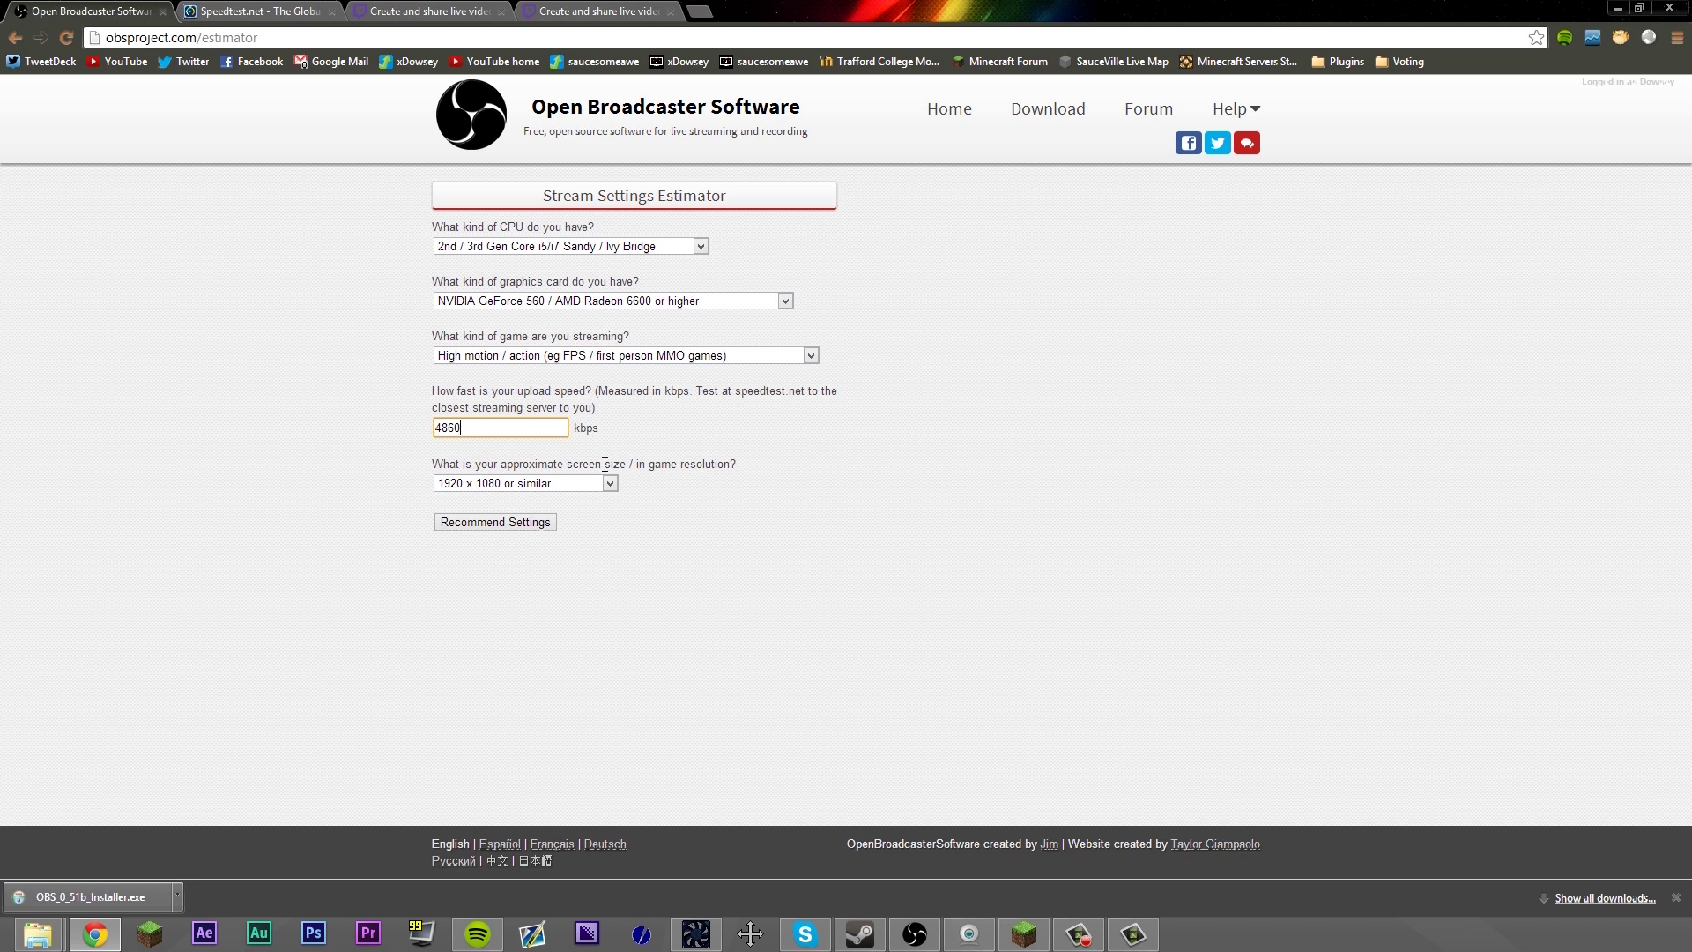
Keep 1920 x 1080 and get recommendations: 30 FPS, quality 6–7, max bitrate 4000
left_click(539, 490)
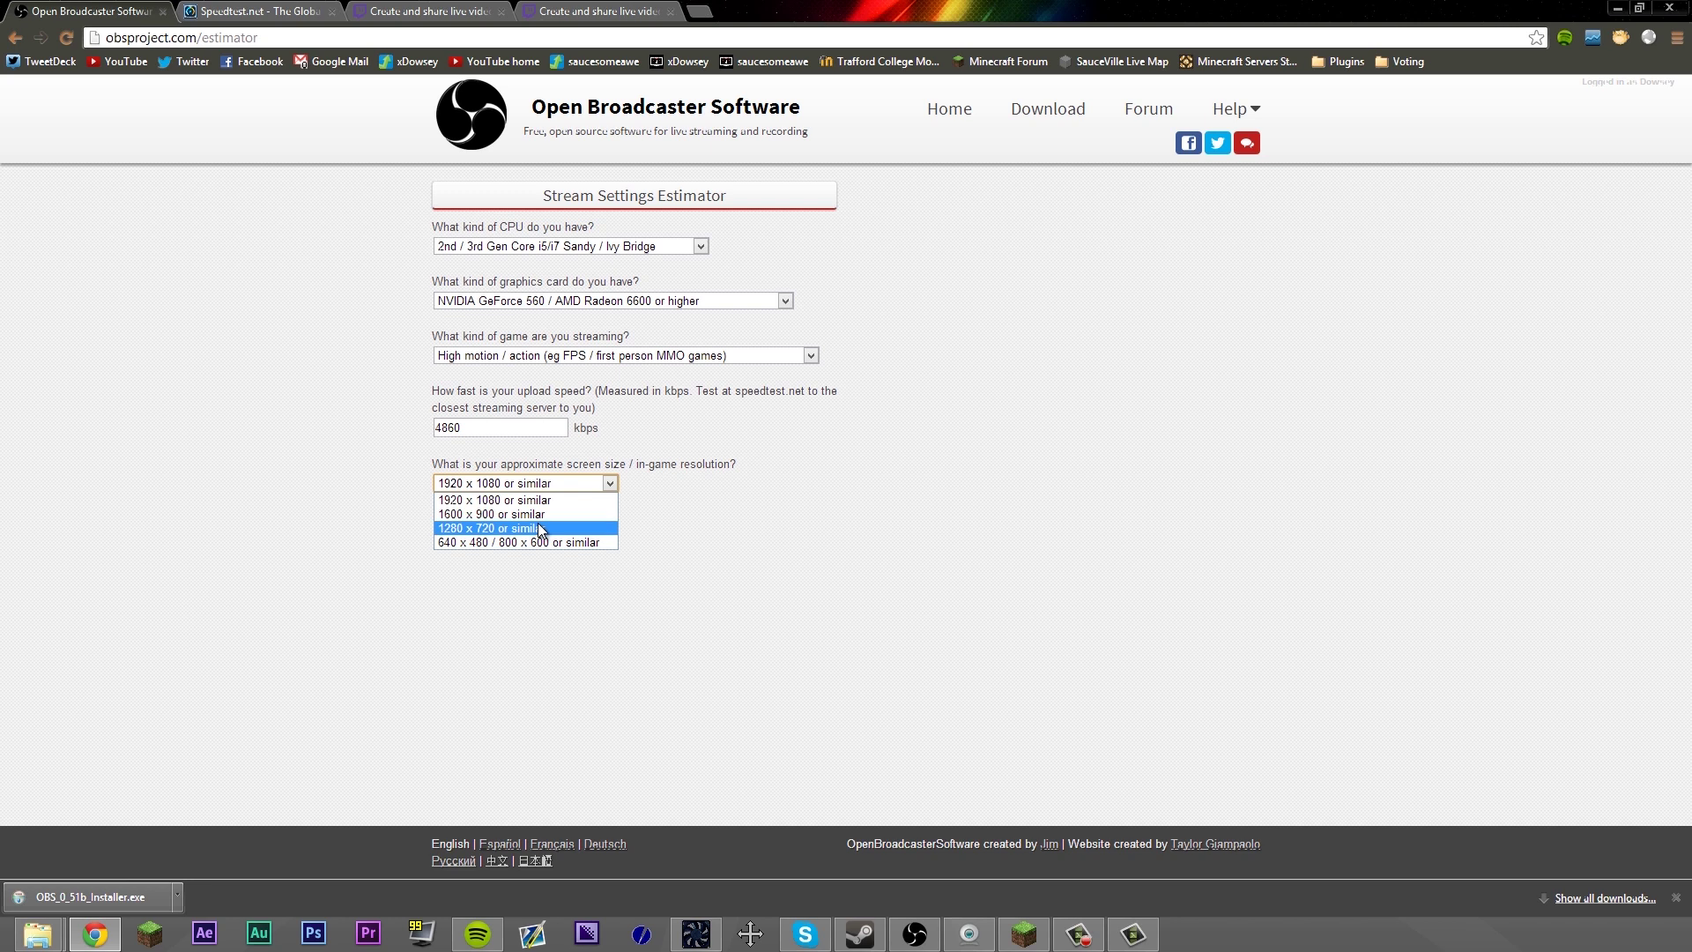
left_click(549, 501)
left_click(531, 524)
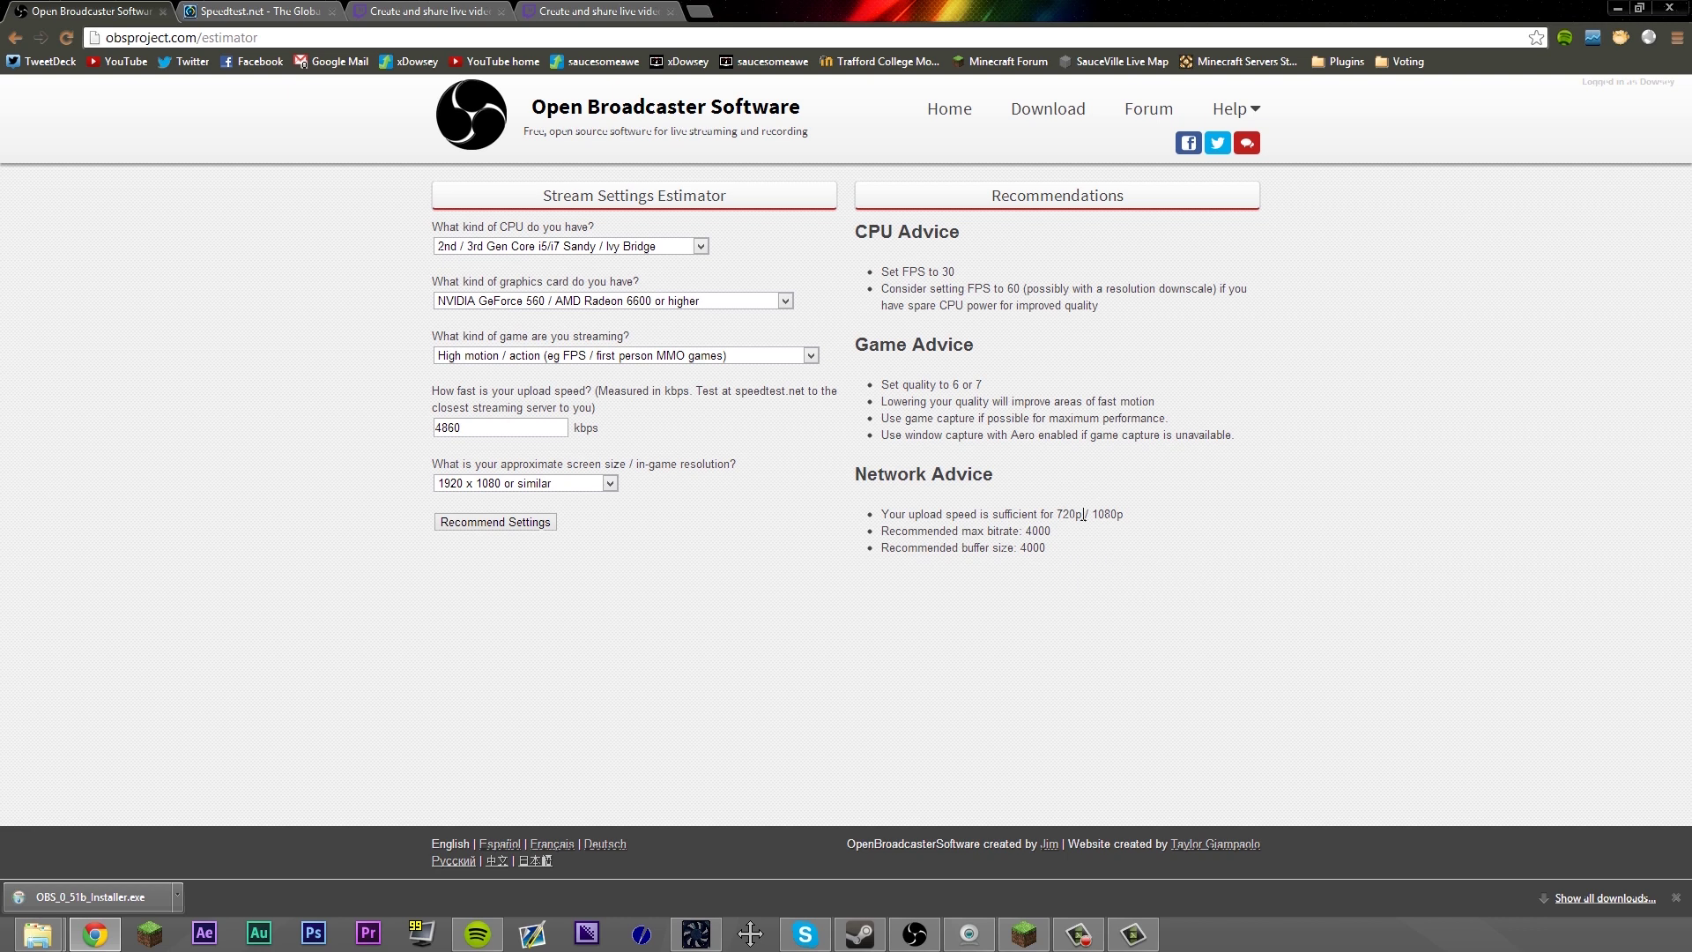
Highlight the 720p network advice, then switch to the OBS window
left_click_drag(1058, 517, 1123, 516)
left_click(1124, 520)
left_click(915, 933)
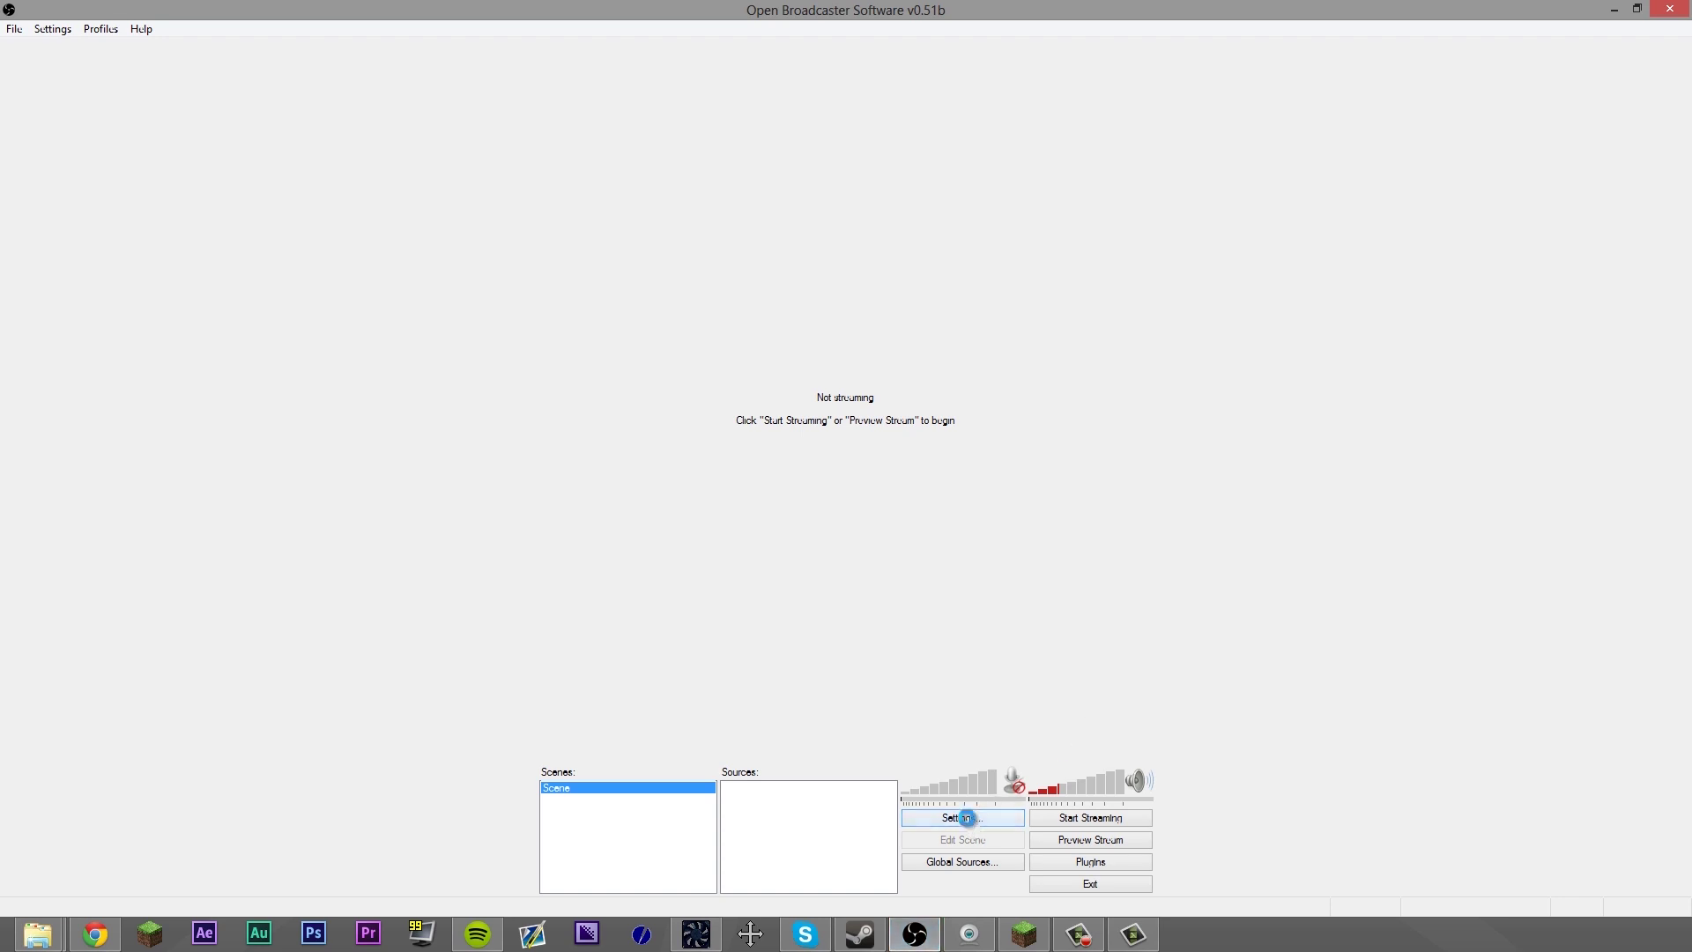
Open the OBS Settings dialog and minimize Chrome to reveal it
left_click(971, 820)
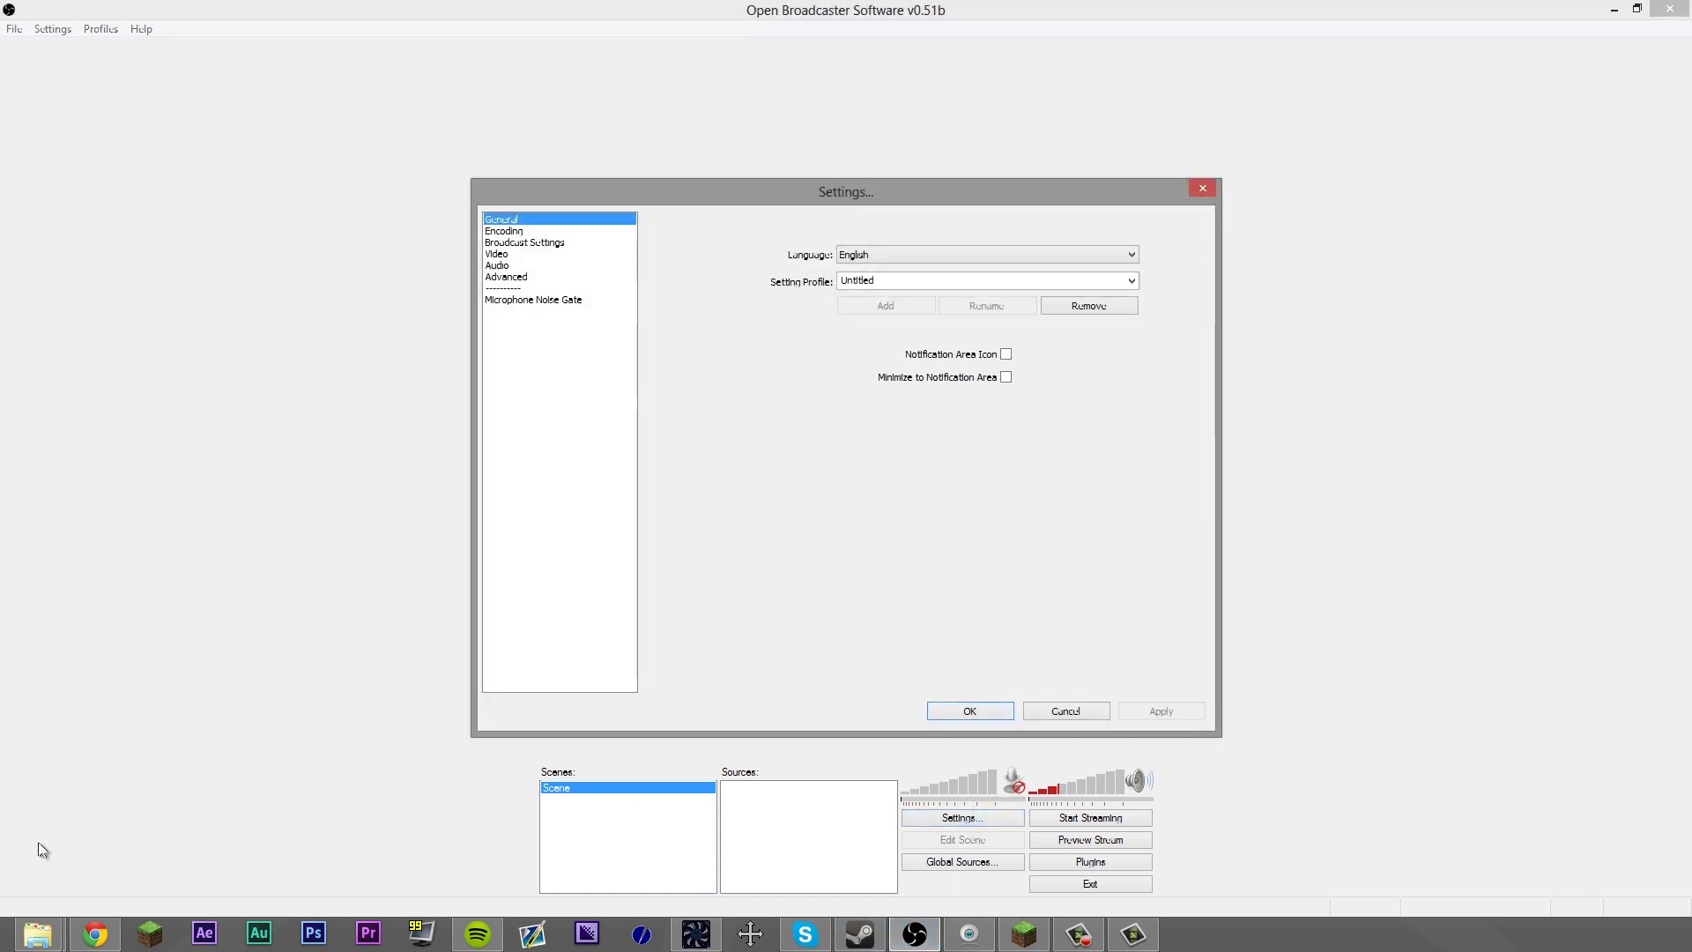
left_click(92, 941)
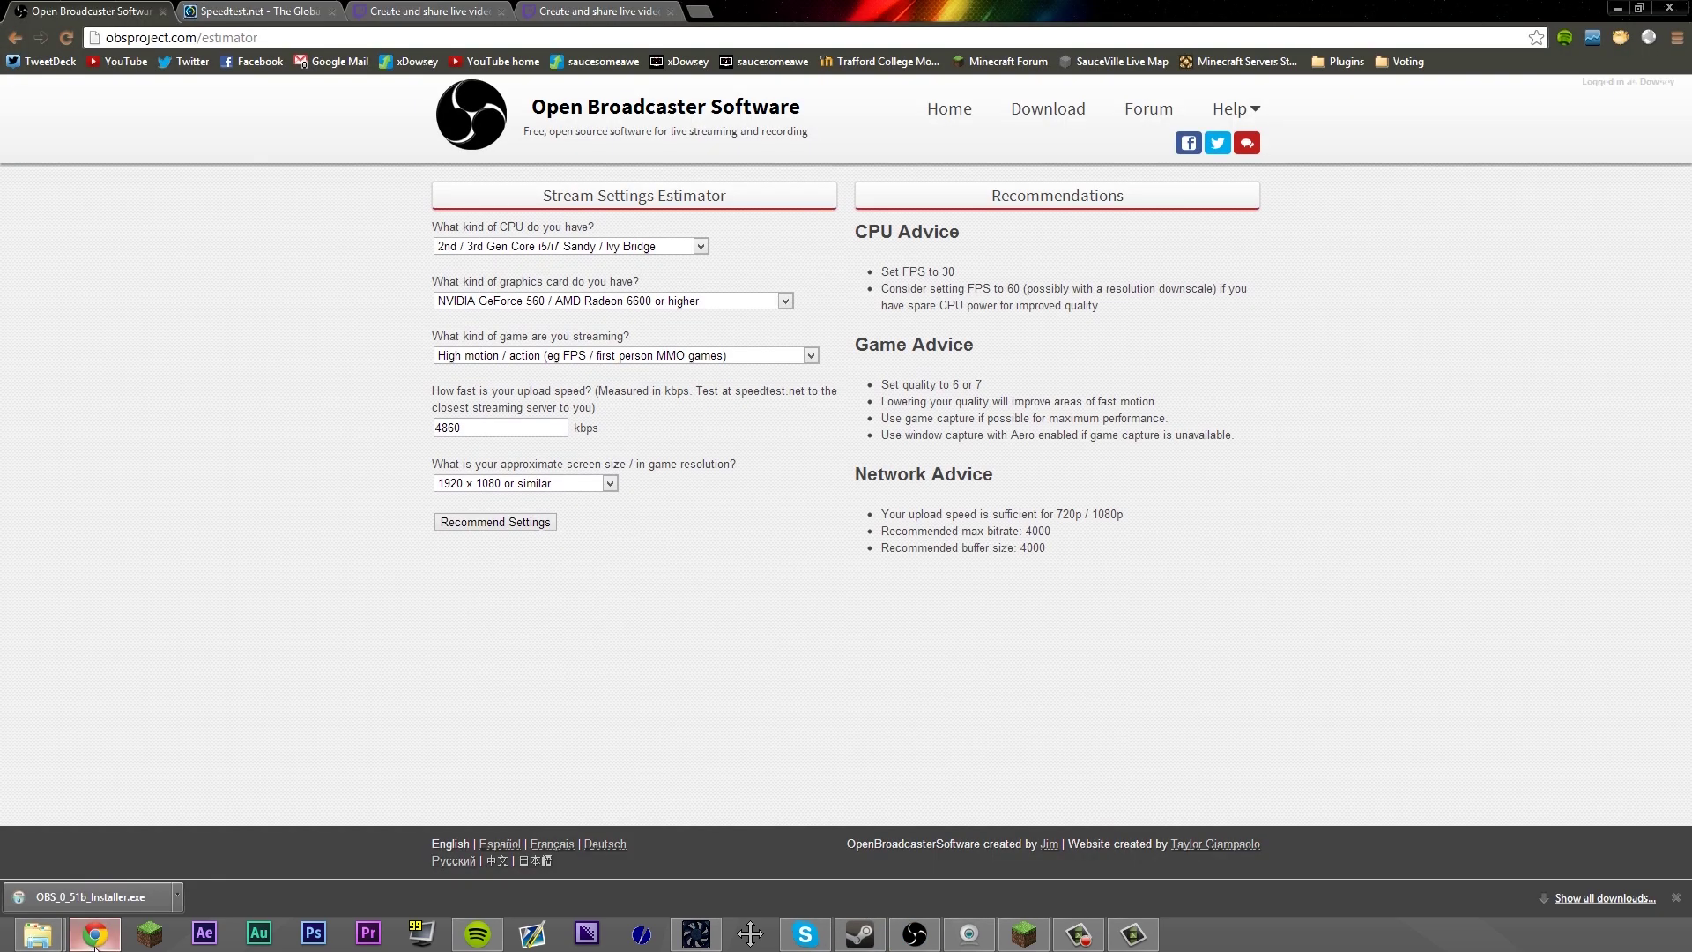
left_click(94, 942)
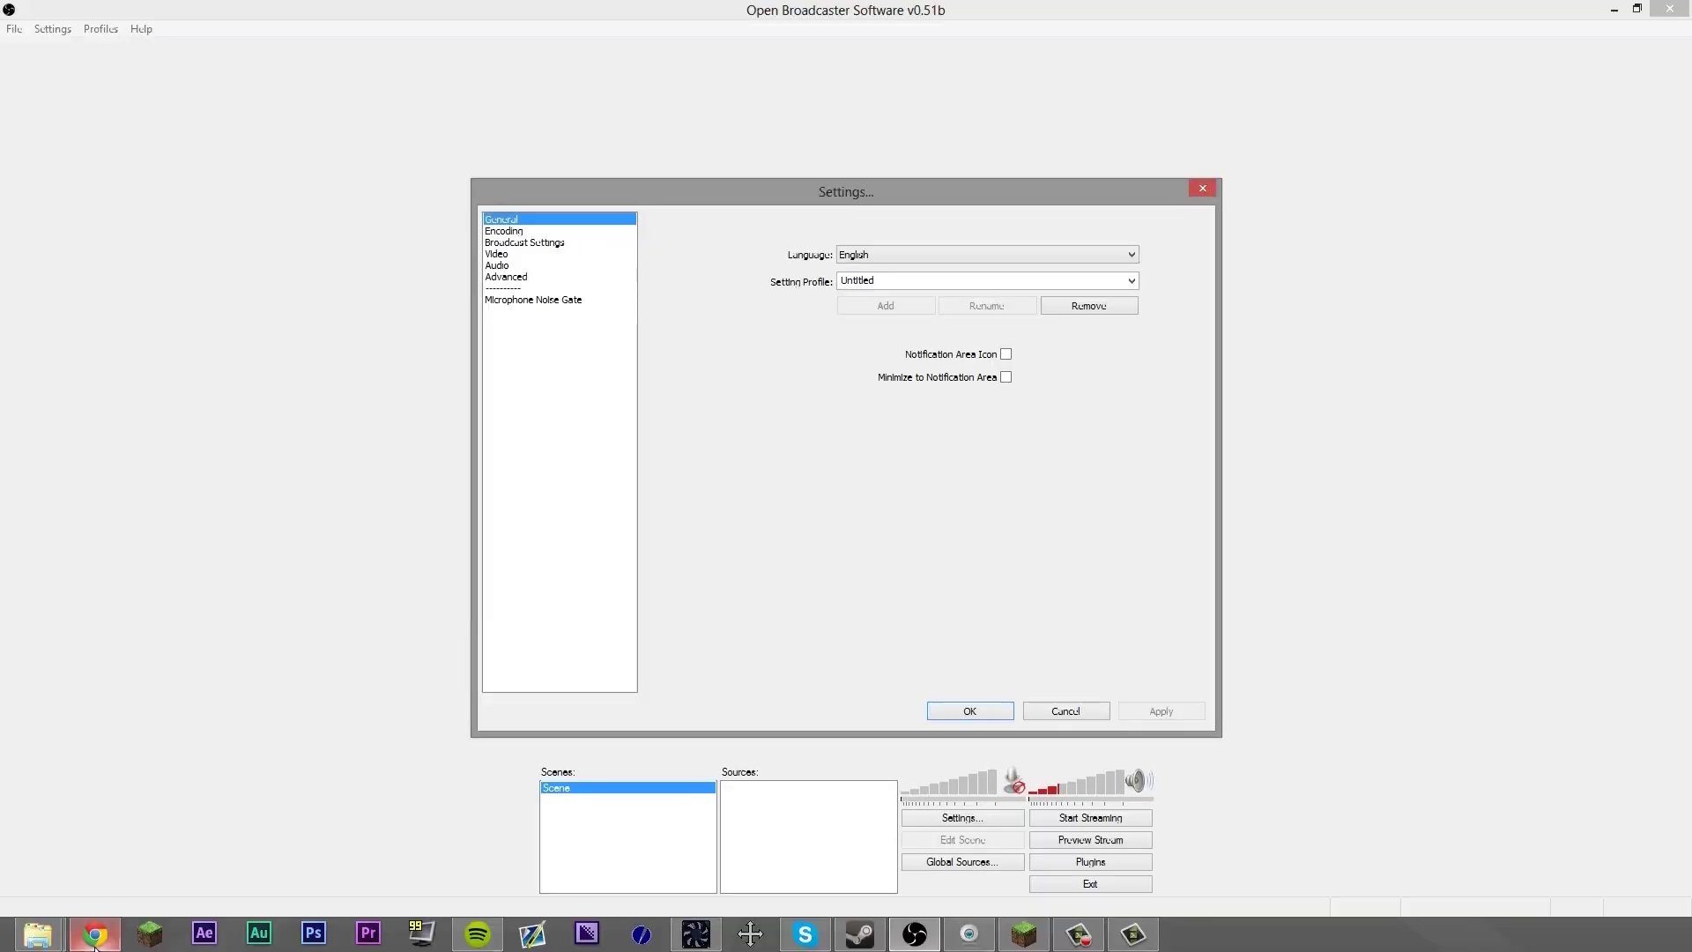
Keep English as language and the Untitled profile, then view the Encoding page
left_click(961, 262)
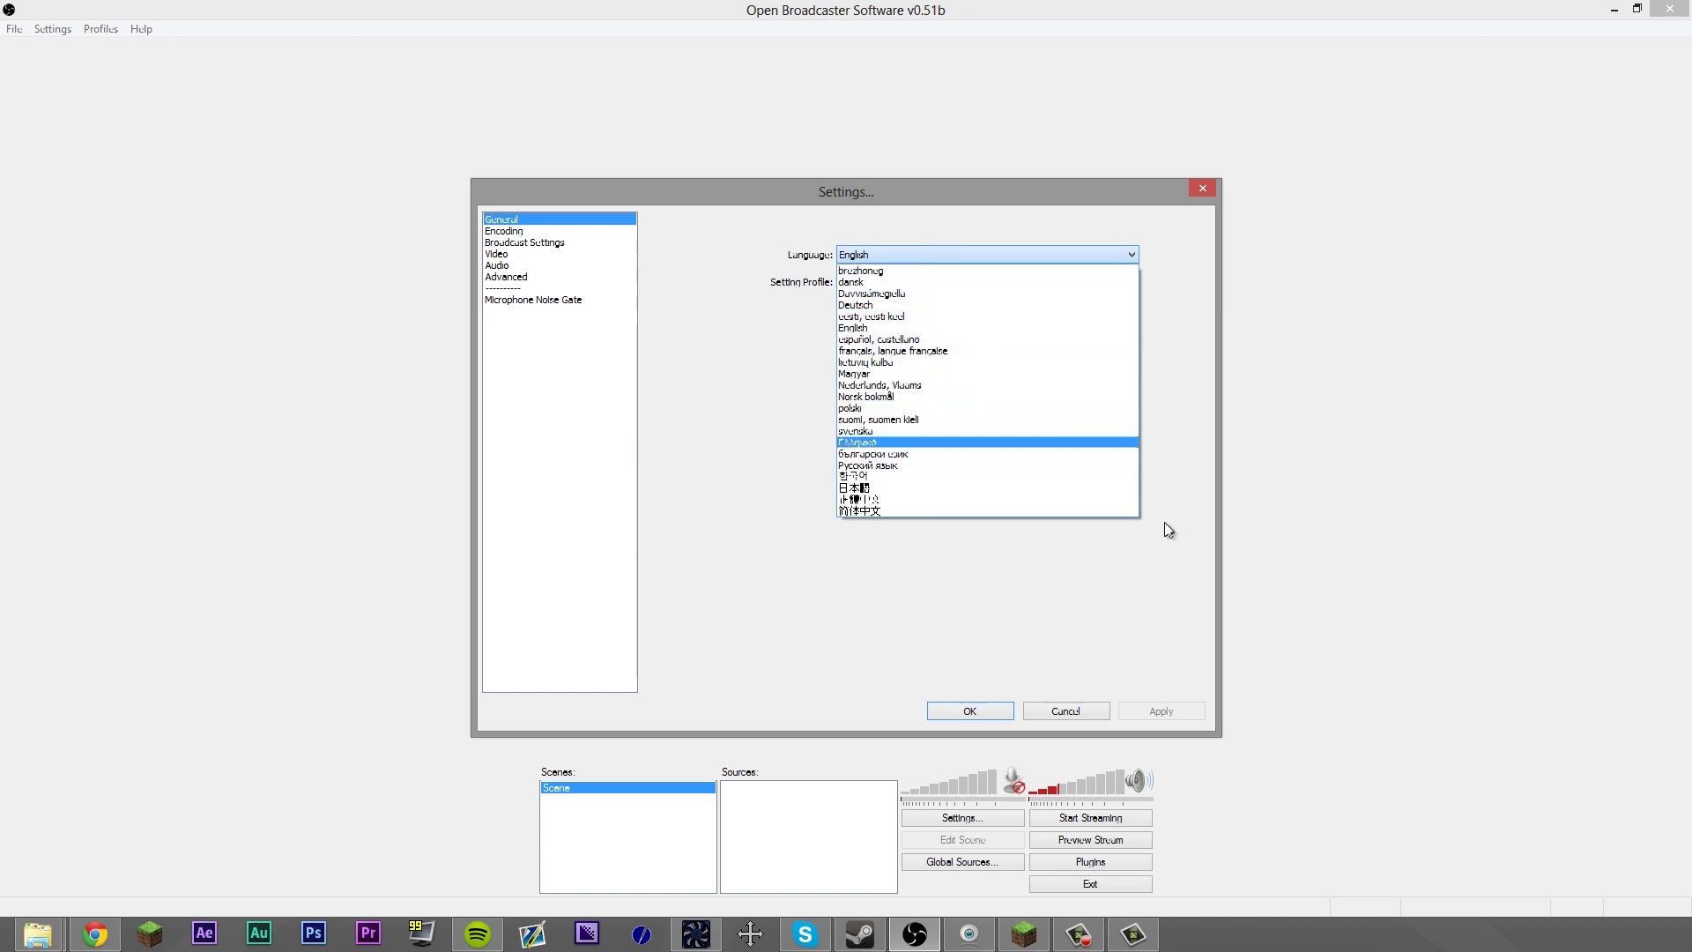
left_click(1174, 578)
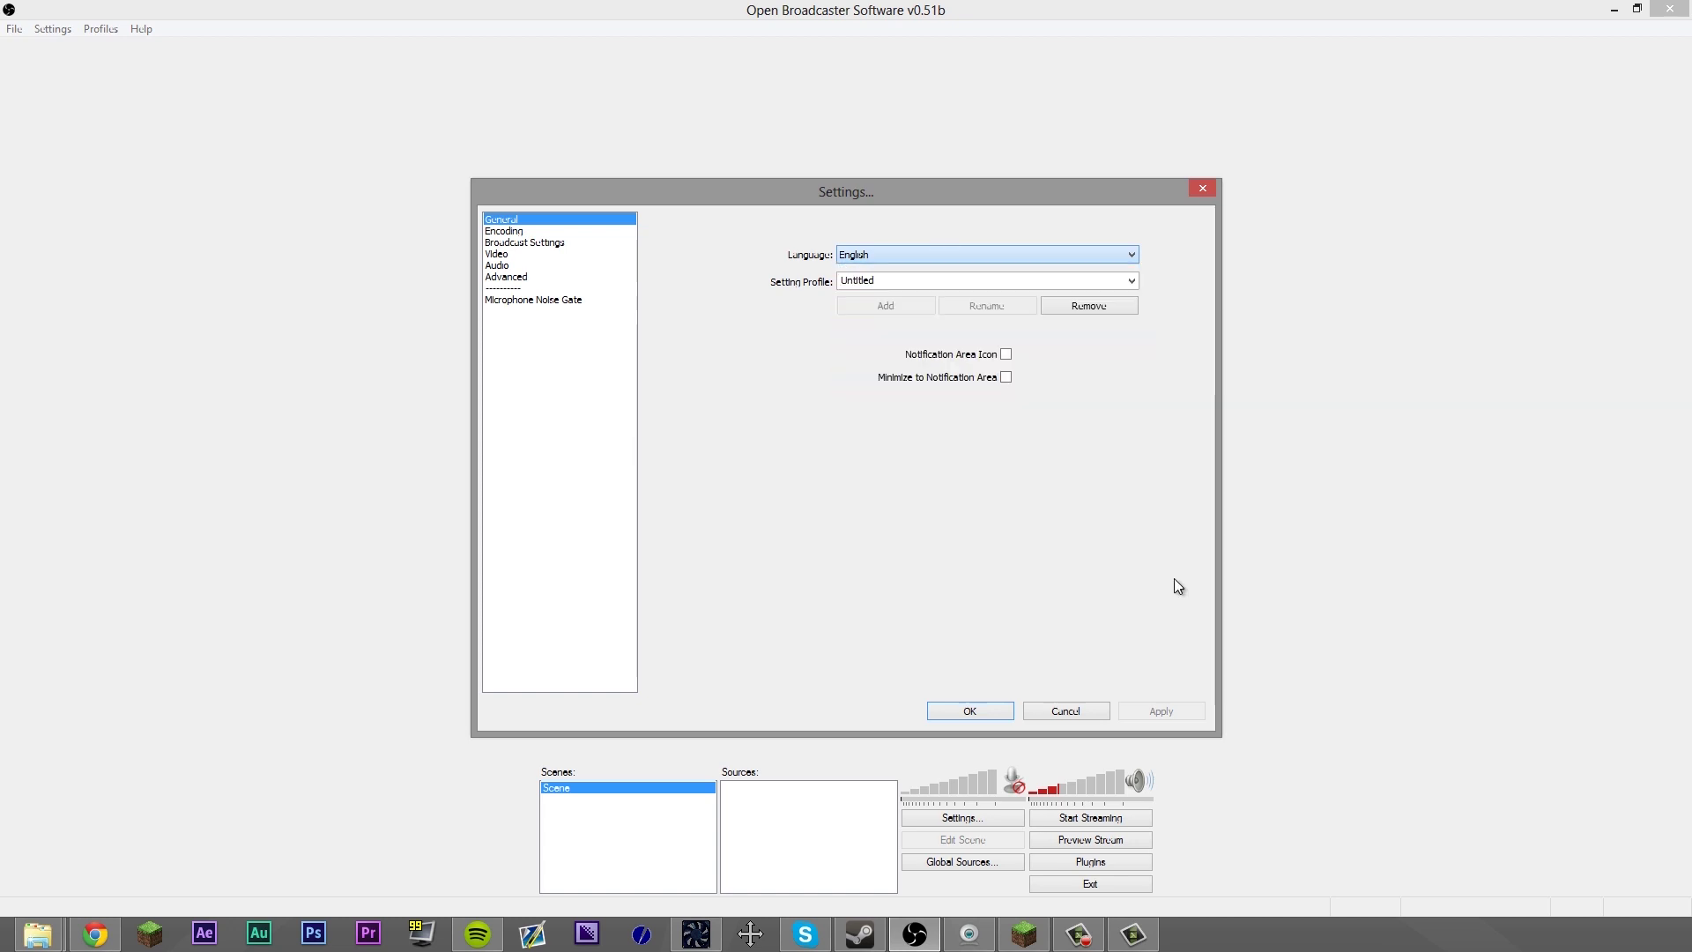
left_click(1135, 282)
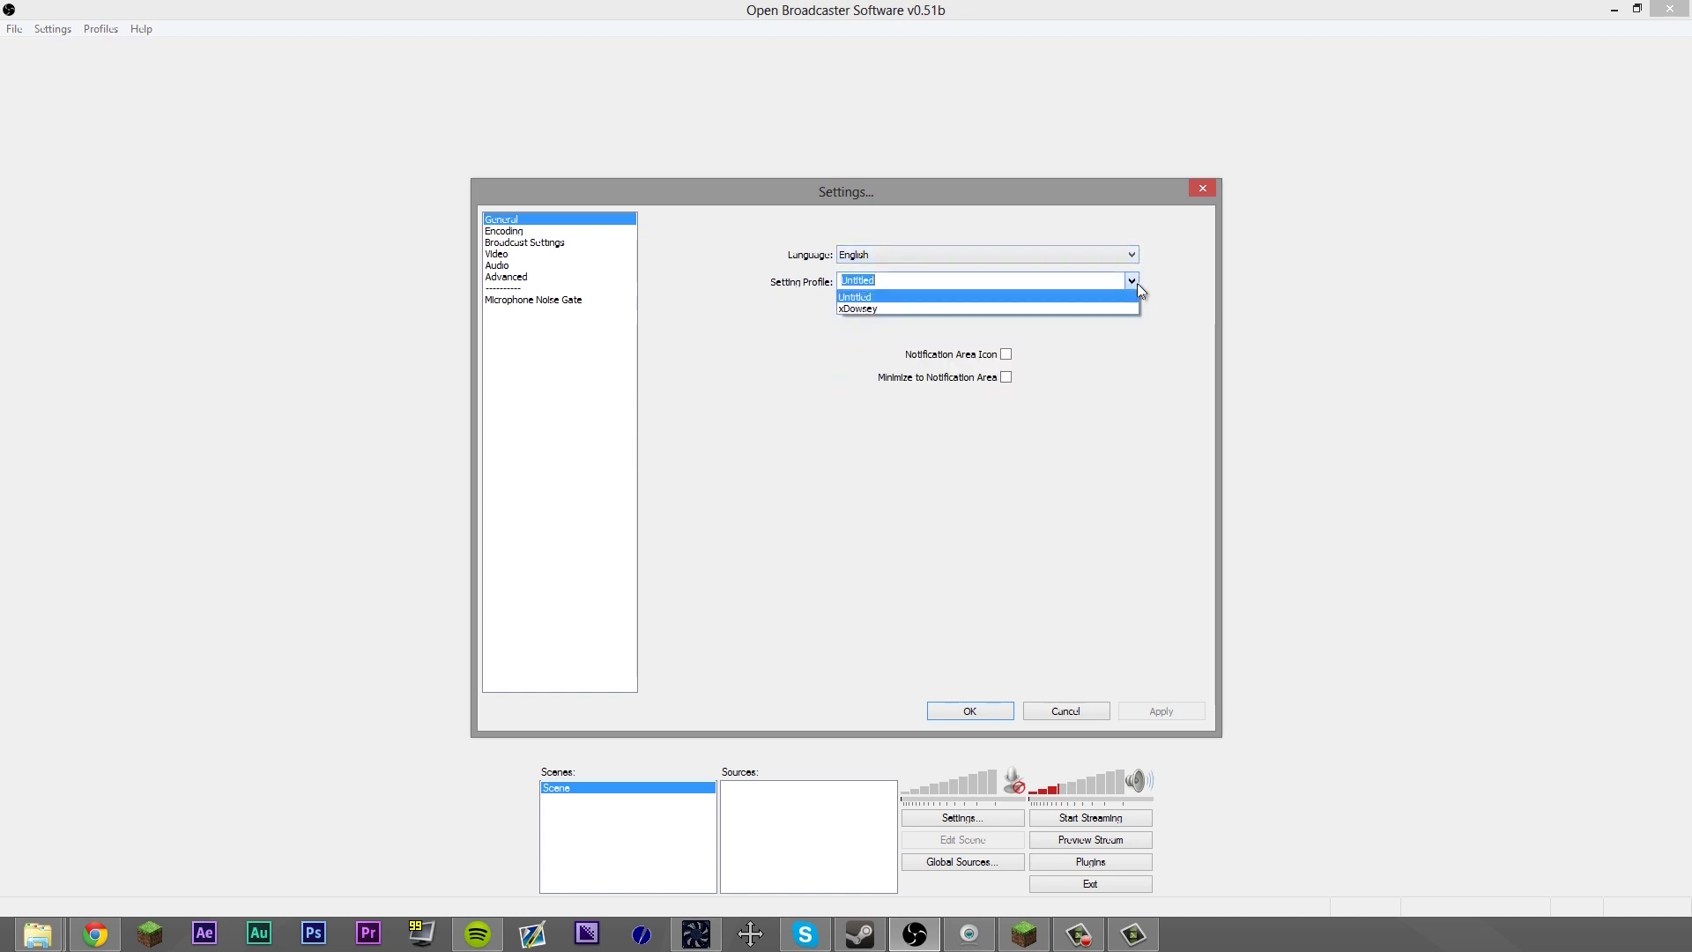
left_click(1011, 298)
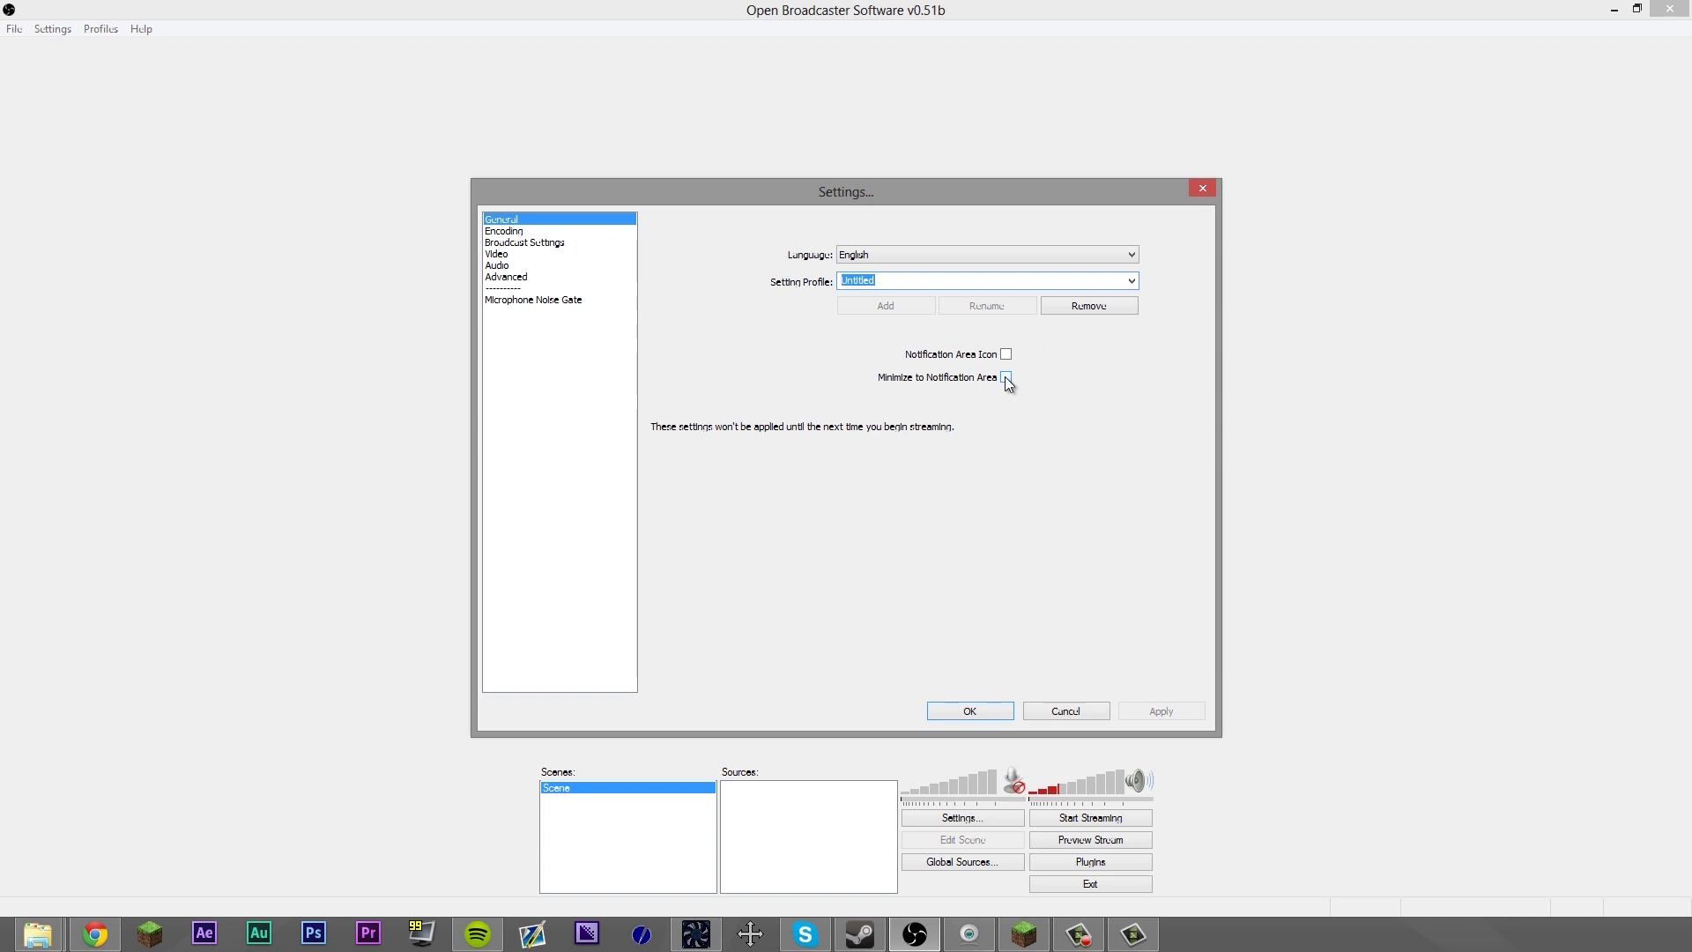
left_click(527, 231)
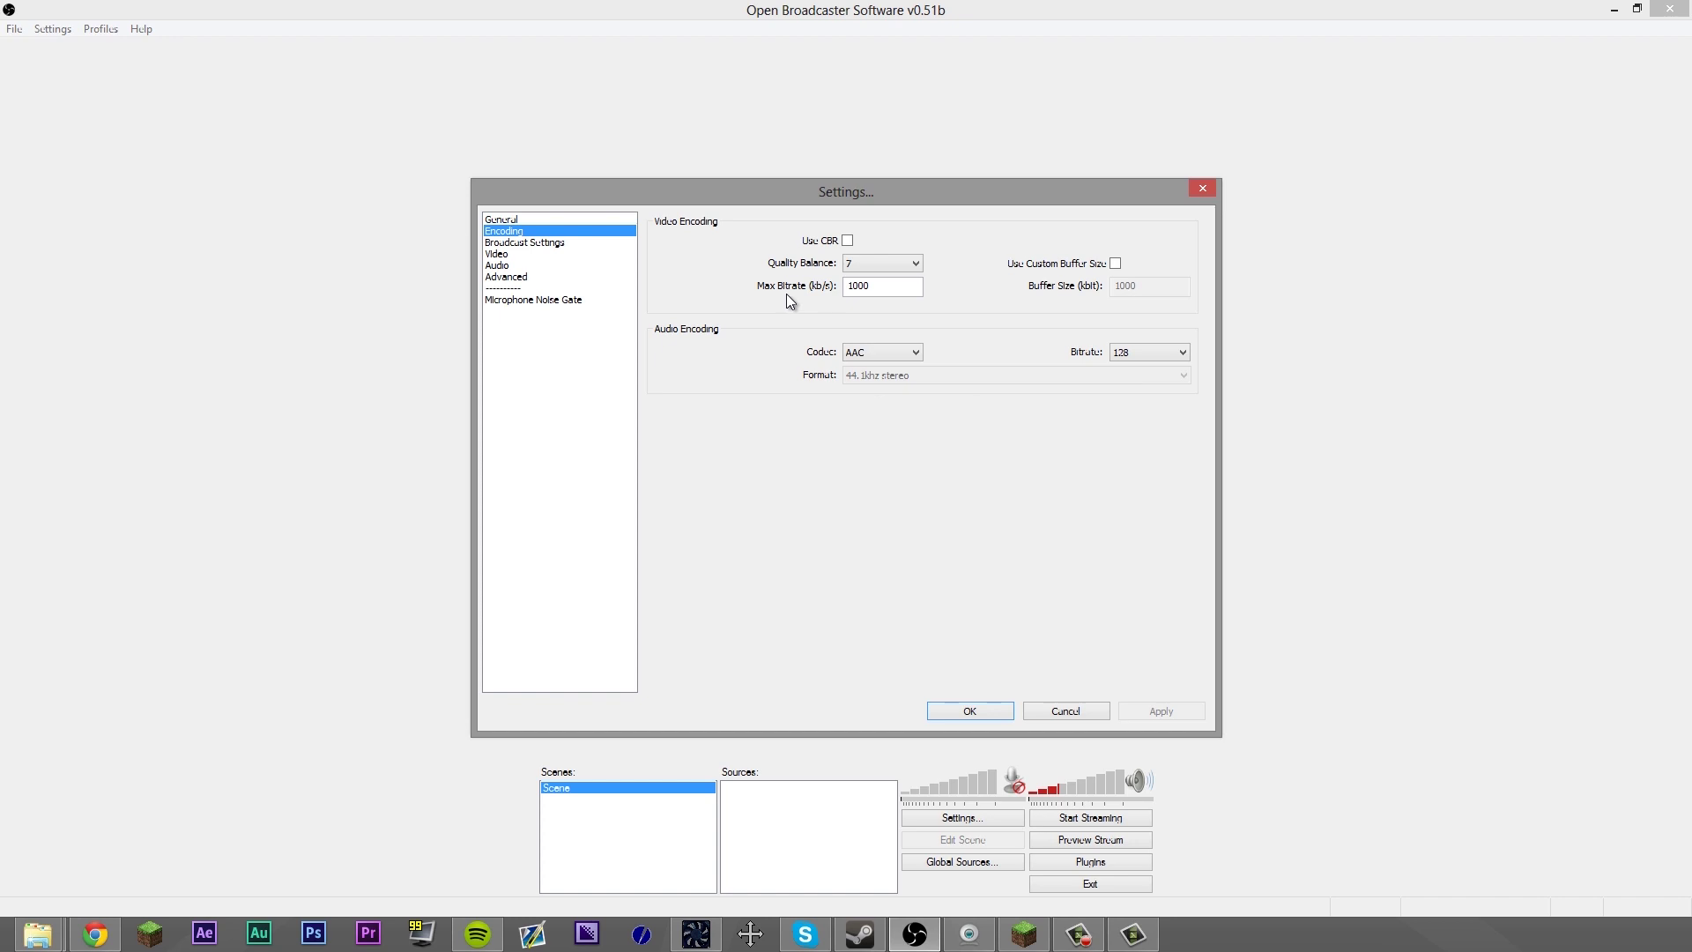
Replace the Encoding max bitrate of 1000 with 2500 kb/s
mouse_move(914, 288)
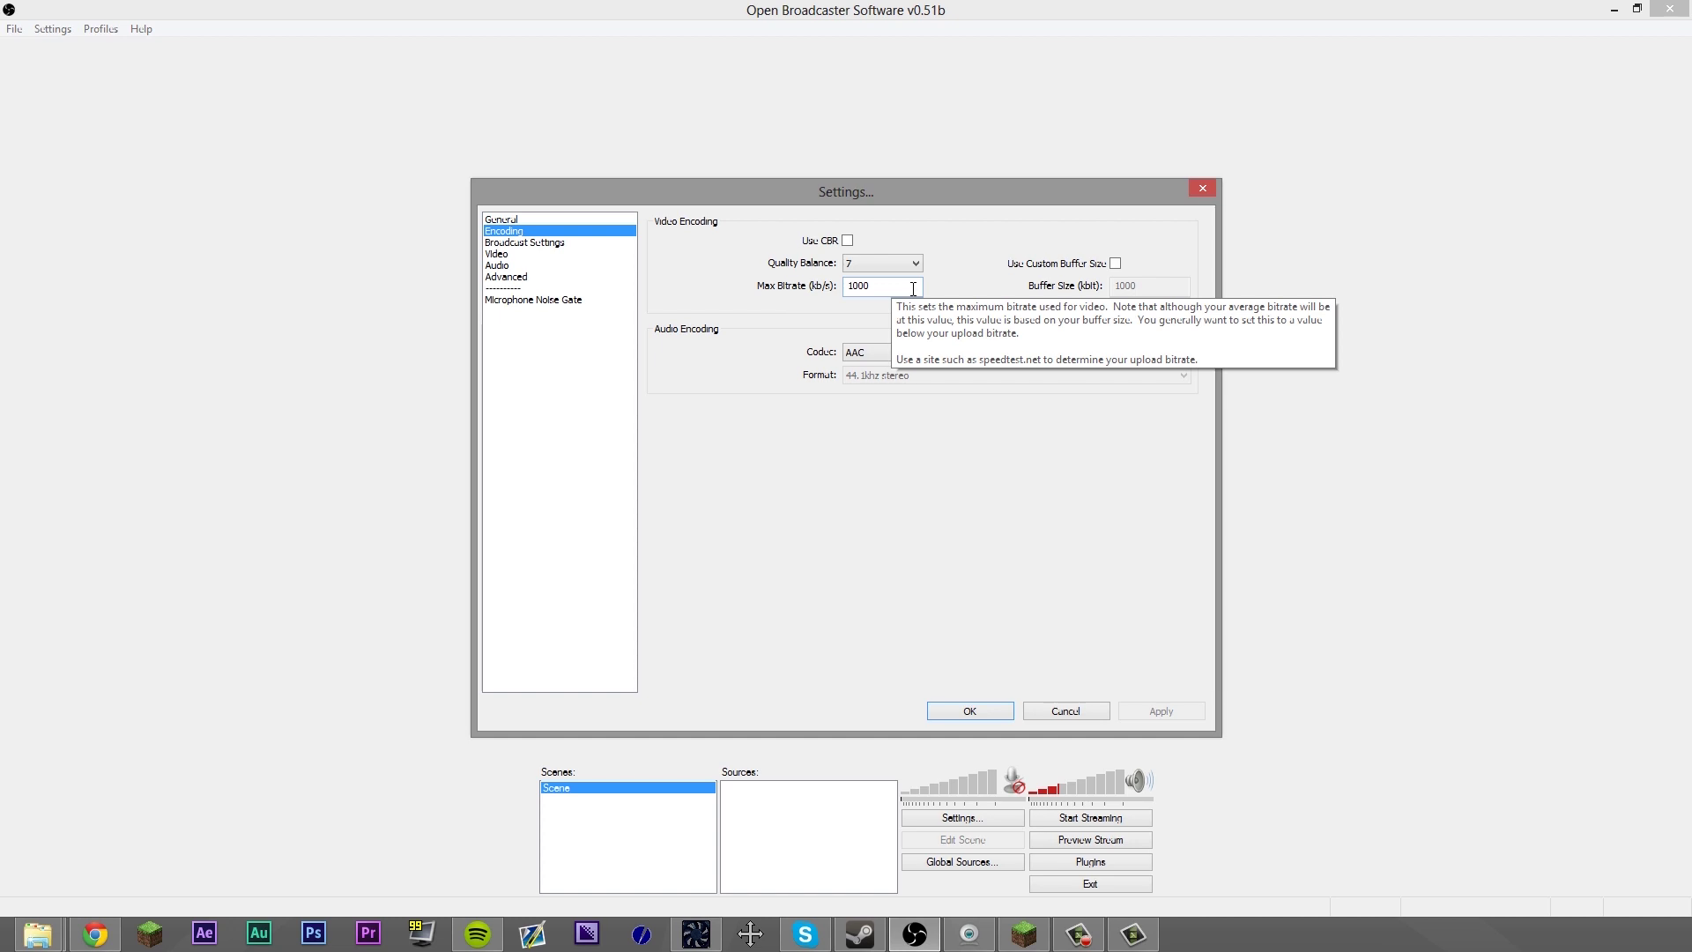
double_click(914, 289)
type("2")
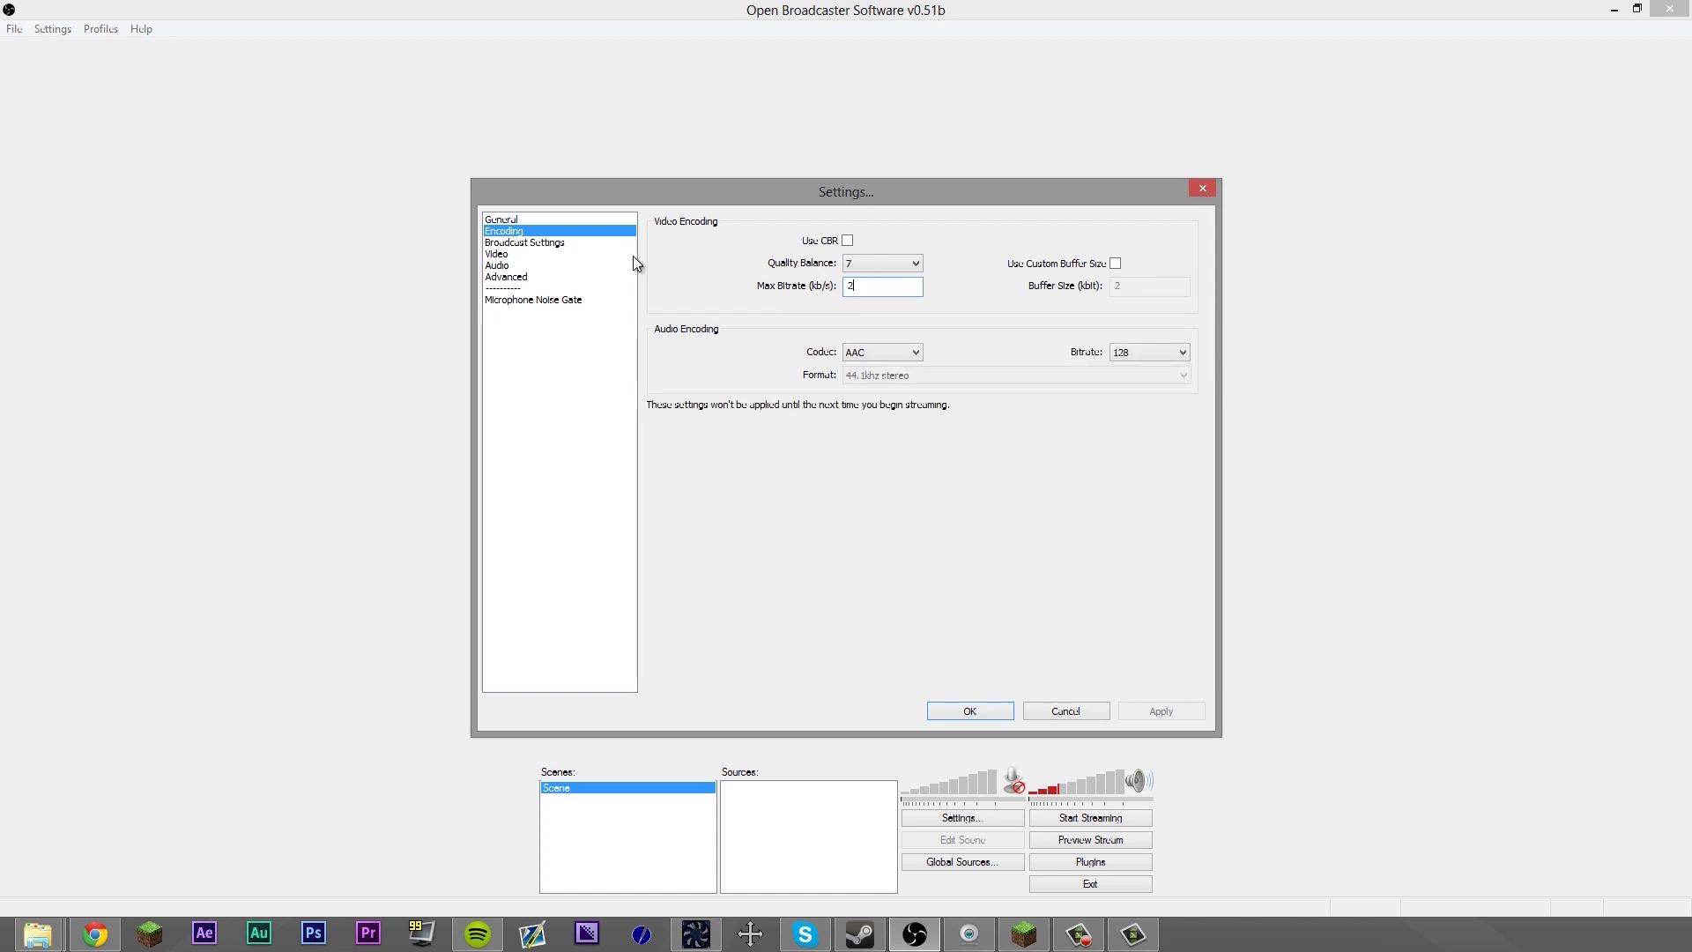
type("500")
left_click_drag(886, 290, 838, 292)
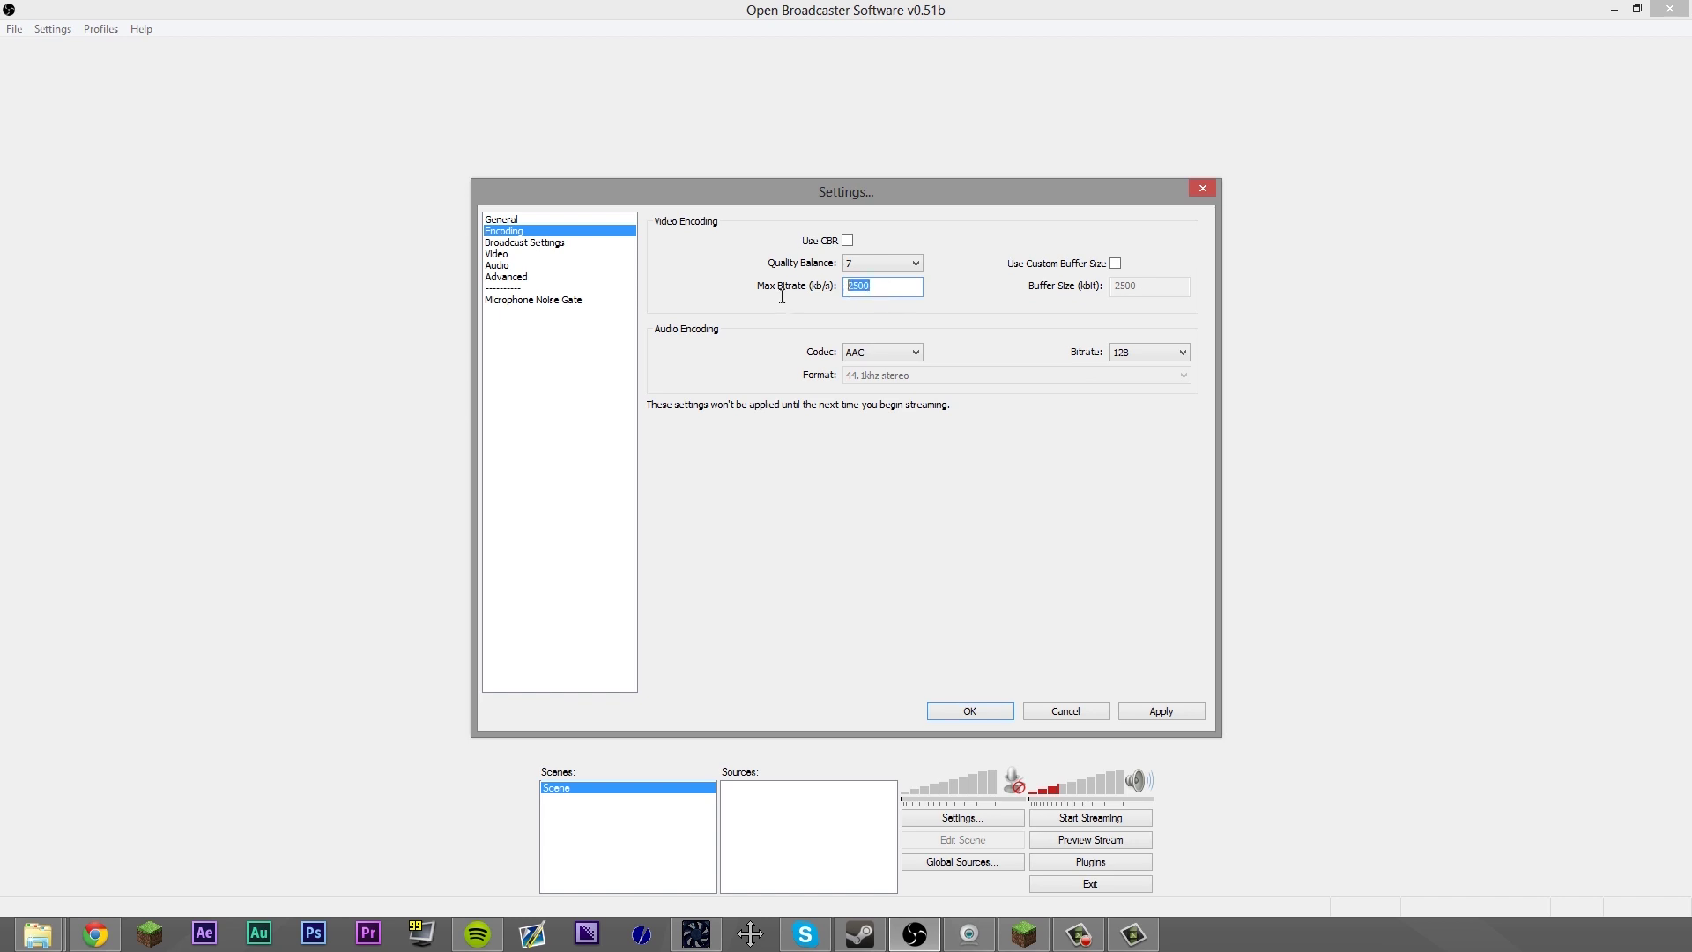
type("1000")
key("ctrl+a")
type("2500")
Set the video quality balance to 8, leaving custom buffer size off
left_click(914, 267)
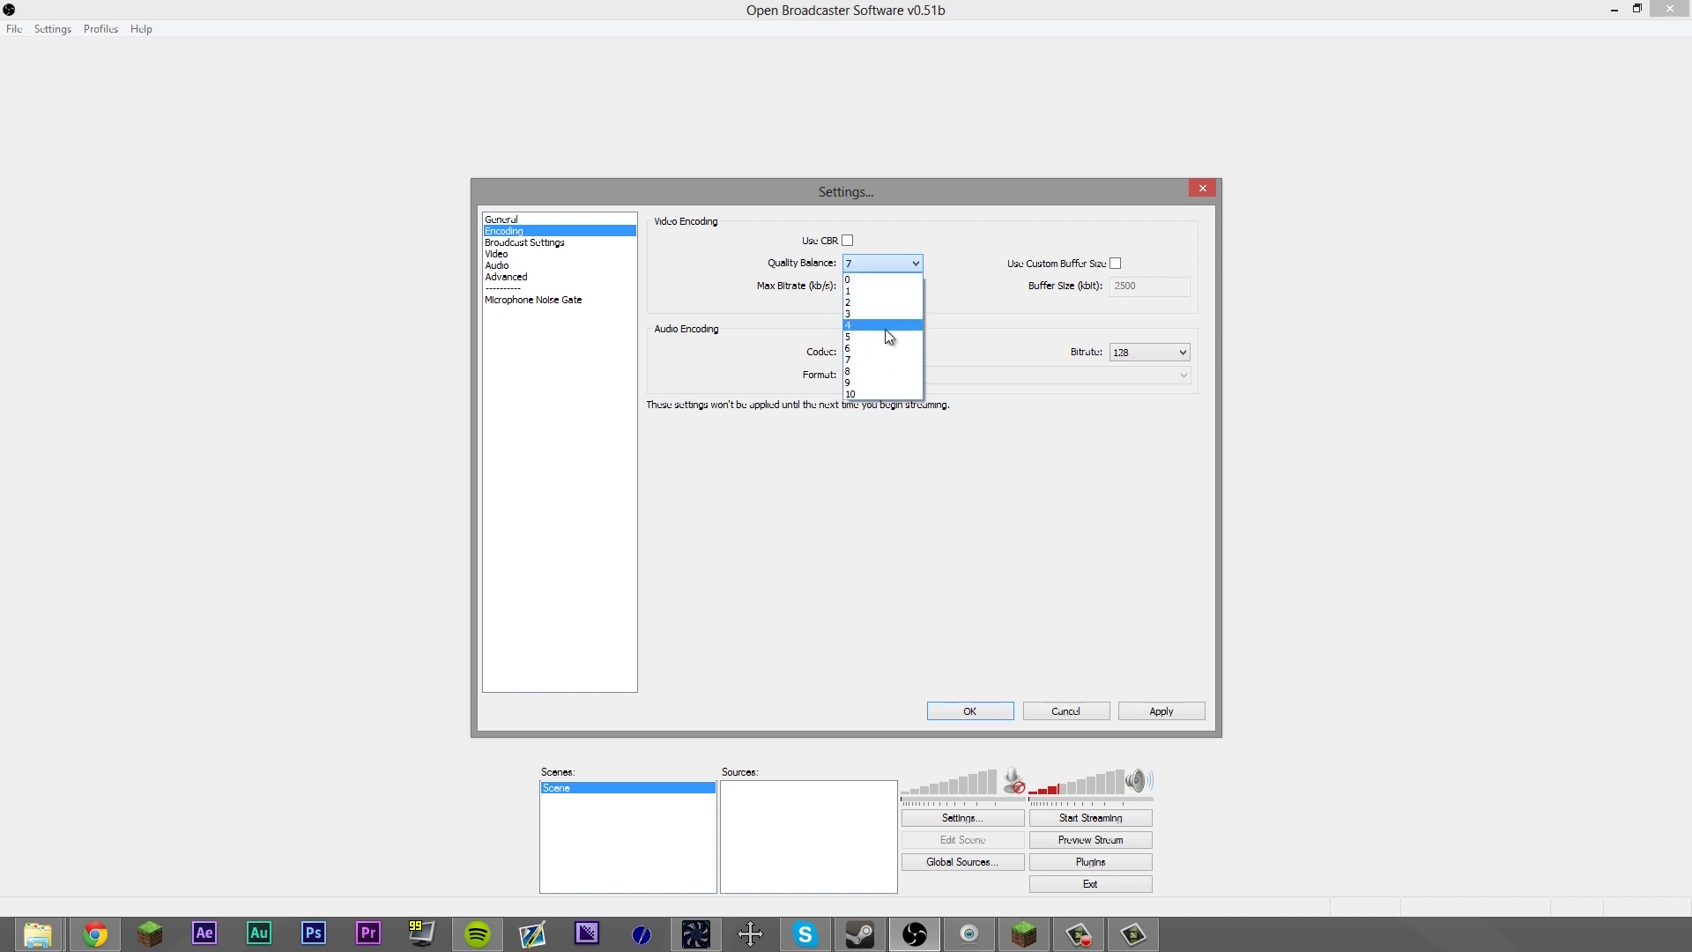
left_click(875, 370)
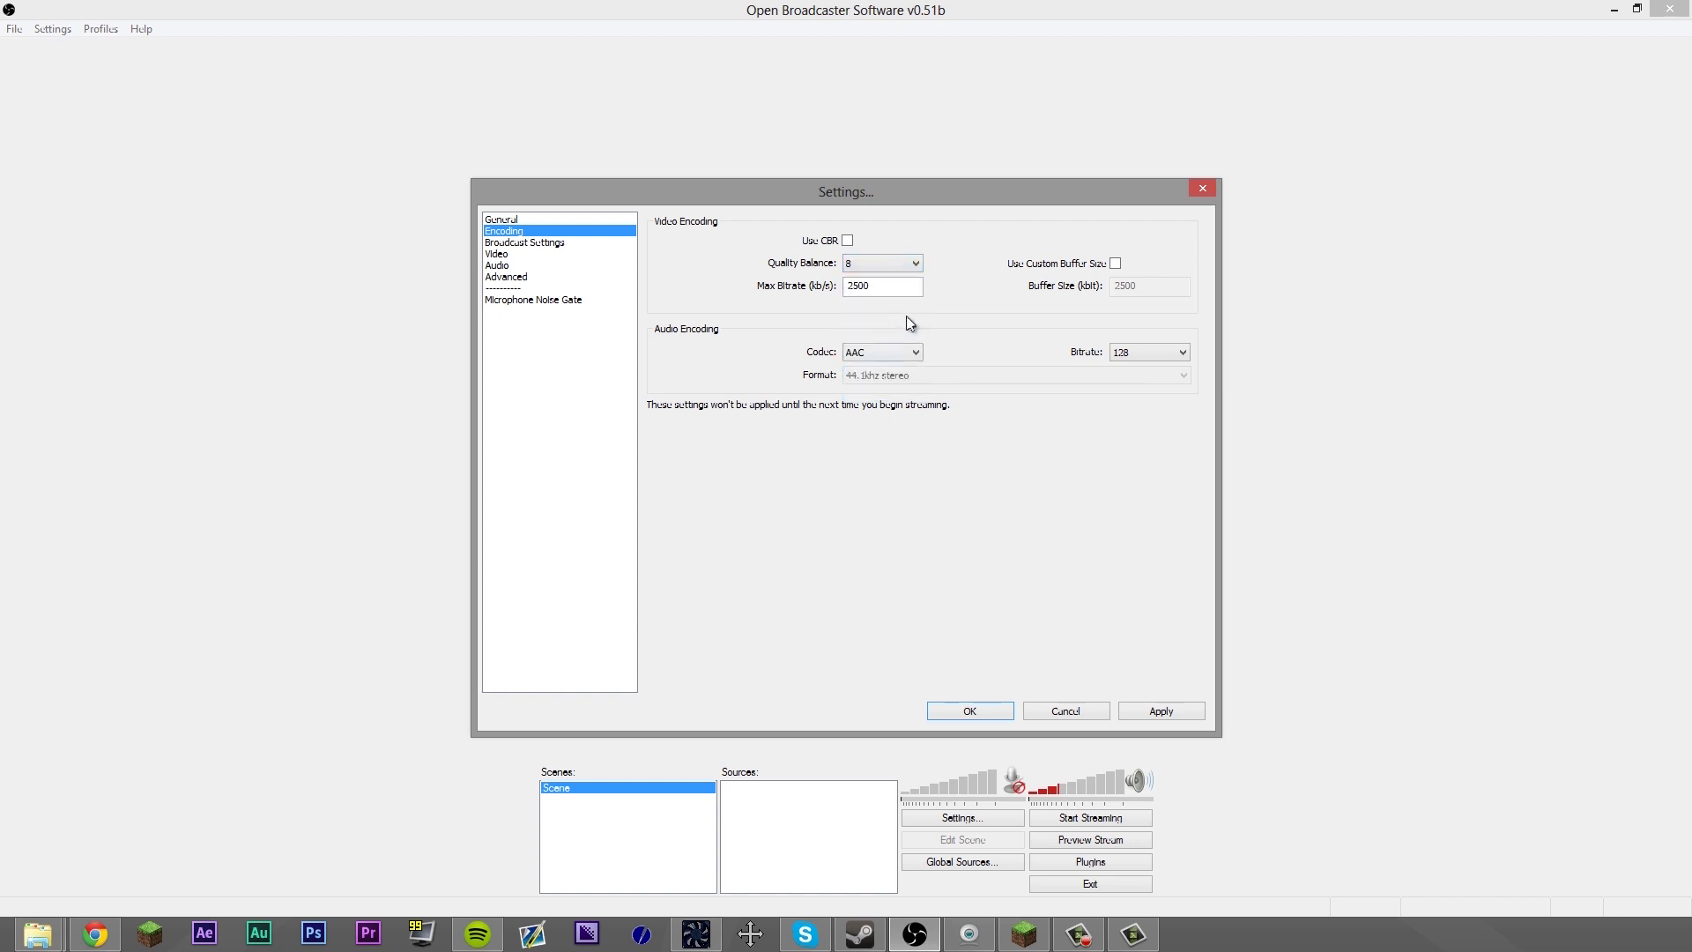
left_click(1116, 263)
left_click(1115, 263)
Keep the AAC audio bitrate at 128 and move to Broadcast Settings, prompting a save
left_click(1150, 351)
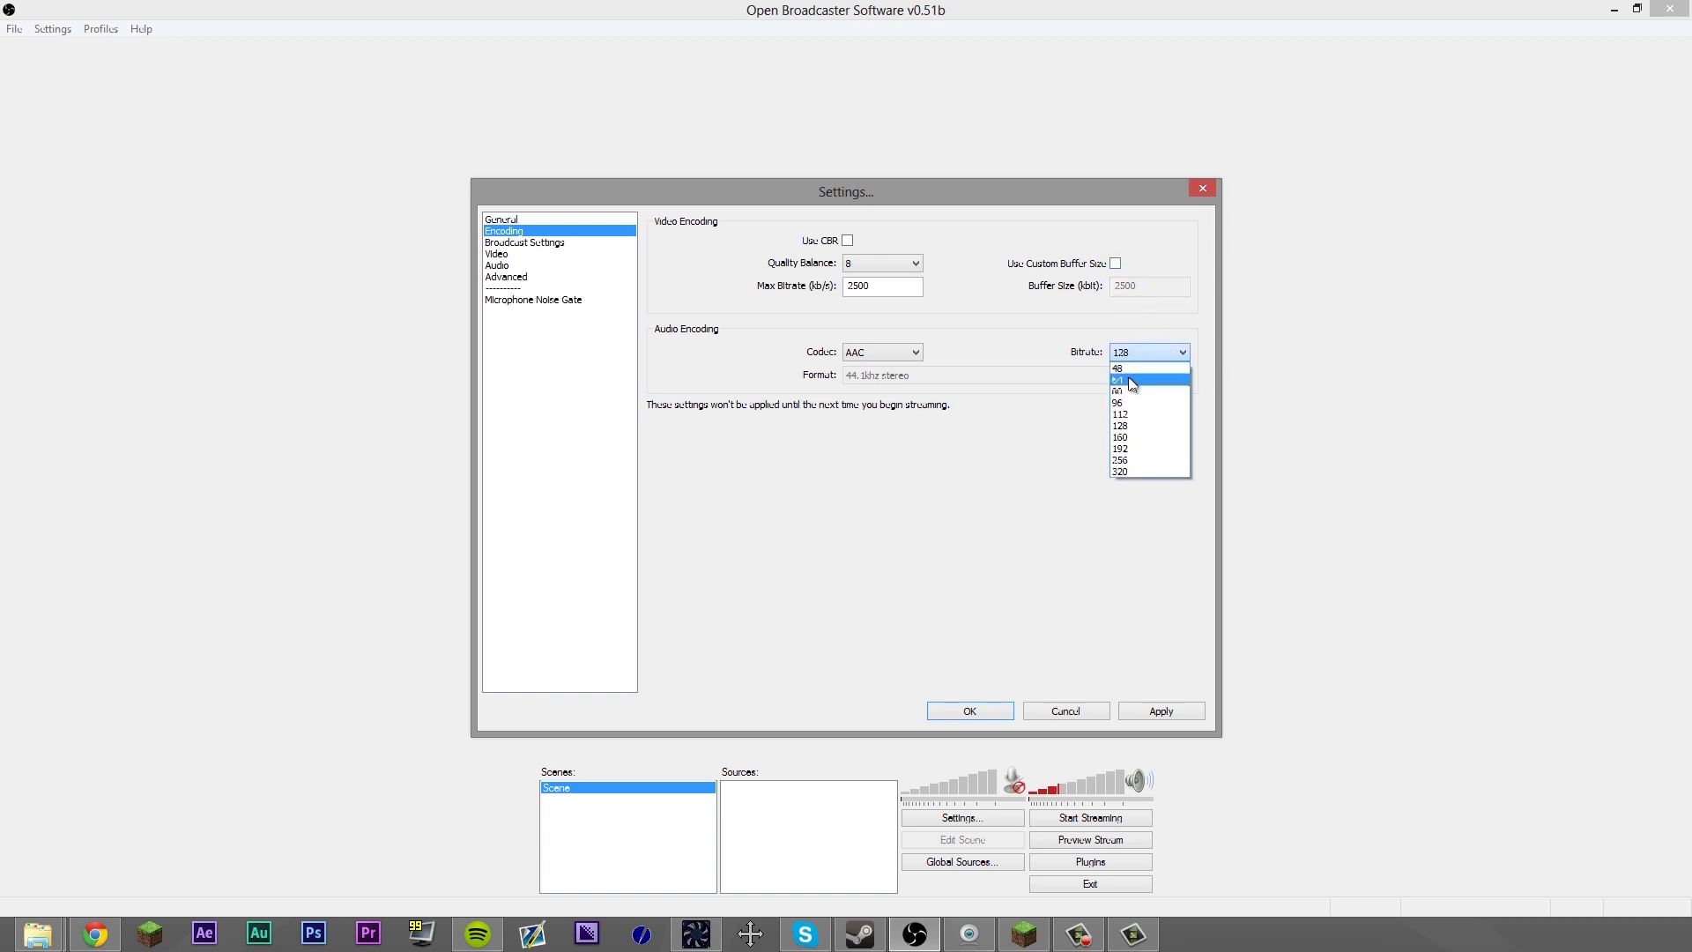
left_click(1130, 428)
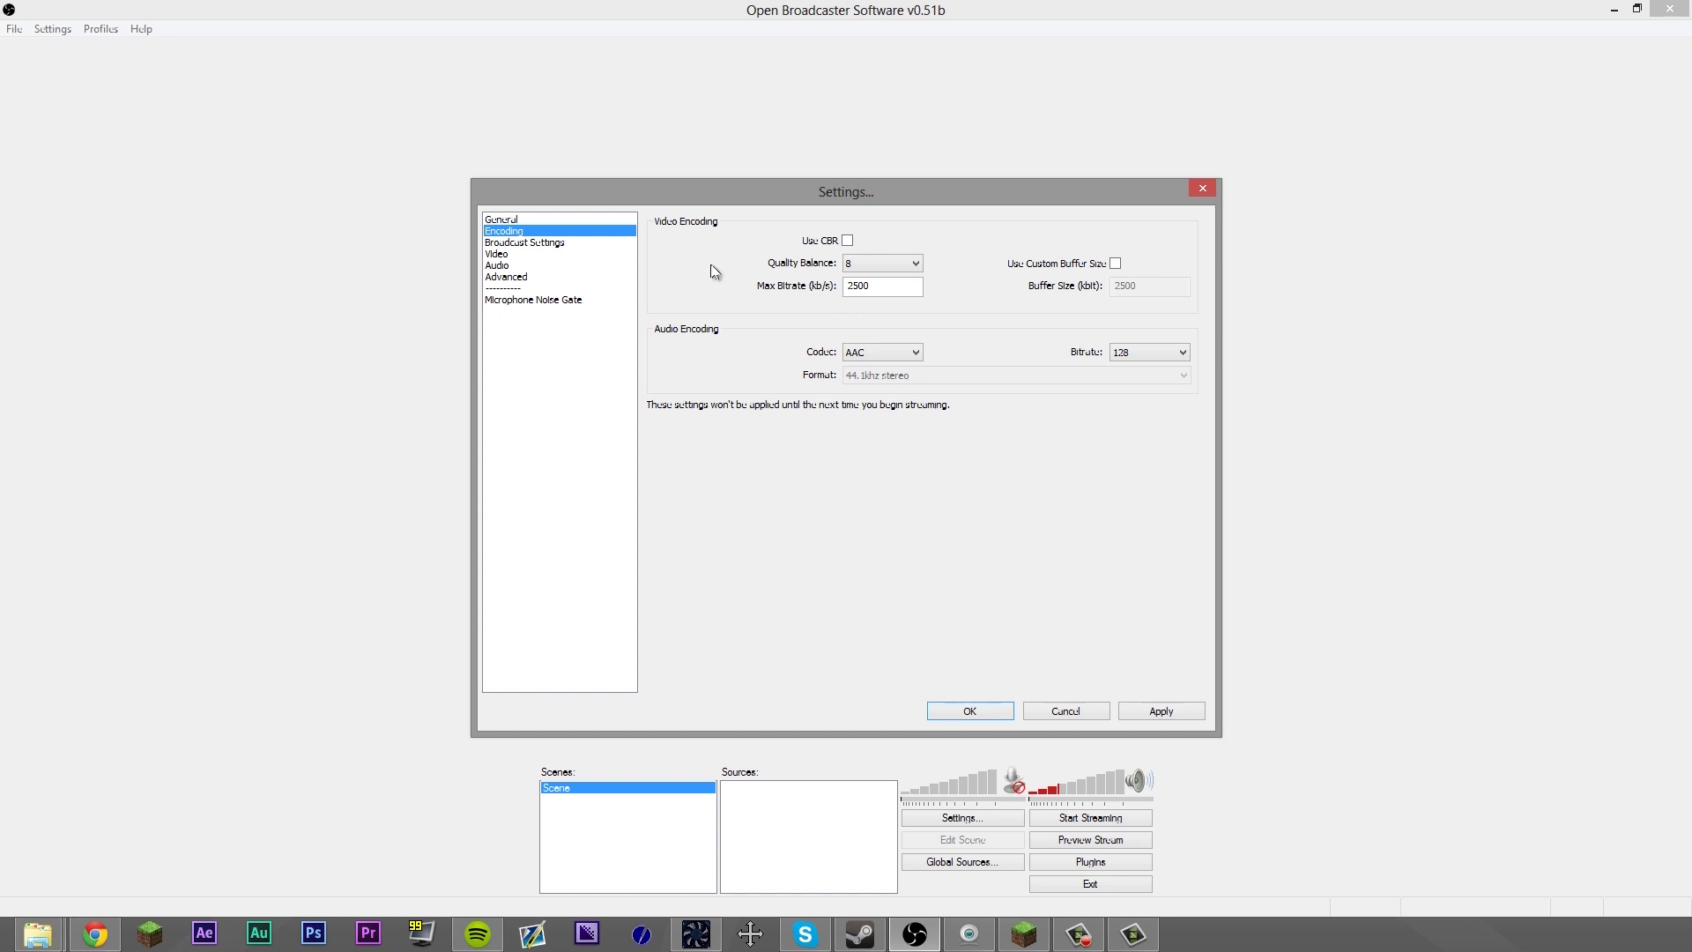
left_click(561, 241)
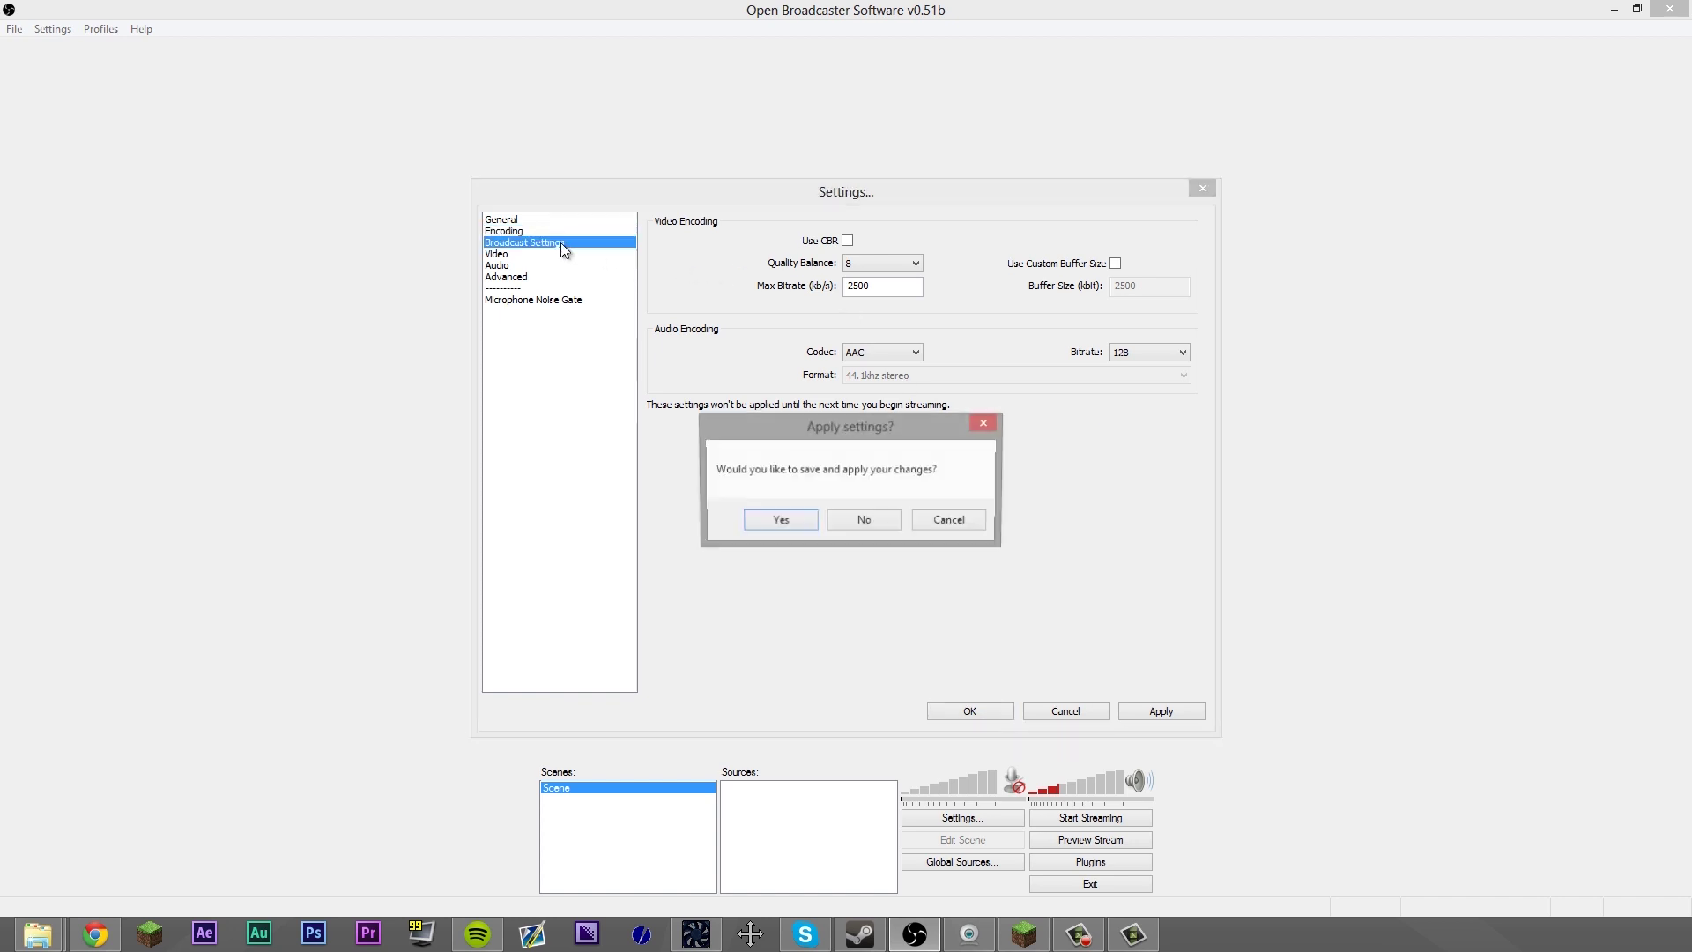
Apply the encoding changes and keep the output mode on Live Stream
left_click(779, 522)
left_click(884, 234)
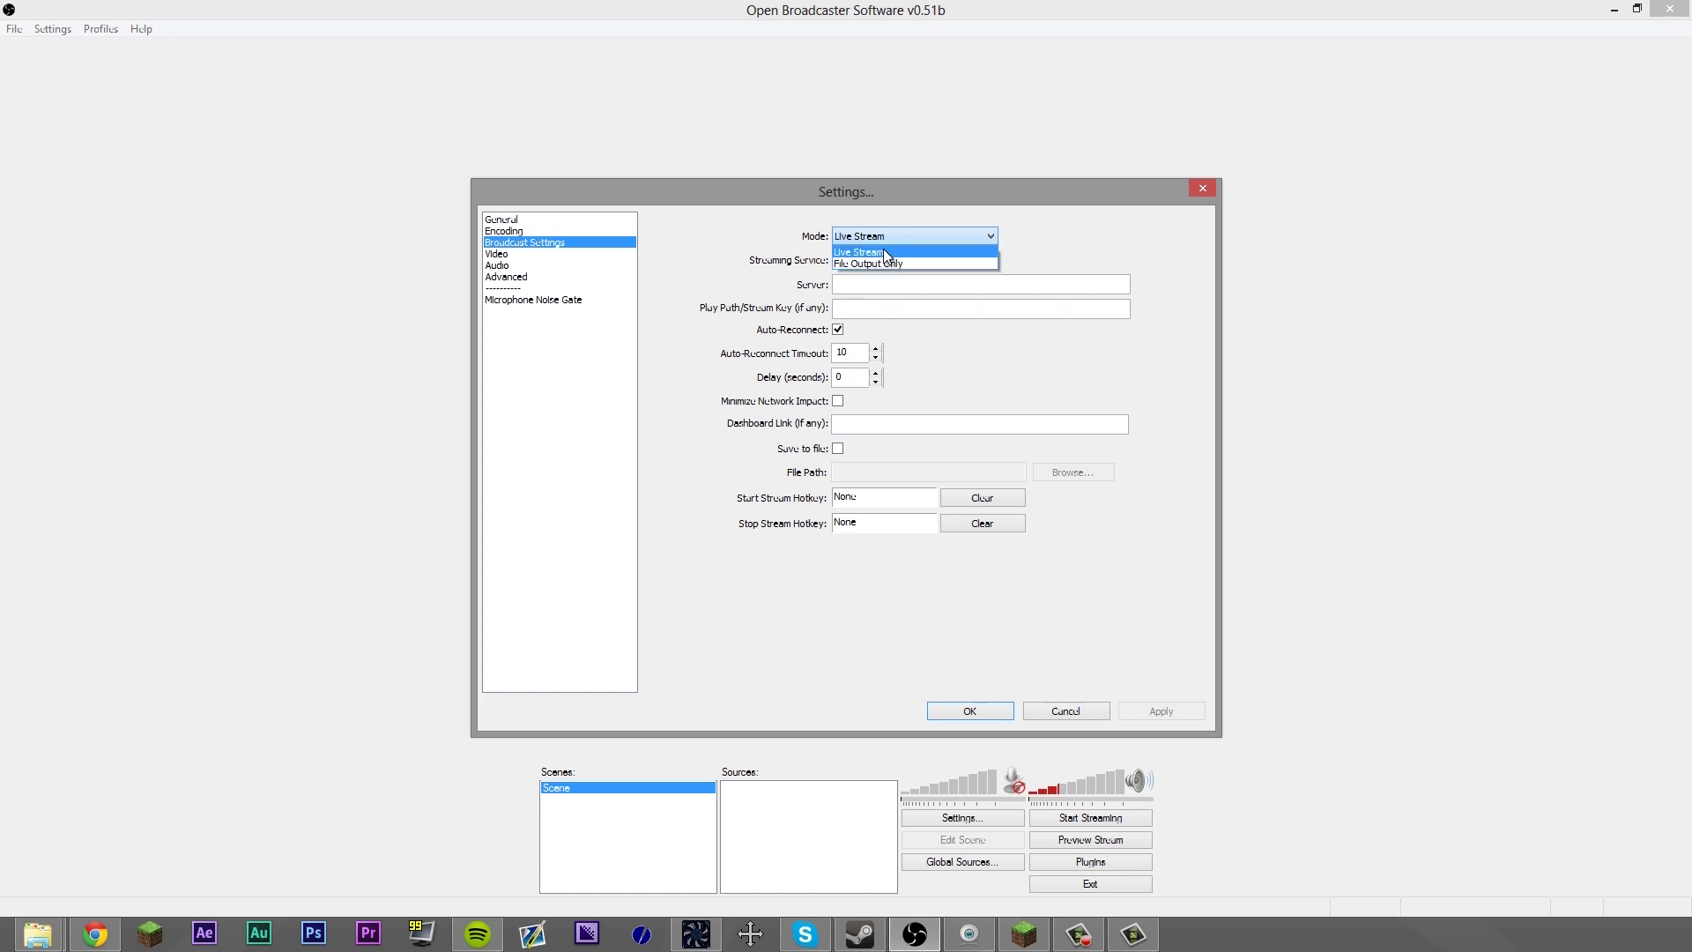
left_click(892, 265)
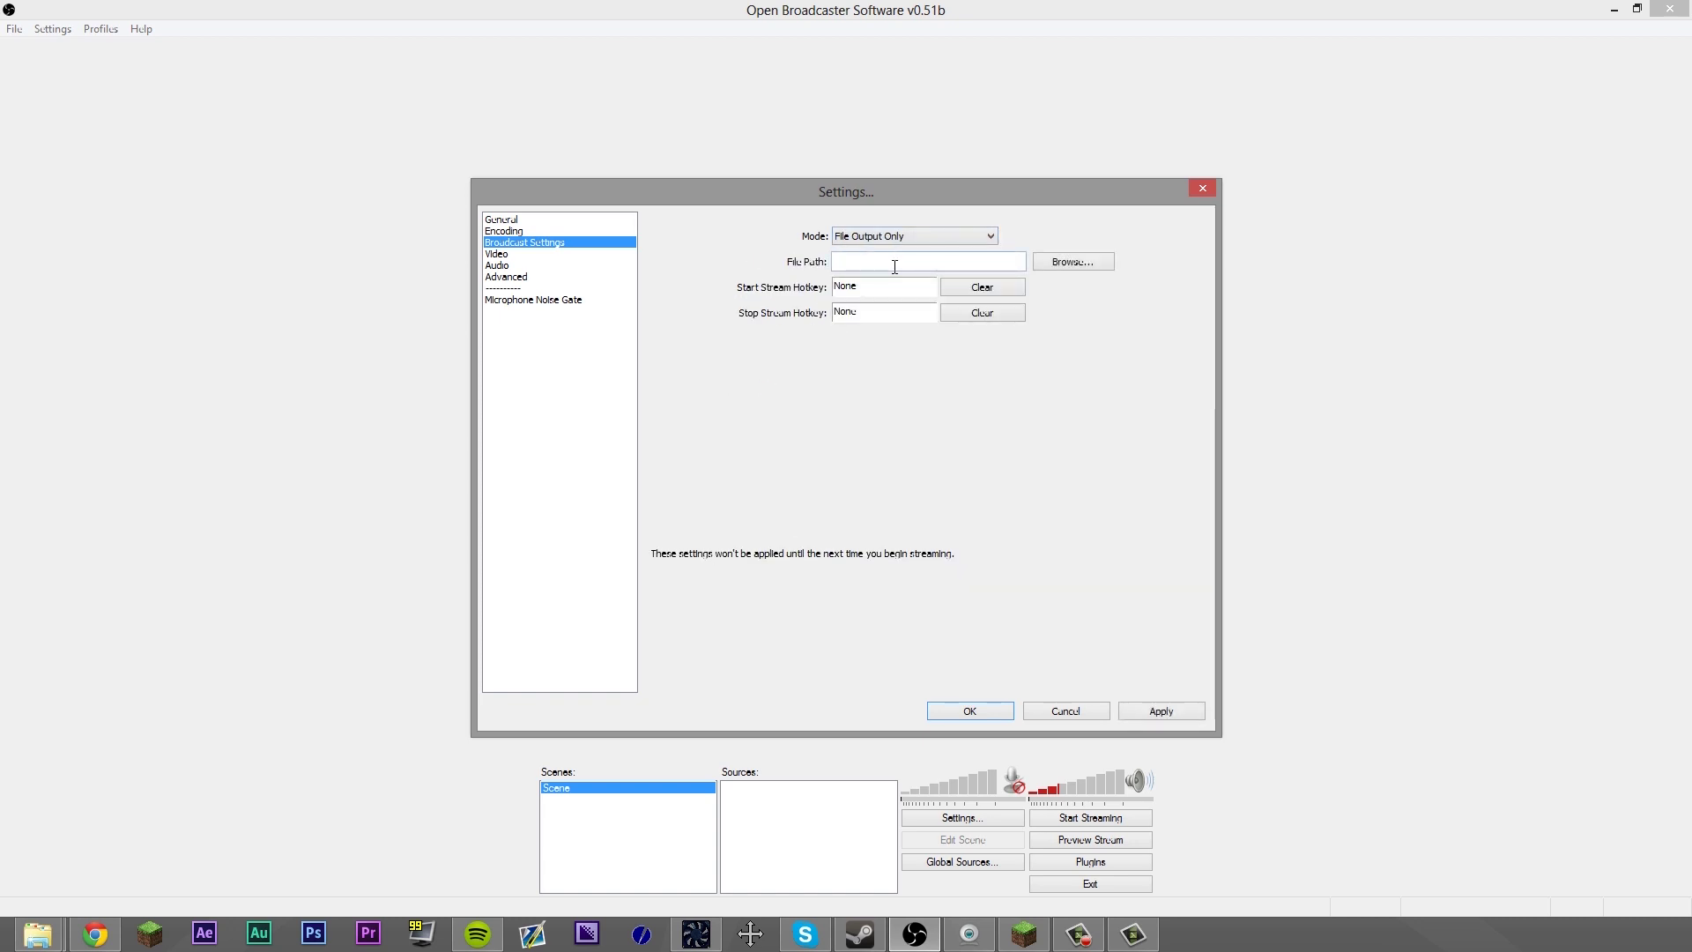
left_click(952, 237)
left_click(945, 254)
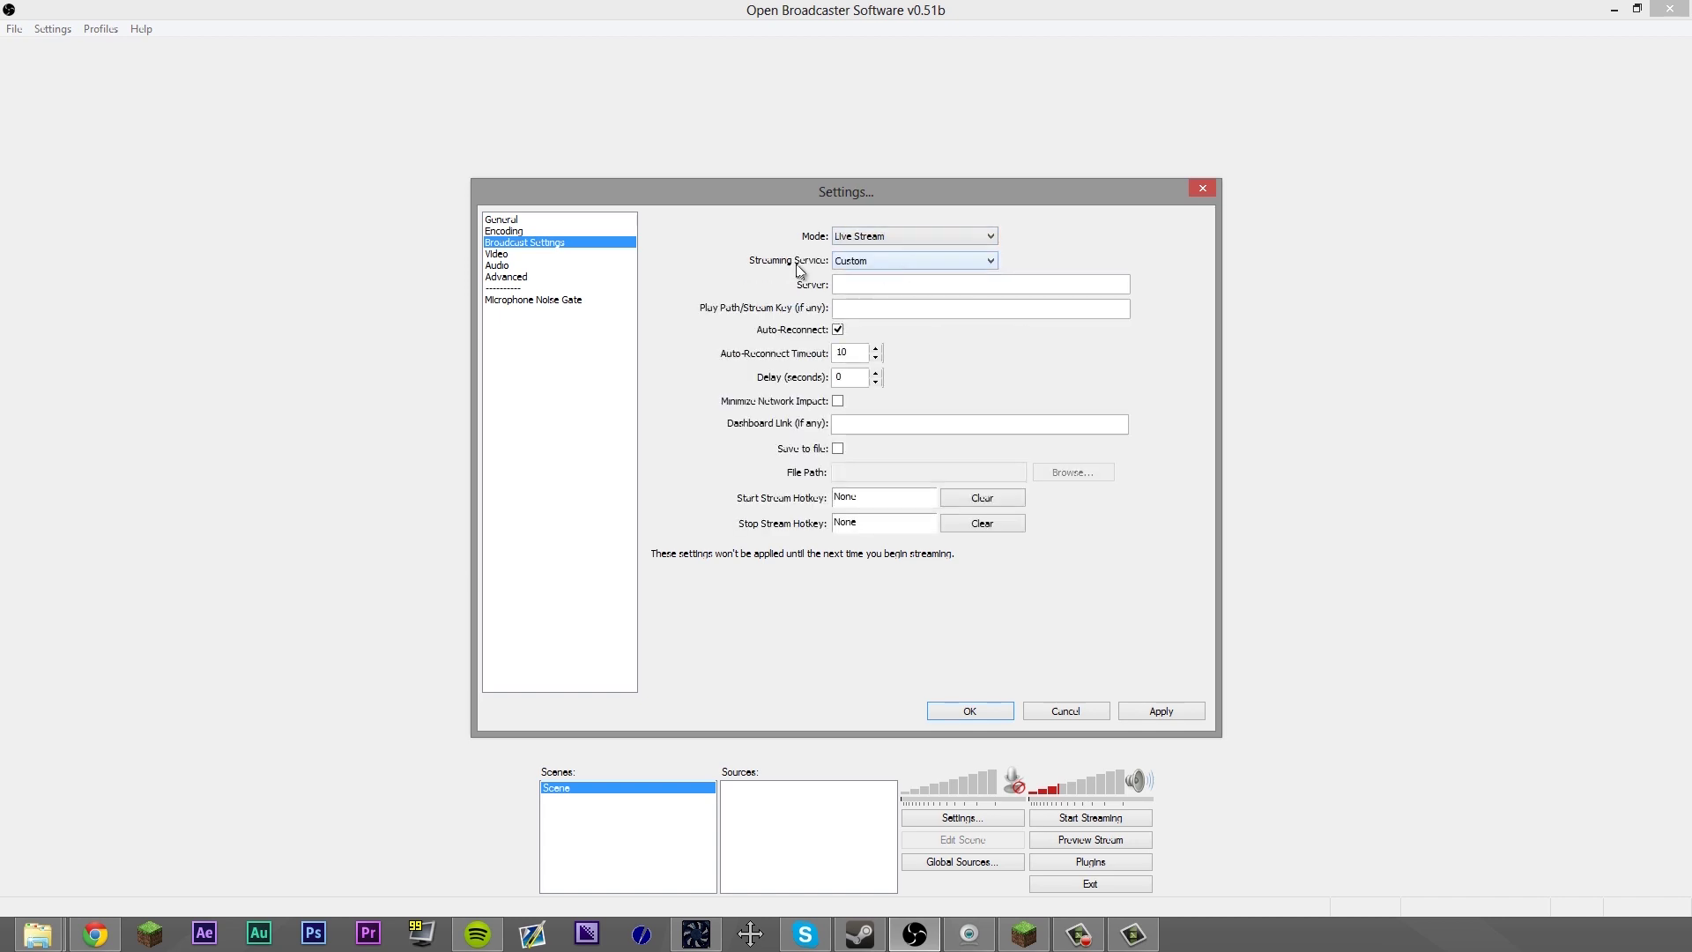
Set the streaming service to Twitch / Justin.tv on the EU: London, UK server, then open Twitch's broadcast page
left_click(908, 266)
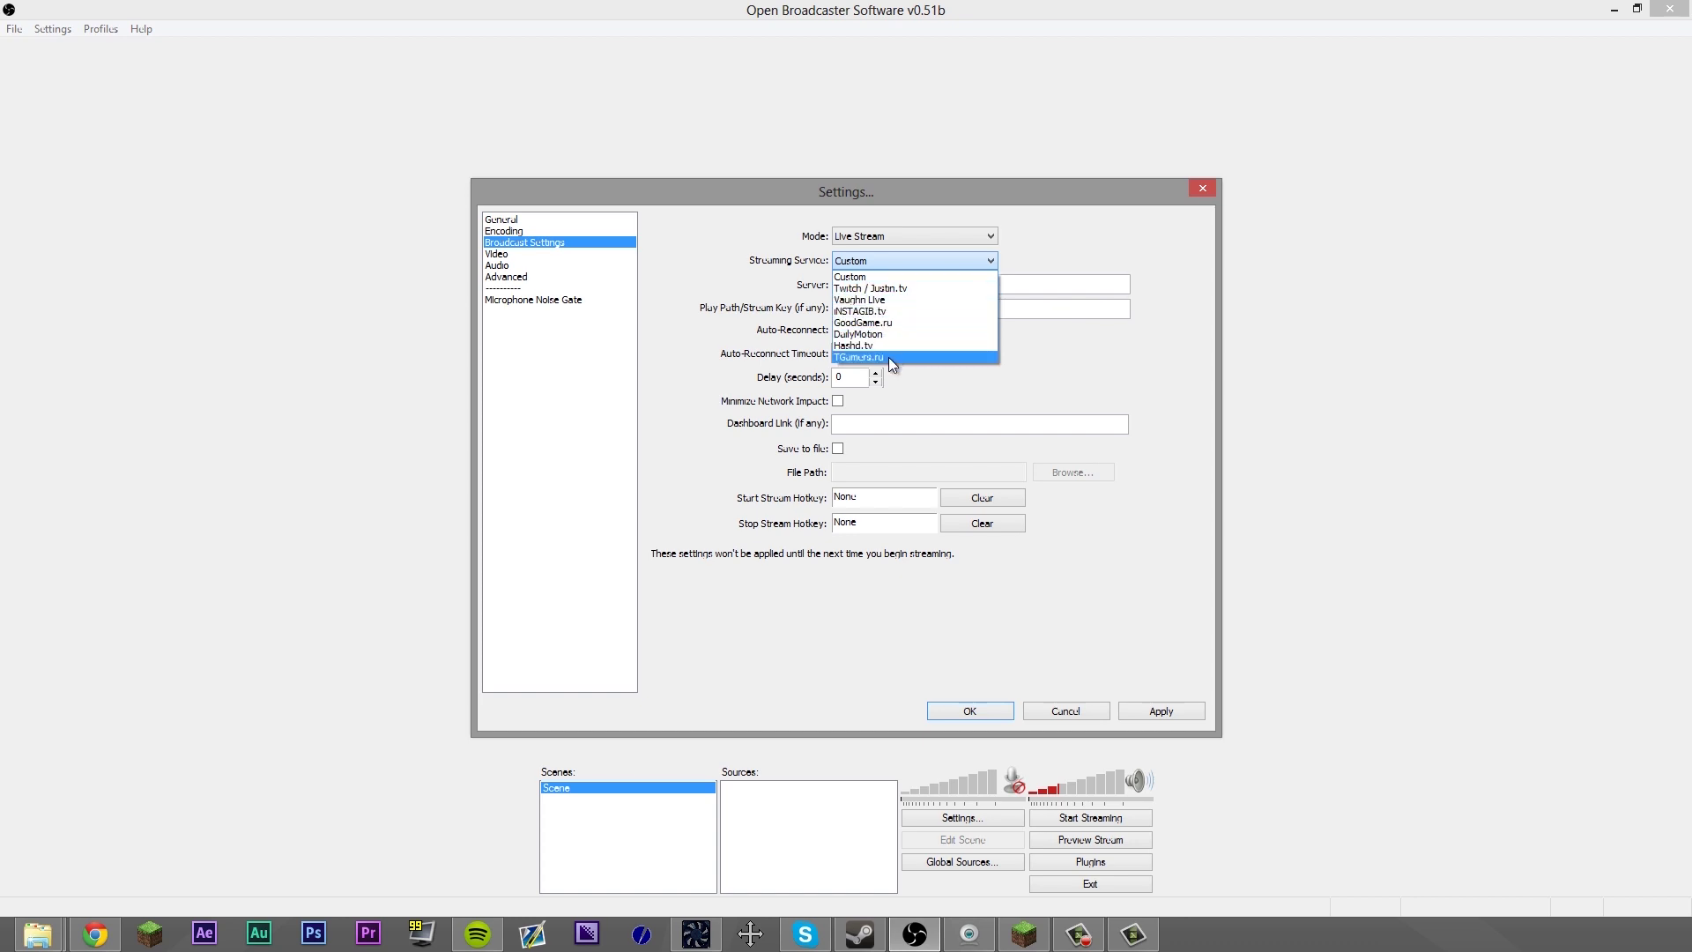
left_click(874, 277)
left_click(875, 282)
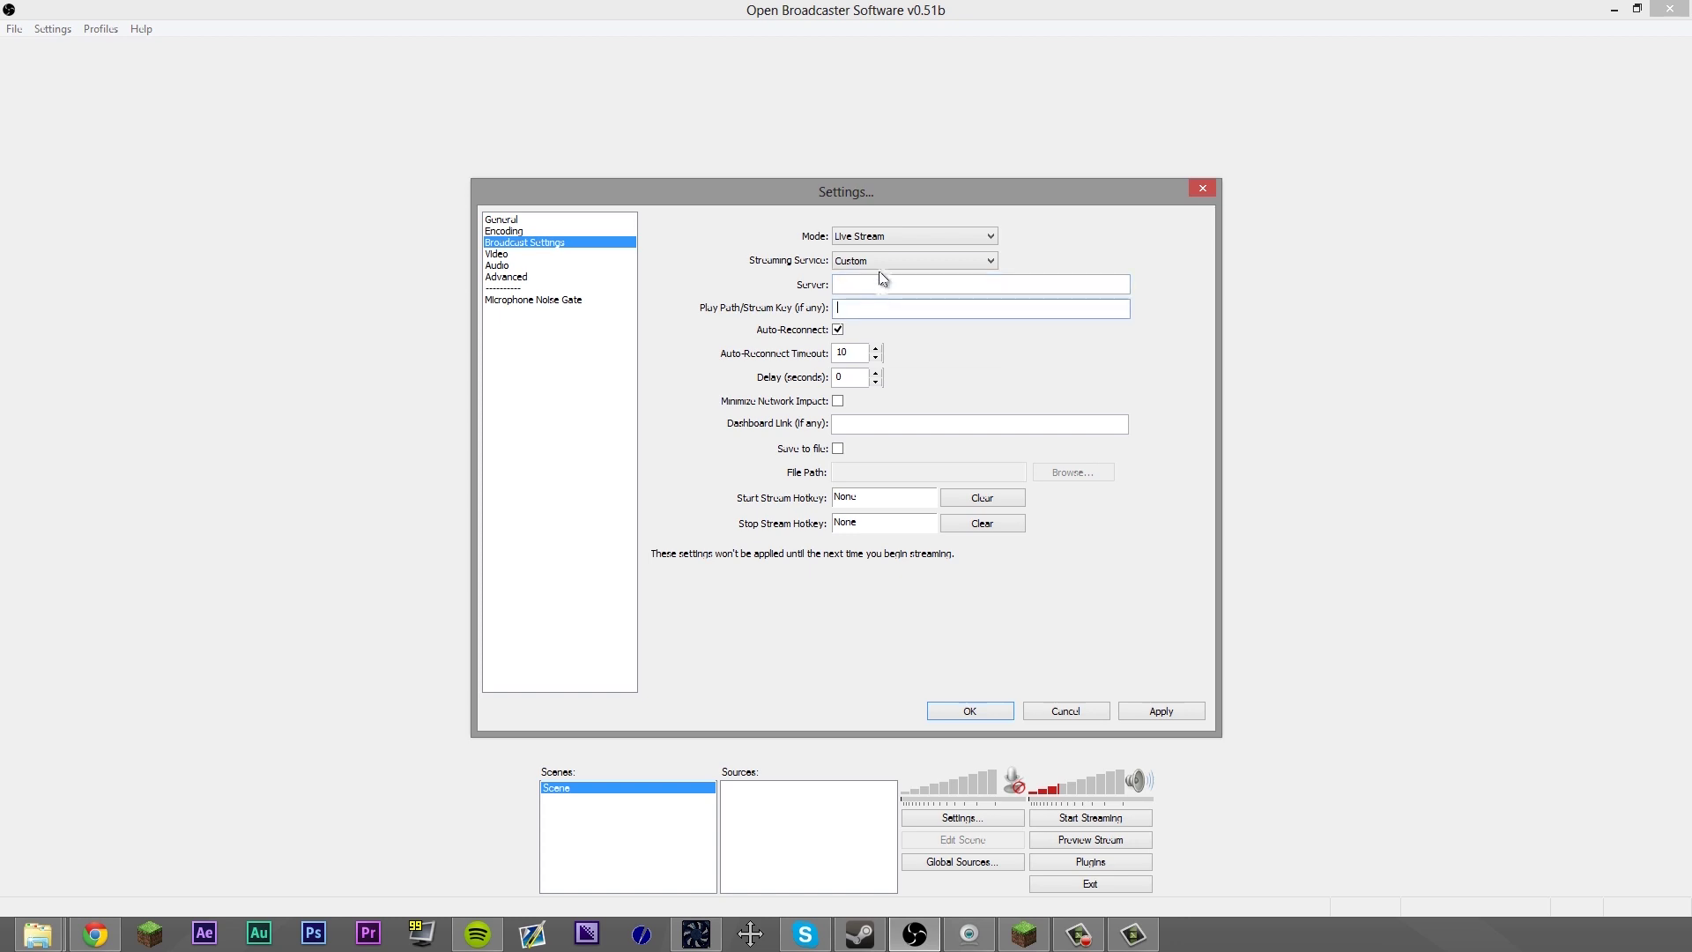
left_click(880, 264)
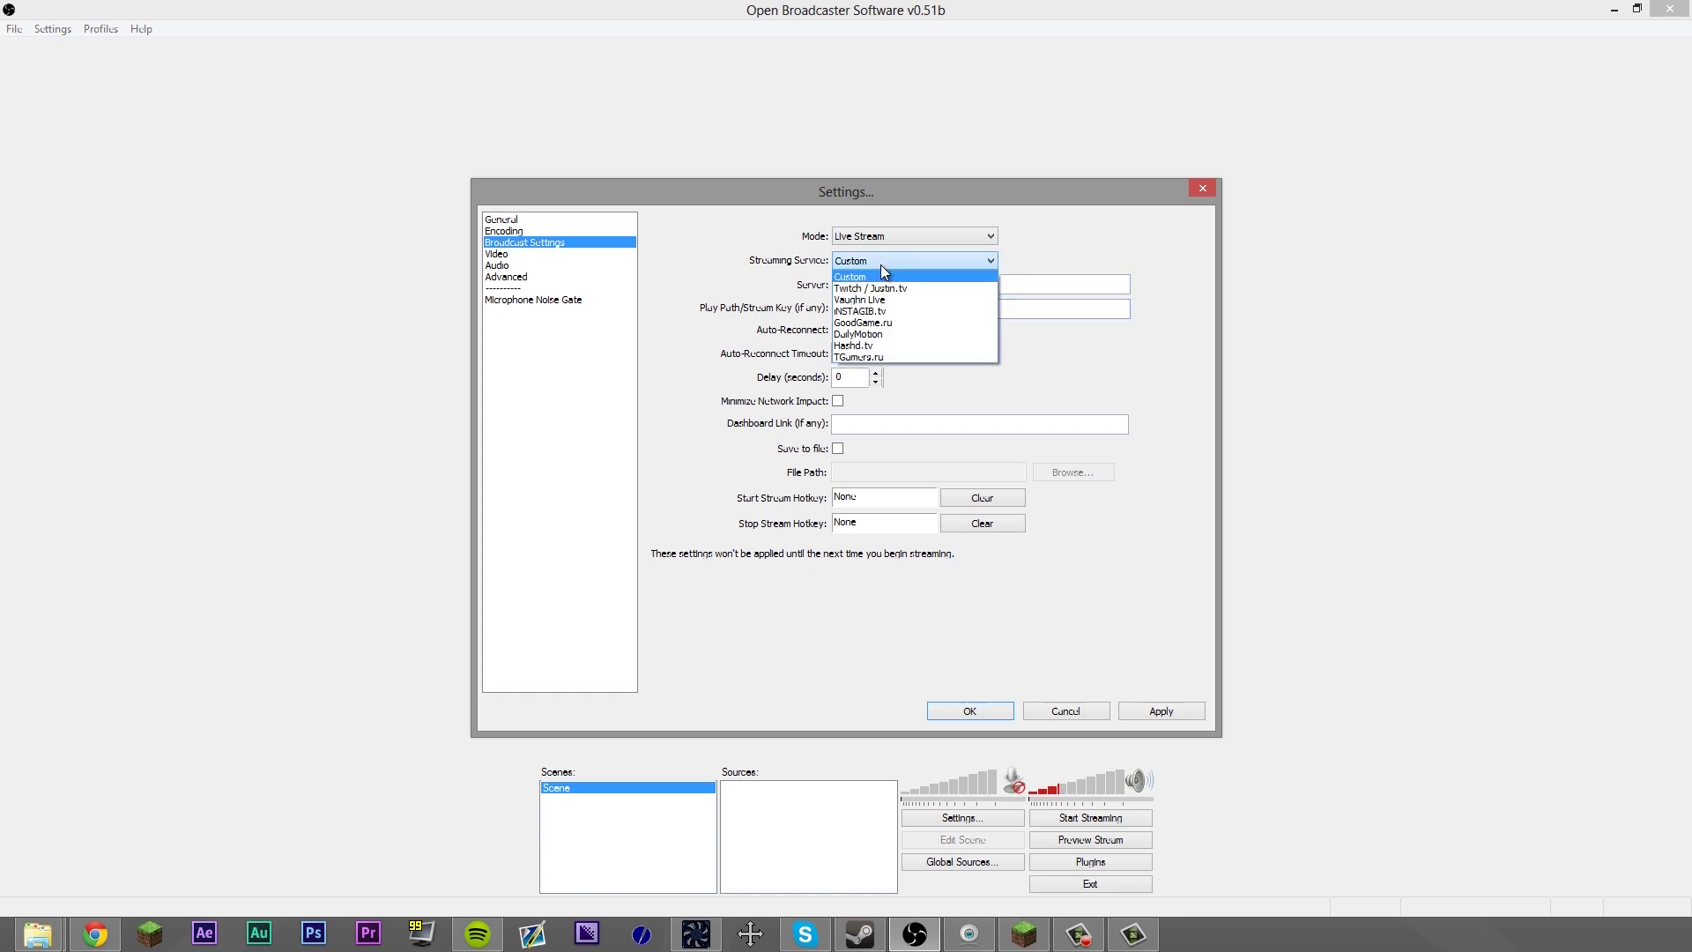
left_click(895, 285)
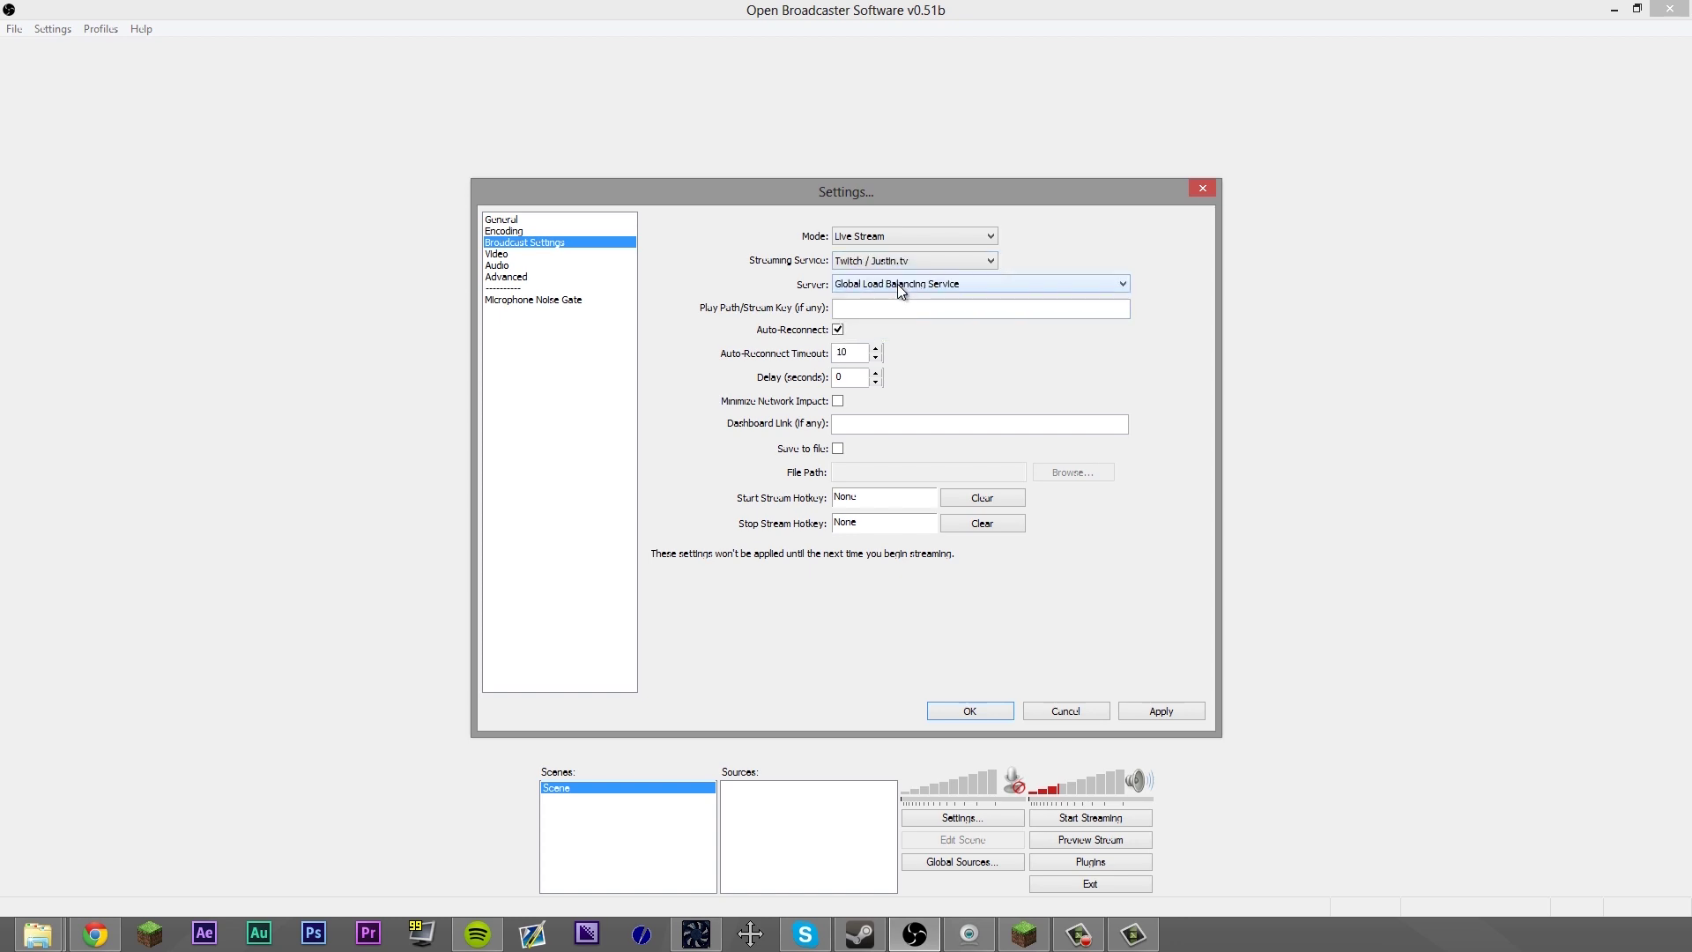
left_click(897, 284)
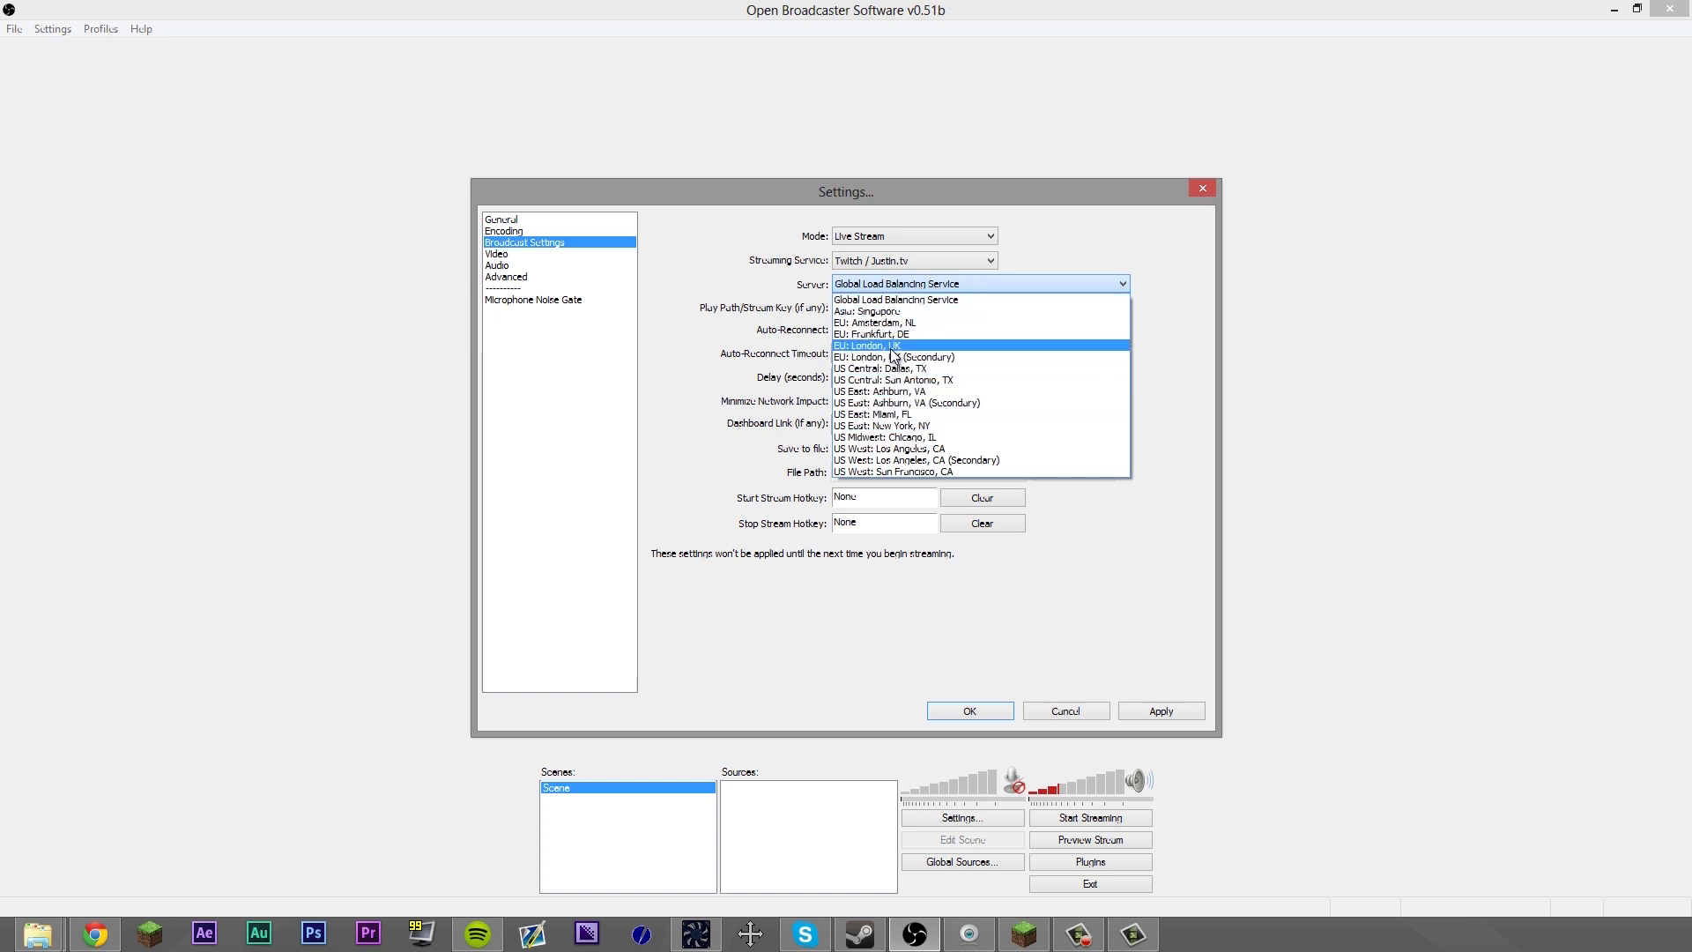
left_click(877, 346)
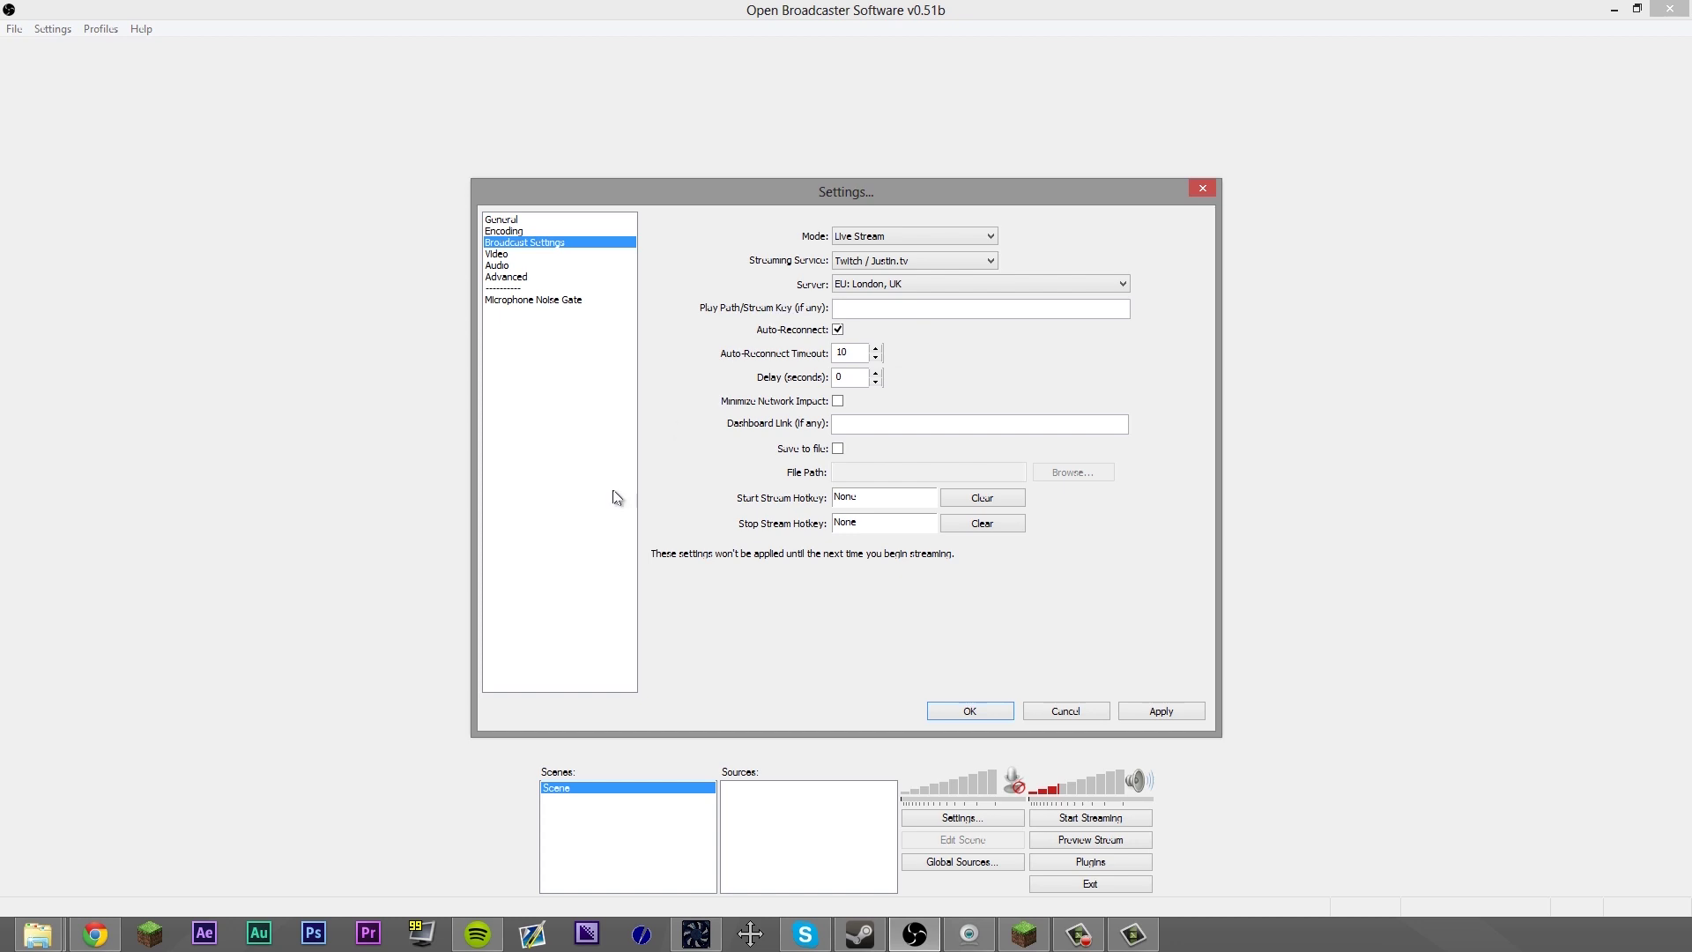
left_click(113, 930)
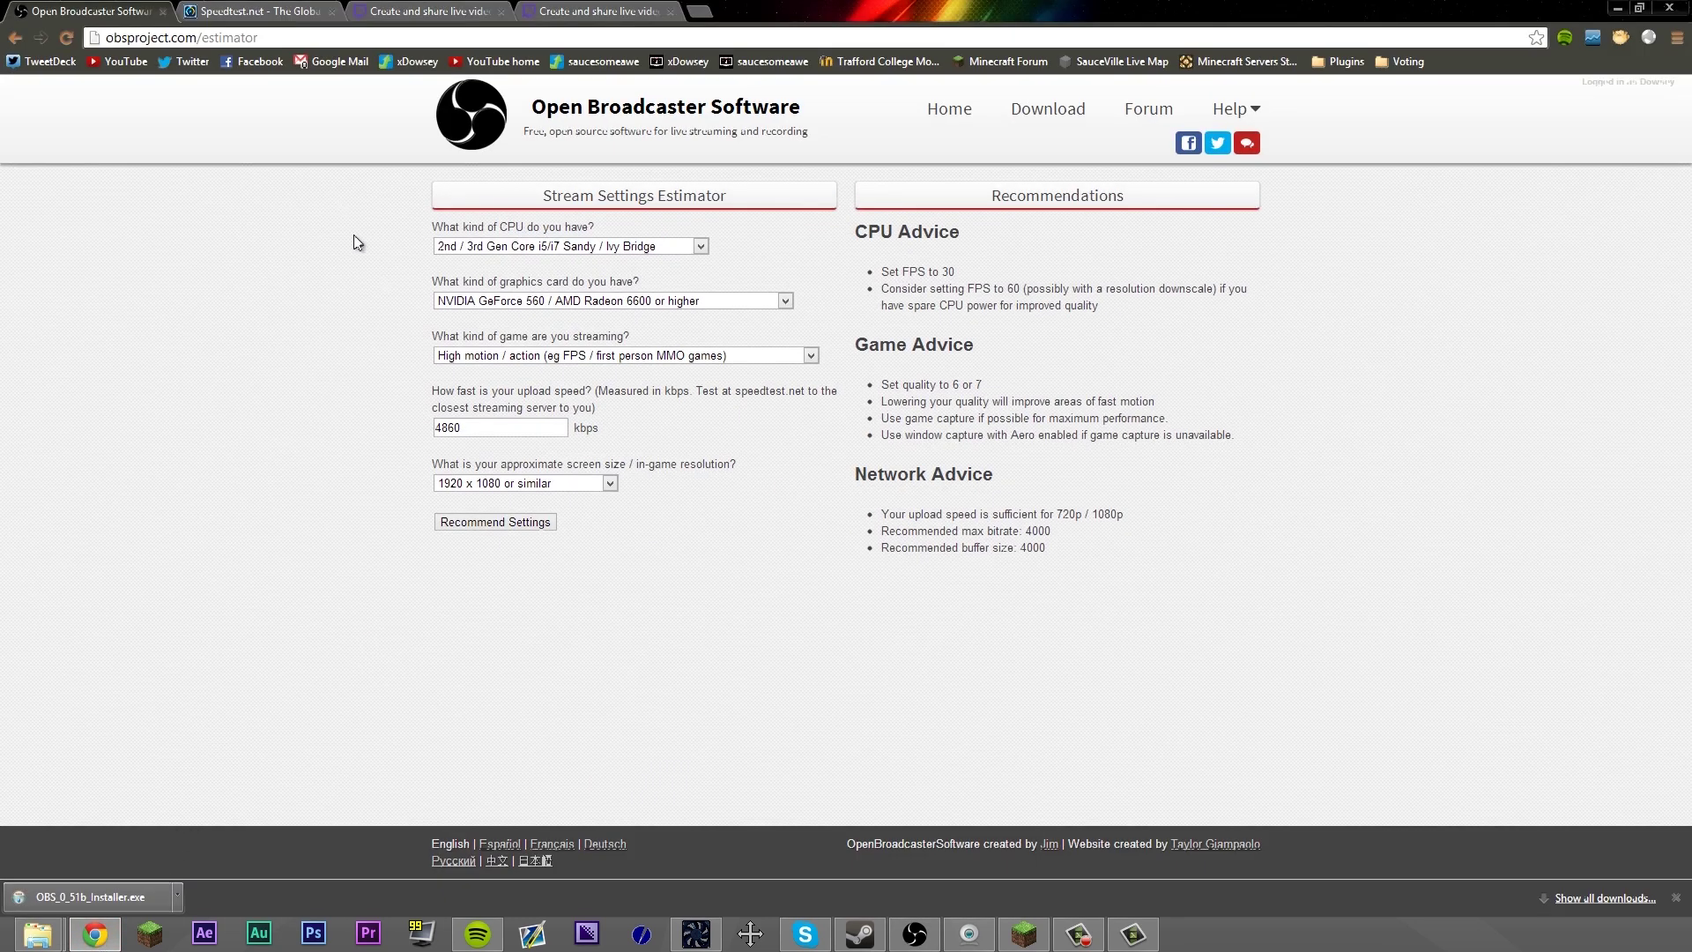
left_click(388, 11)
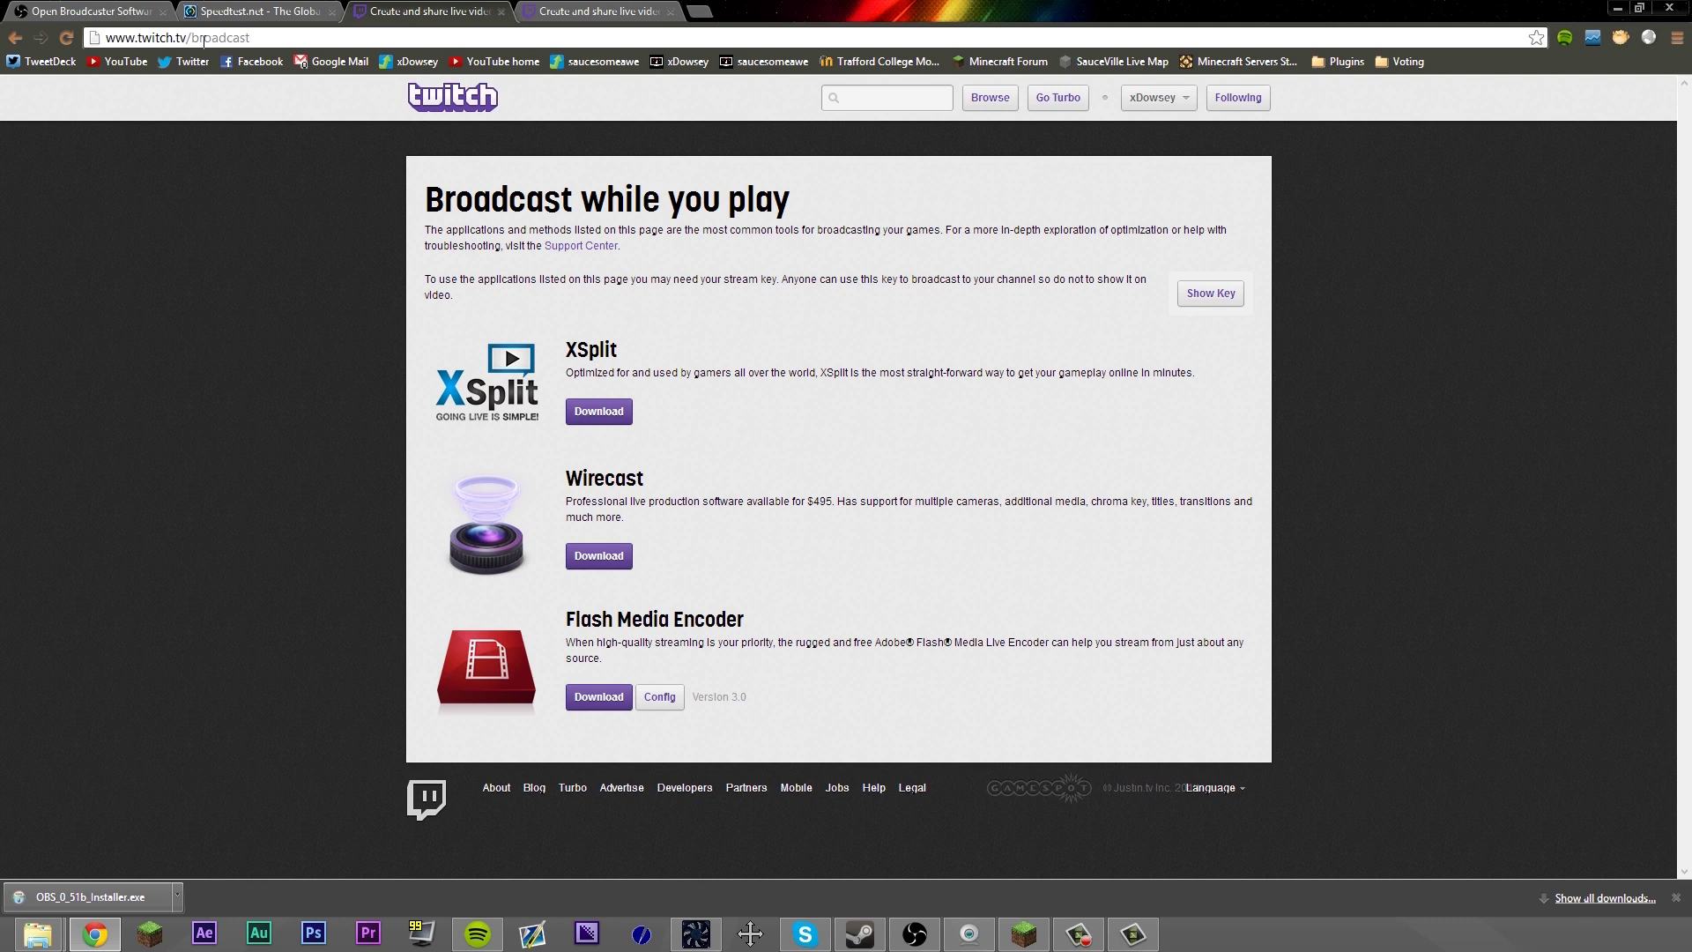
Reveal and copy the Twitch stream key, then paste it into OBS's Play Path/Stream Key field
left_click(1211, 293)
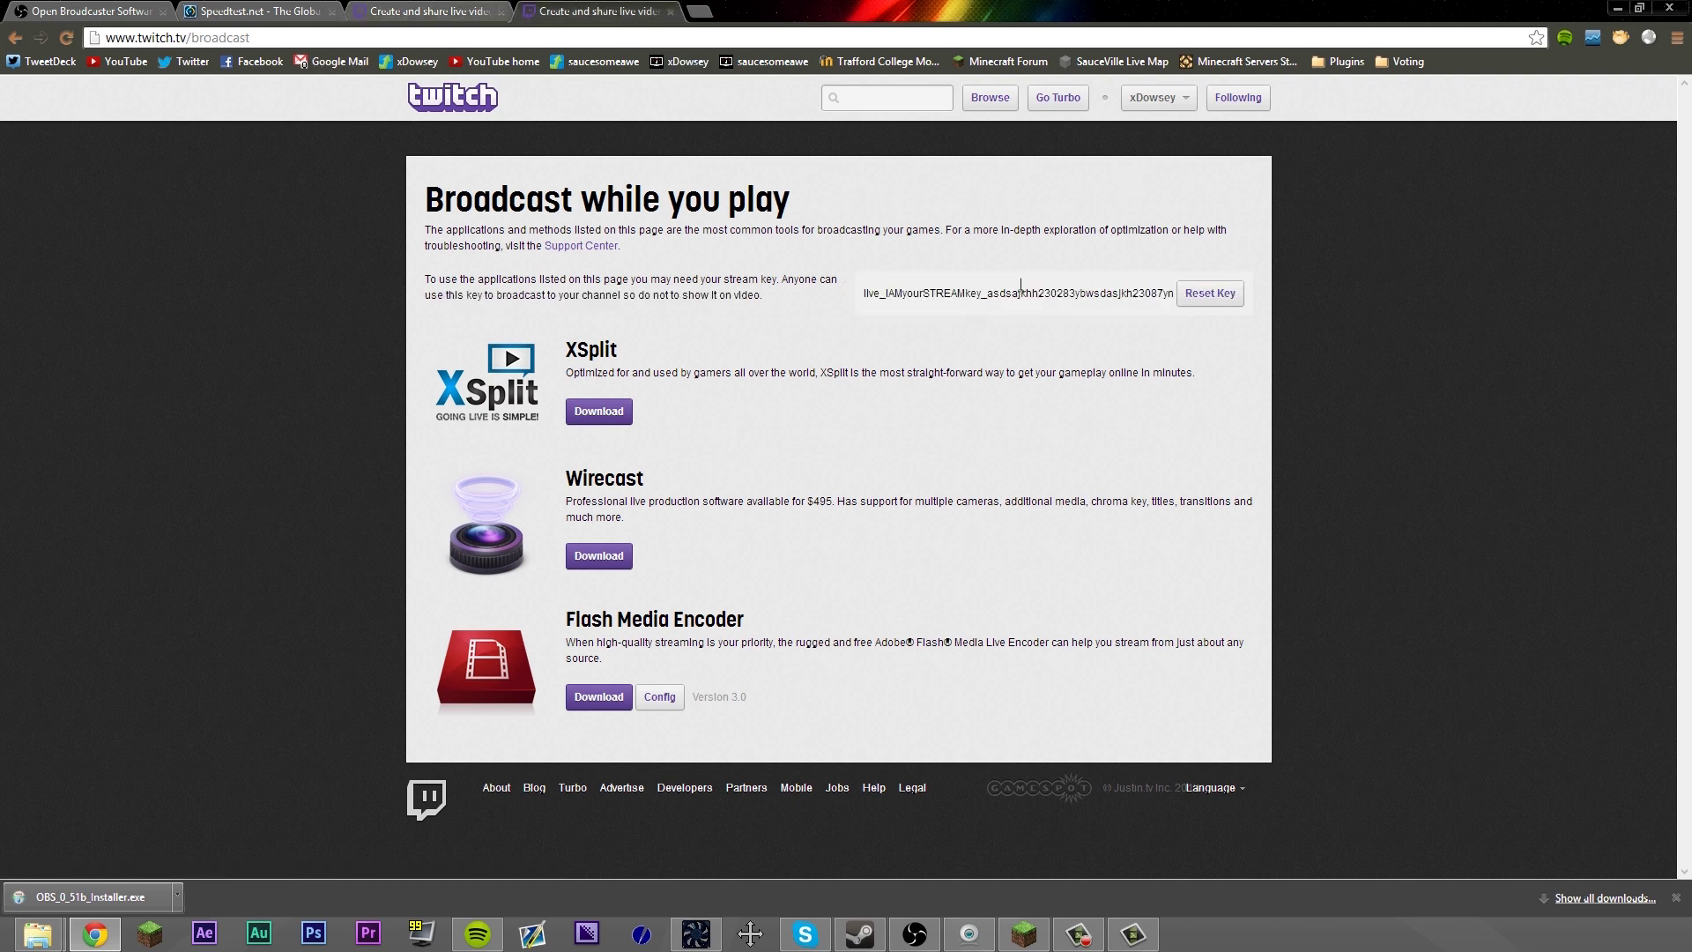
double_click(879, 294)
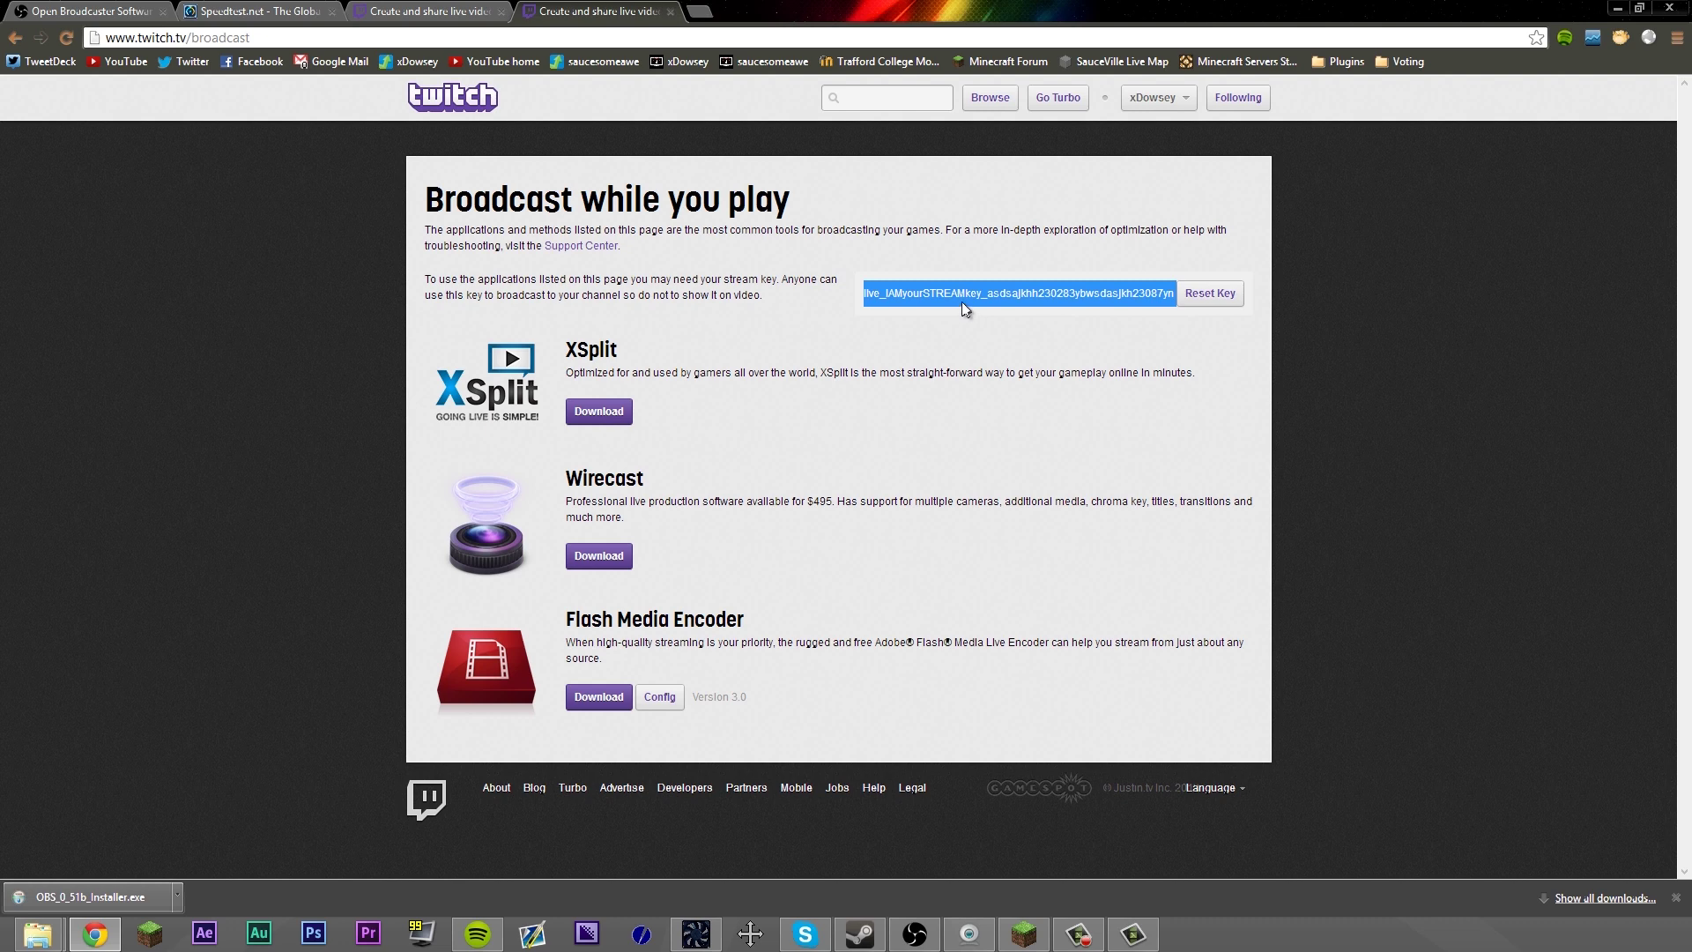
left_click(870, 295)
left_click_drag(866, 294, 1176, 293)
left_click(915, 934)
key("ctrl+v")
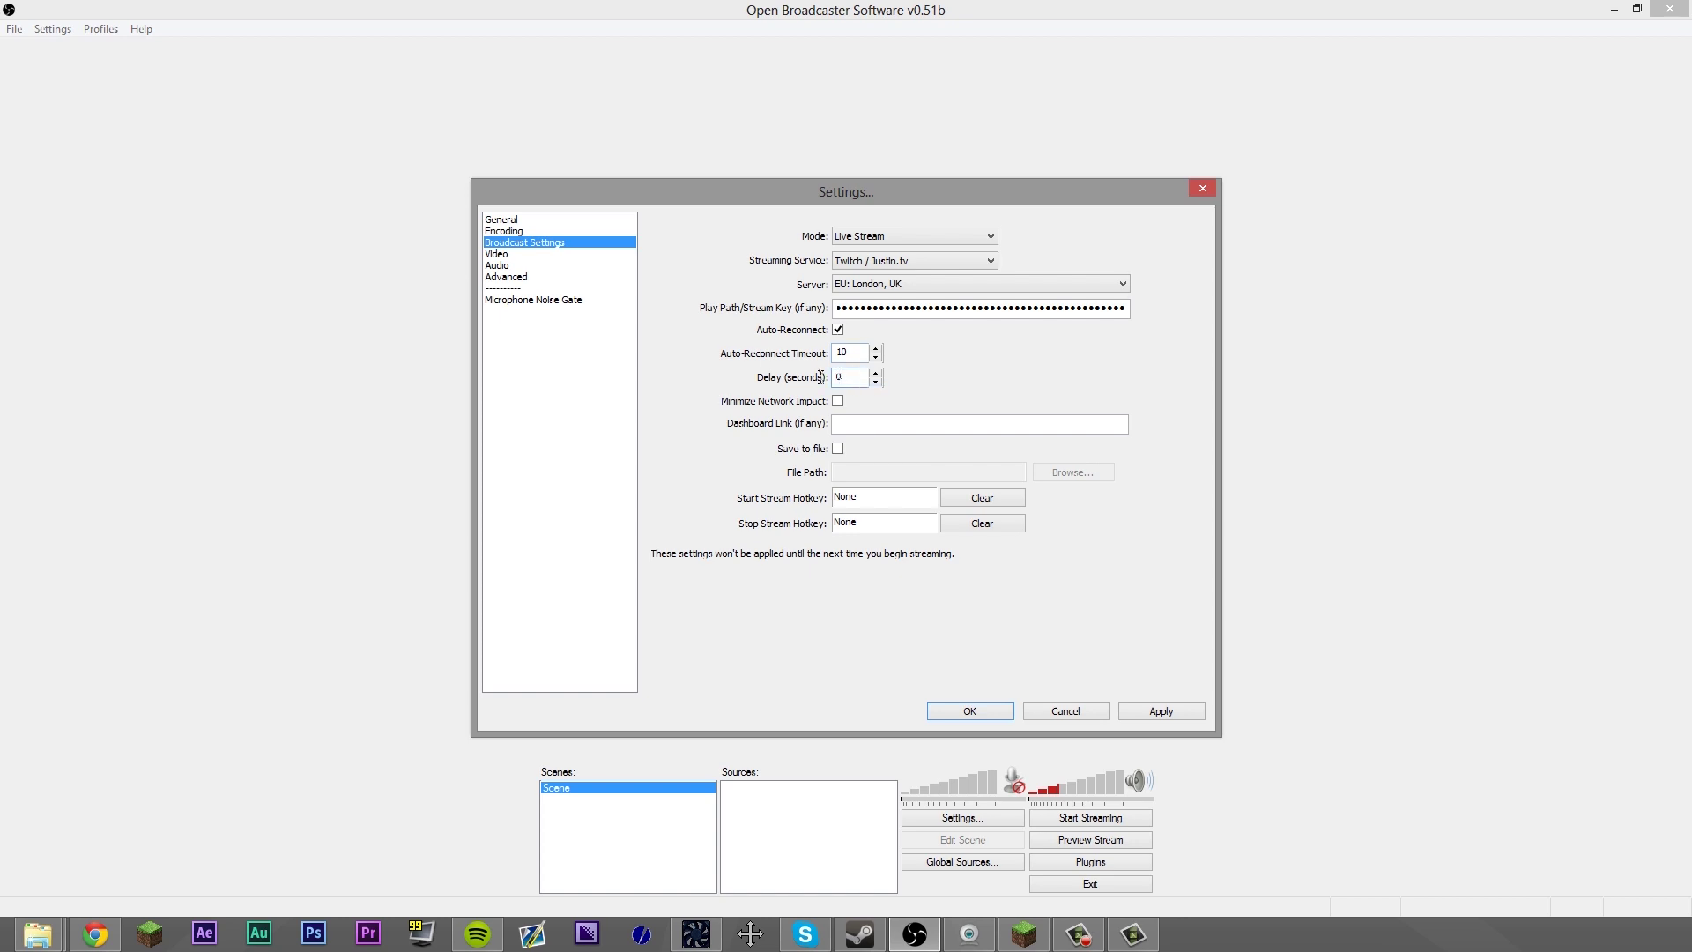
Leave the stream delay at 0 and Minimize Network Impact turned off
double_click(858, 377)
left_click(848, 379)
left_click(784, 402)
left_click(838, 404)
left_click(1125, 425)
type("www")
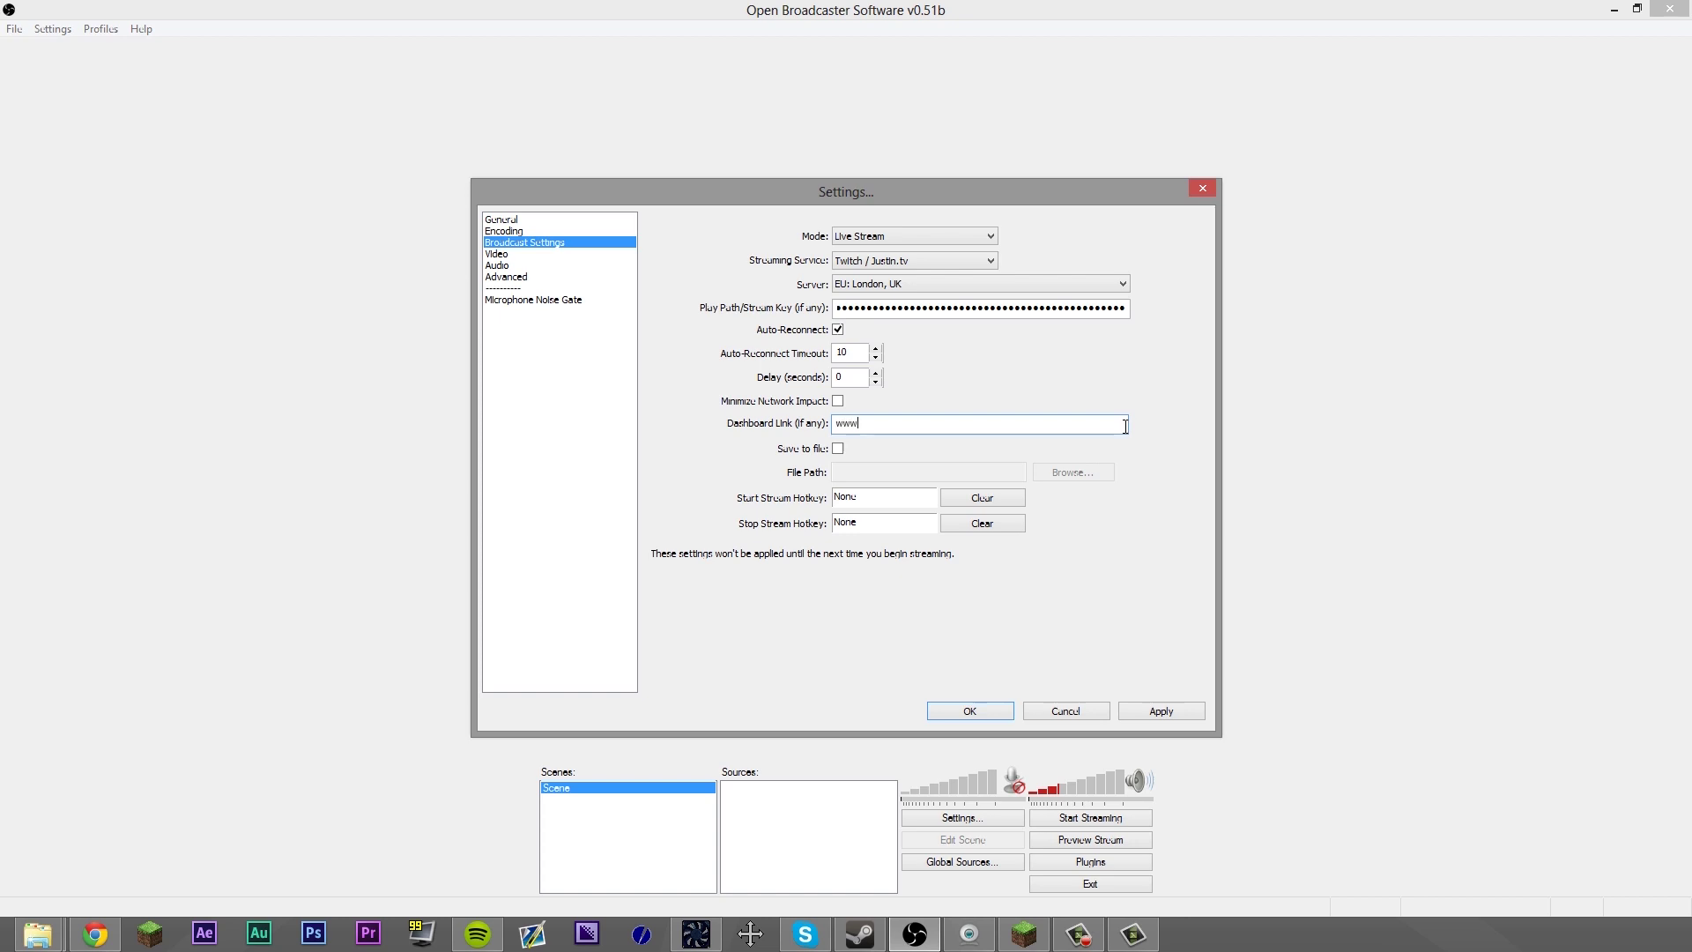
type(".twitch.tv/dashboard")
left_click(838, 449)
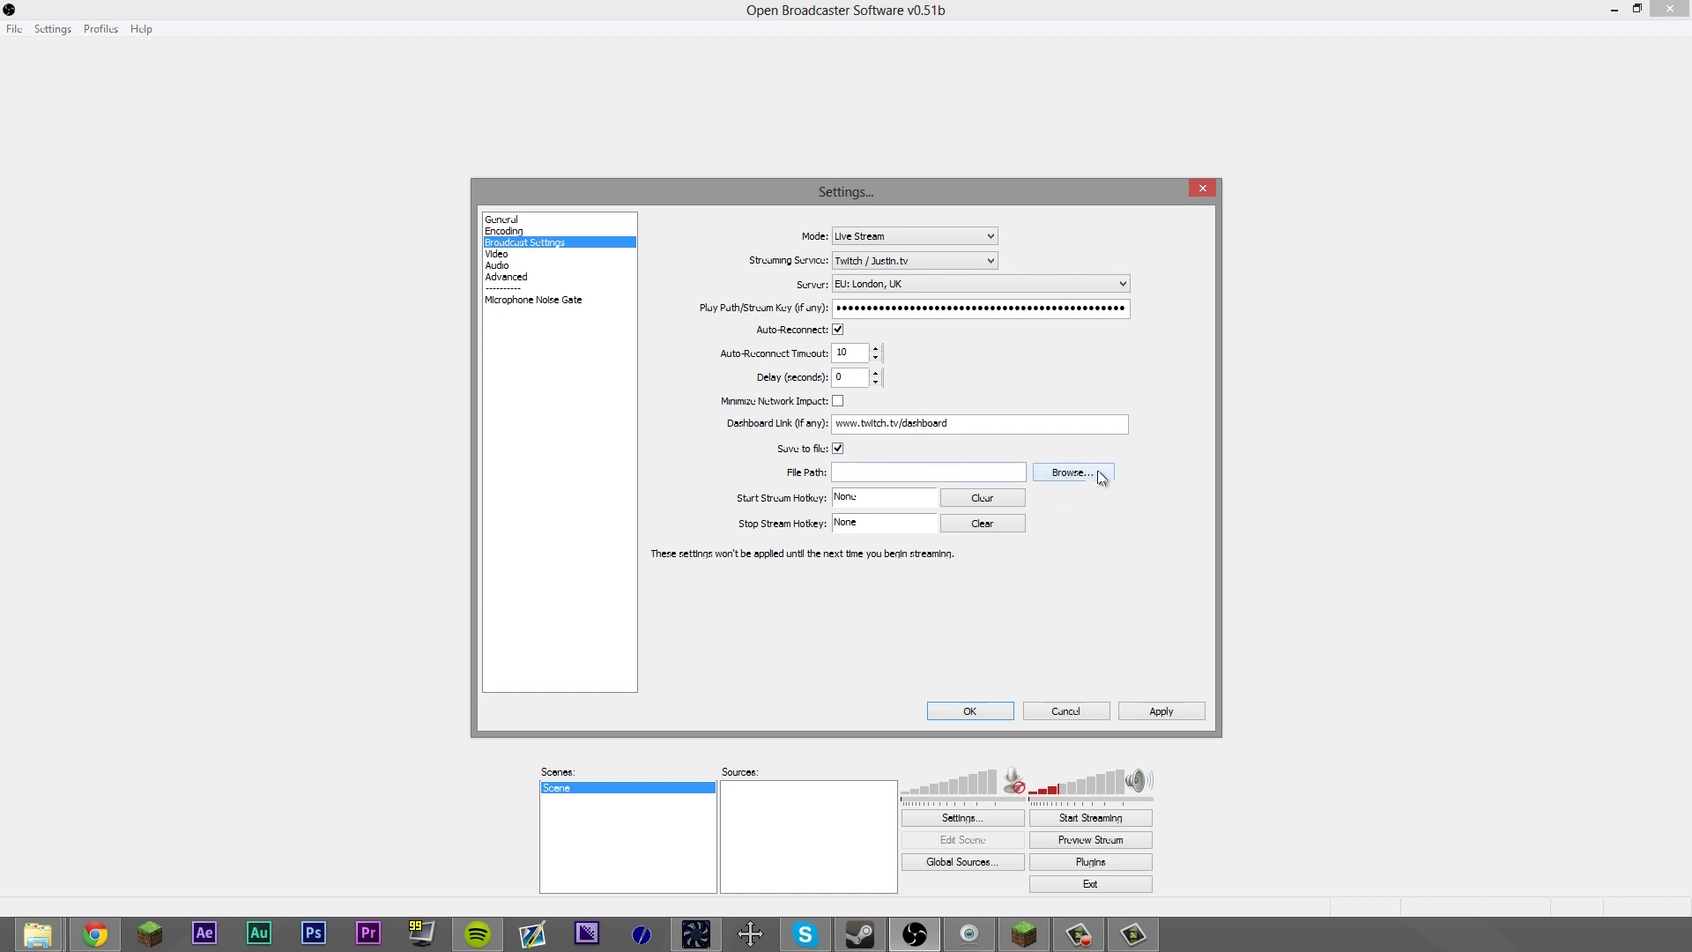
left_click(839, 448)
left_click(520, 266)
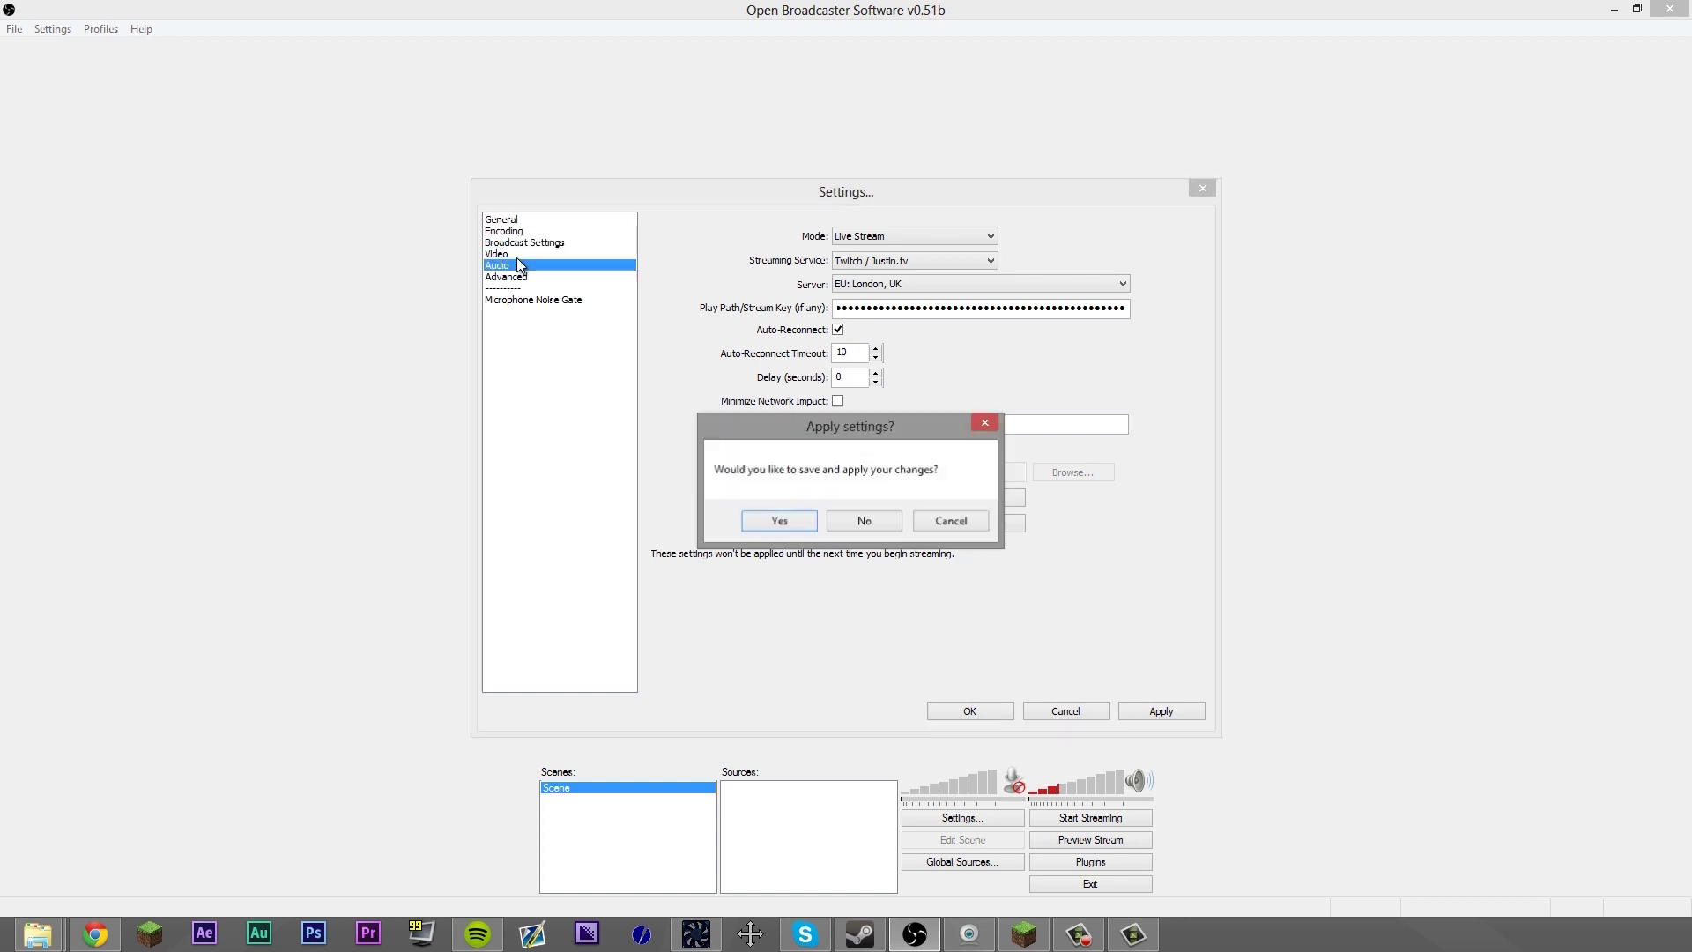
Save the broadcast settings and keep the current video adapter on the Video page
left_click(764, 520)
left_click(499, 253)
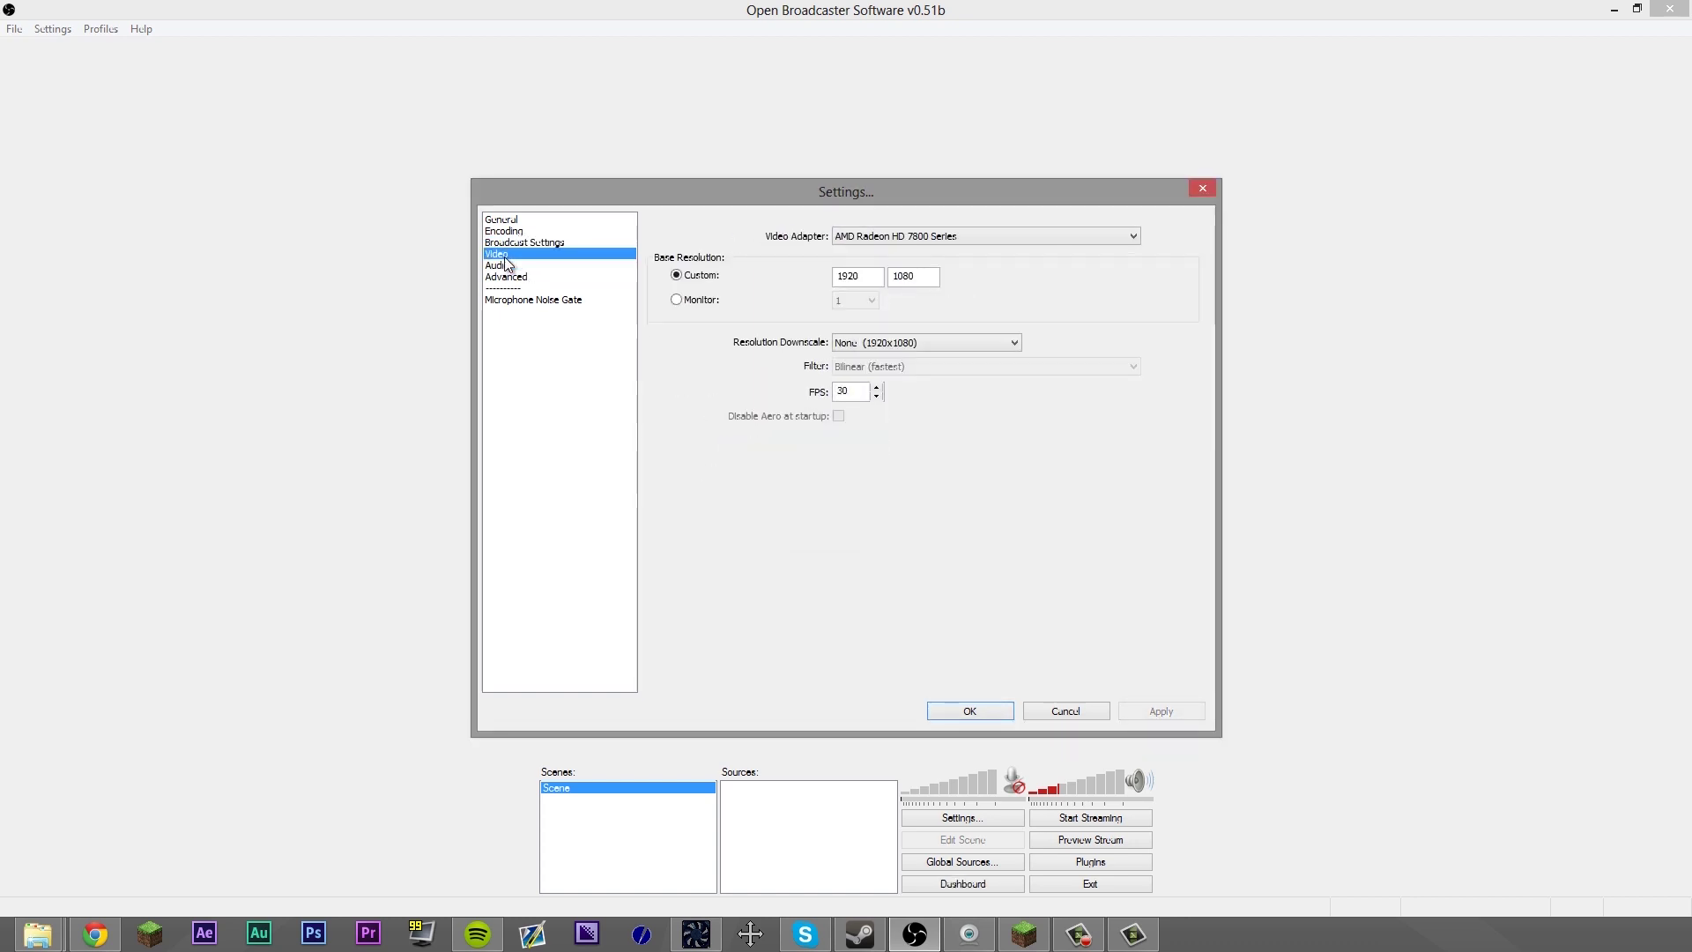
left_click(872, 236)
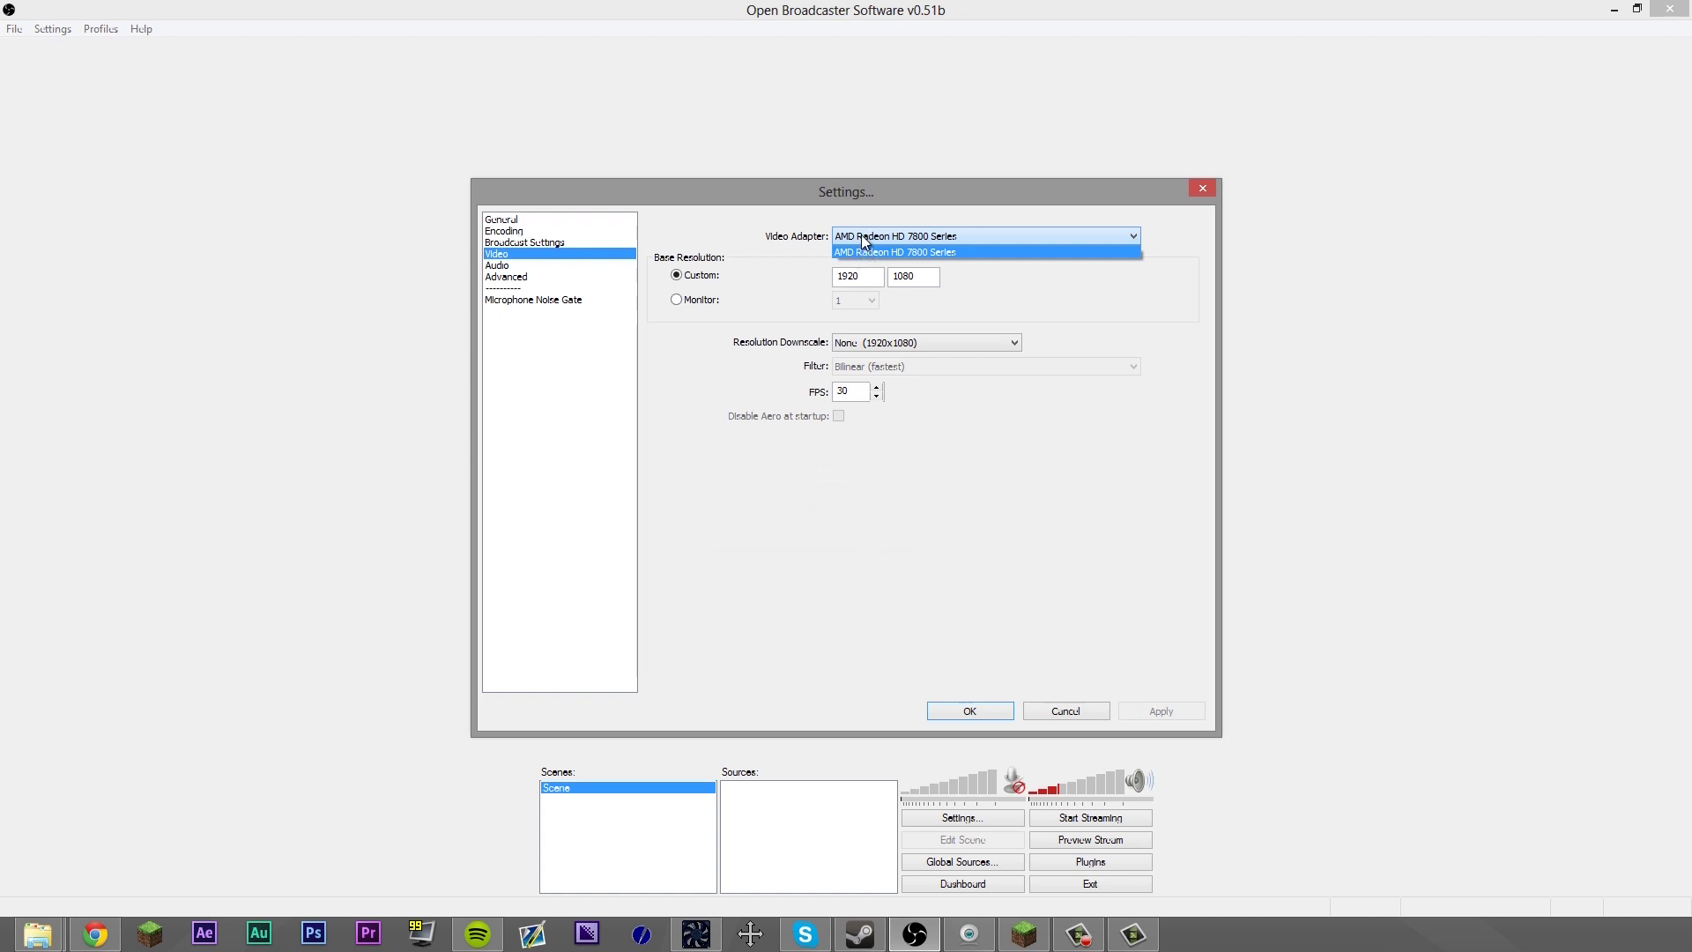
left_click(791, 230)
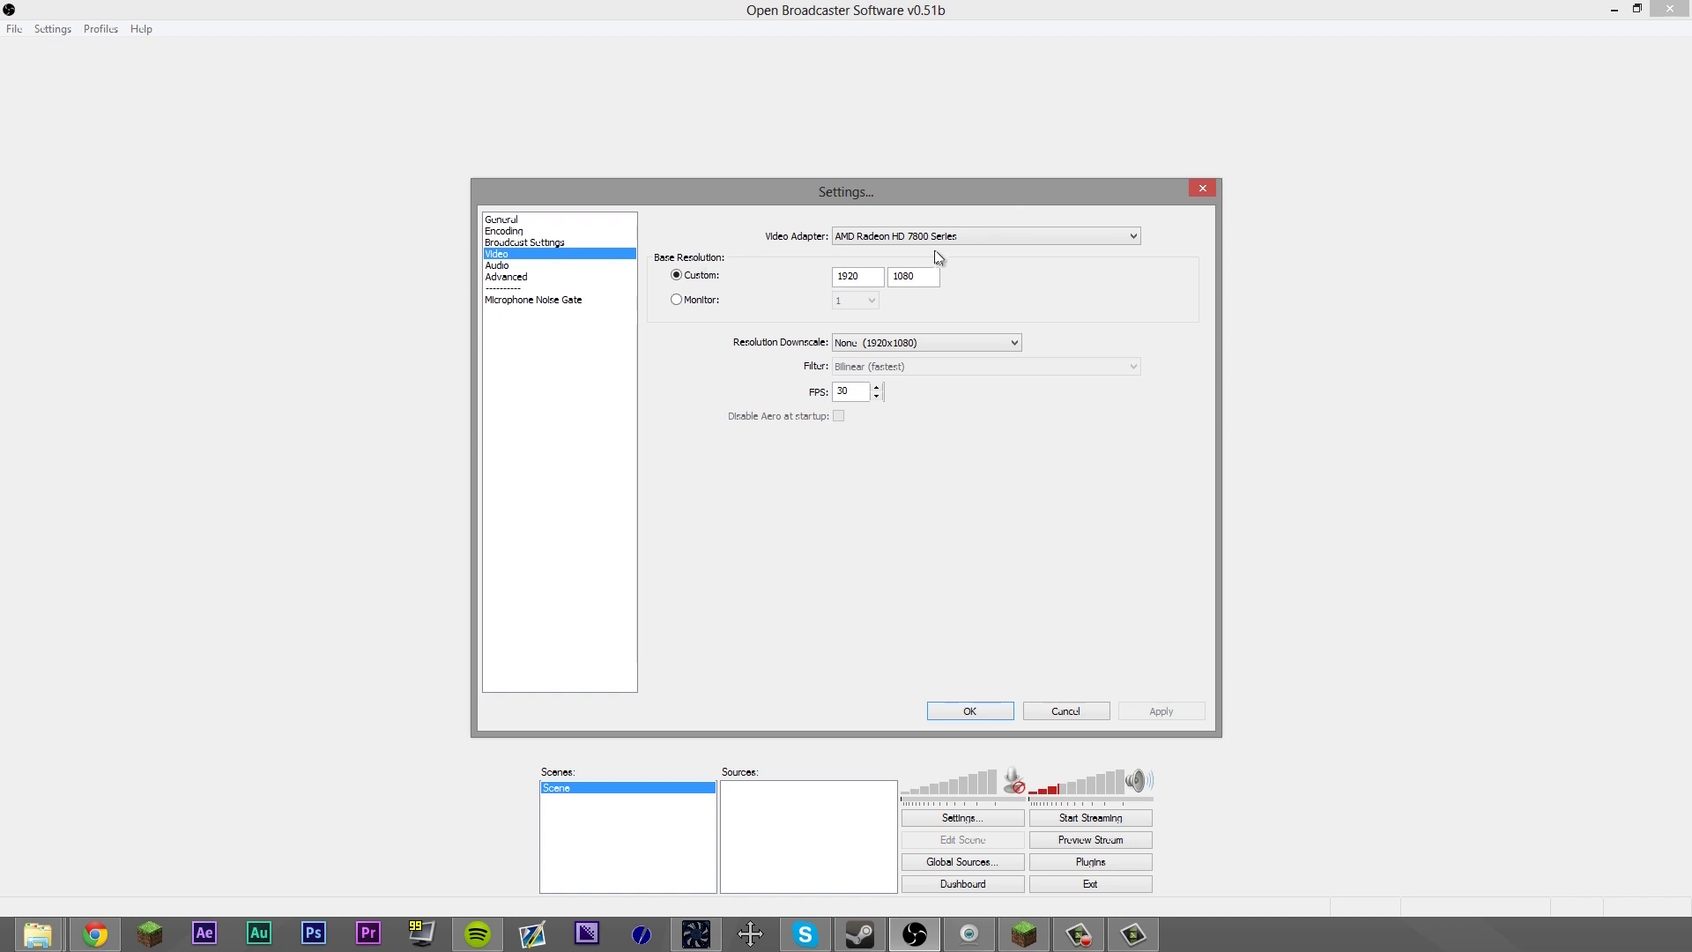
left_click_drag(926, 275, 838, 272)
Downscale the 1920x1080 output to 1.50 (1280x720) and set the frame rate to 30 FPS
left_click(923, 350)
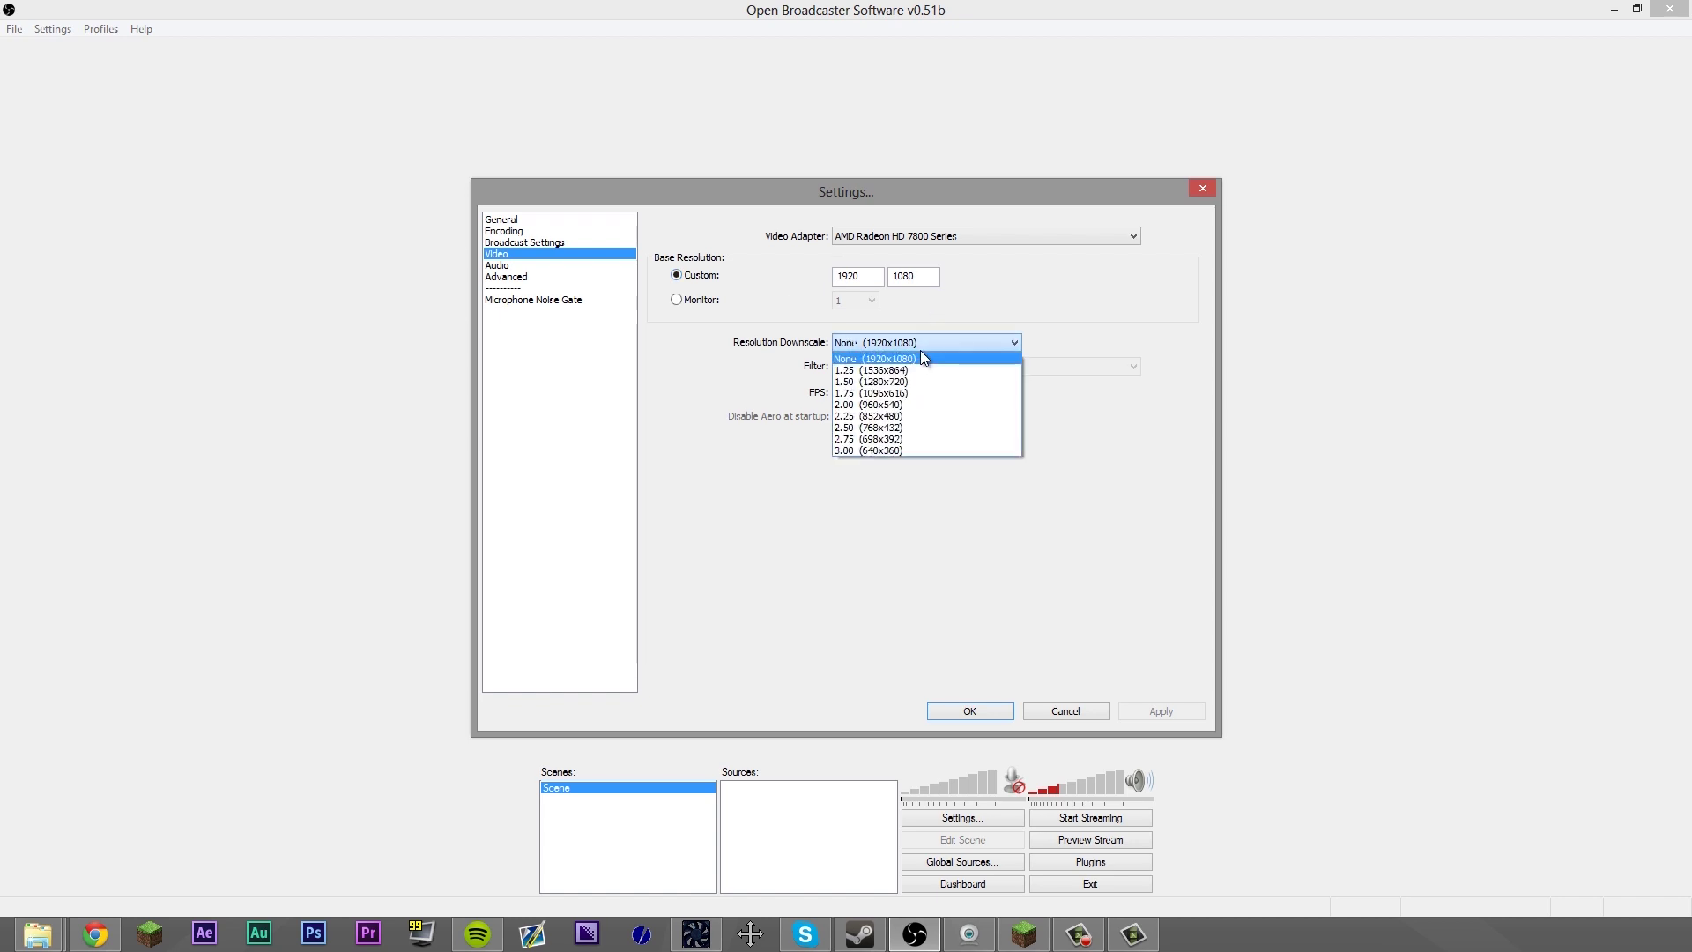
left_click(881, 387)
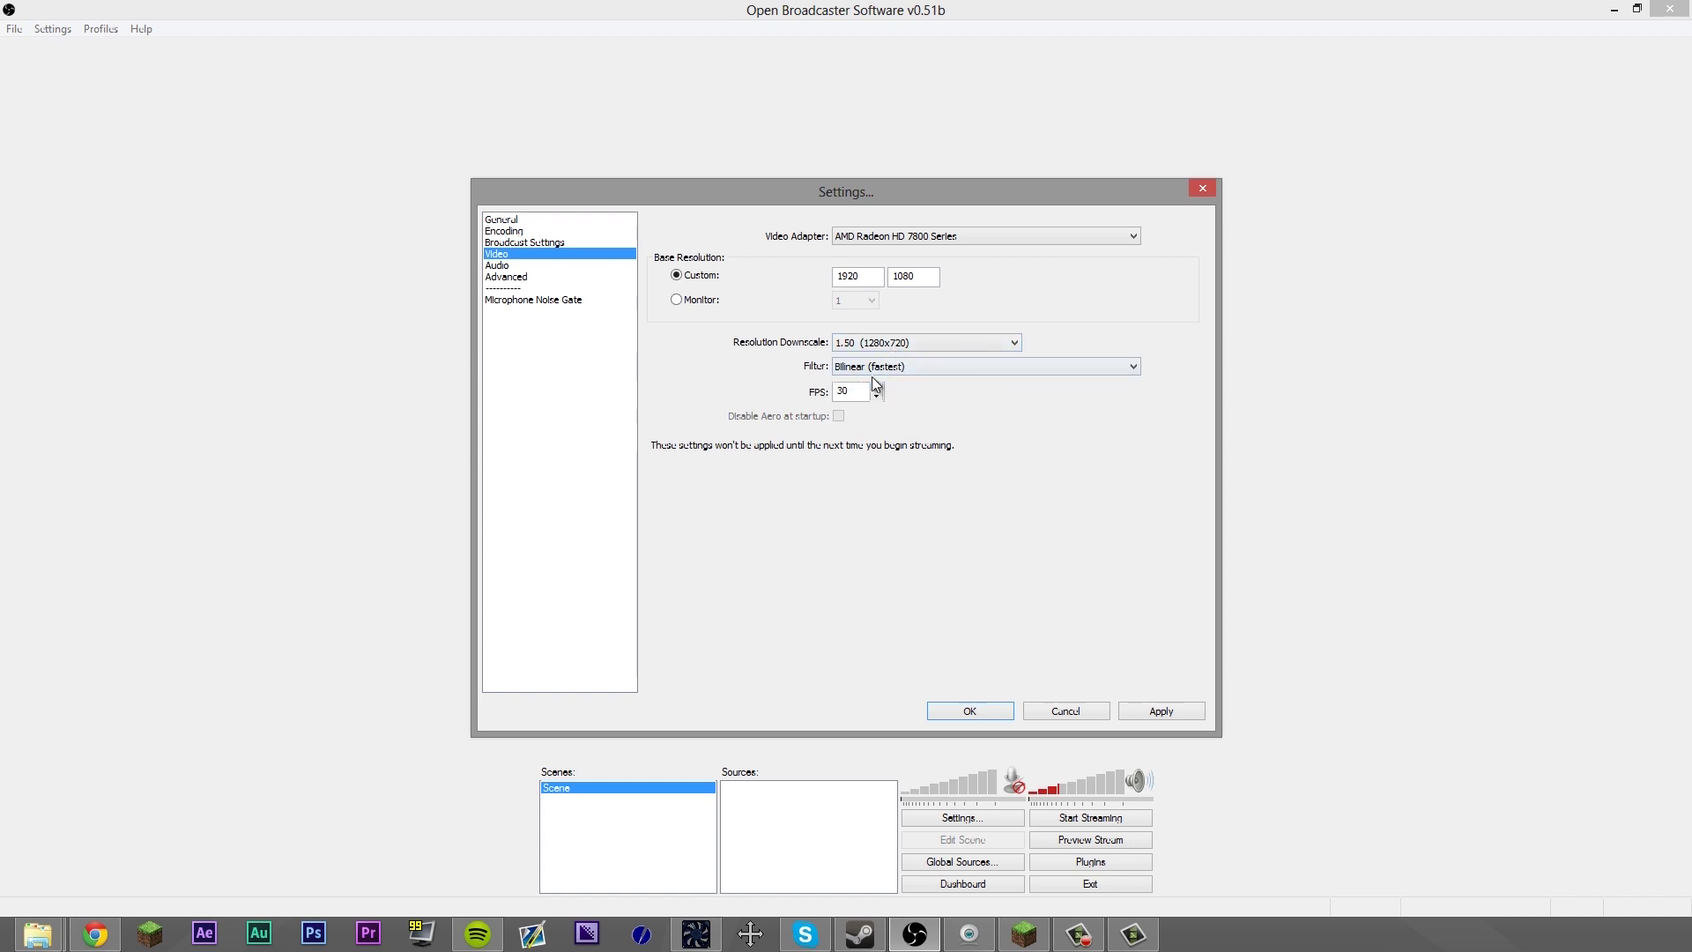
left_click_drag(870, 392, 808, 395)
type("60")
left_click(877, 395)
type("30")
left_click(499, 265)
Apply the video settings, then use Realtek Digital Output(Optical) for desktop audio and the Yeti Stereo Microphone for the mic
left_click(779, 525)
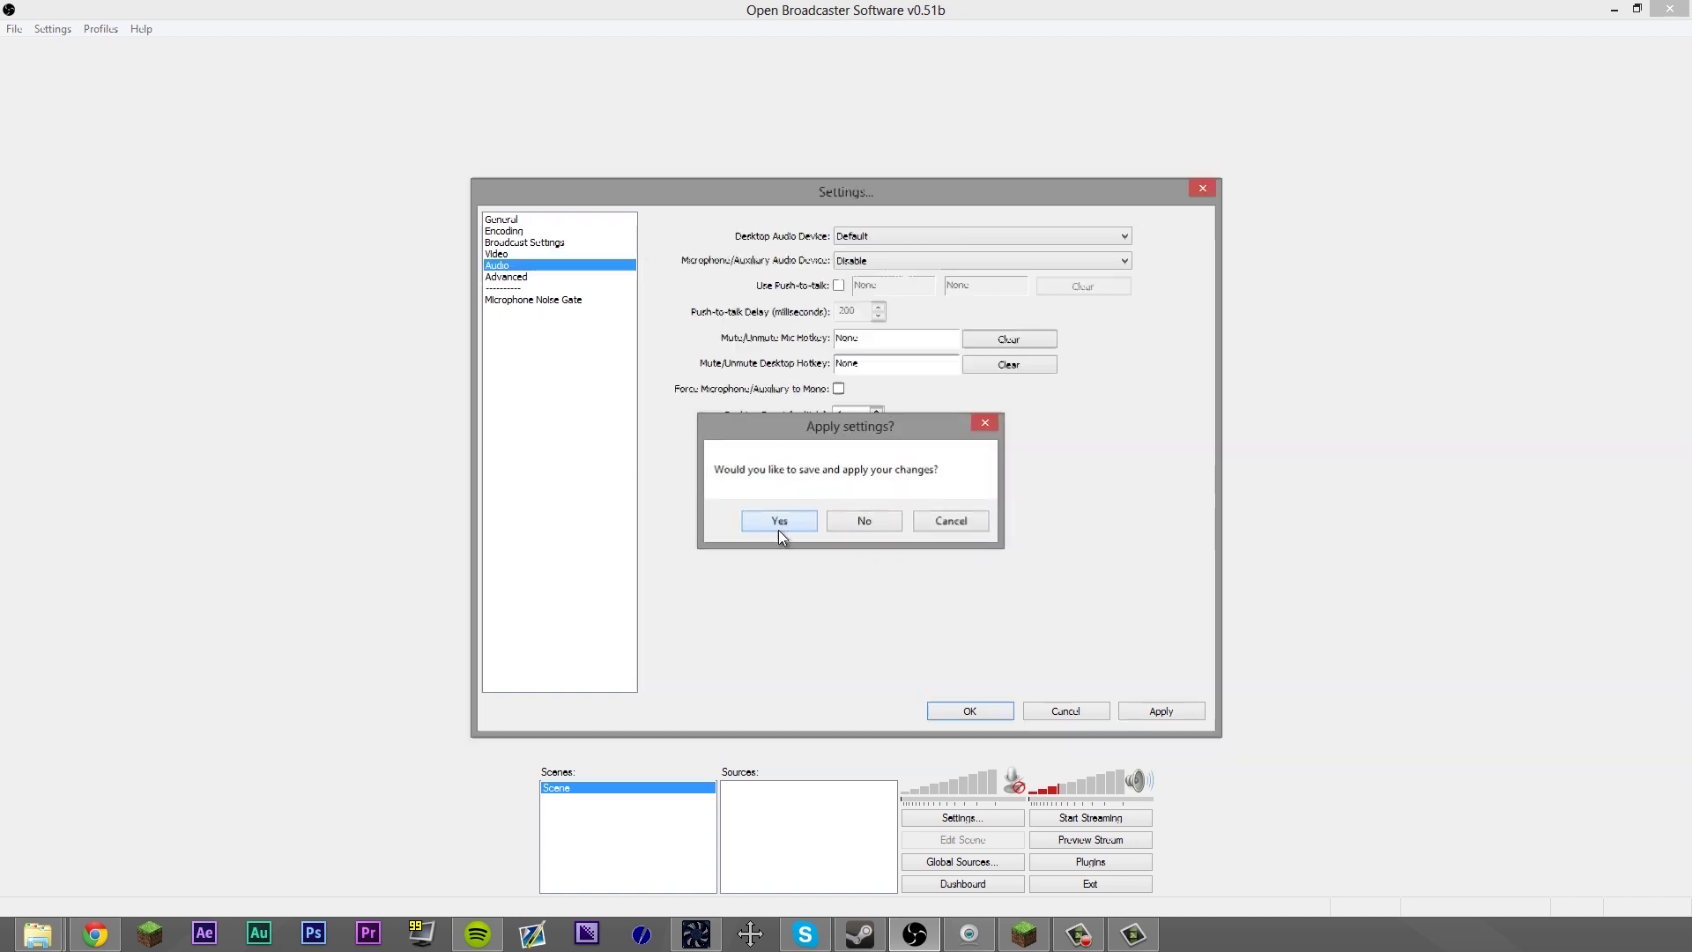
left_click(860, 238)
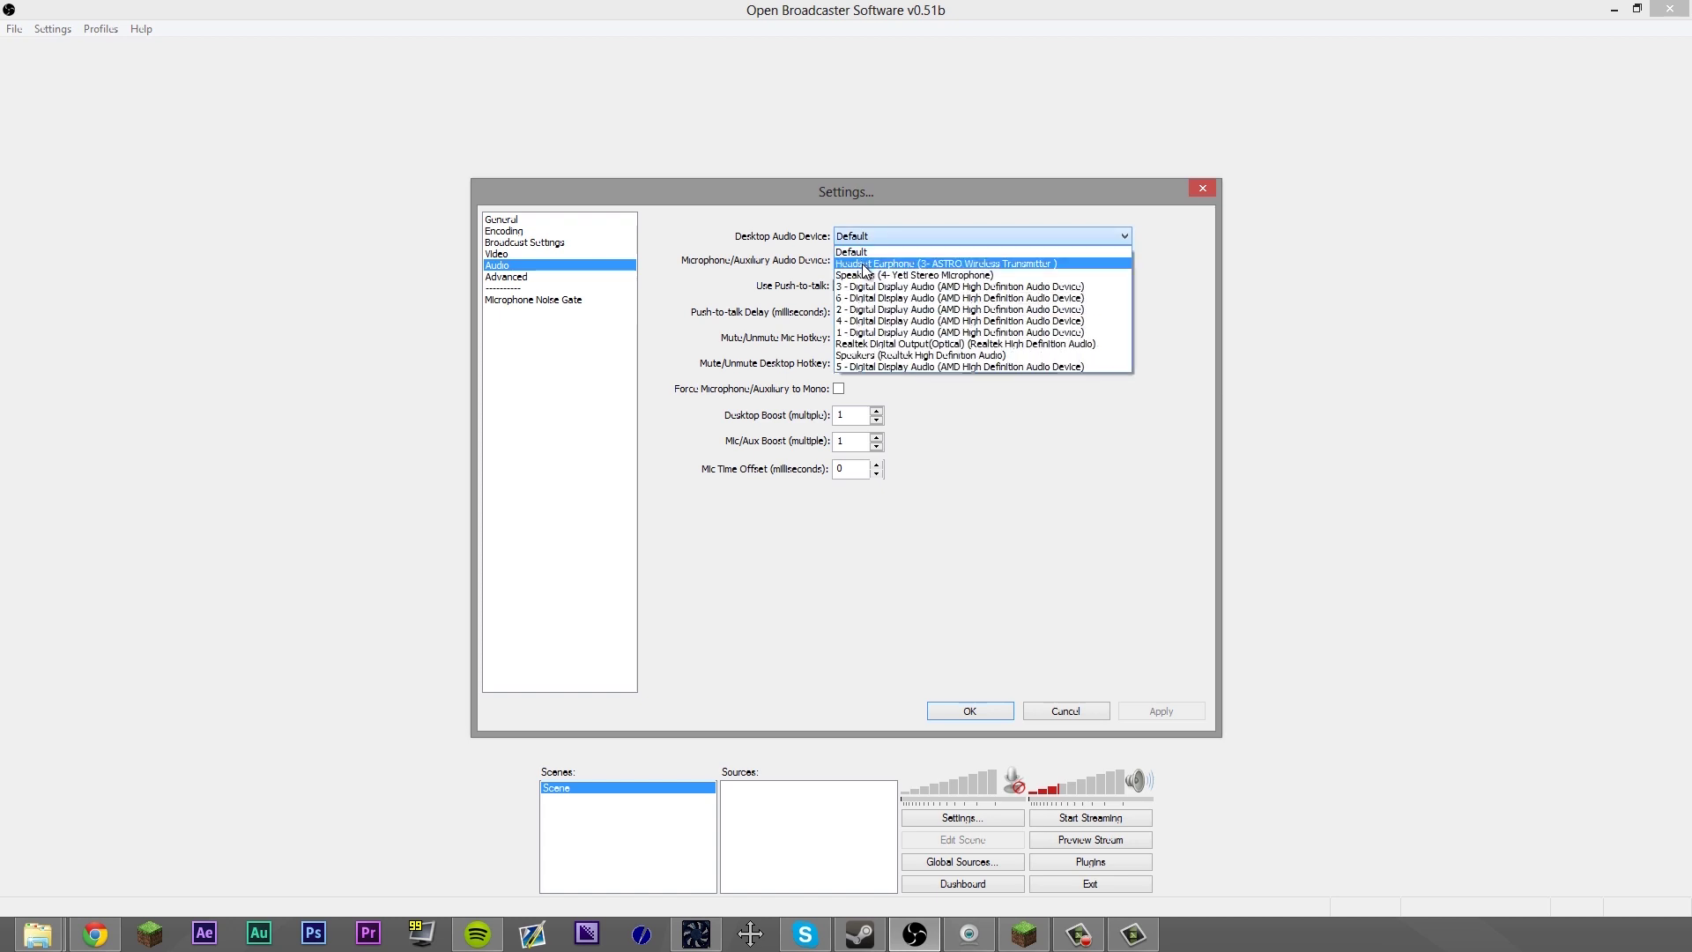
left_click(860, 346)
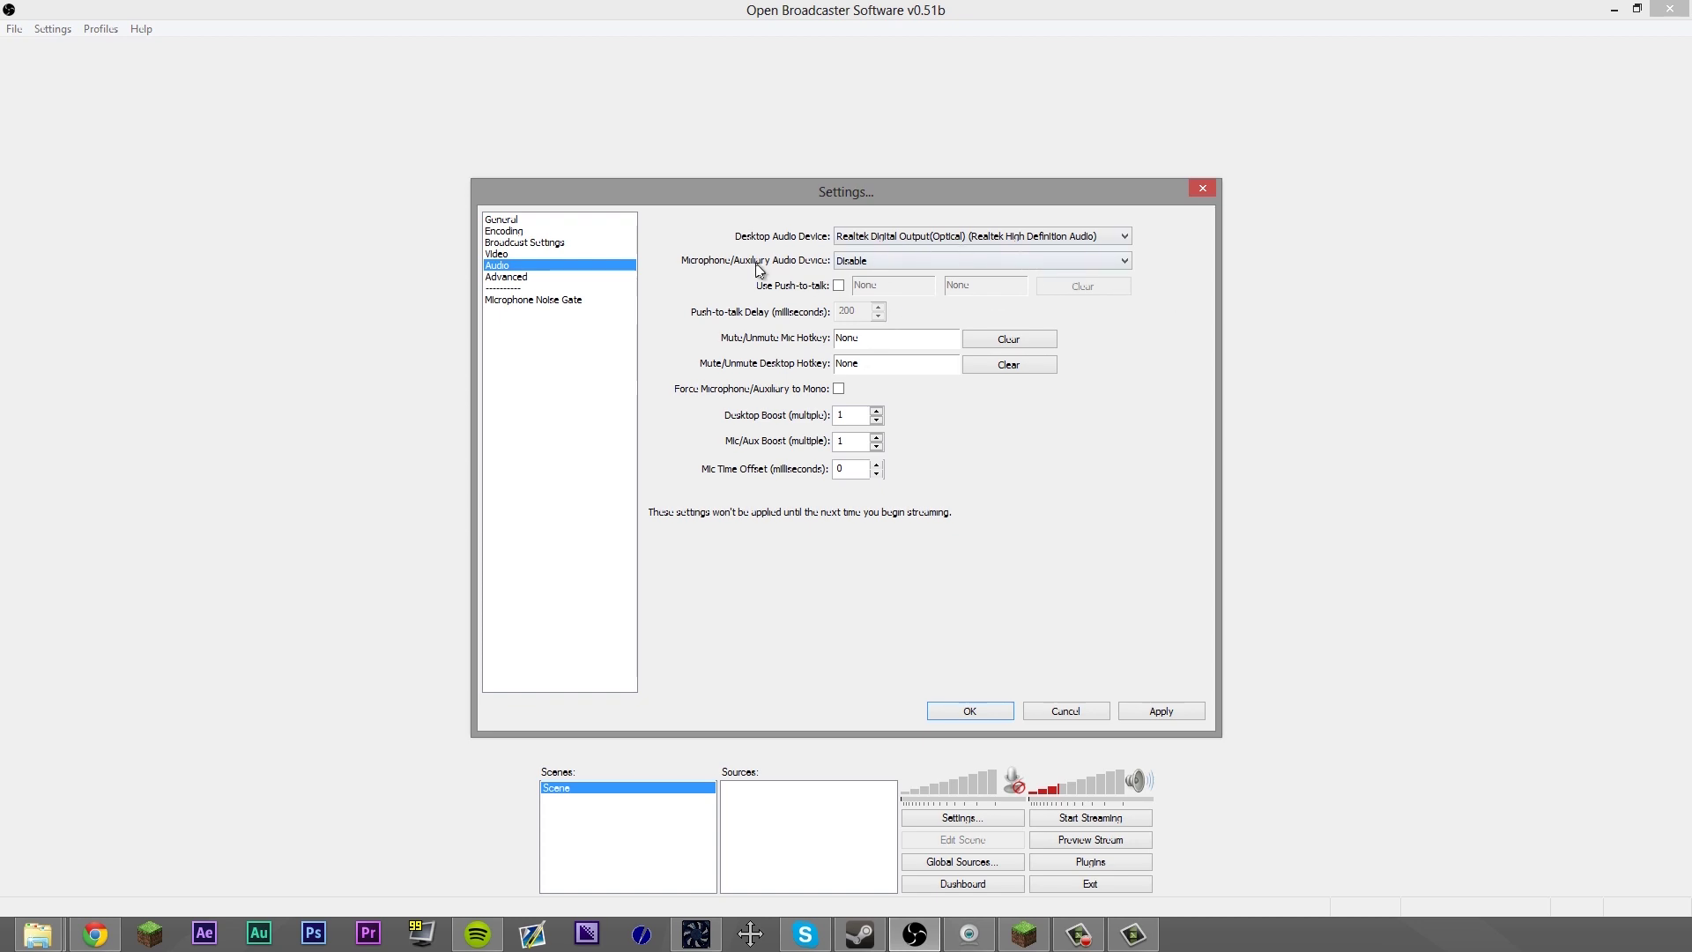
left_click(894, 261)
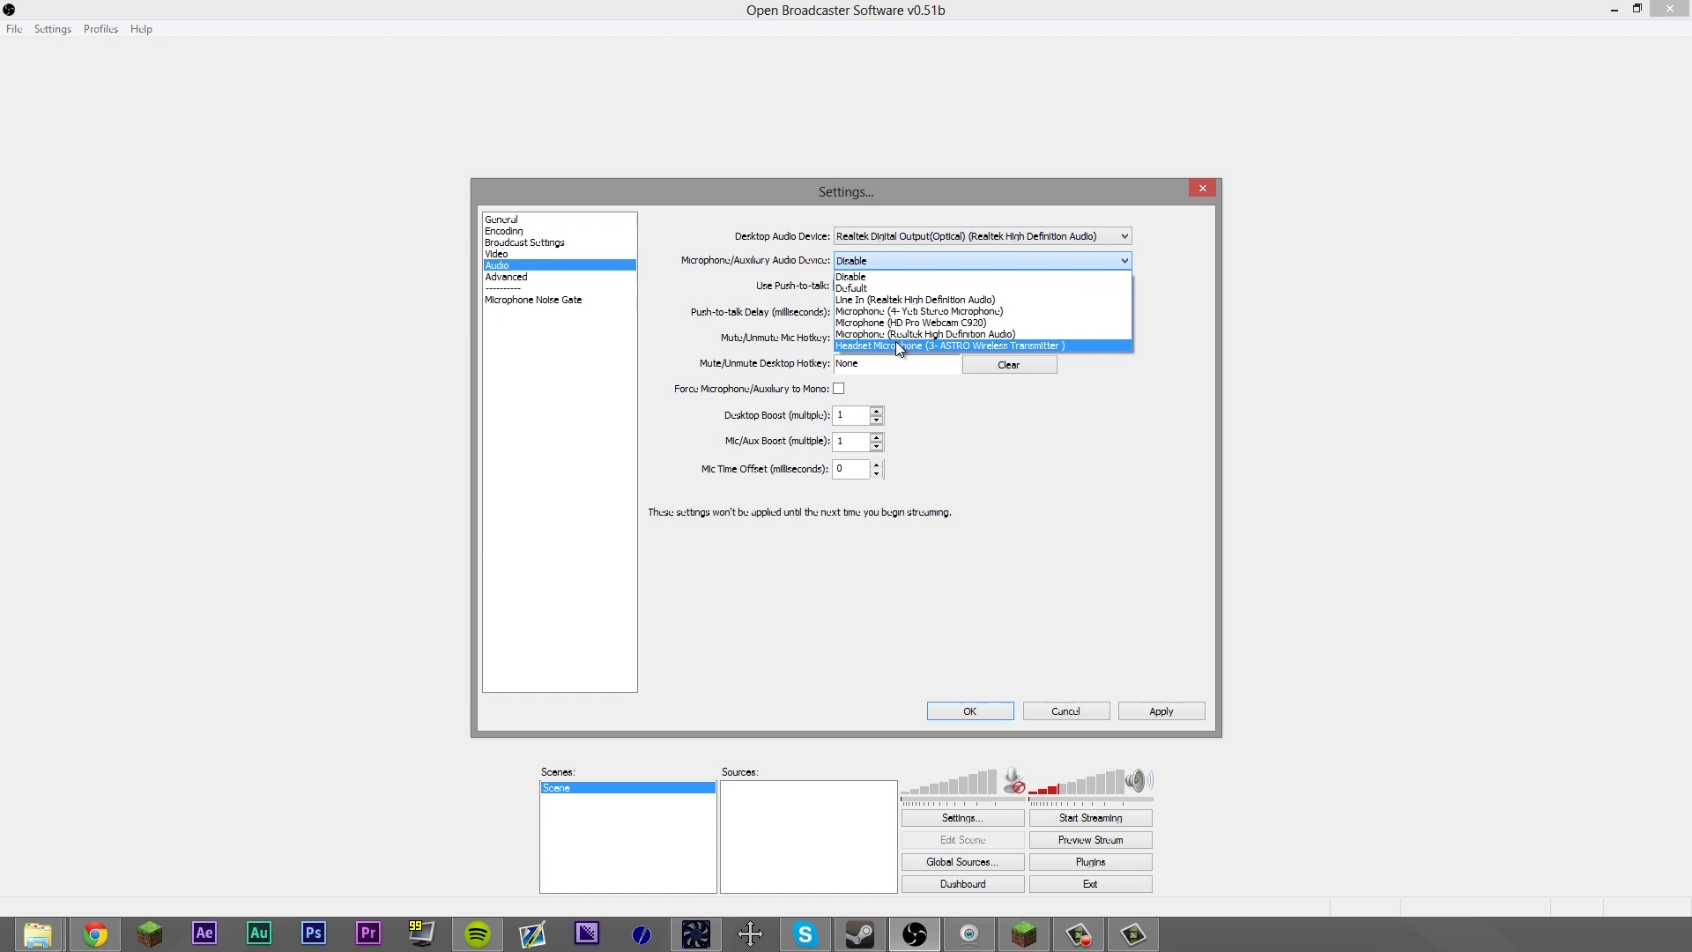
left_click(896, 312)
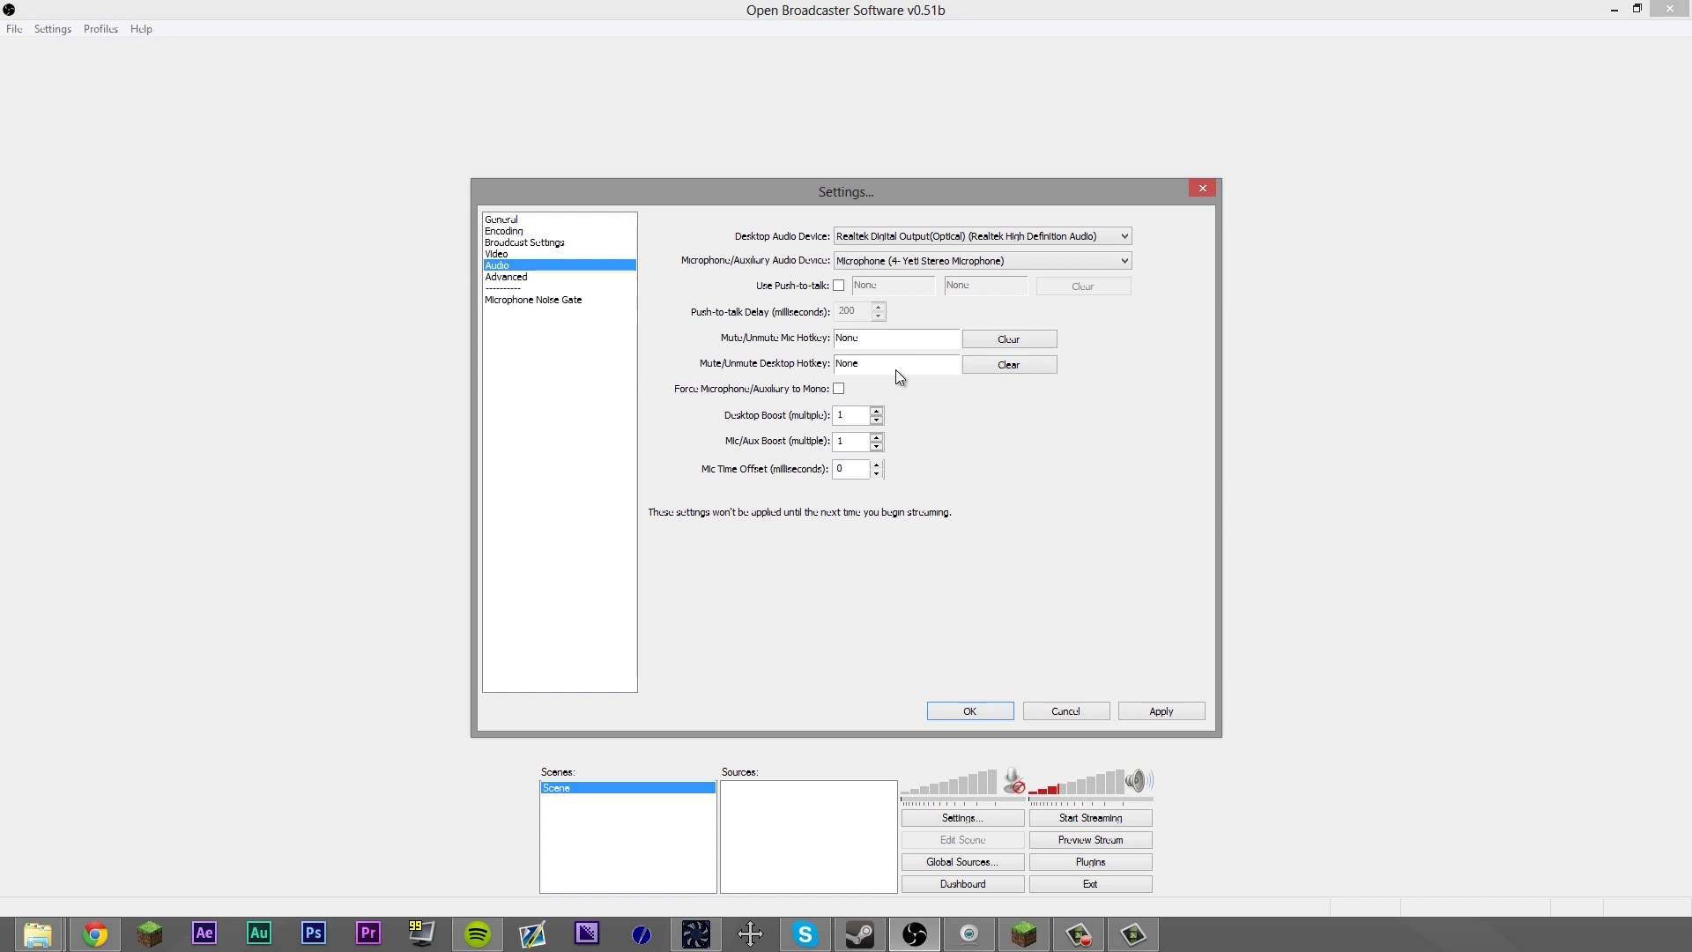
Keep Desktop Boost at 1 and the Mic Time Offset at 0 milliseconds
double_click(840, 418)
key("Up")
type("1")
double_click(840, 419)
key("Up")
key("Down")
double_click(838, 469)
left_click(506, 277)
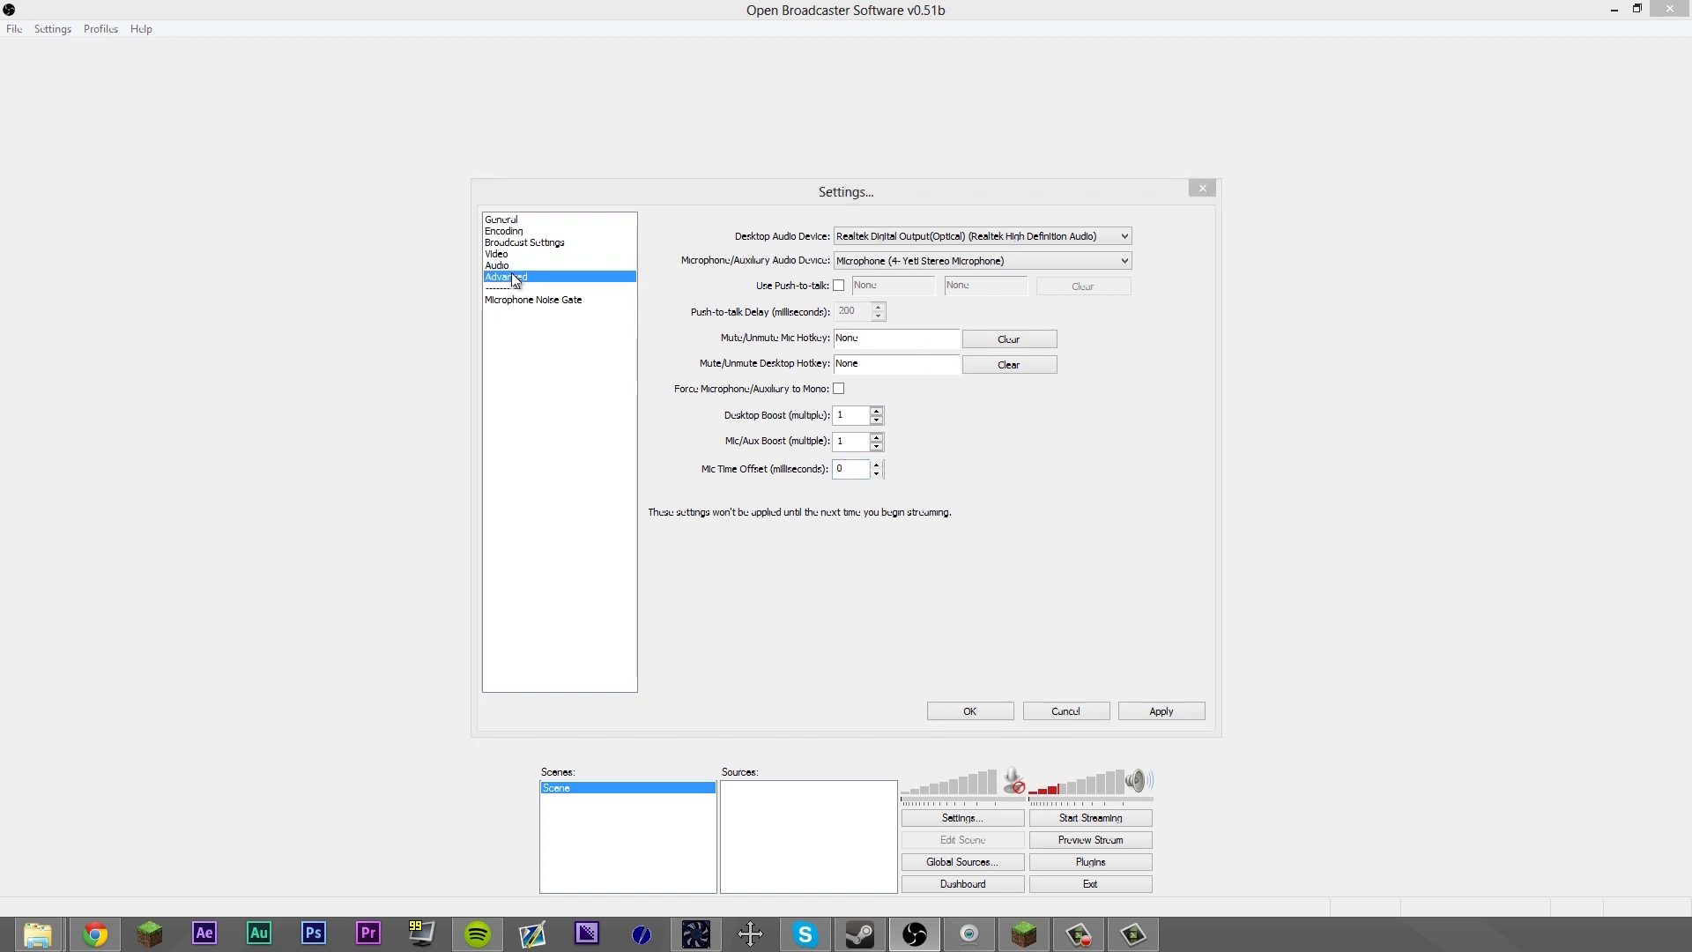
Save the audio settings, enable multithreaded optimizations and keep the veryfast x264 CPU preset
left_click(772, 521)
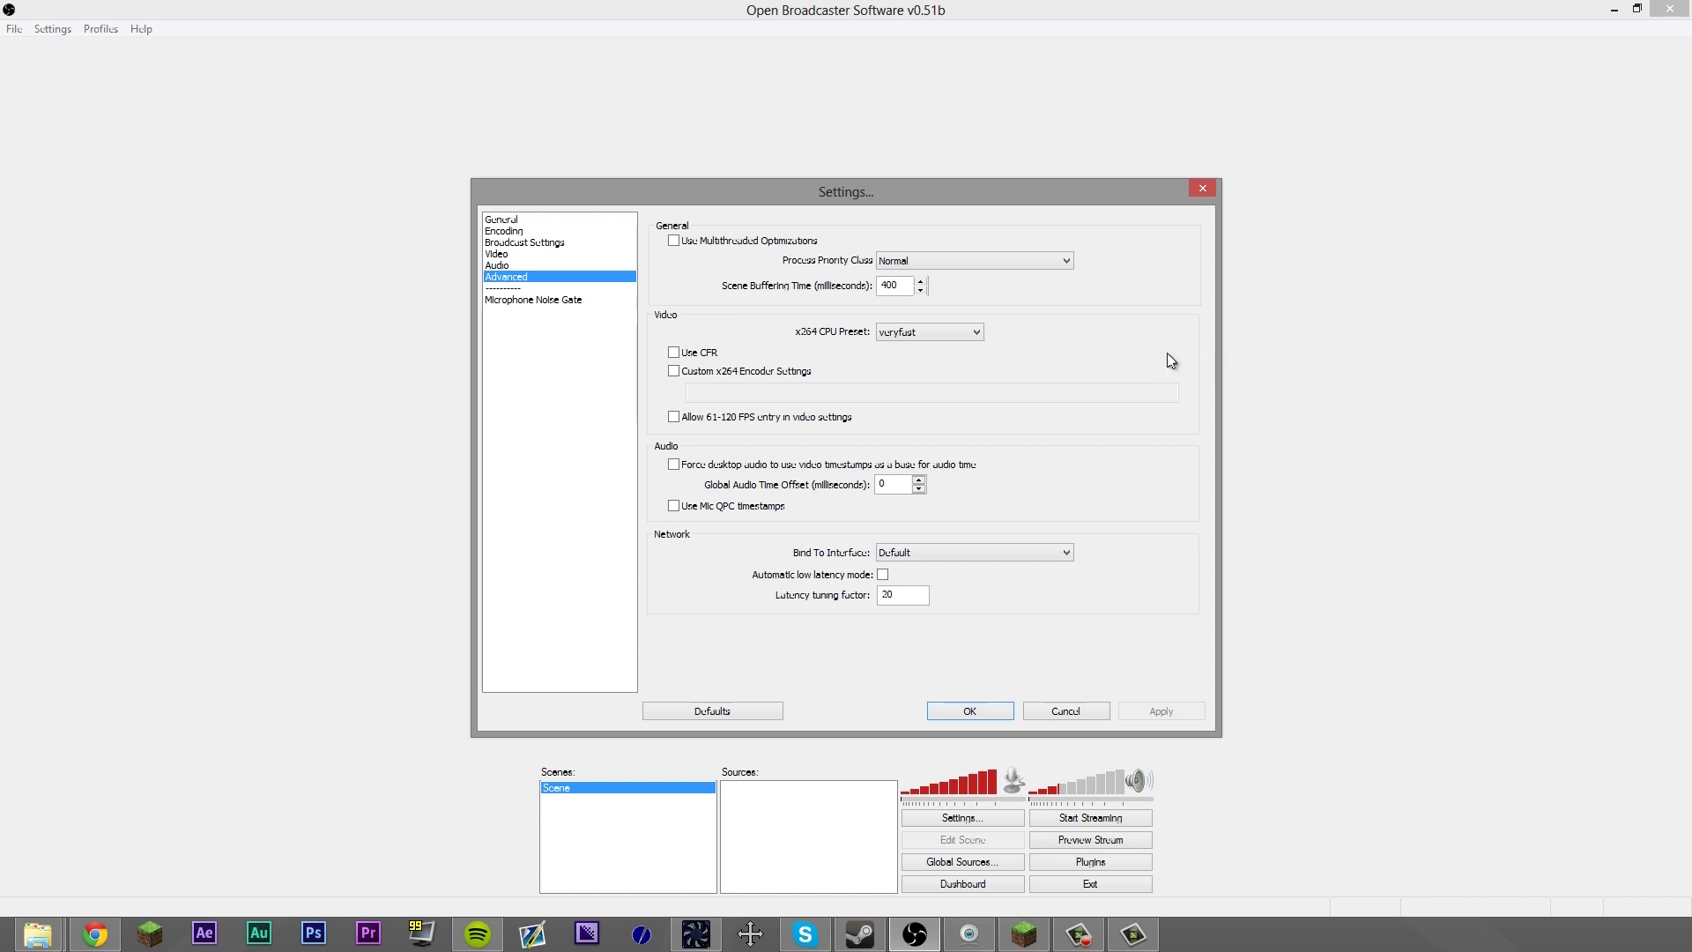
left_click(674, 241)
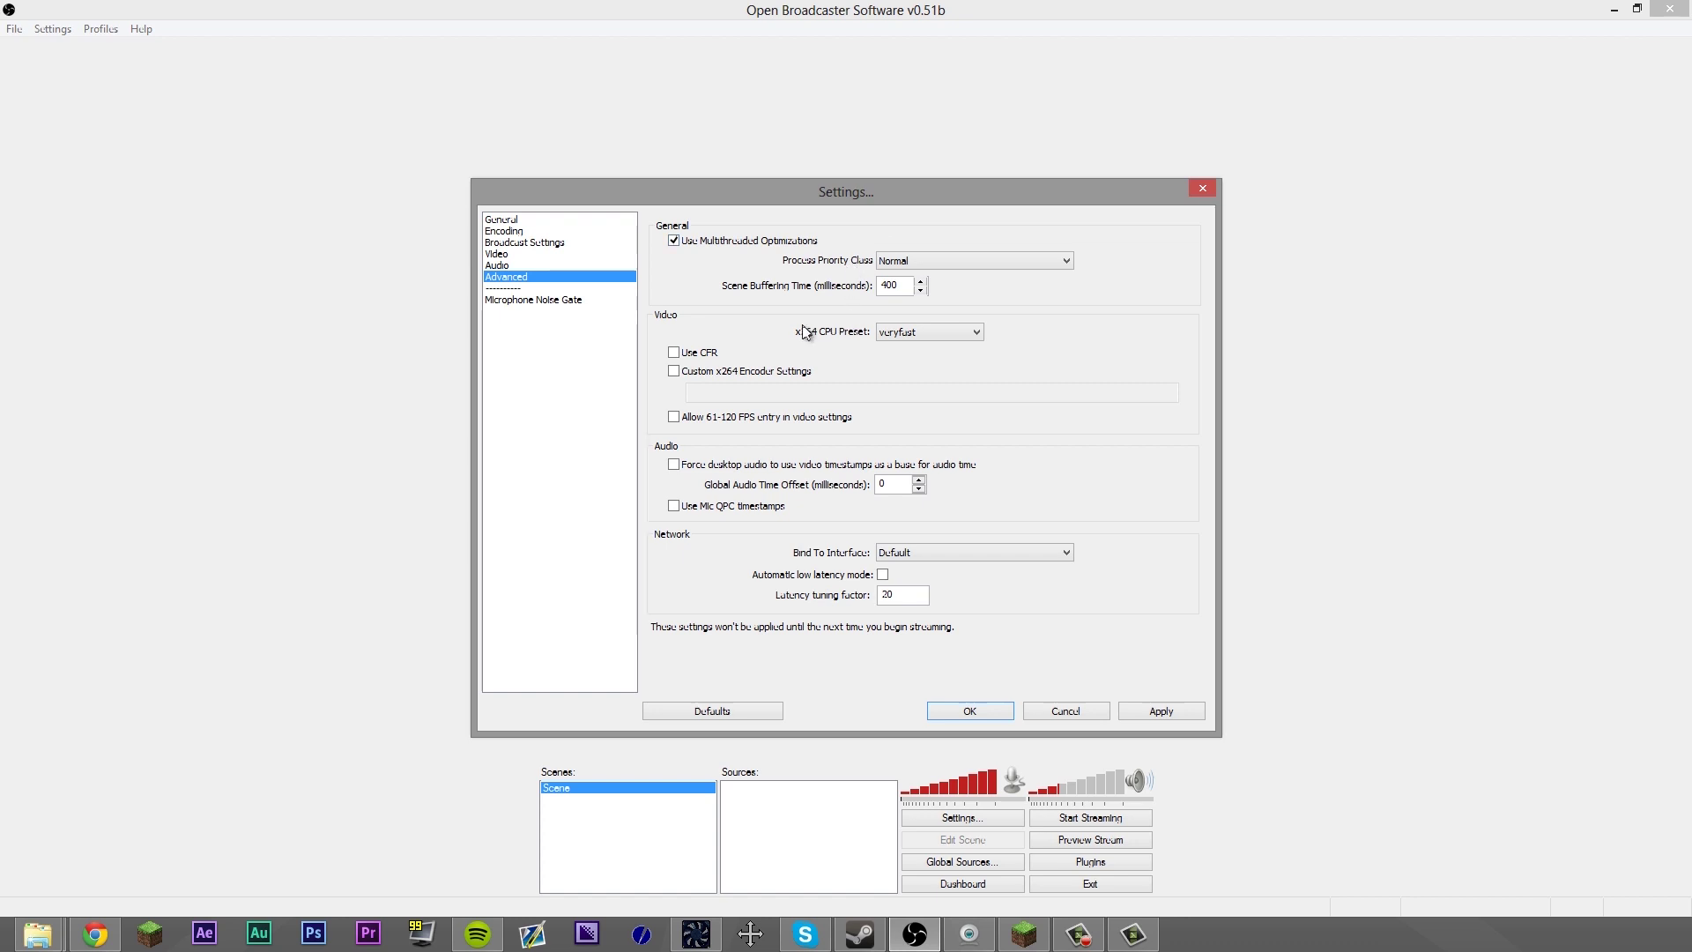
left_click(931, 338)
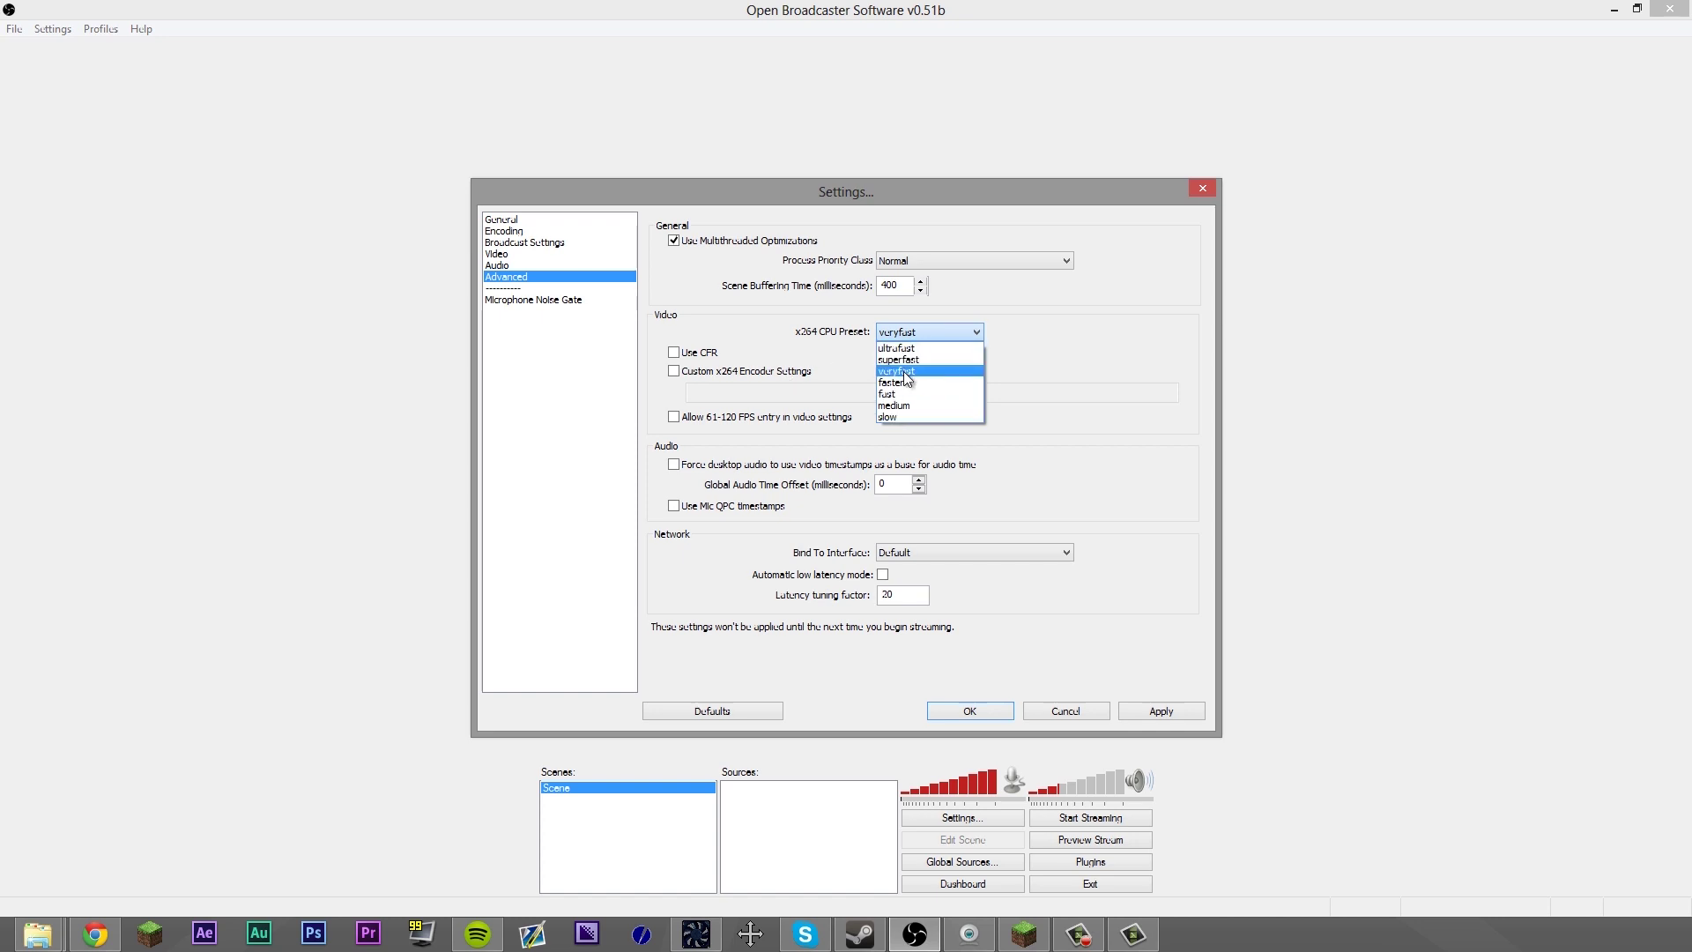
left_click(901, 373)
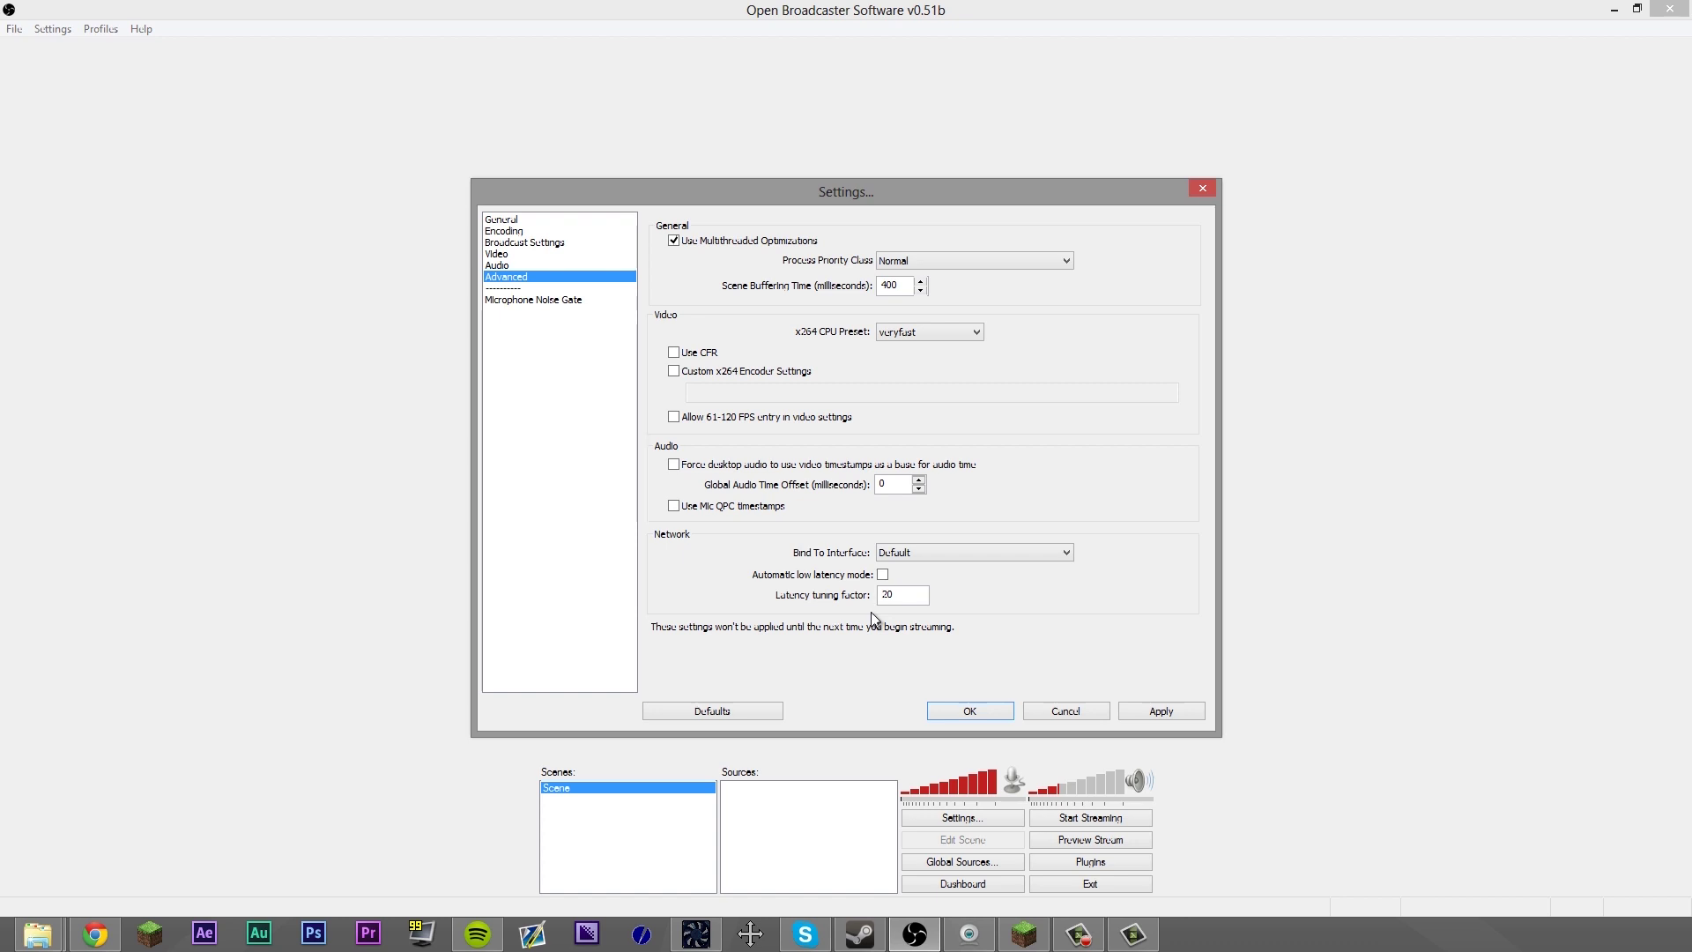
left_click(675, 241)
Apply the advanced settings and close the Settings window with OK
left_click(554, 301)
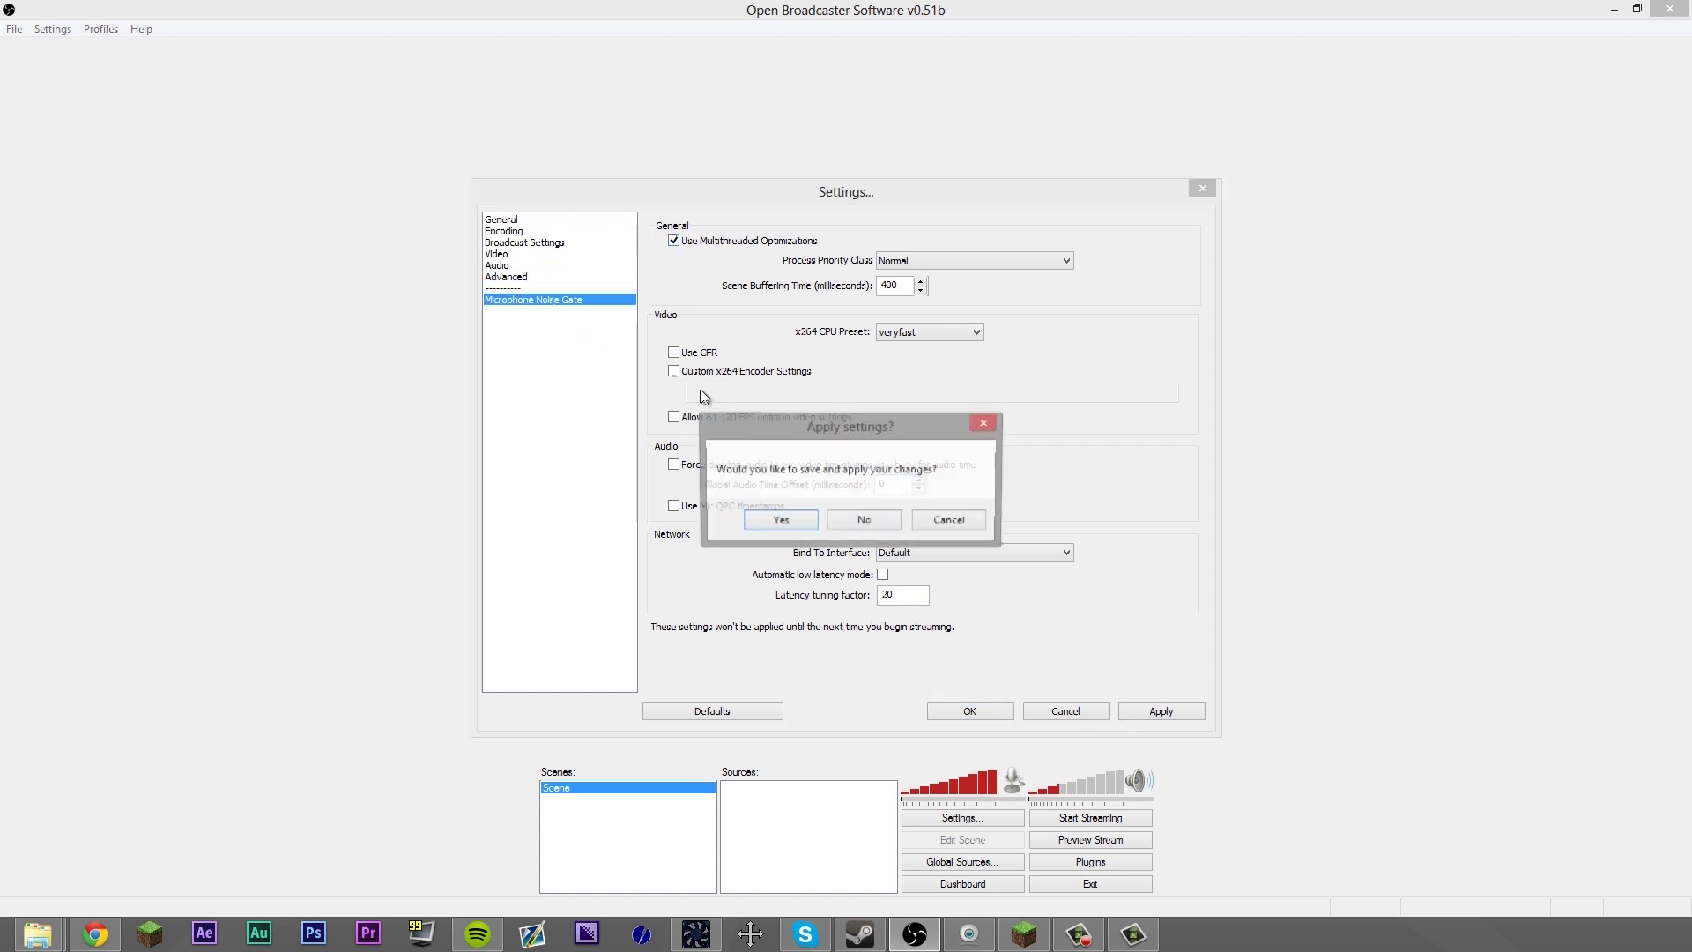
left_click(776, 518)
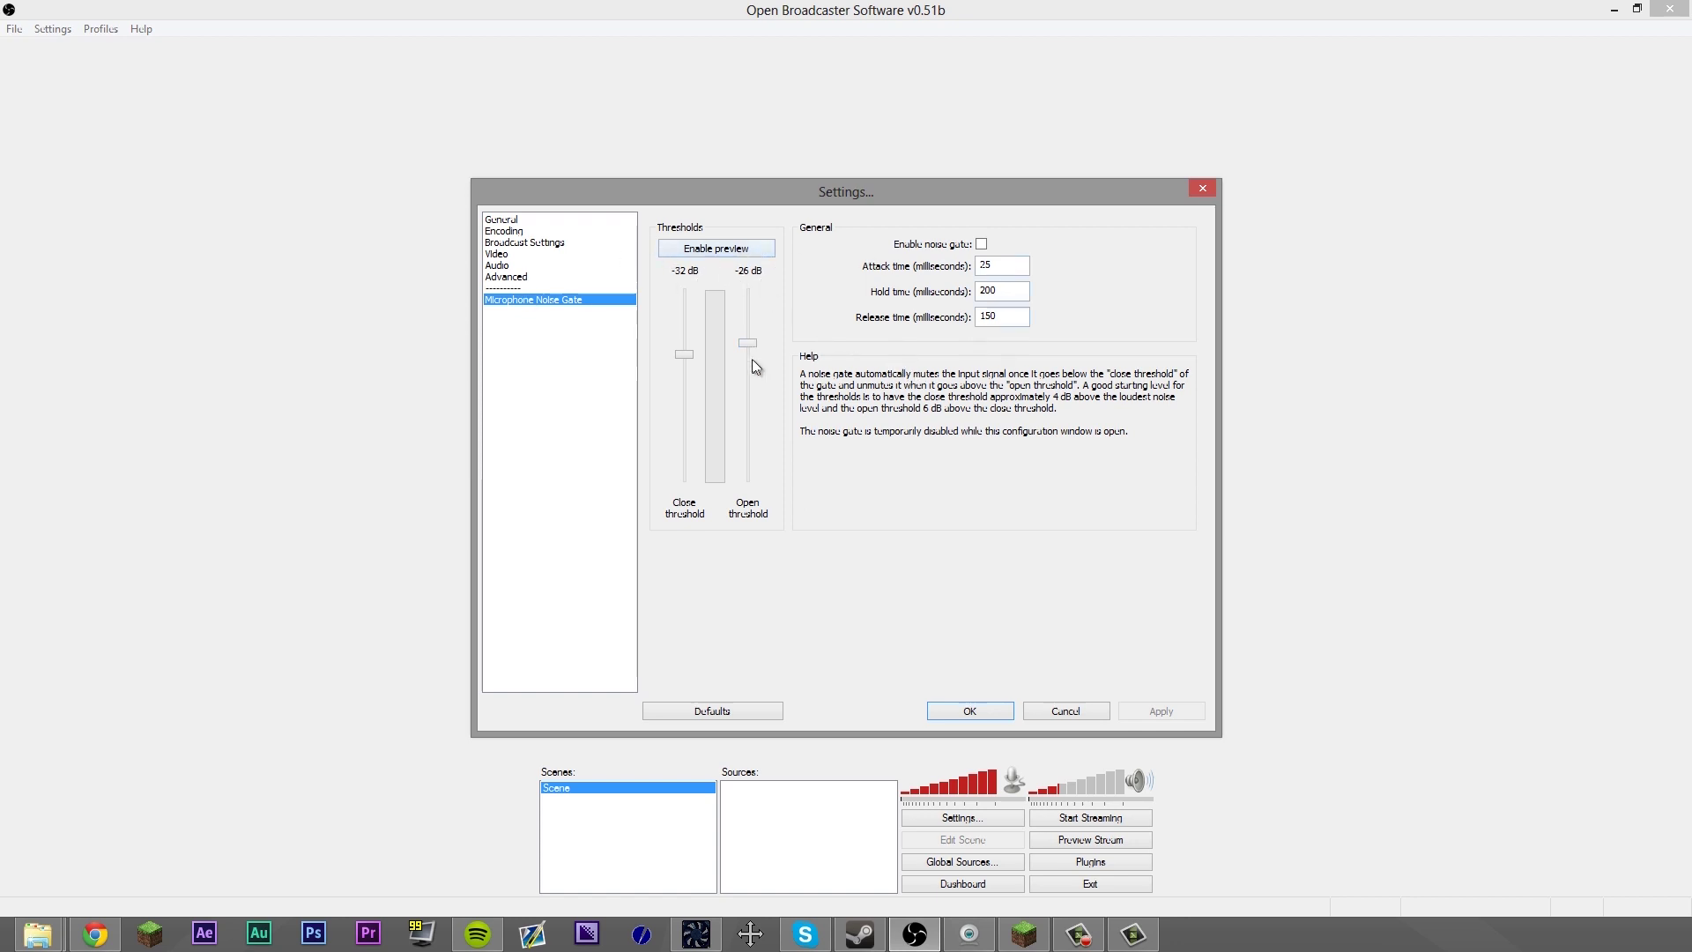
left_click(982, 716)
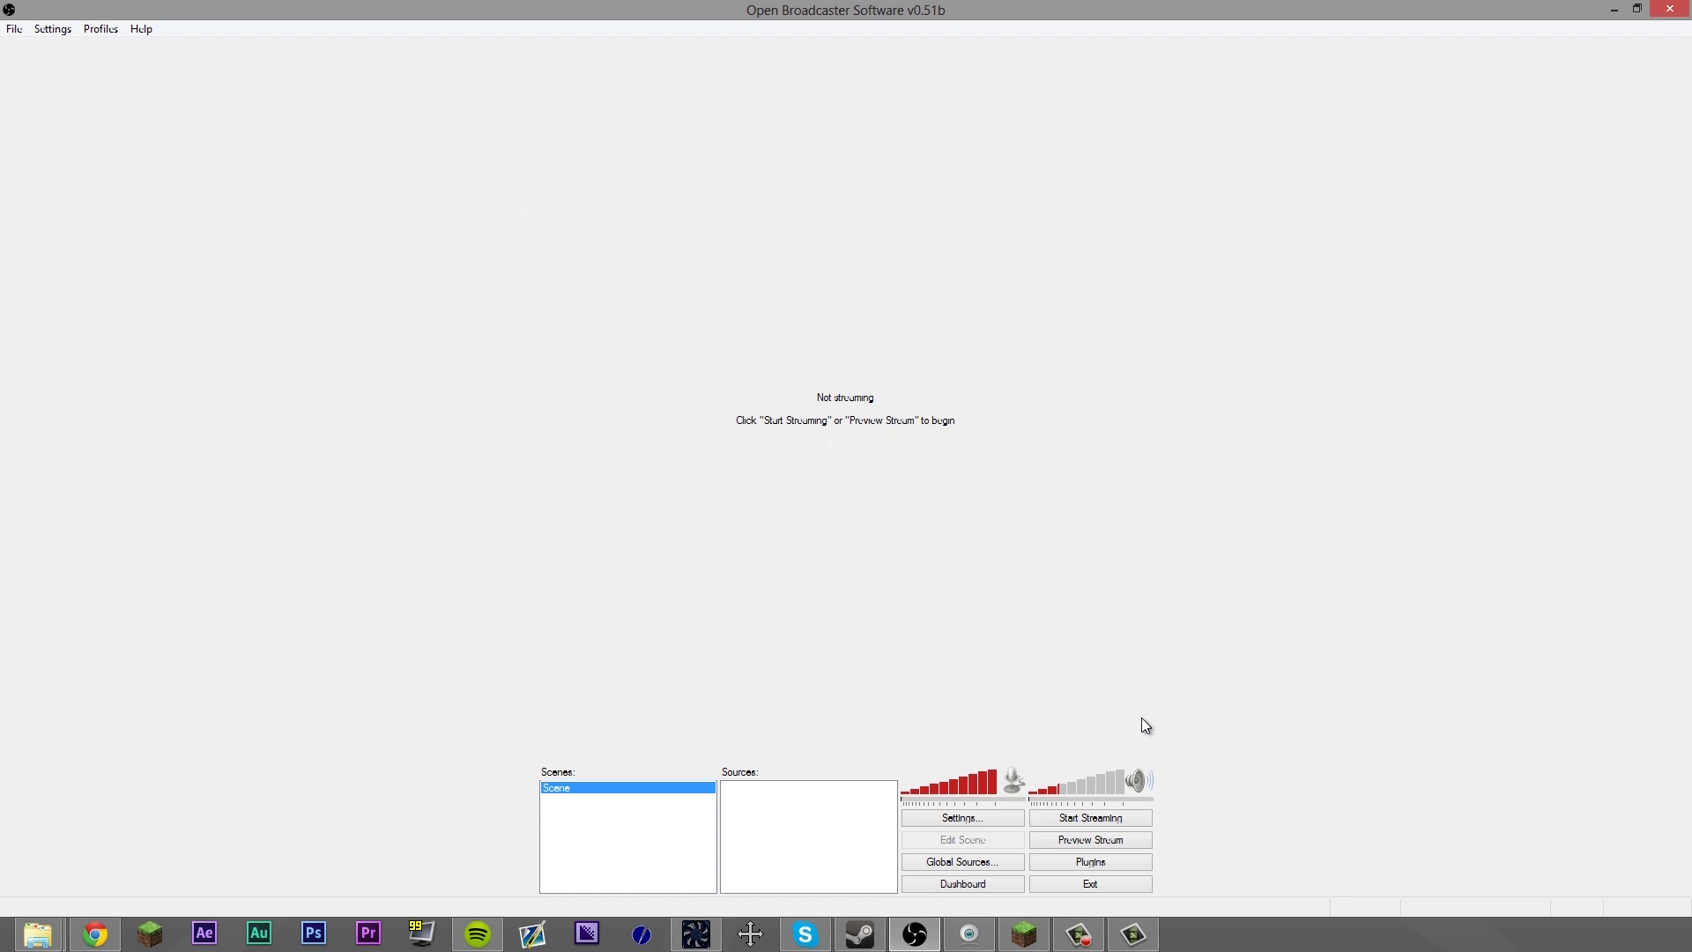
right_click(579, 806)
left_click(632, 615)
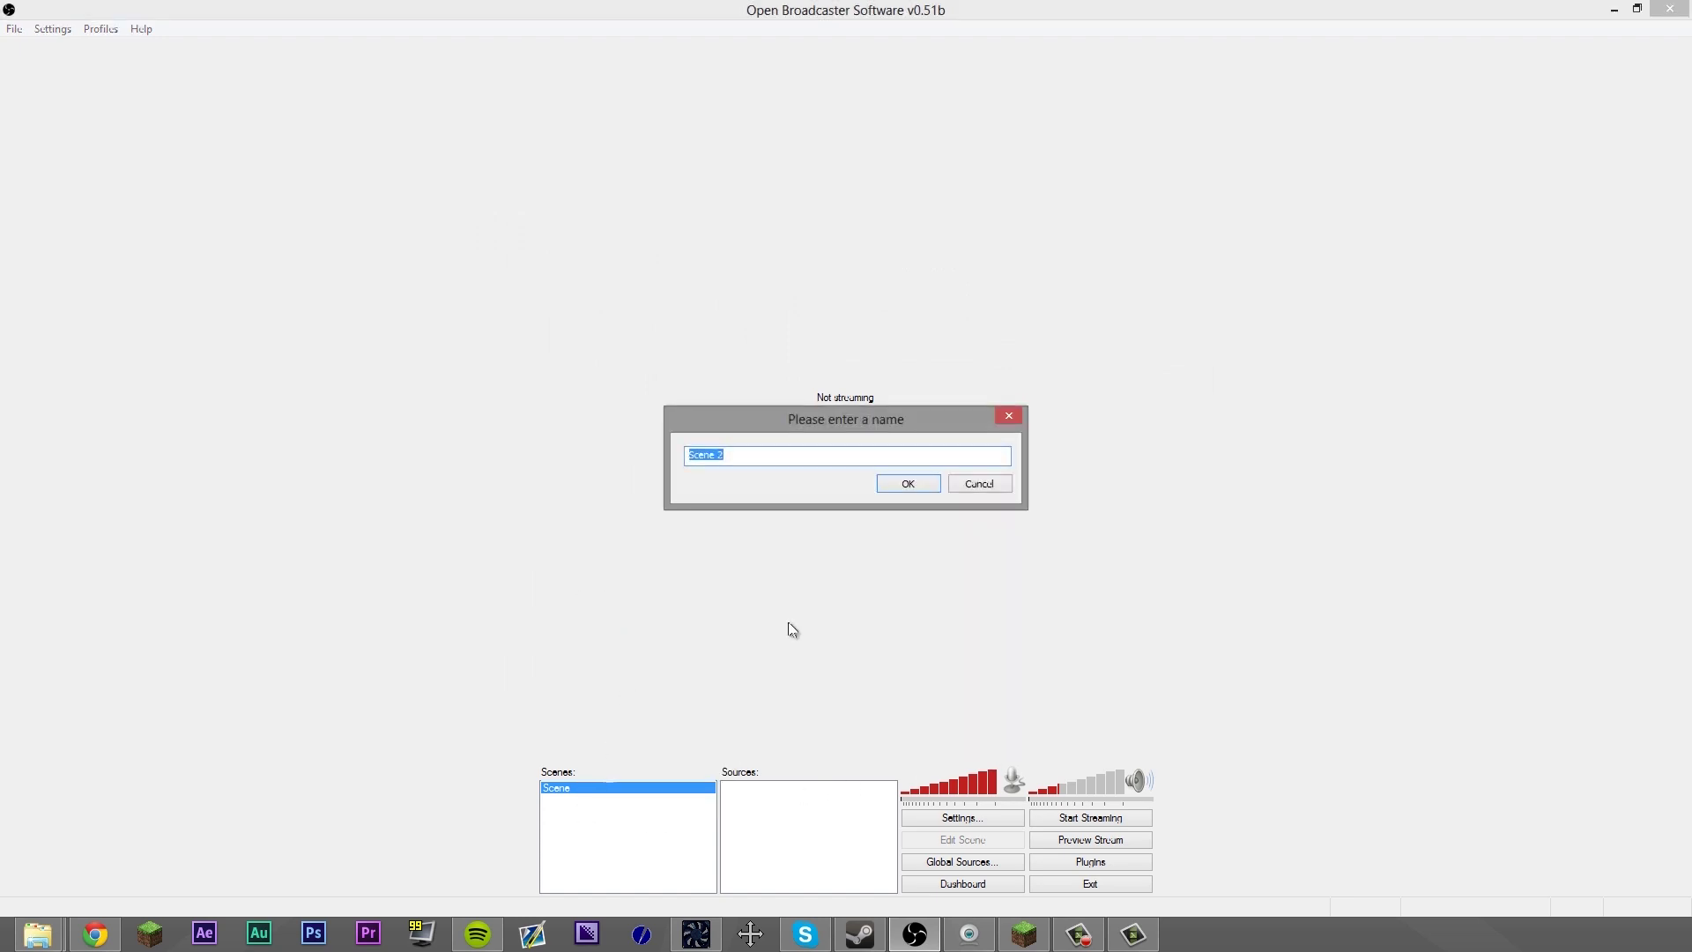
left_click(980, 485)
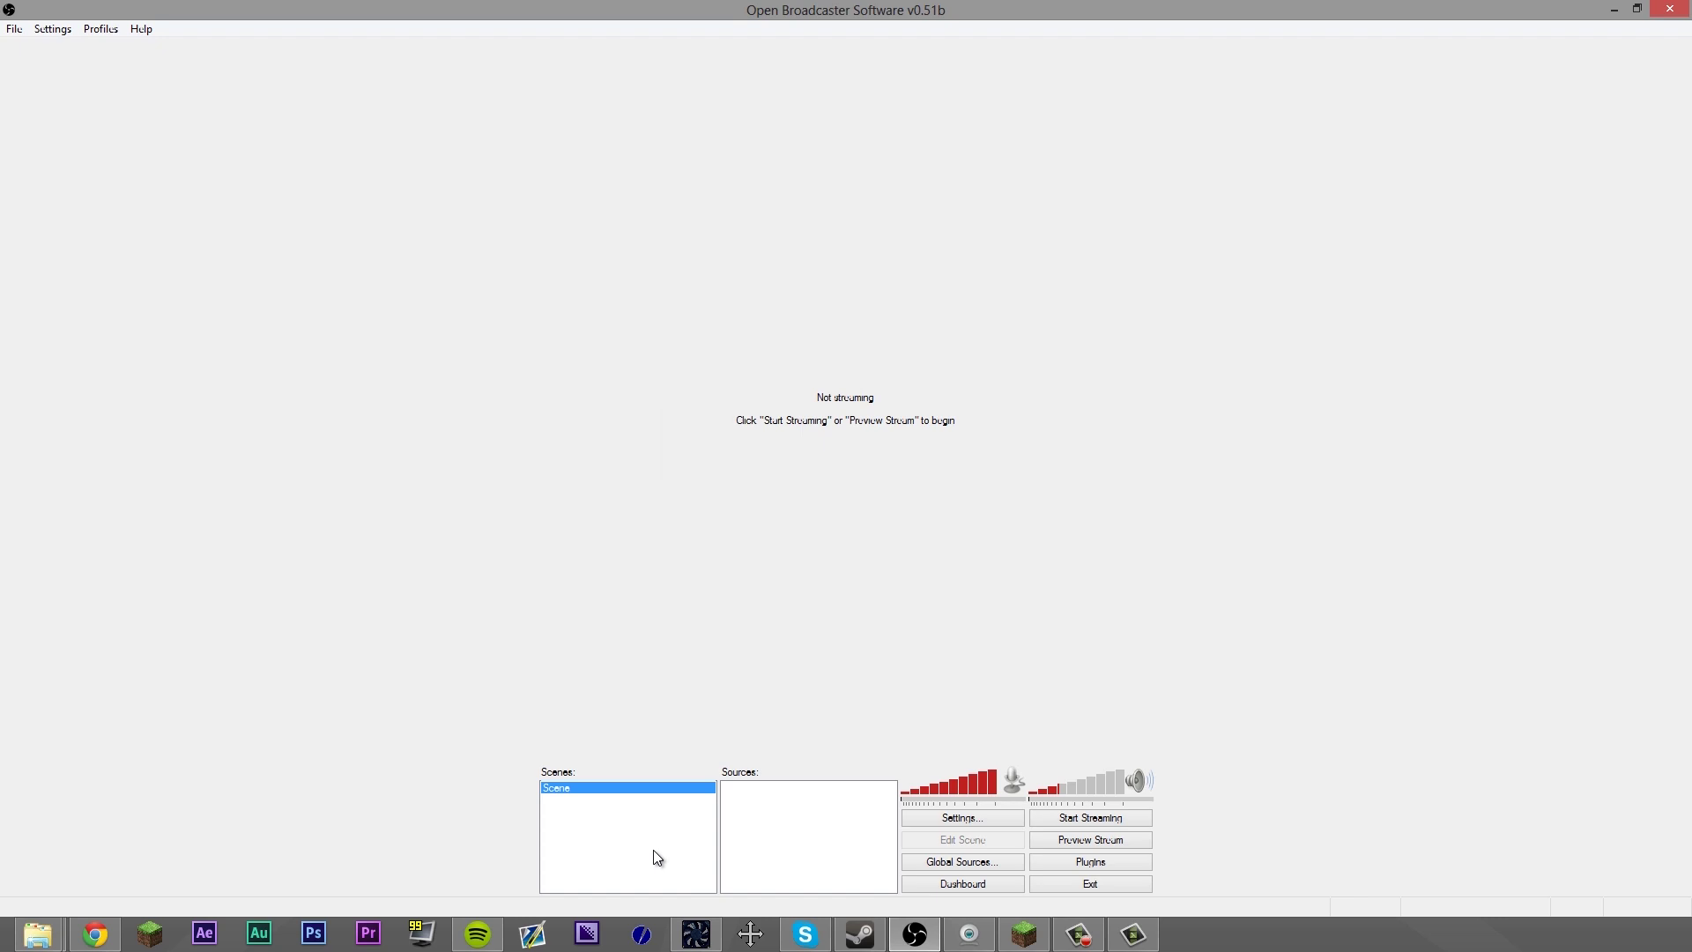
right_click(564, 786)
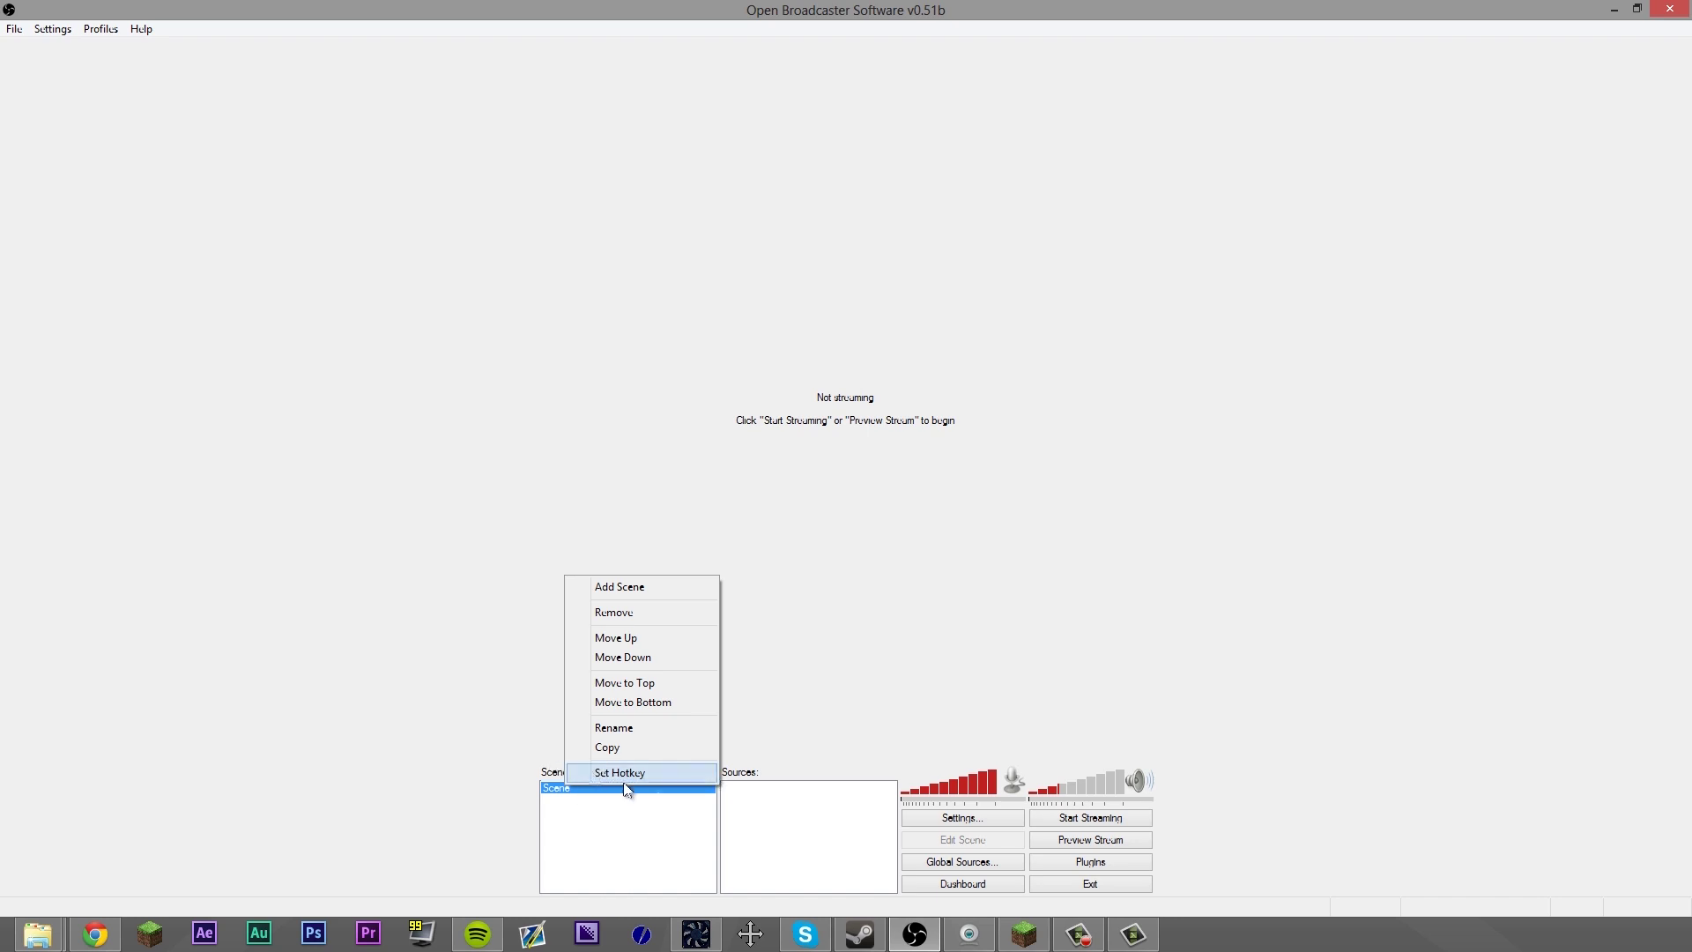
left_click(746, 843)
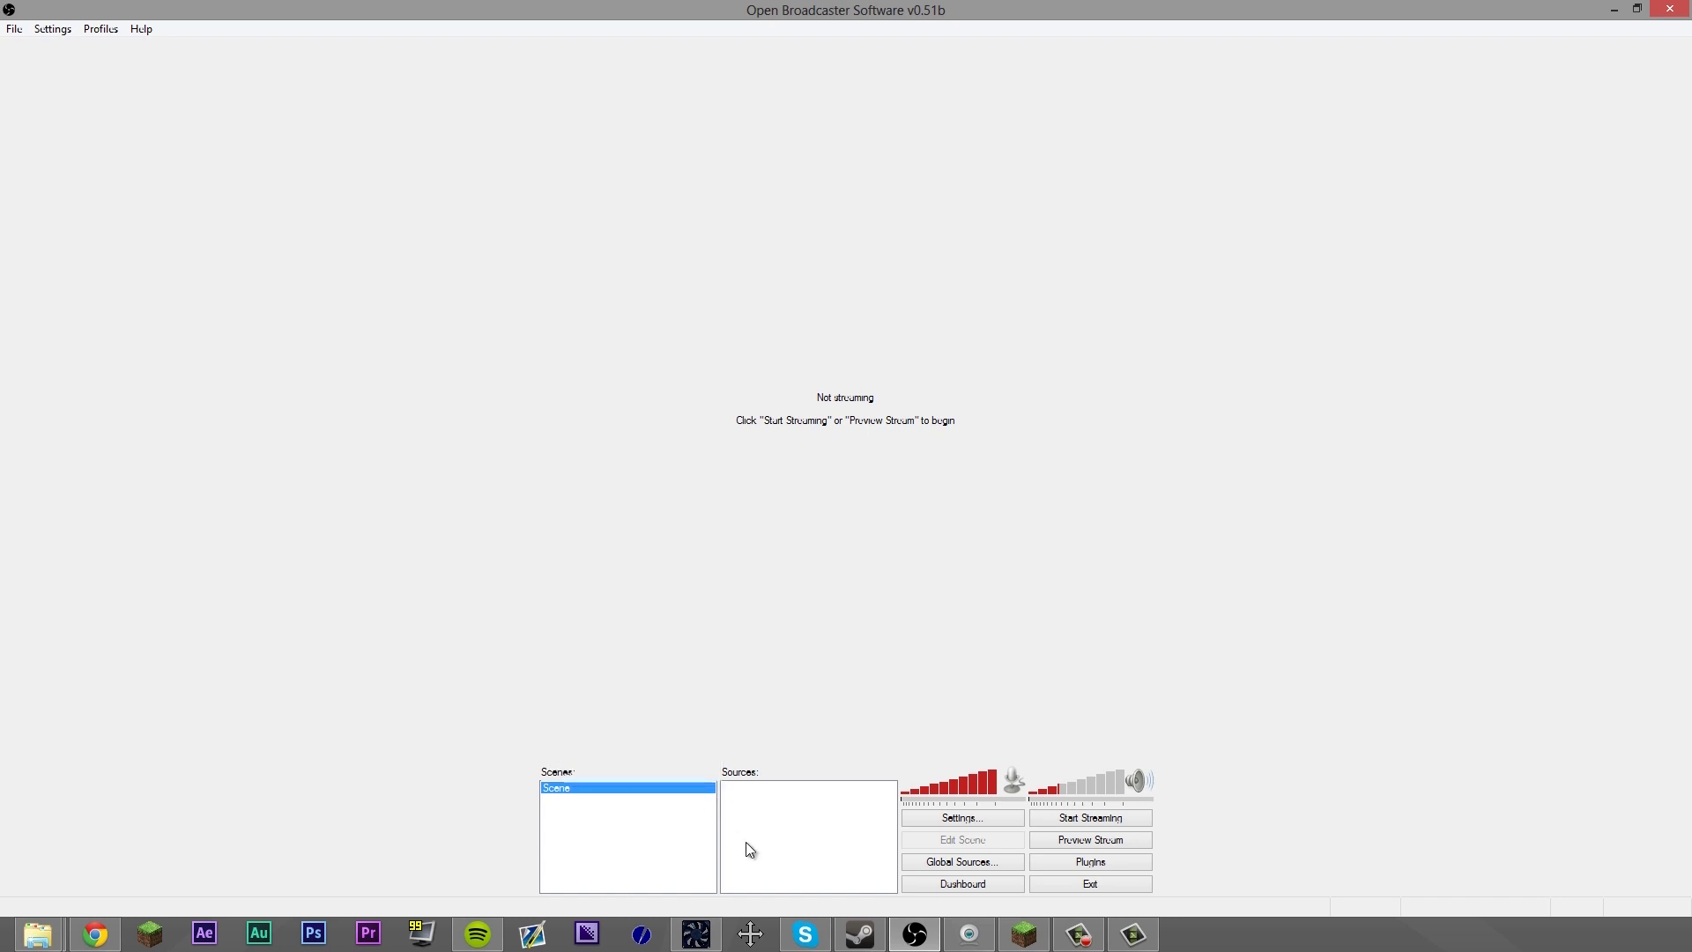
right_click(750, 786)
left_click(729, 796)
right_click(780, 802)
left_click(763, 793)
right_click(765, 793)
mouse_move(776, 808)
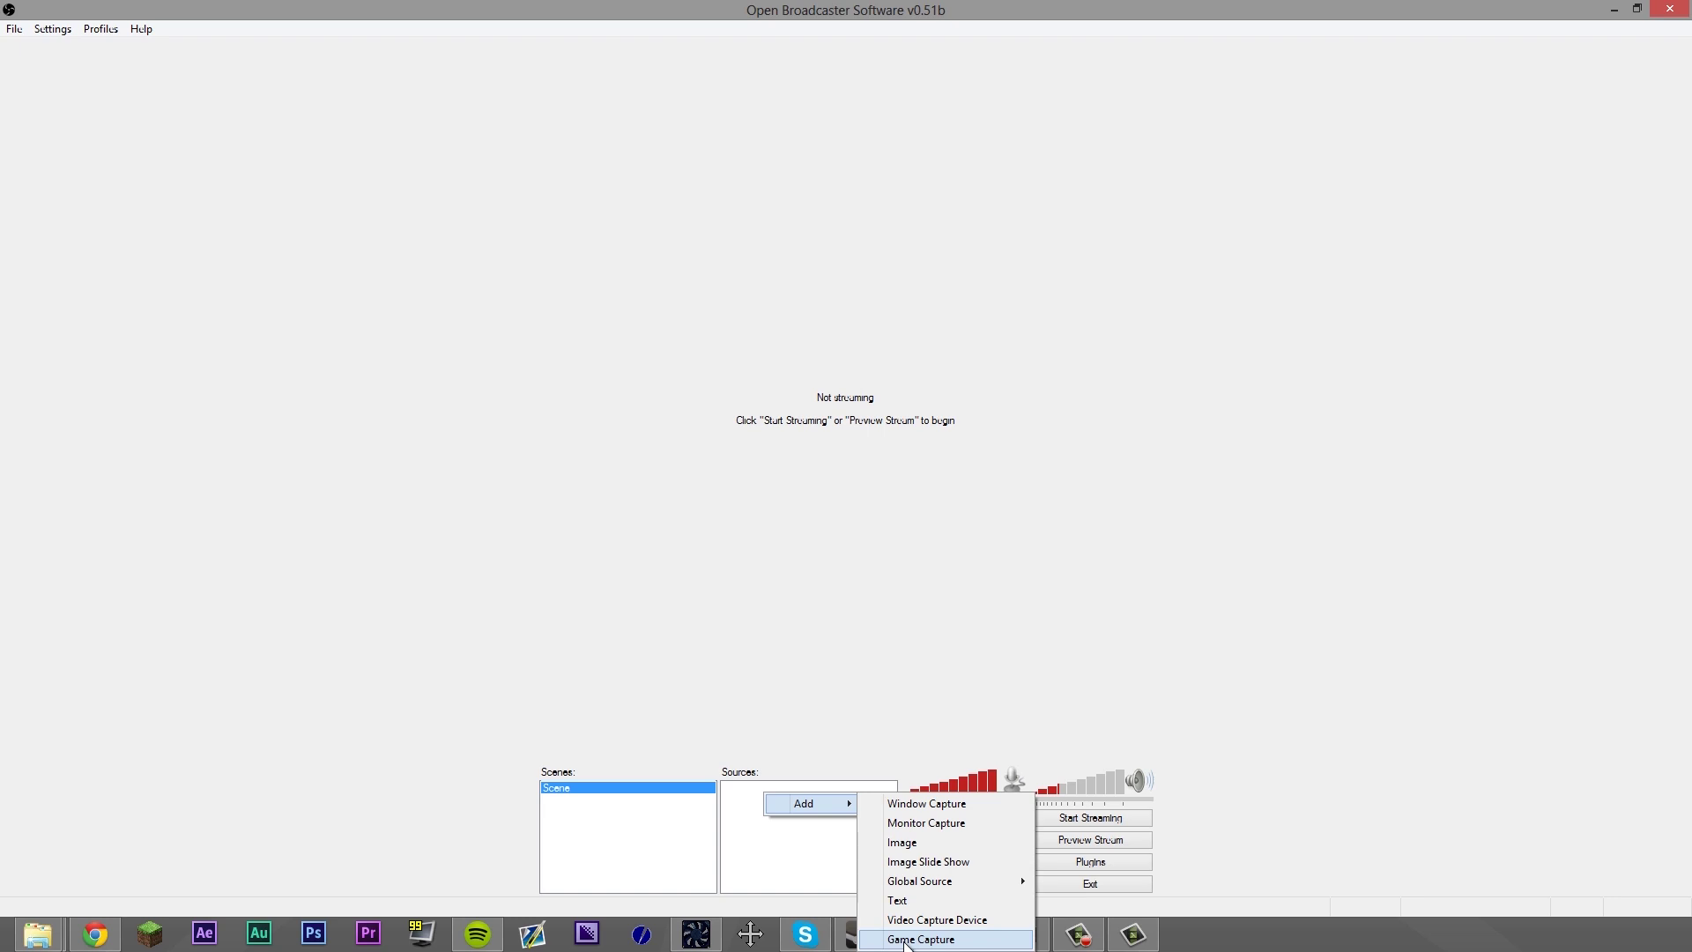
mouse_move(947, 882)
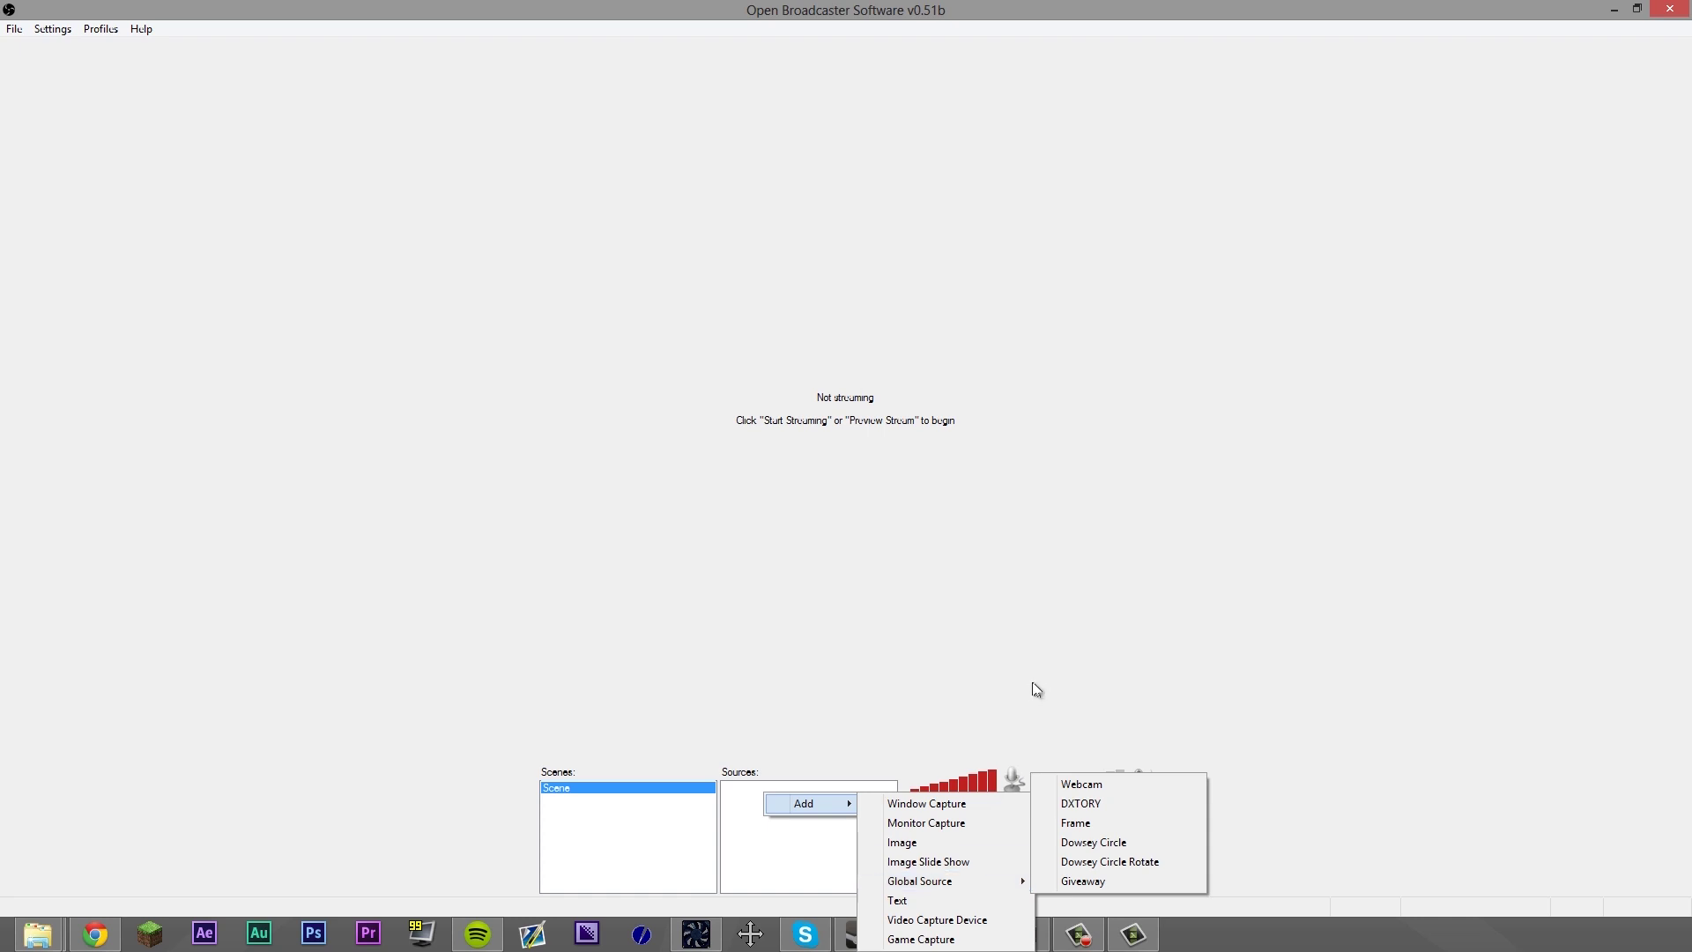
left_click(1038, 655)
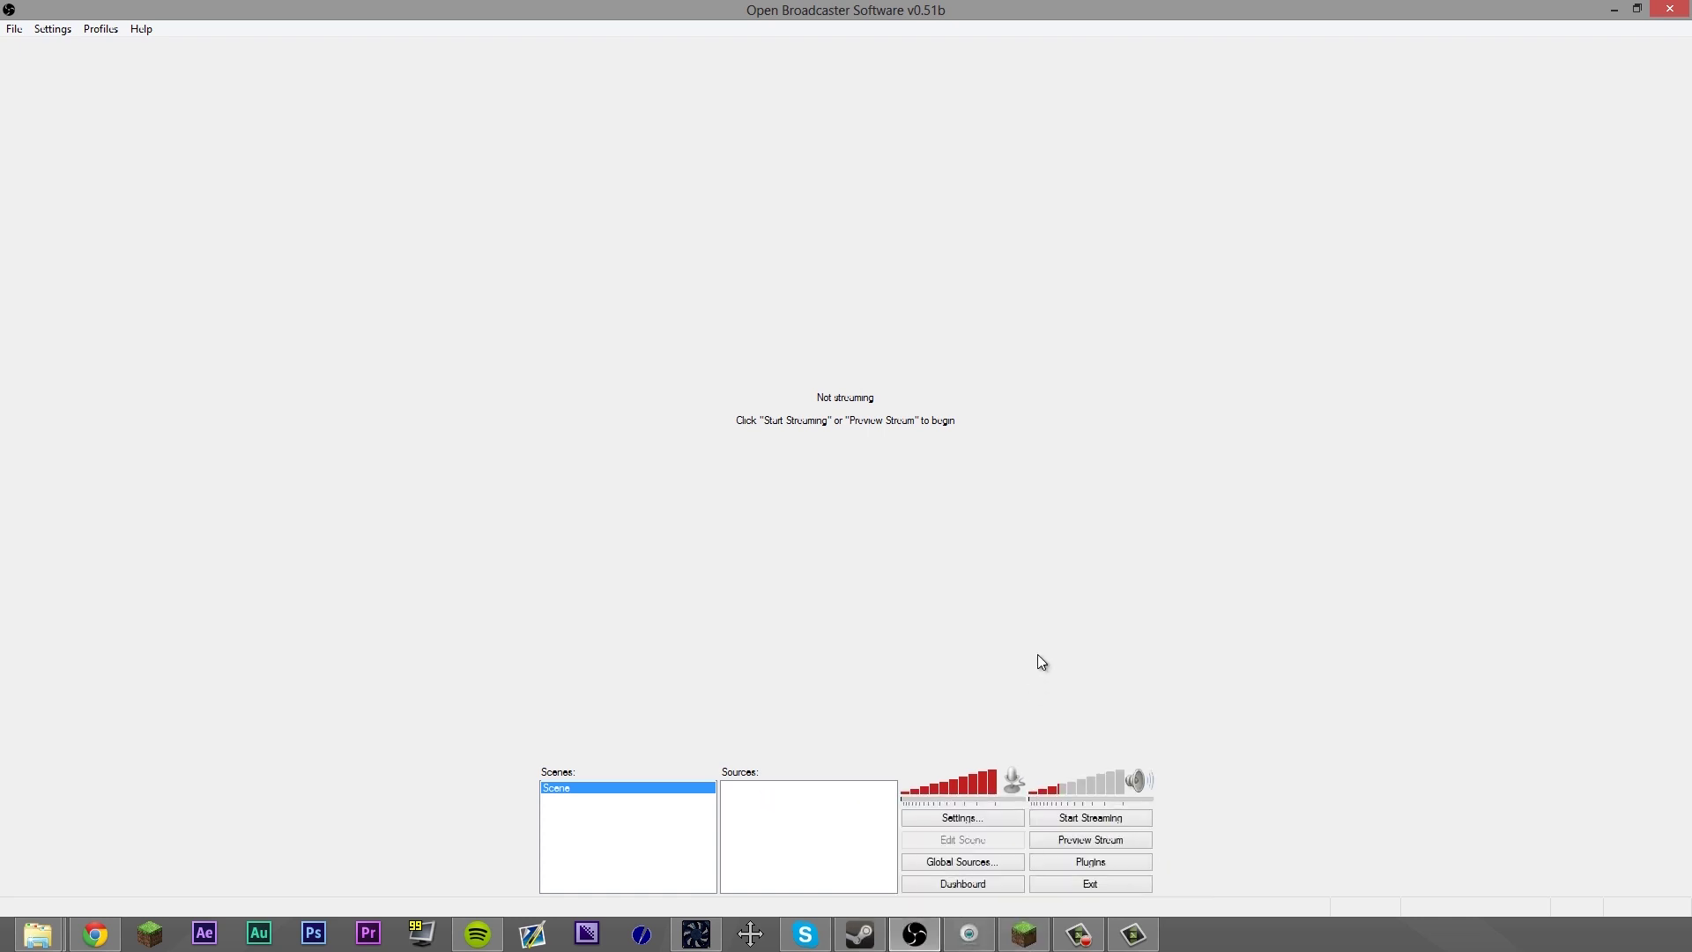
left_click(969, 866)
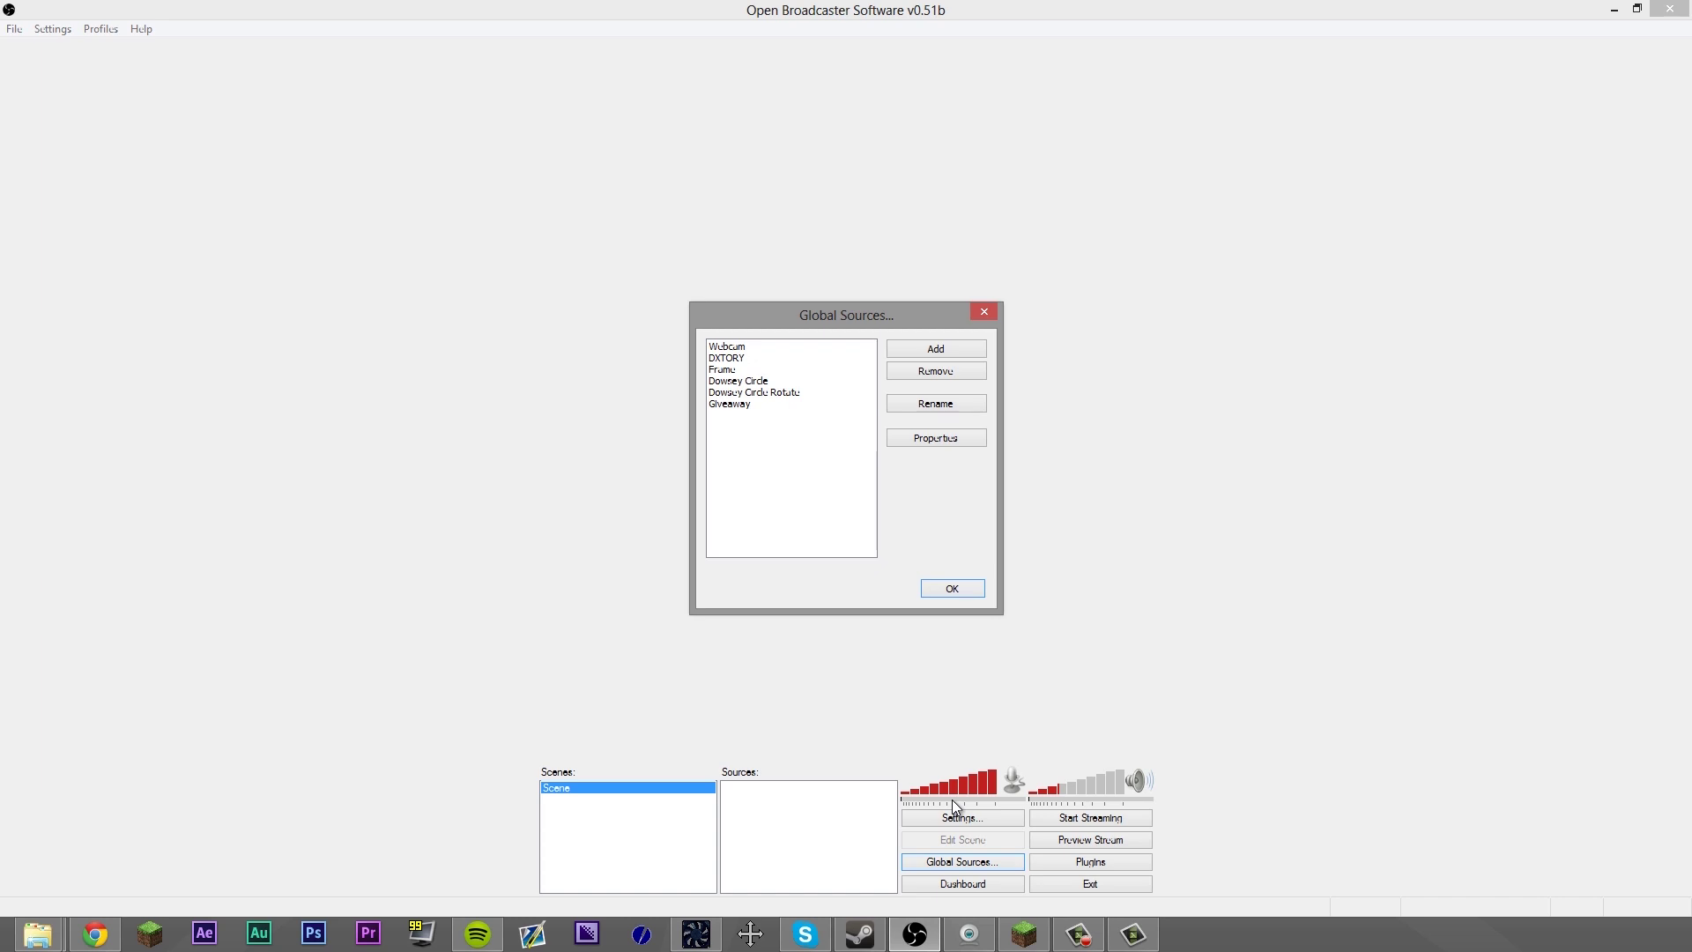
Create a Minecraft game capture global source of [java]: Minecraft, stretched to fill the screen
left_click(942, 351)
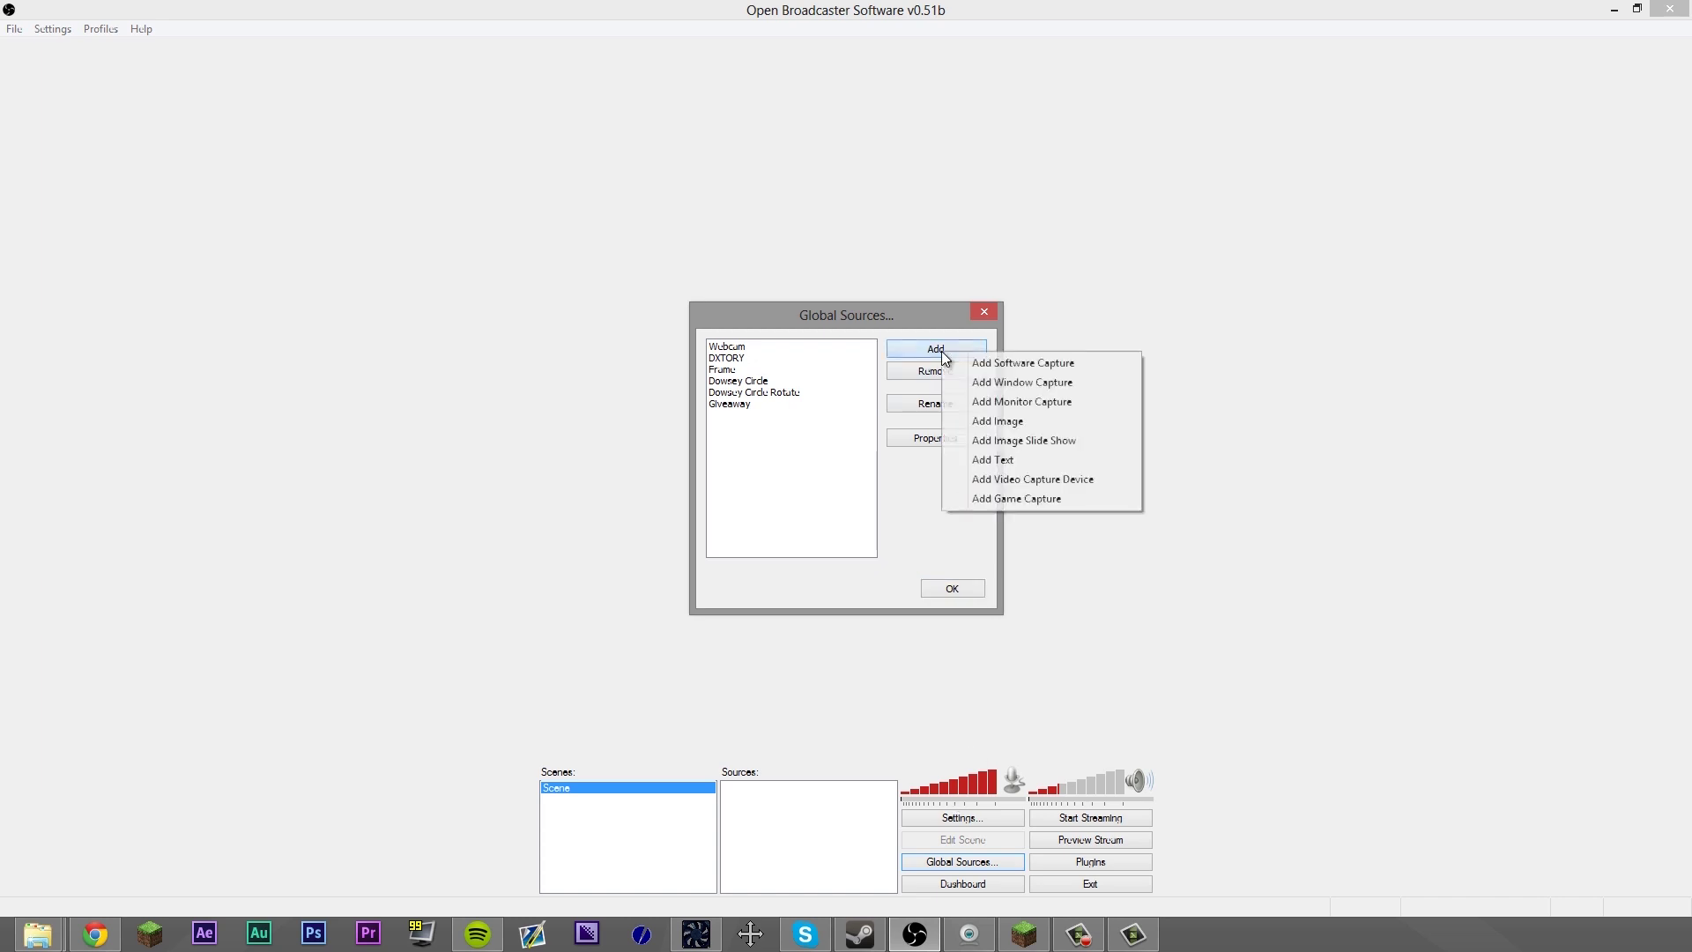
left_click(1031, 499)
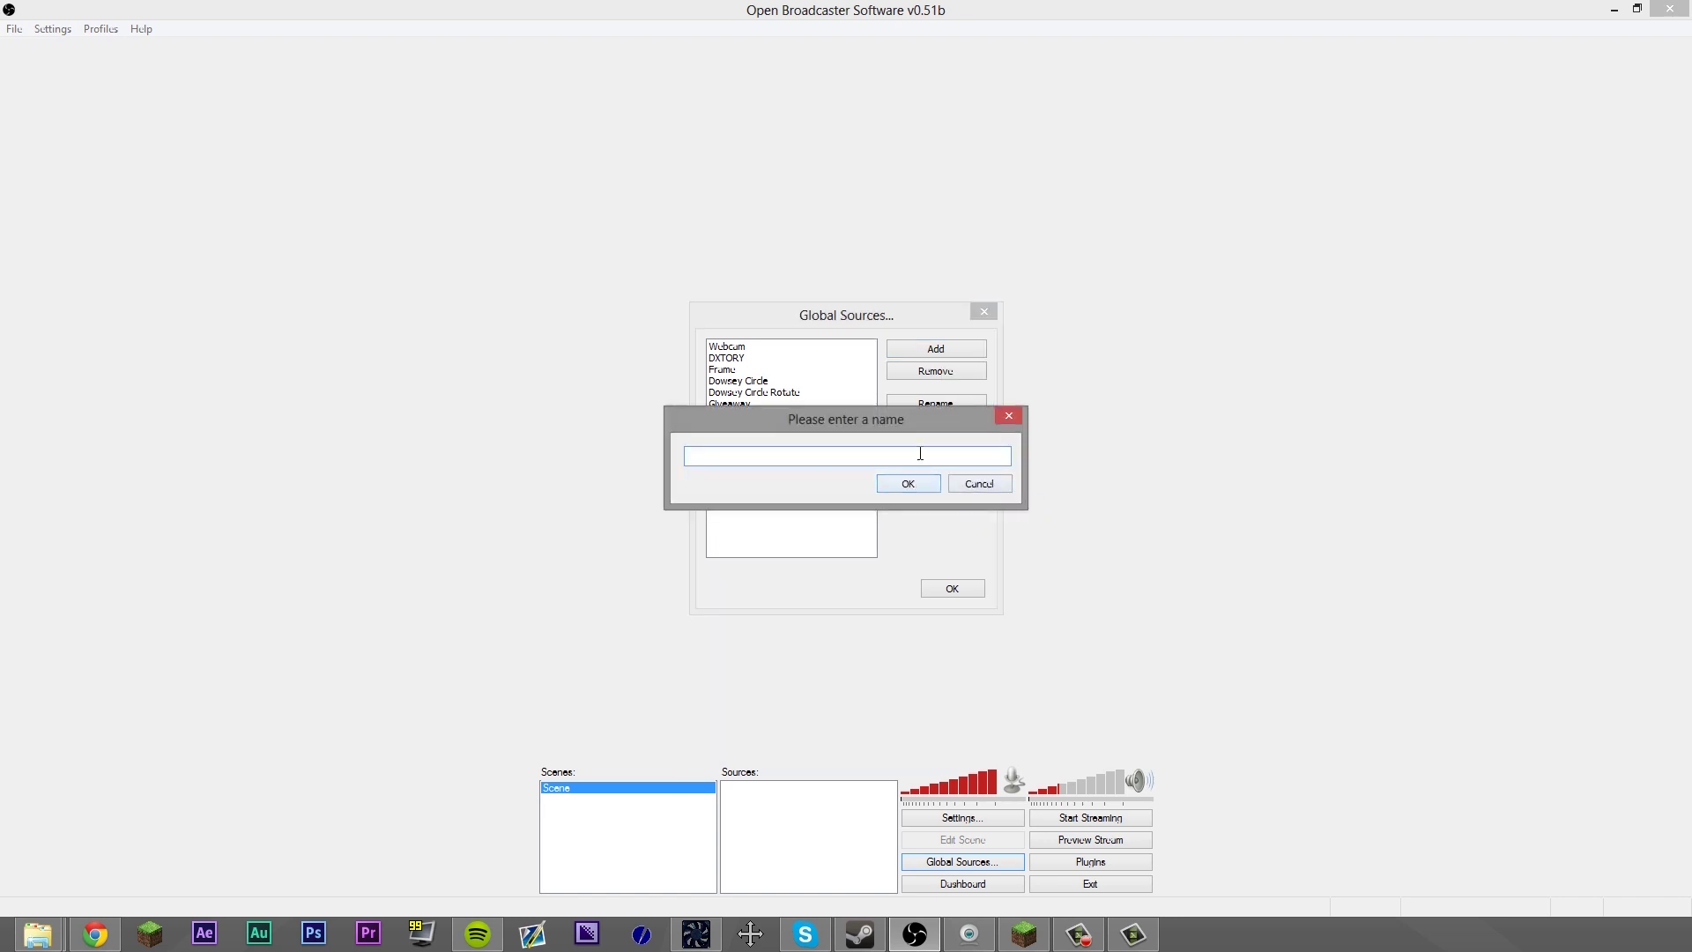
left_click(917, 481)
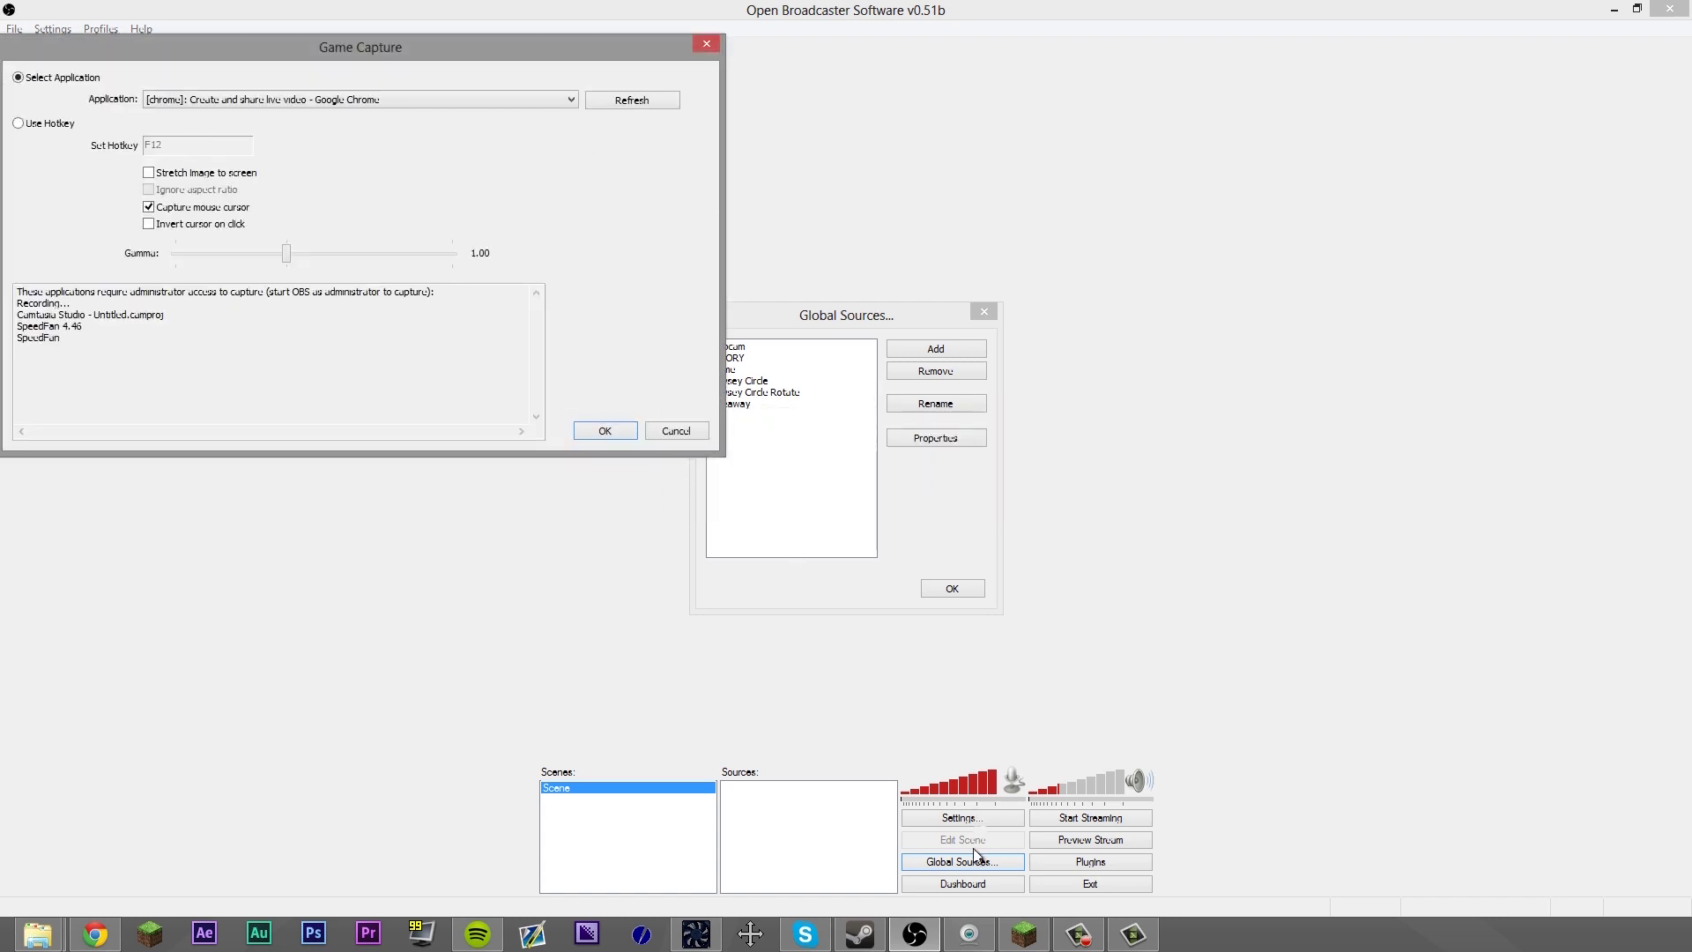
left_click(1024, 934)
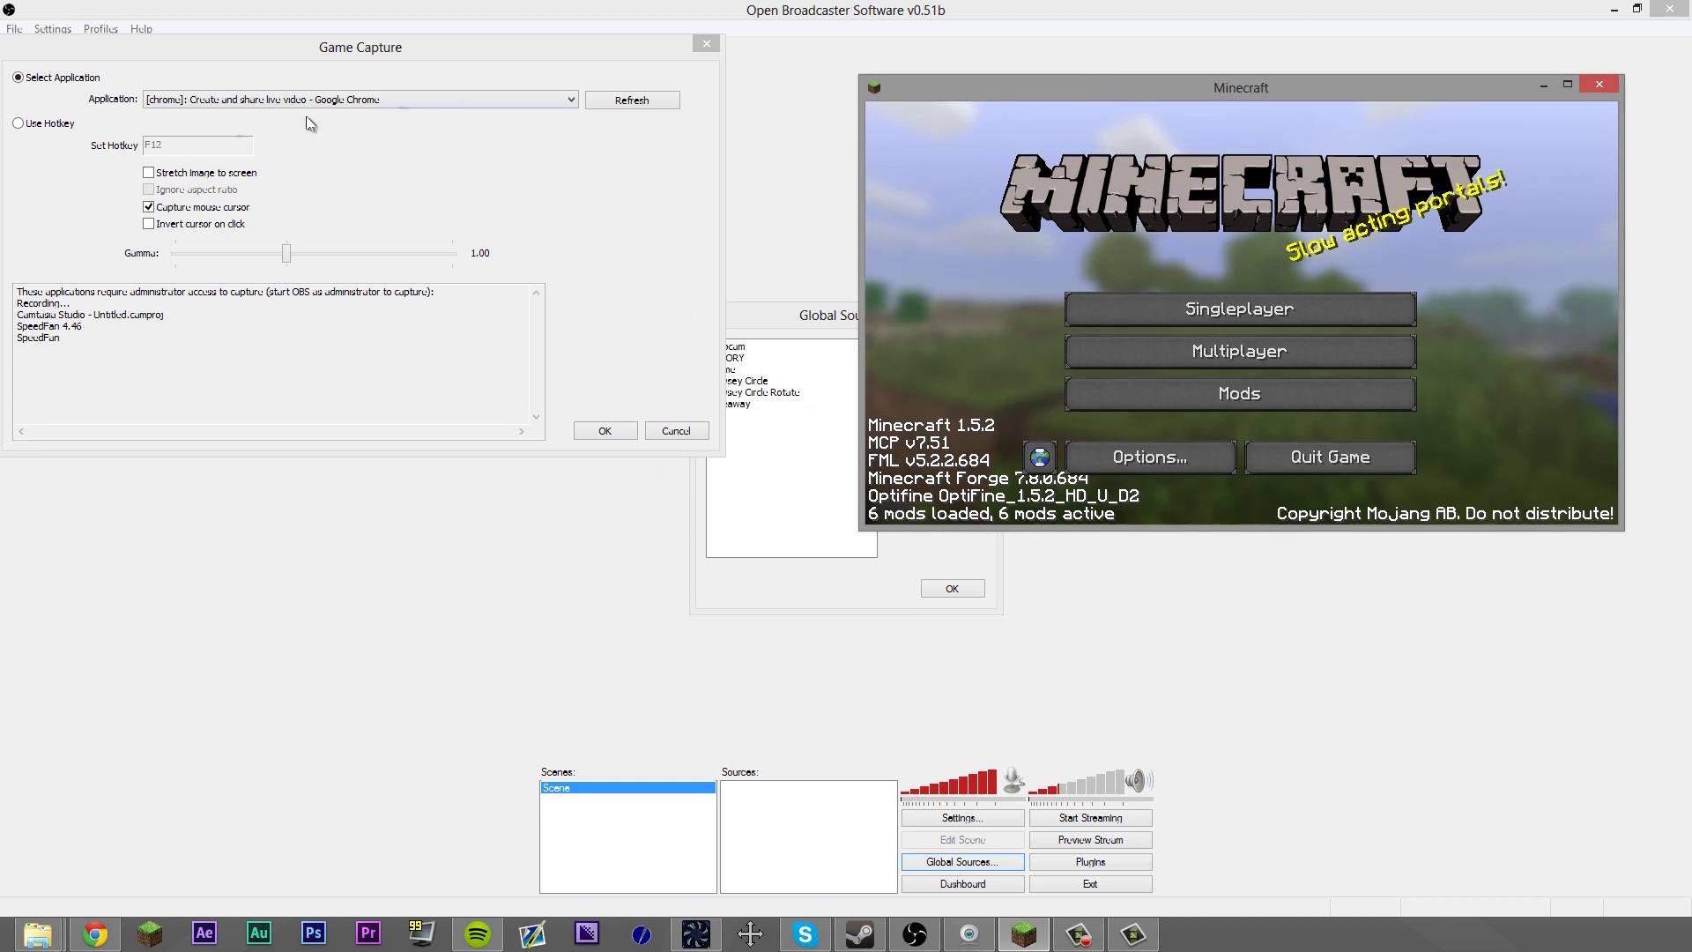
left_click(351, 109)
left_click(353, 100)
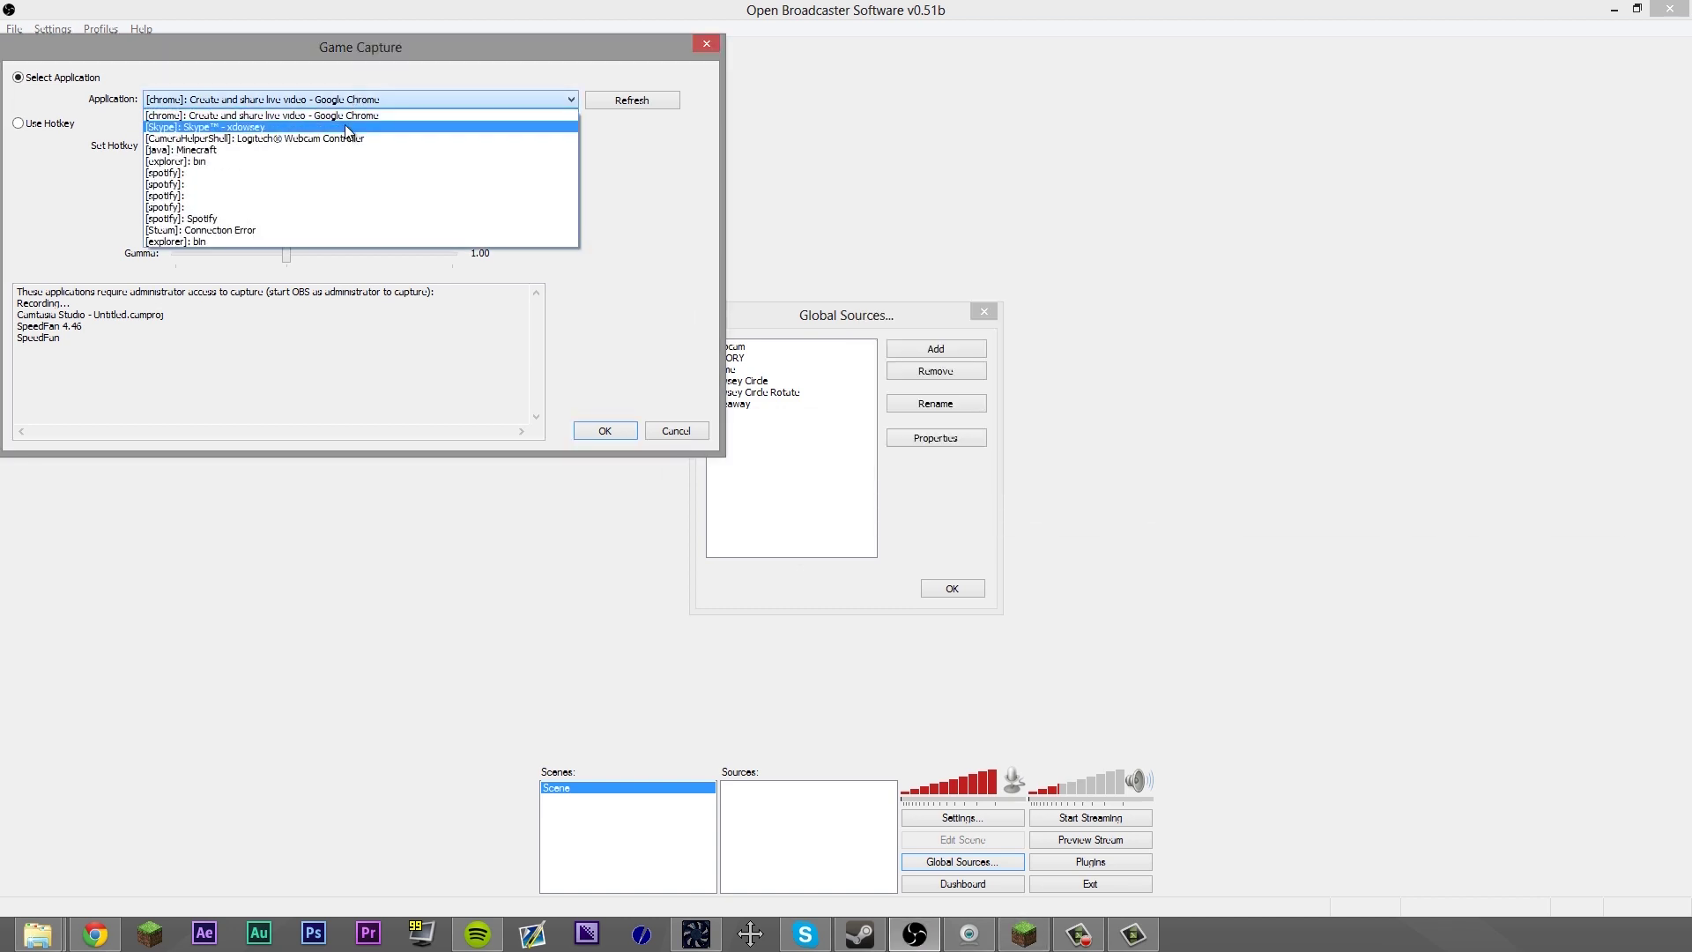
left_click(328, 150)
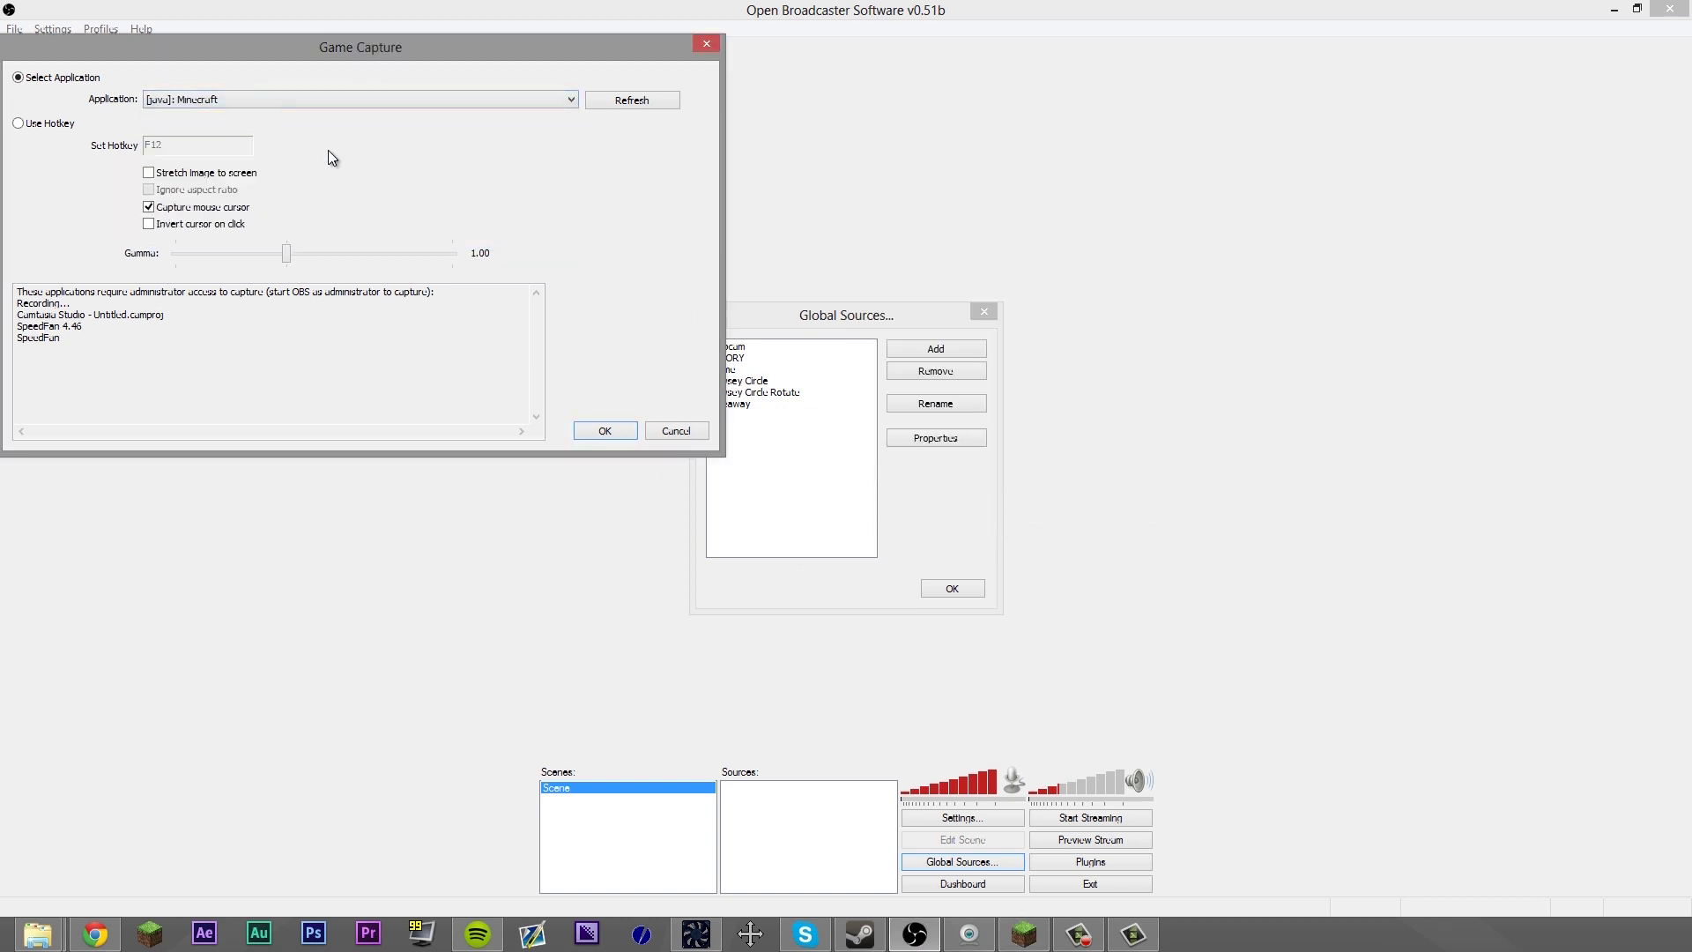
left_click(232, 176)
left_click(603, 431)
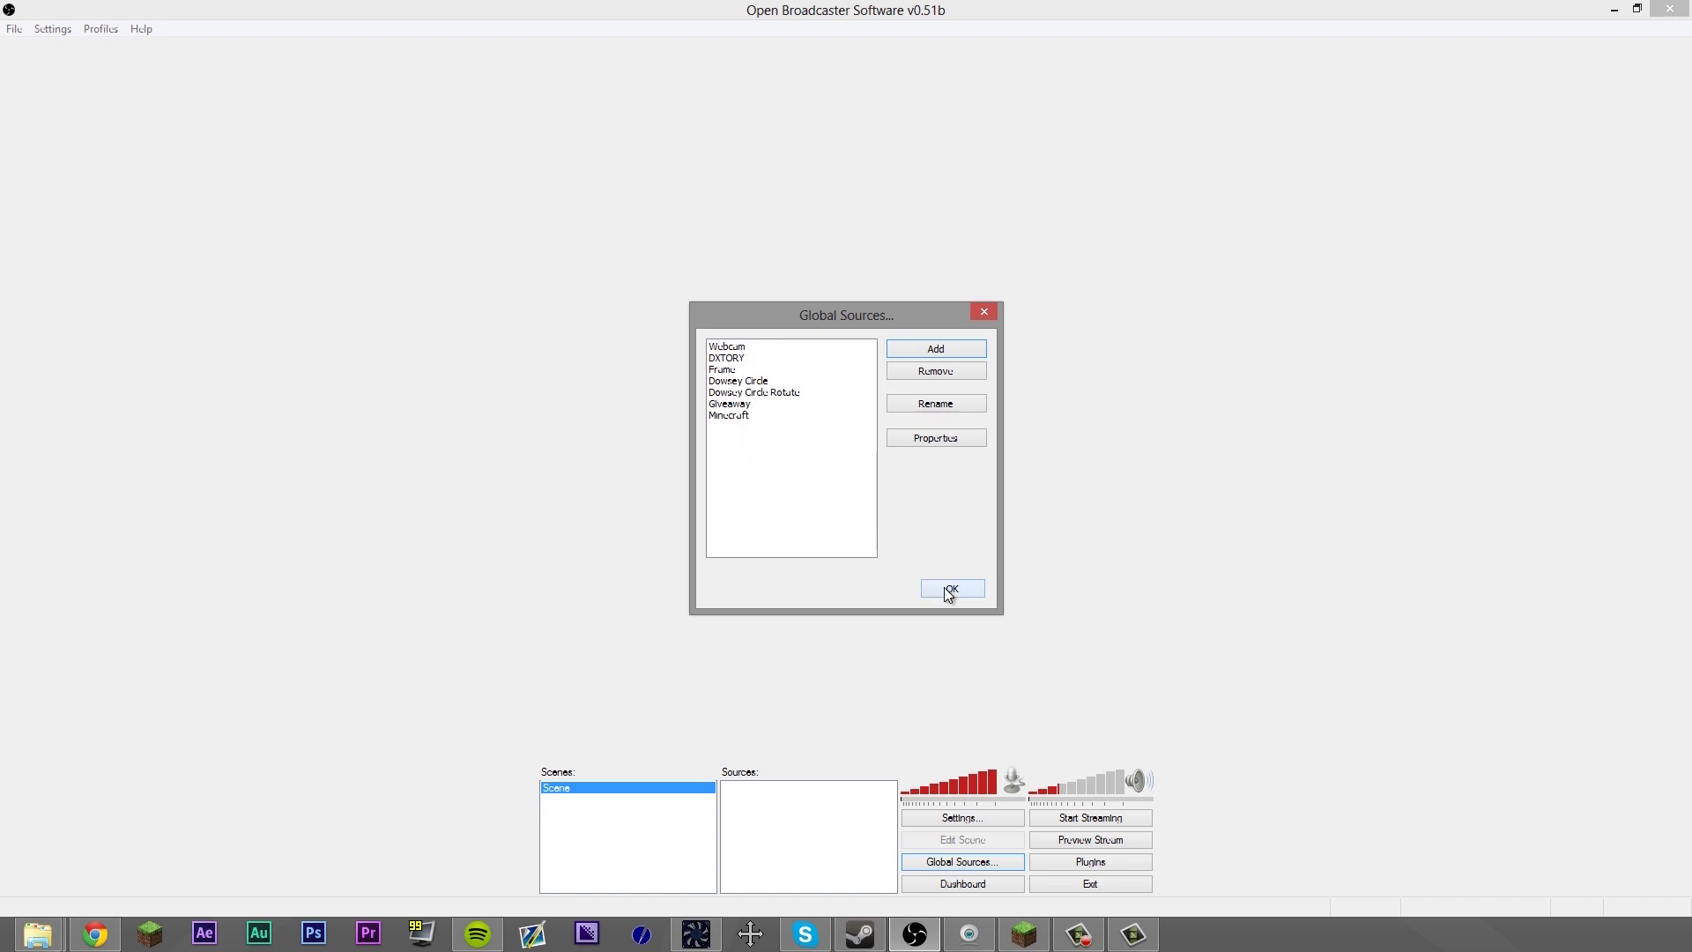
Review the Minecraft source's capture properties unchanged and close the Global Sources list
left_click(765, 415)
left_click(908, 438)
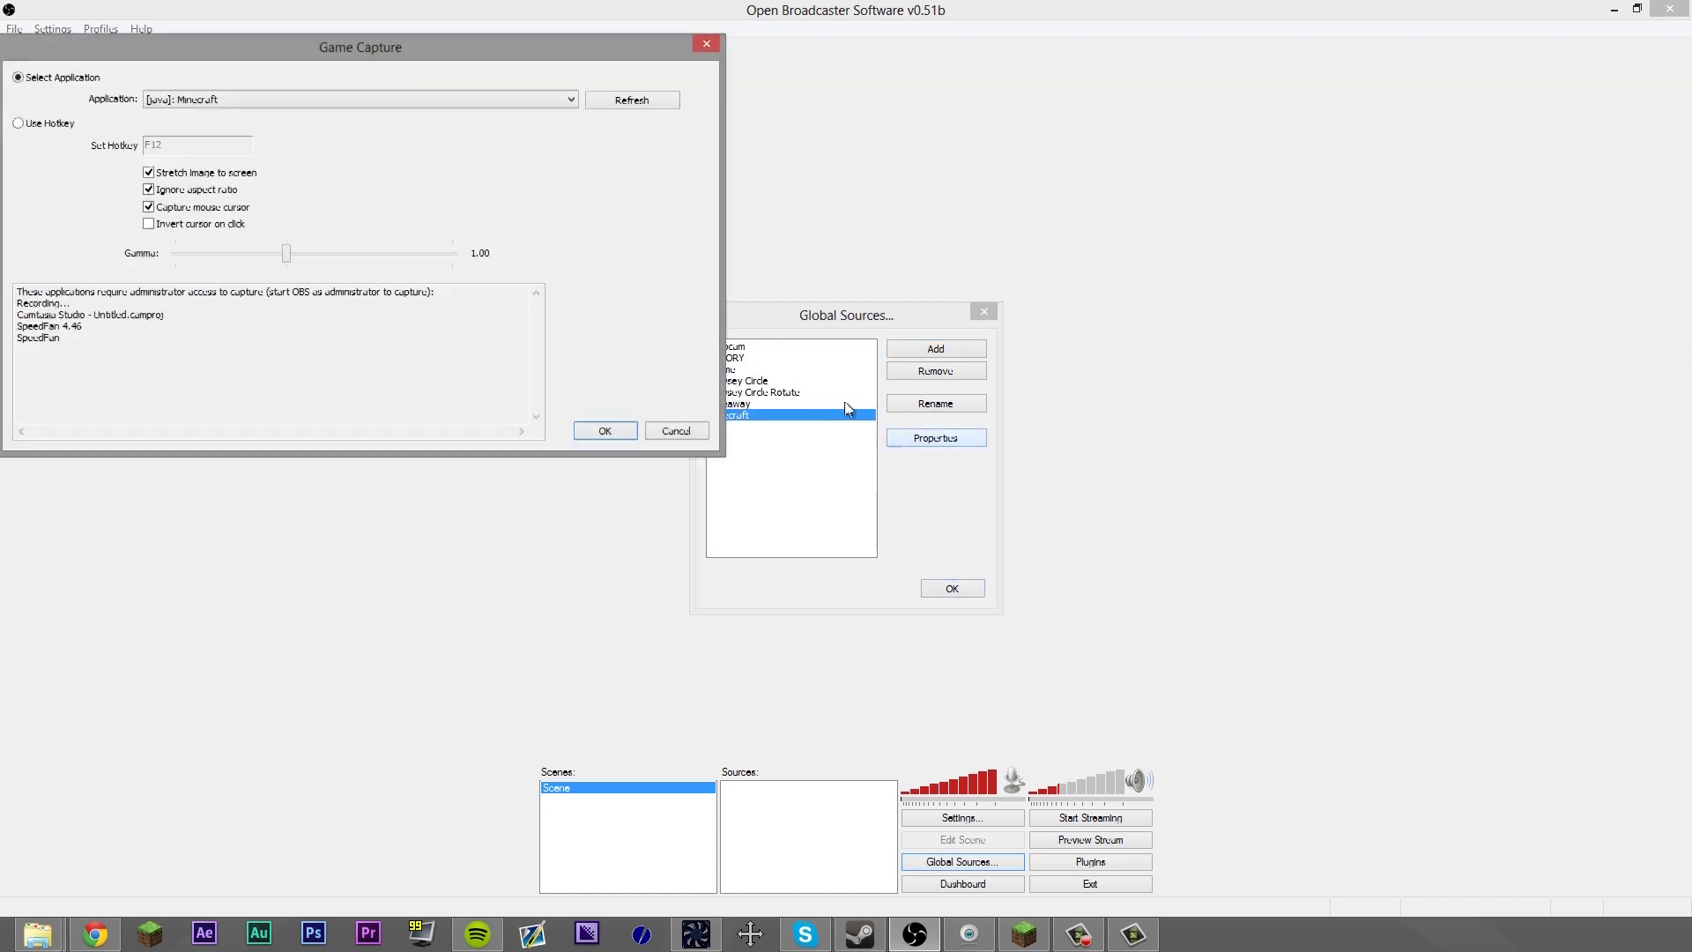
left_click(704, 46)
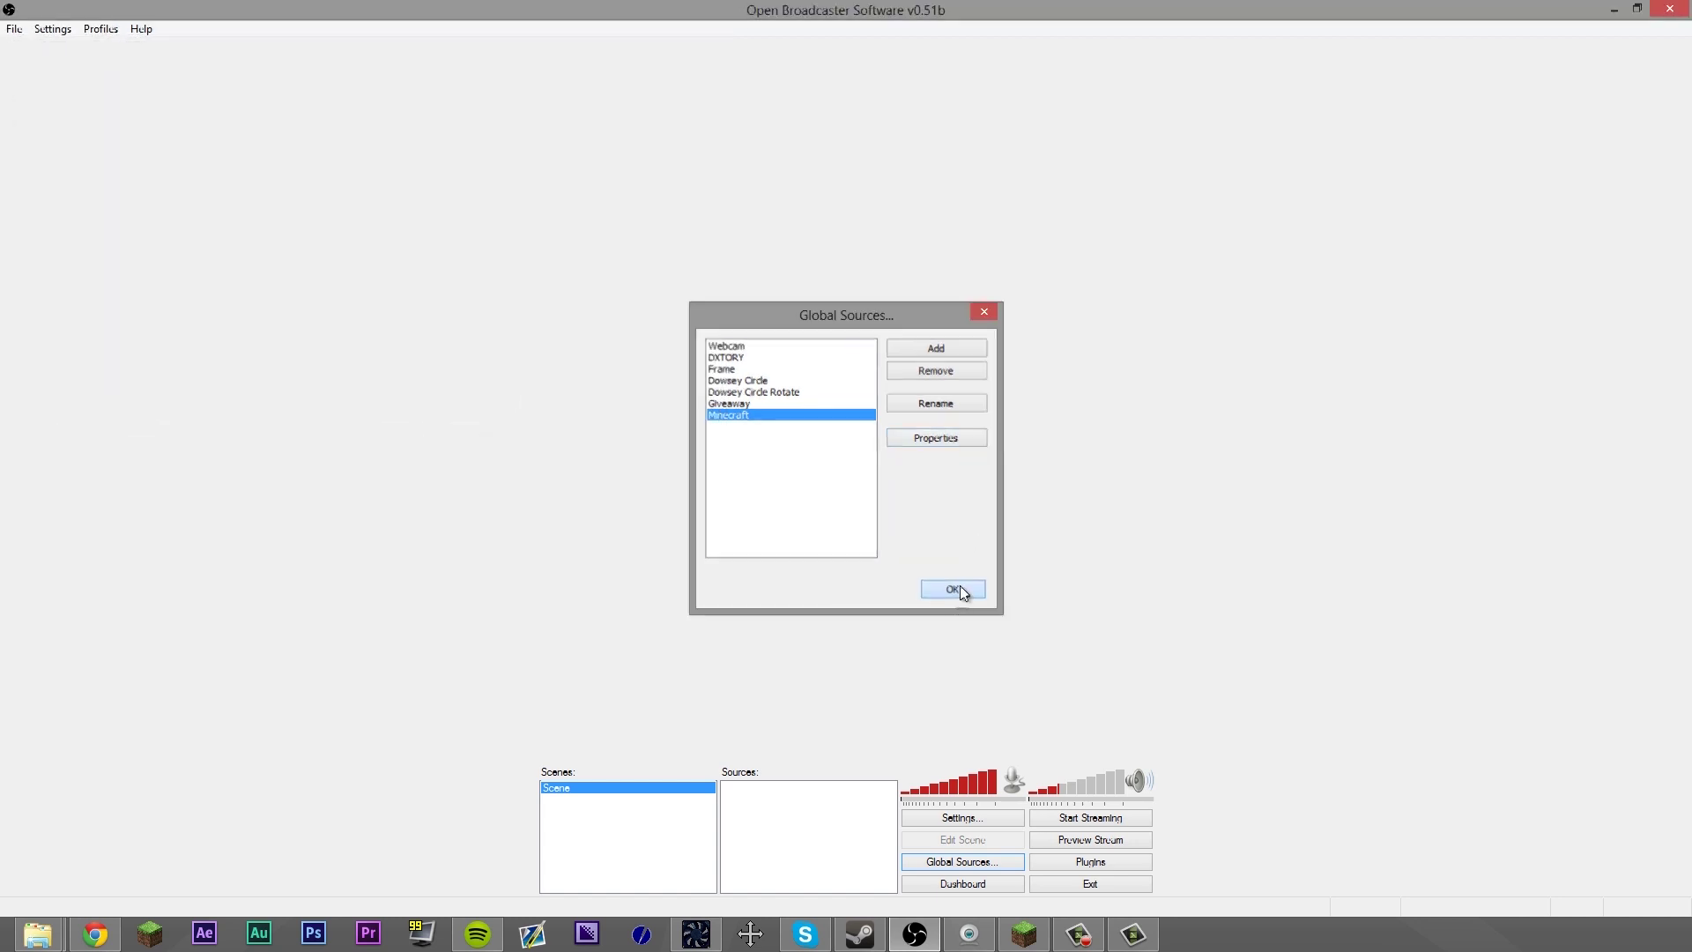
left_click(959, 588)
right_click(802, 787)
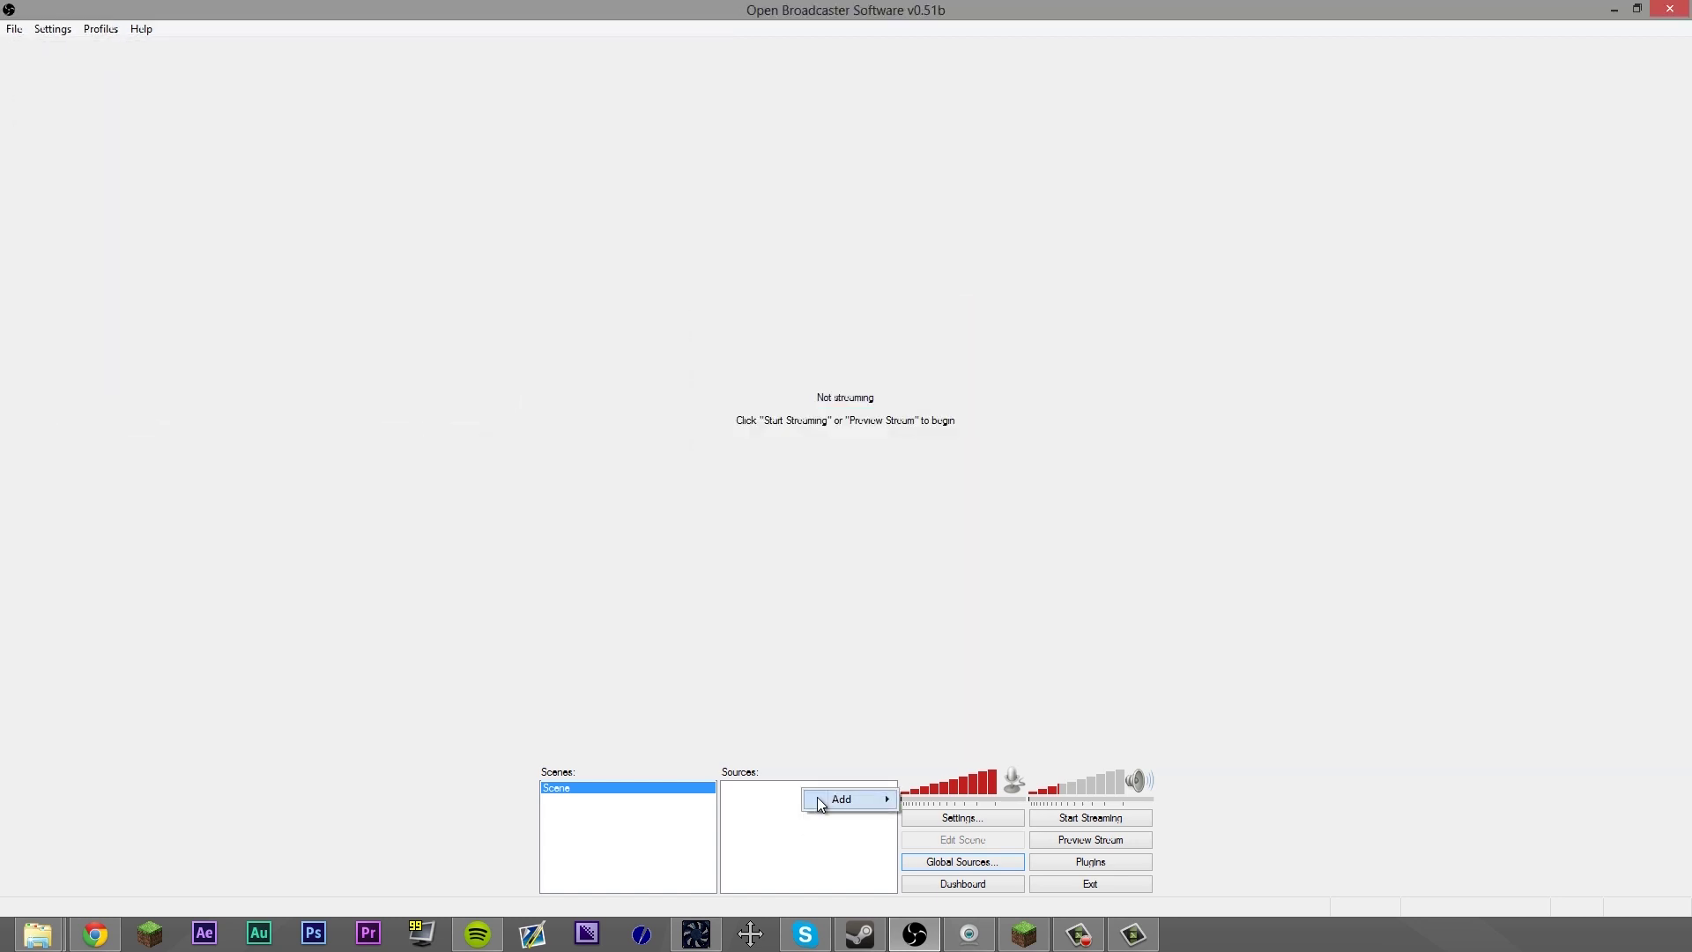
Add the Minecraft global source to the scene under its default name
mouse_move(817, 796)
mouse_move(1014, 877)
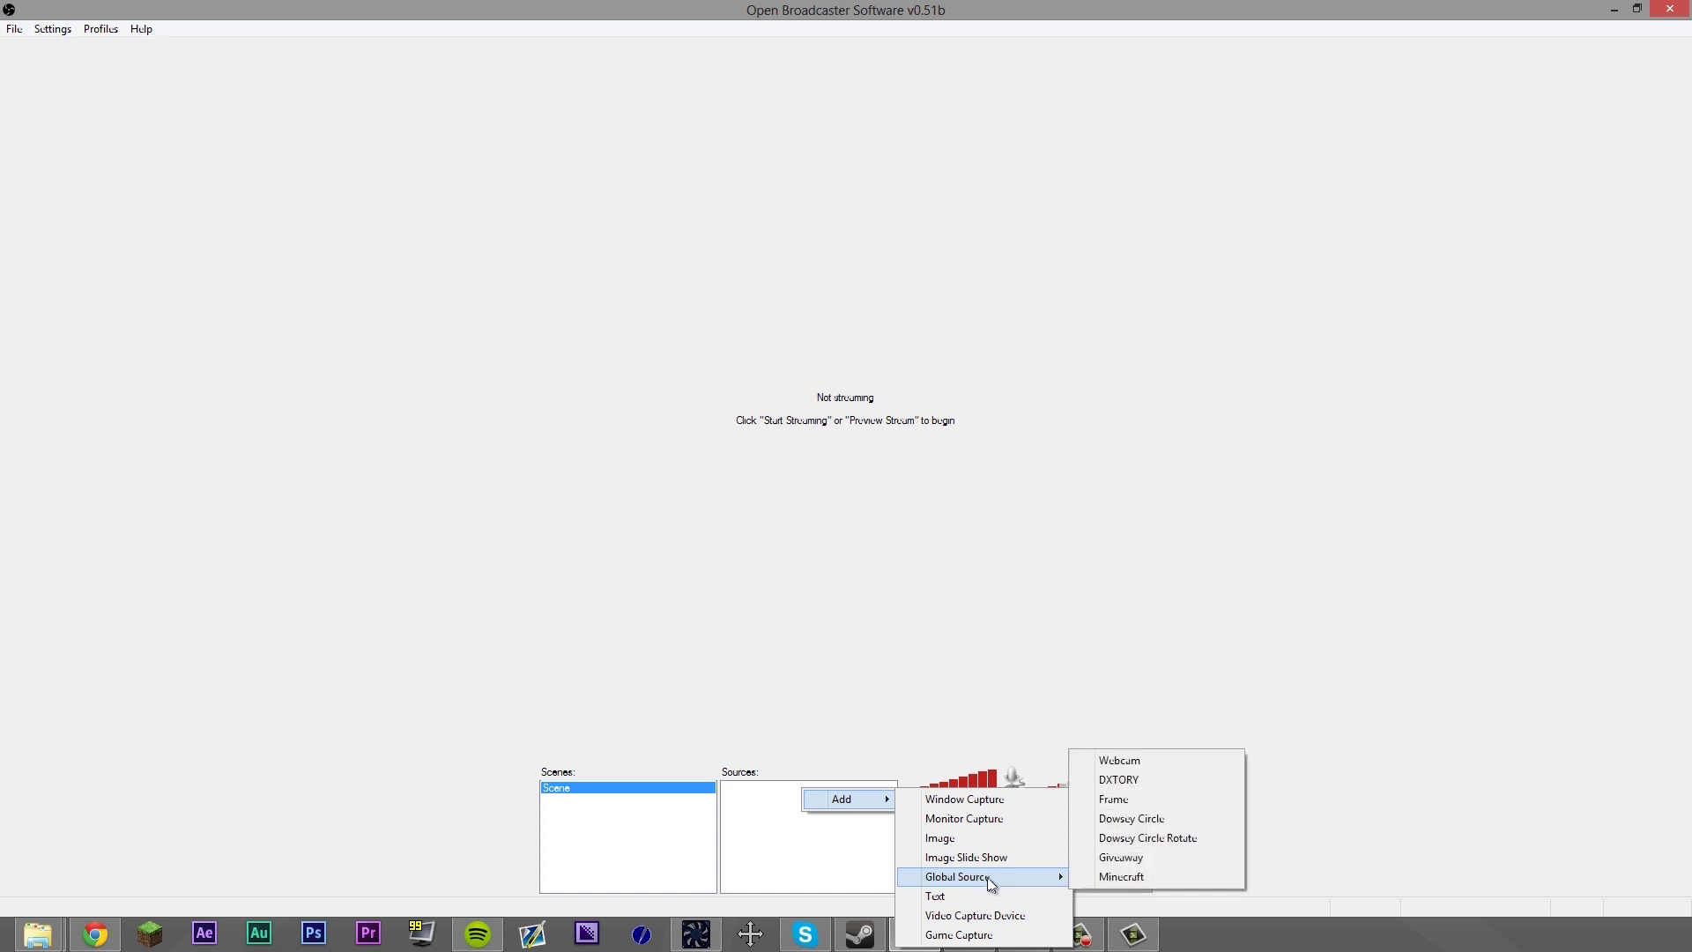
left_click(1111, 877)
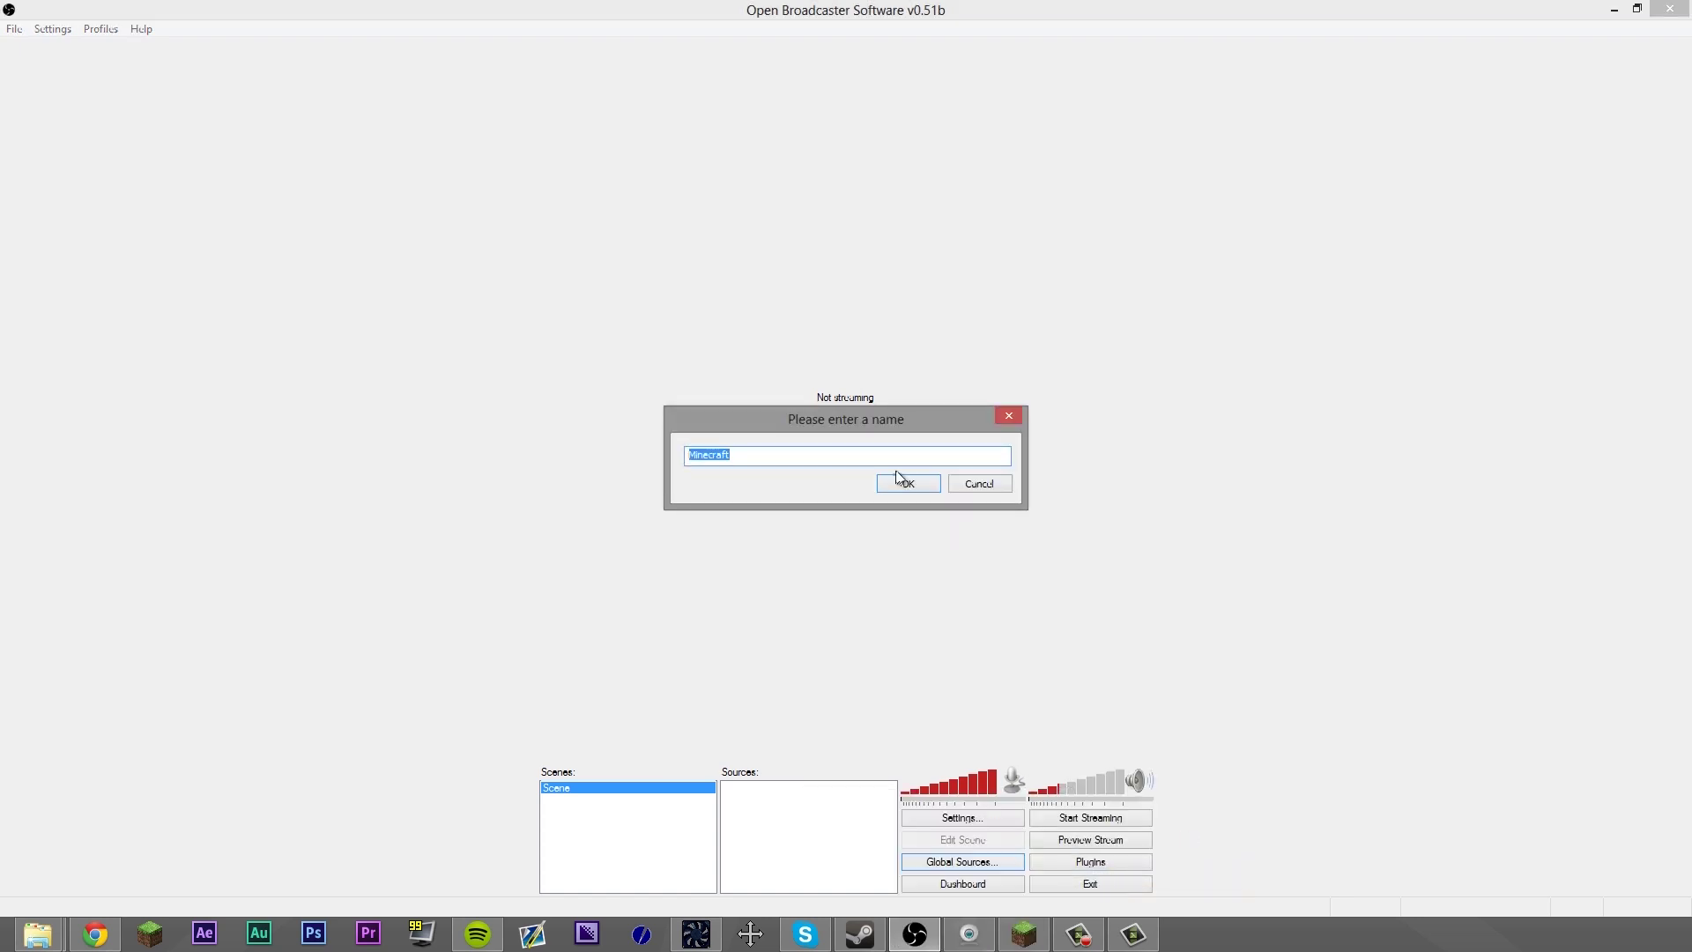
left_click(922, 485)
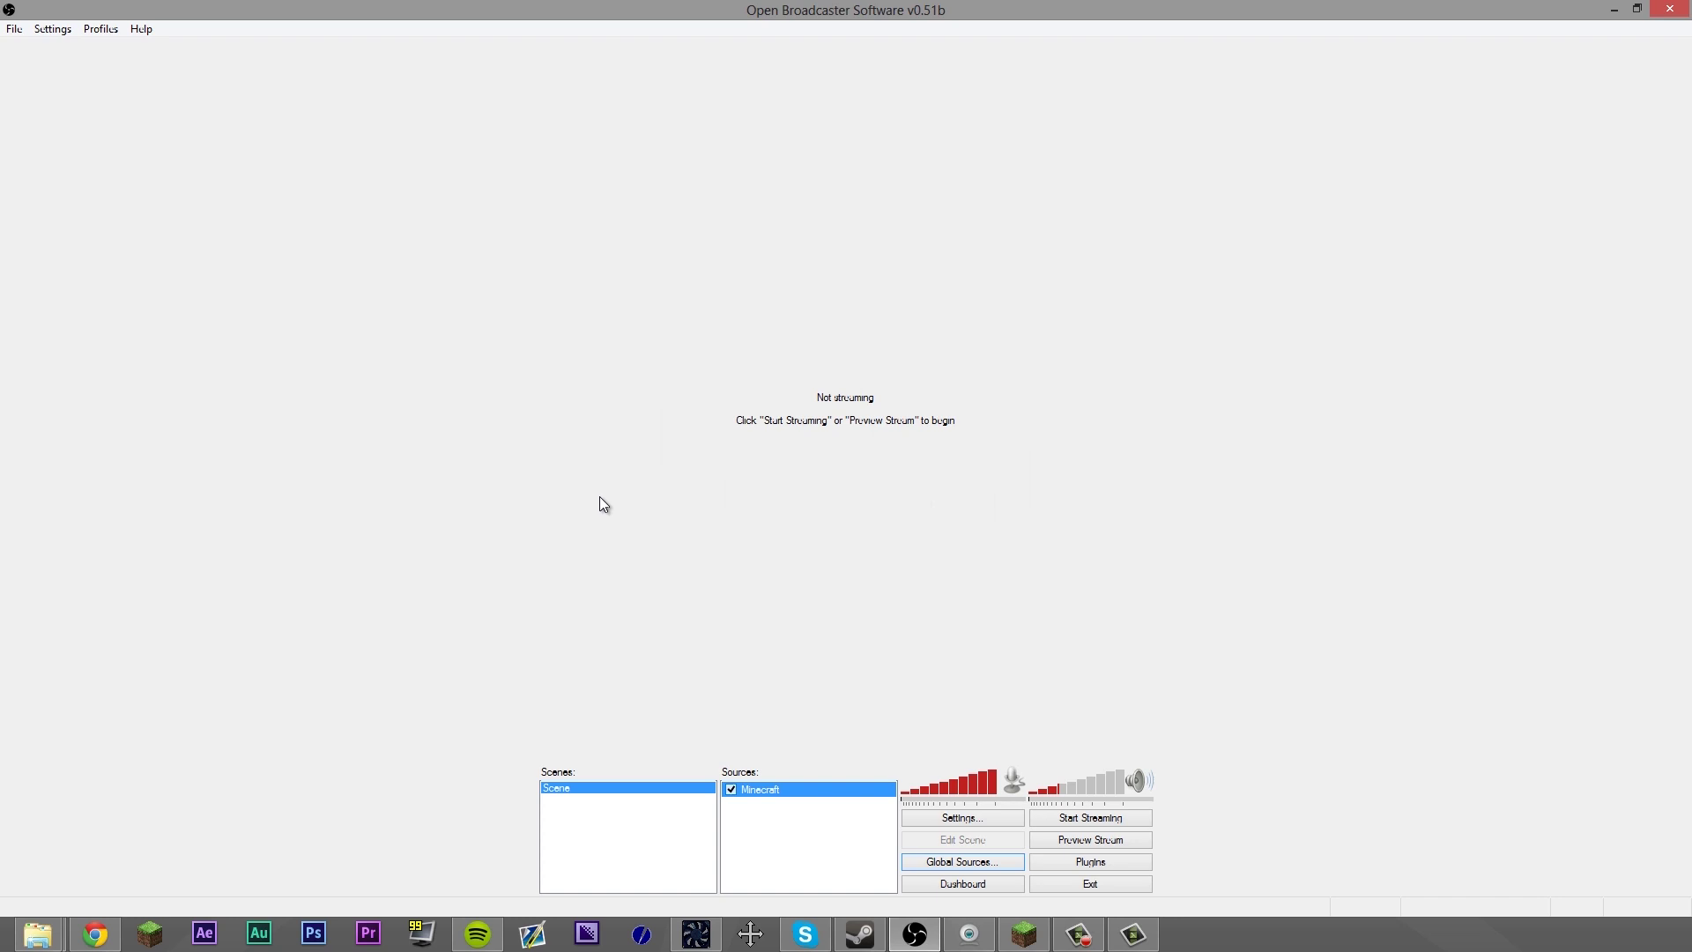
Start the stream preview and confirm it shows the Minecraft title screen
left_click(1121, 835)
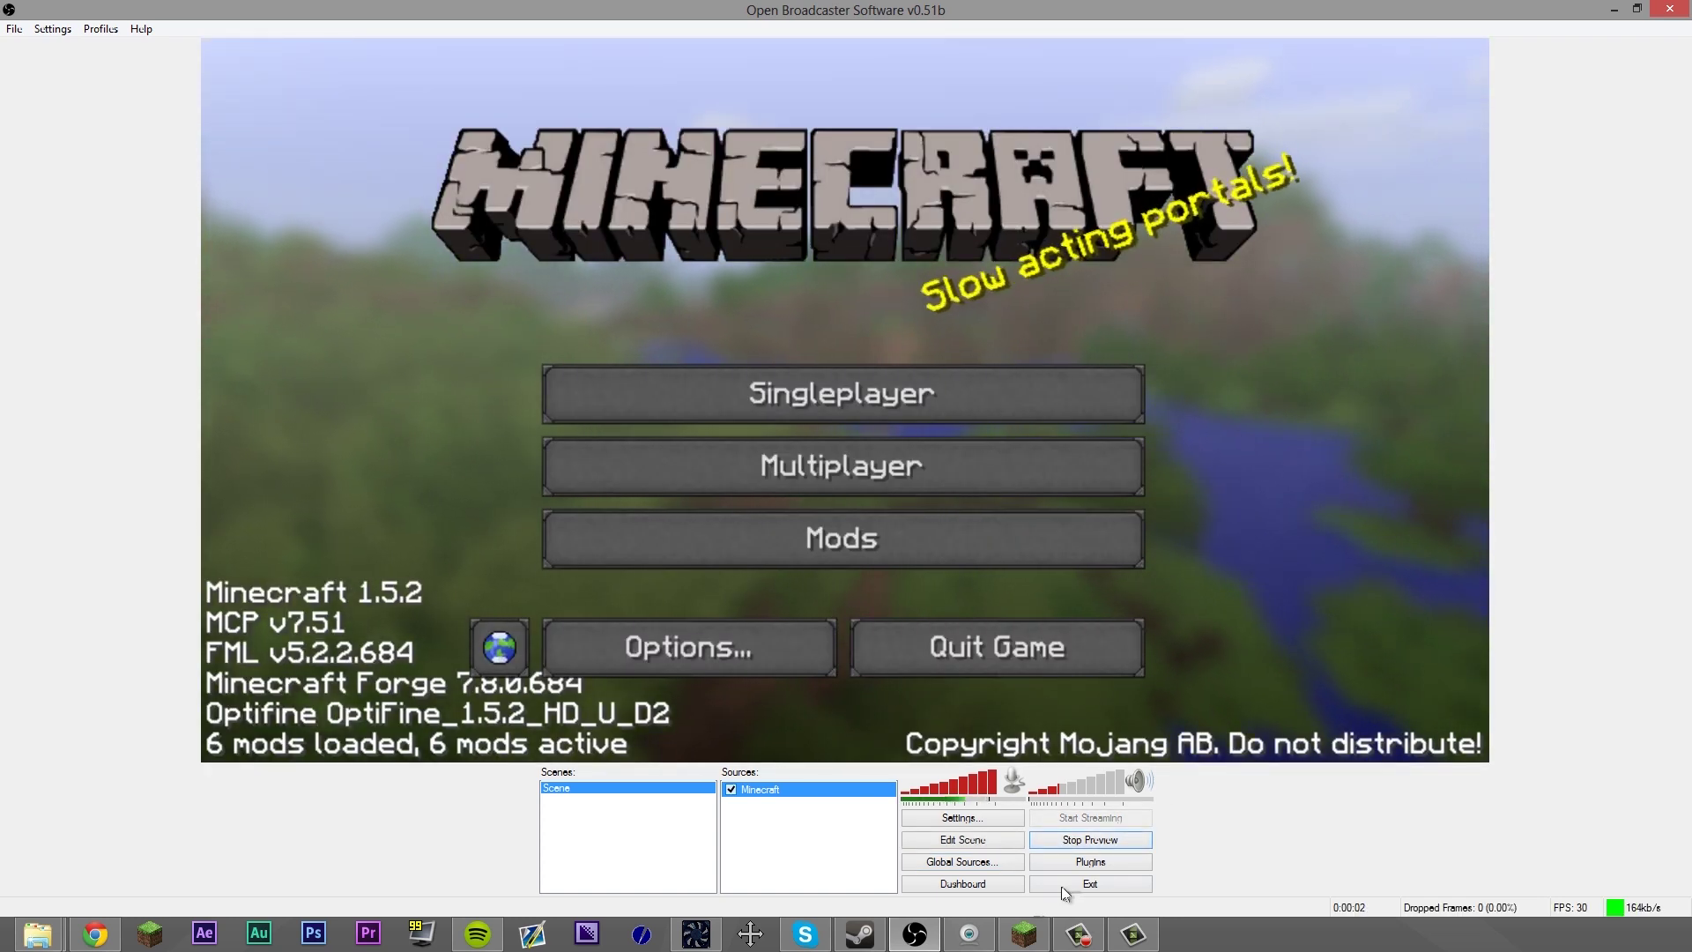
left_click(1023, 933)
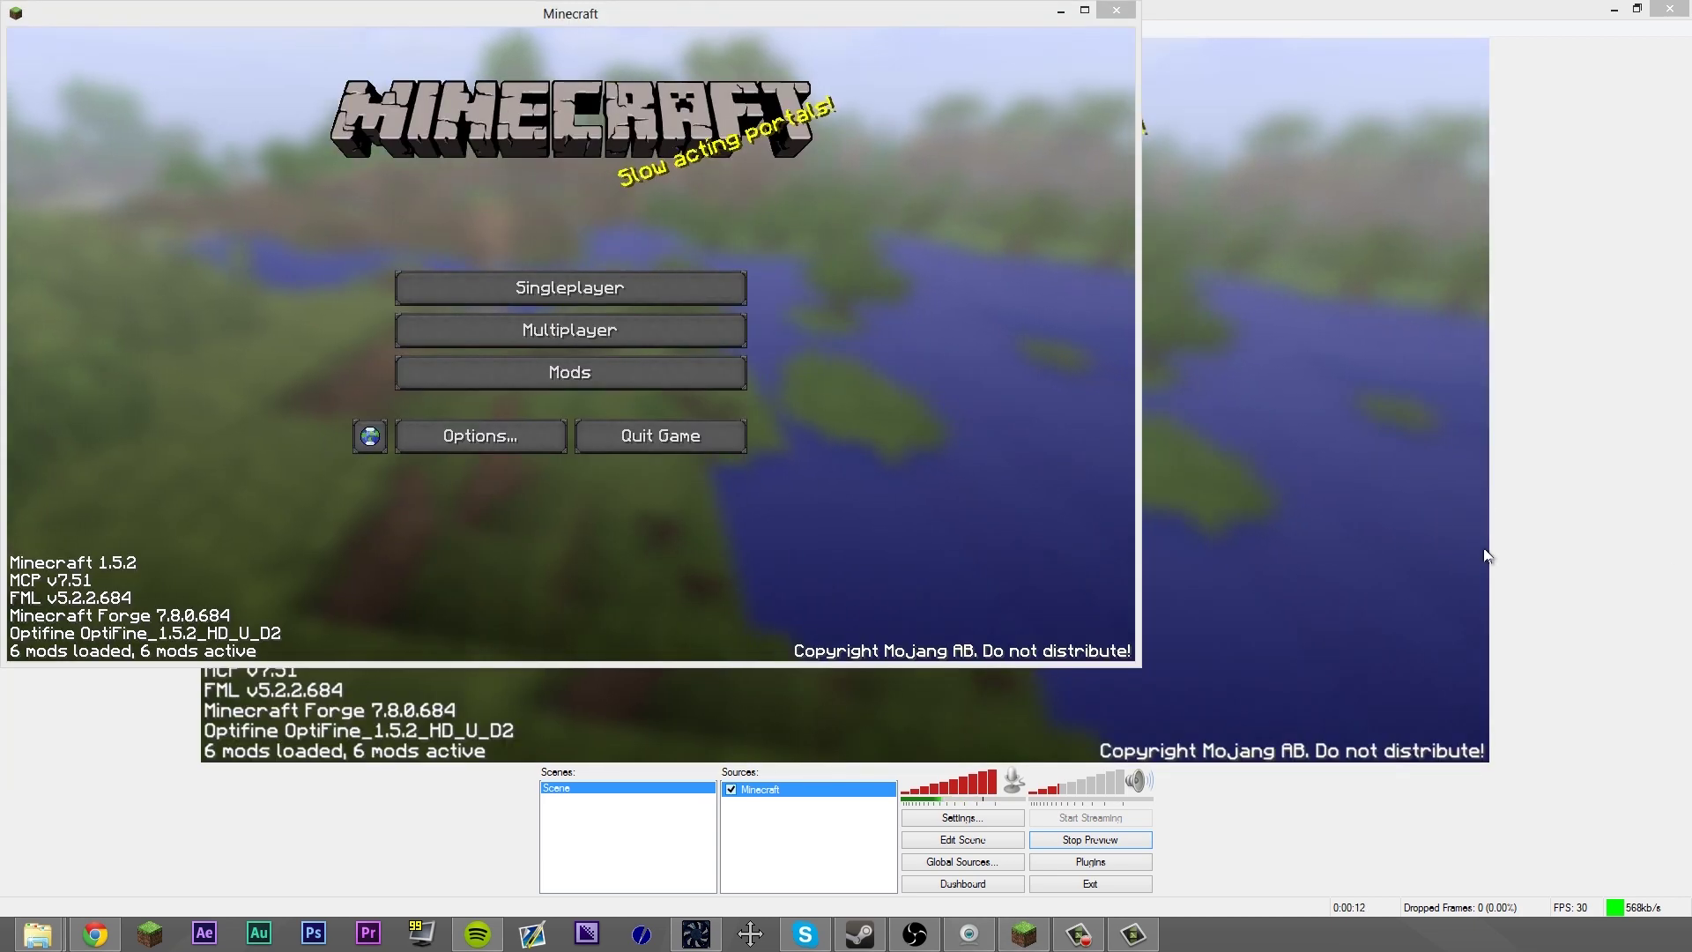
left_click(1324, 287)
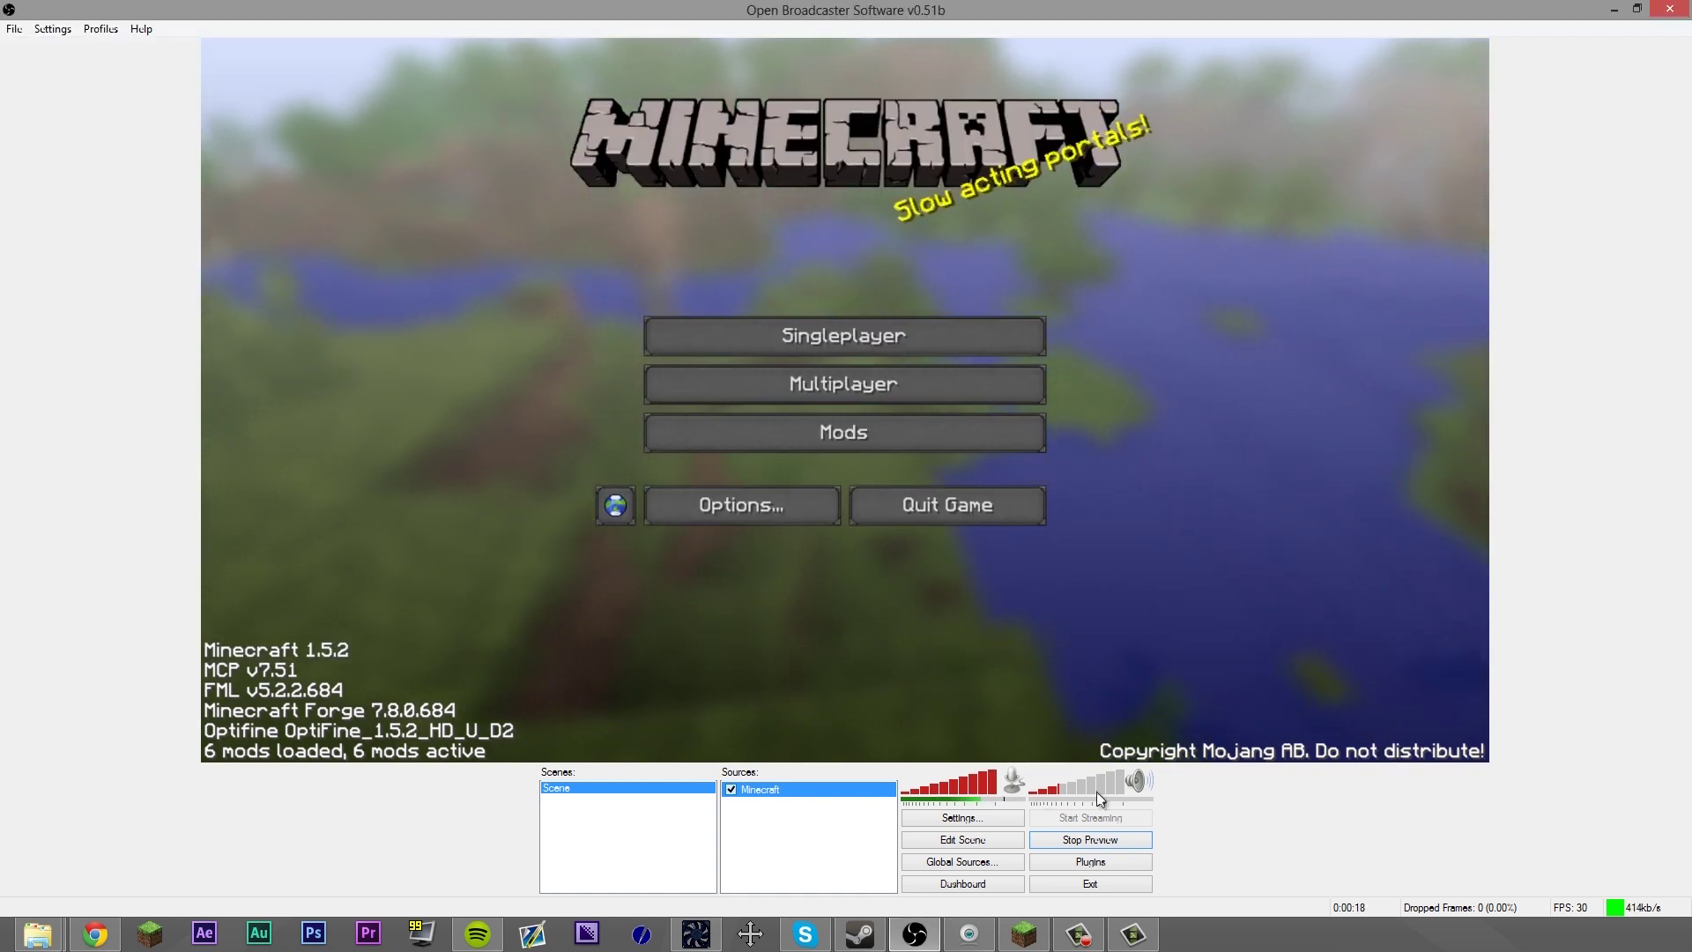
left_click(948, 840)
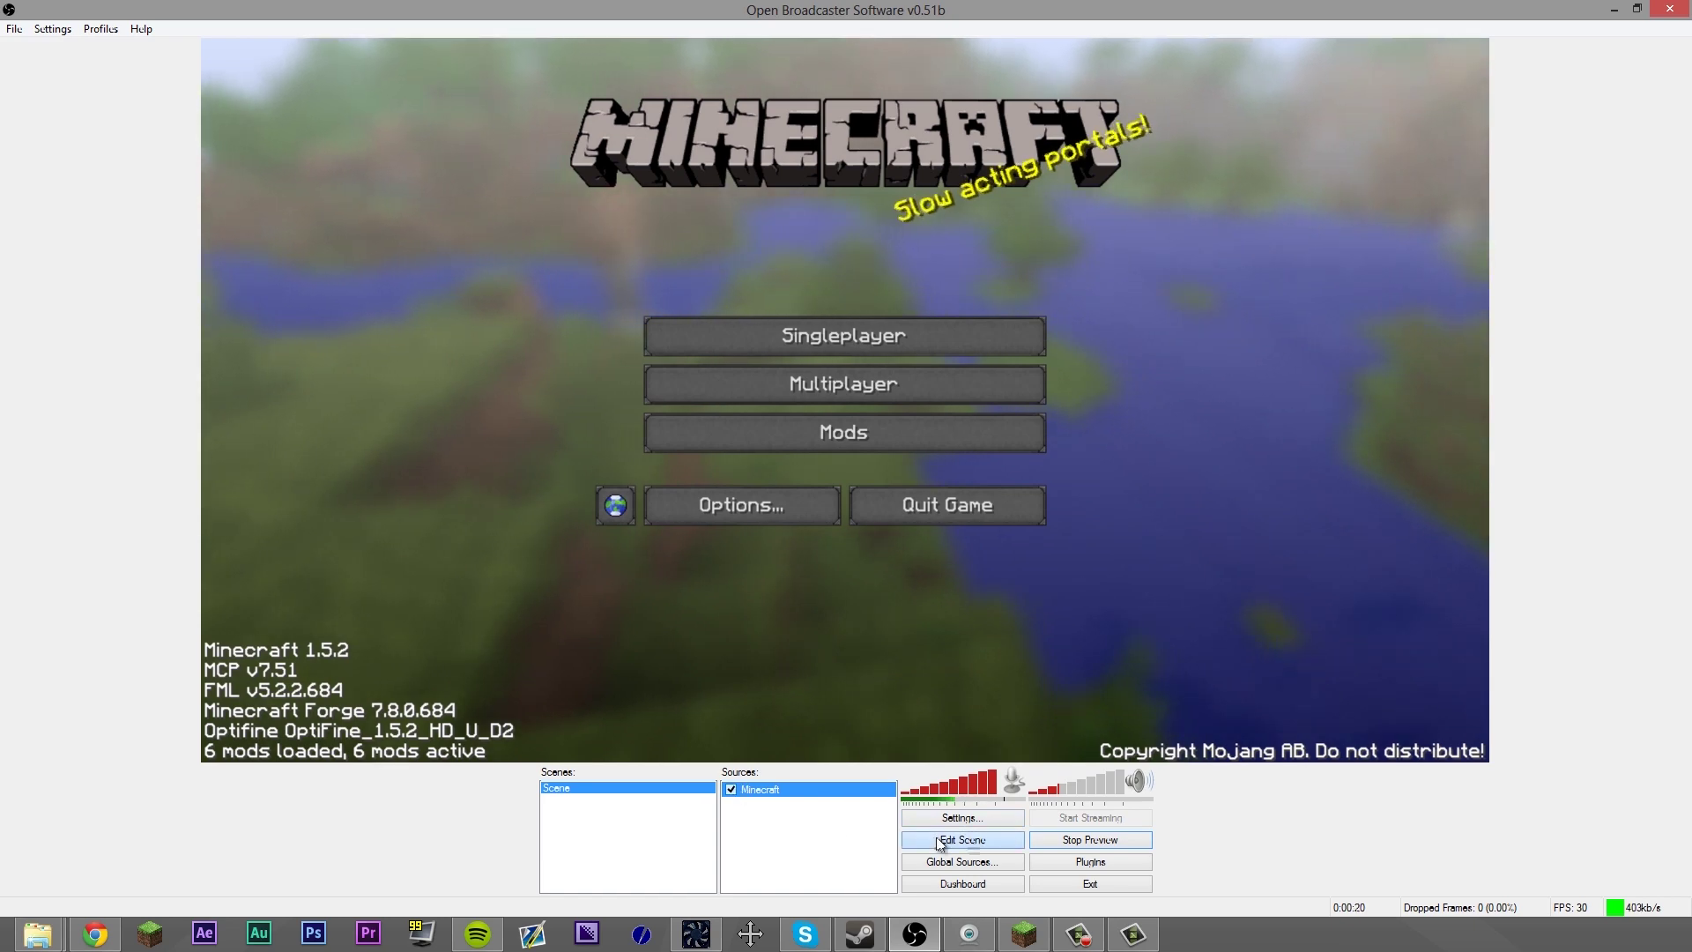
Stretch Minecraft to fill the preview, then add the Webcam global source as a top-left inset
left_click_drag(1486, 764, 1492, 689)
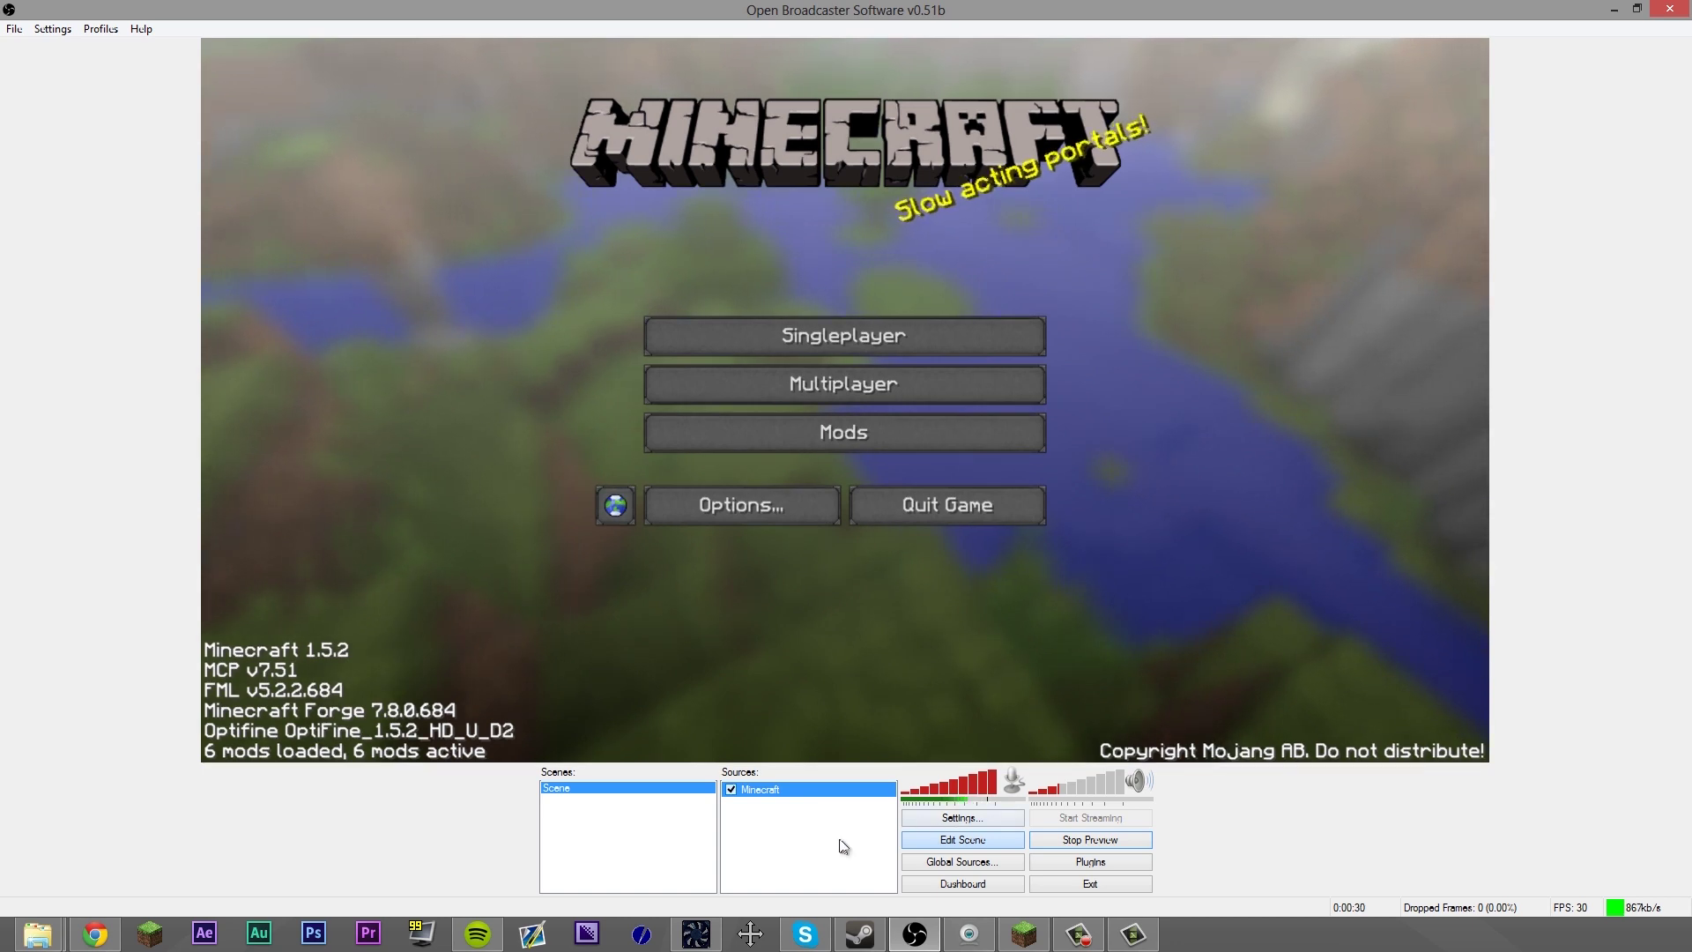
right_click(798, 821)
mouse_move(829, 829)
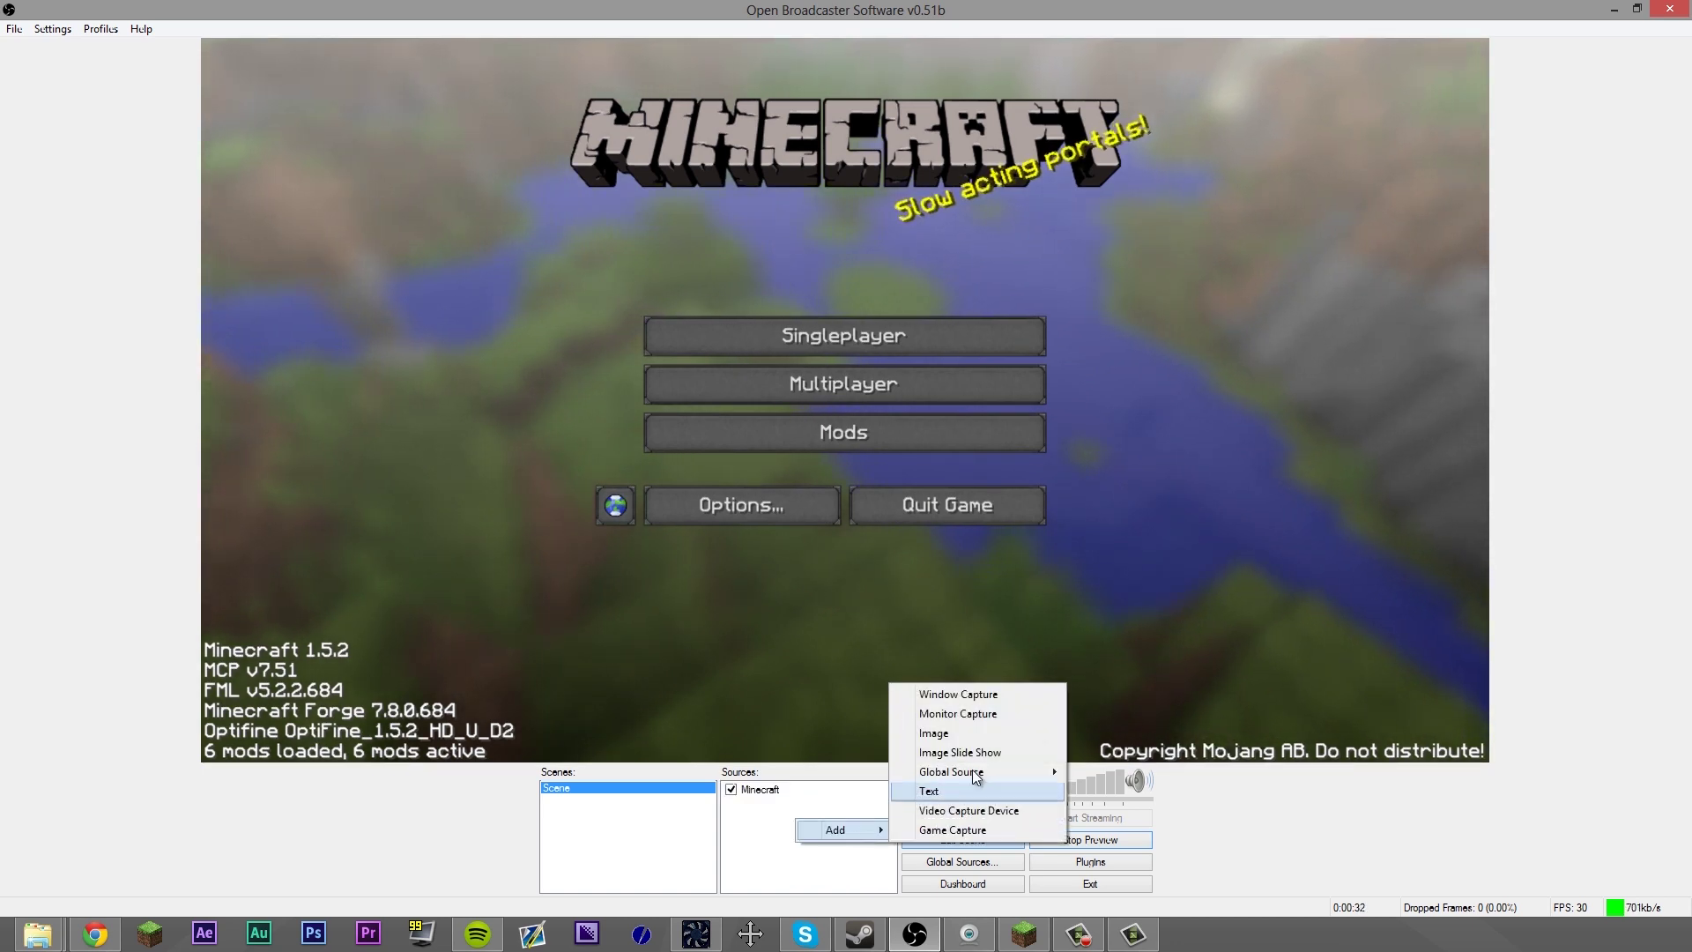
mouse_move(978, 773)
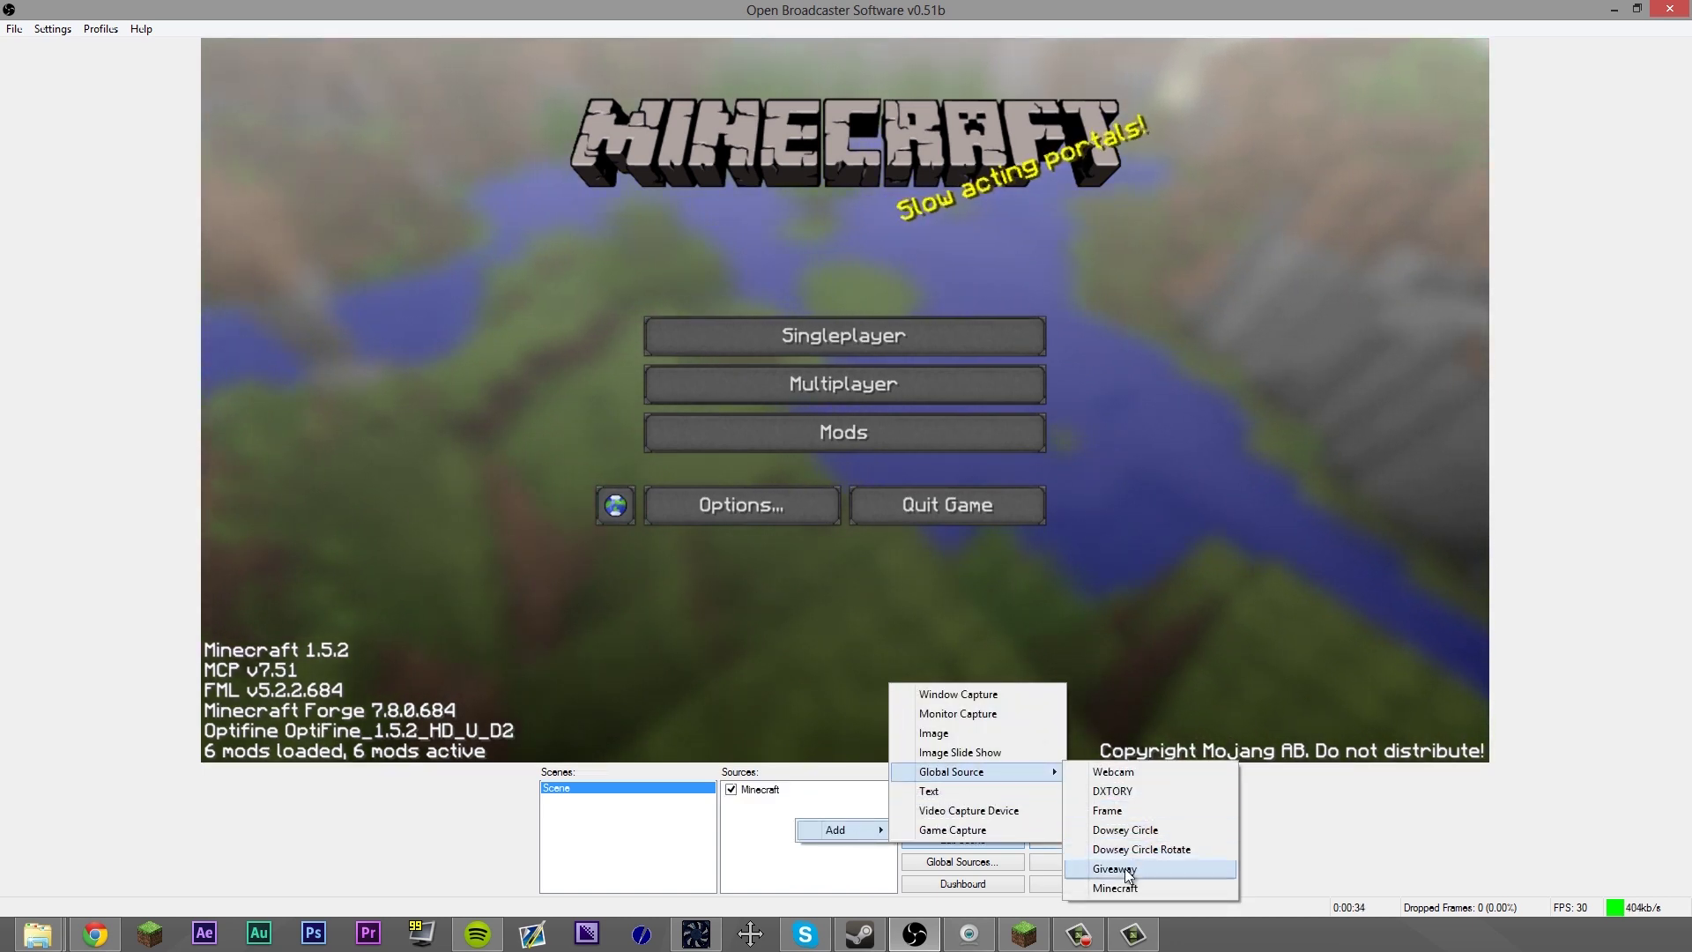
left_click(1113, 772)
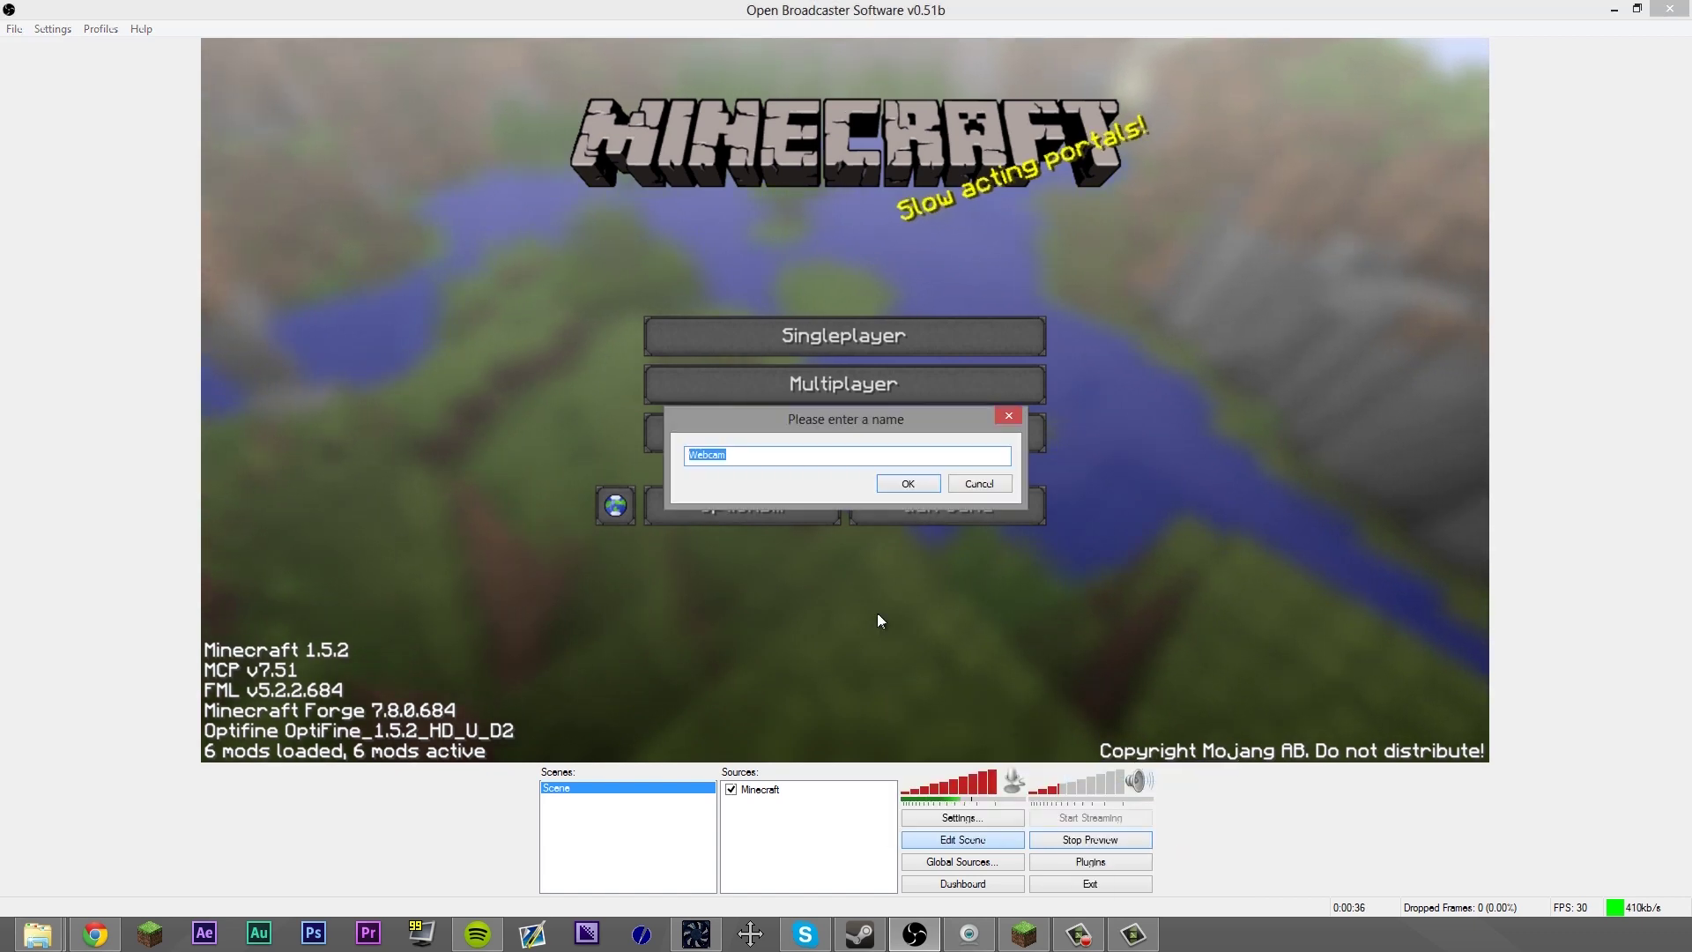
left_click(927, 489)
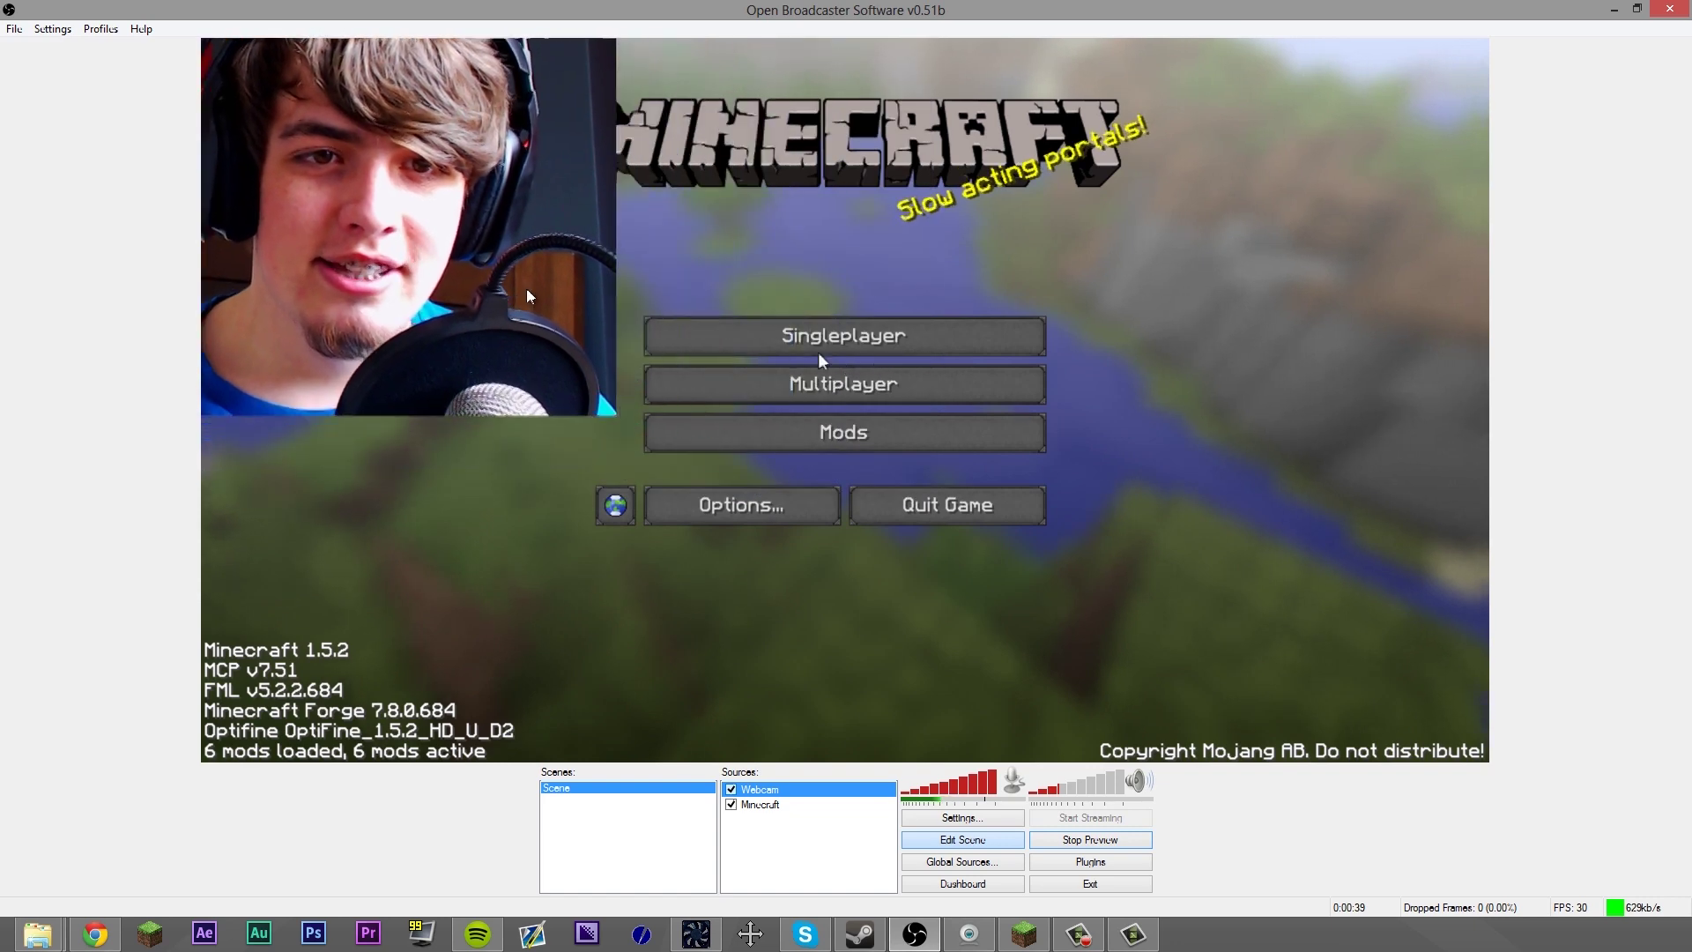
left_click_drag(564, 357, 462, 256)
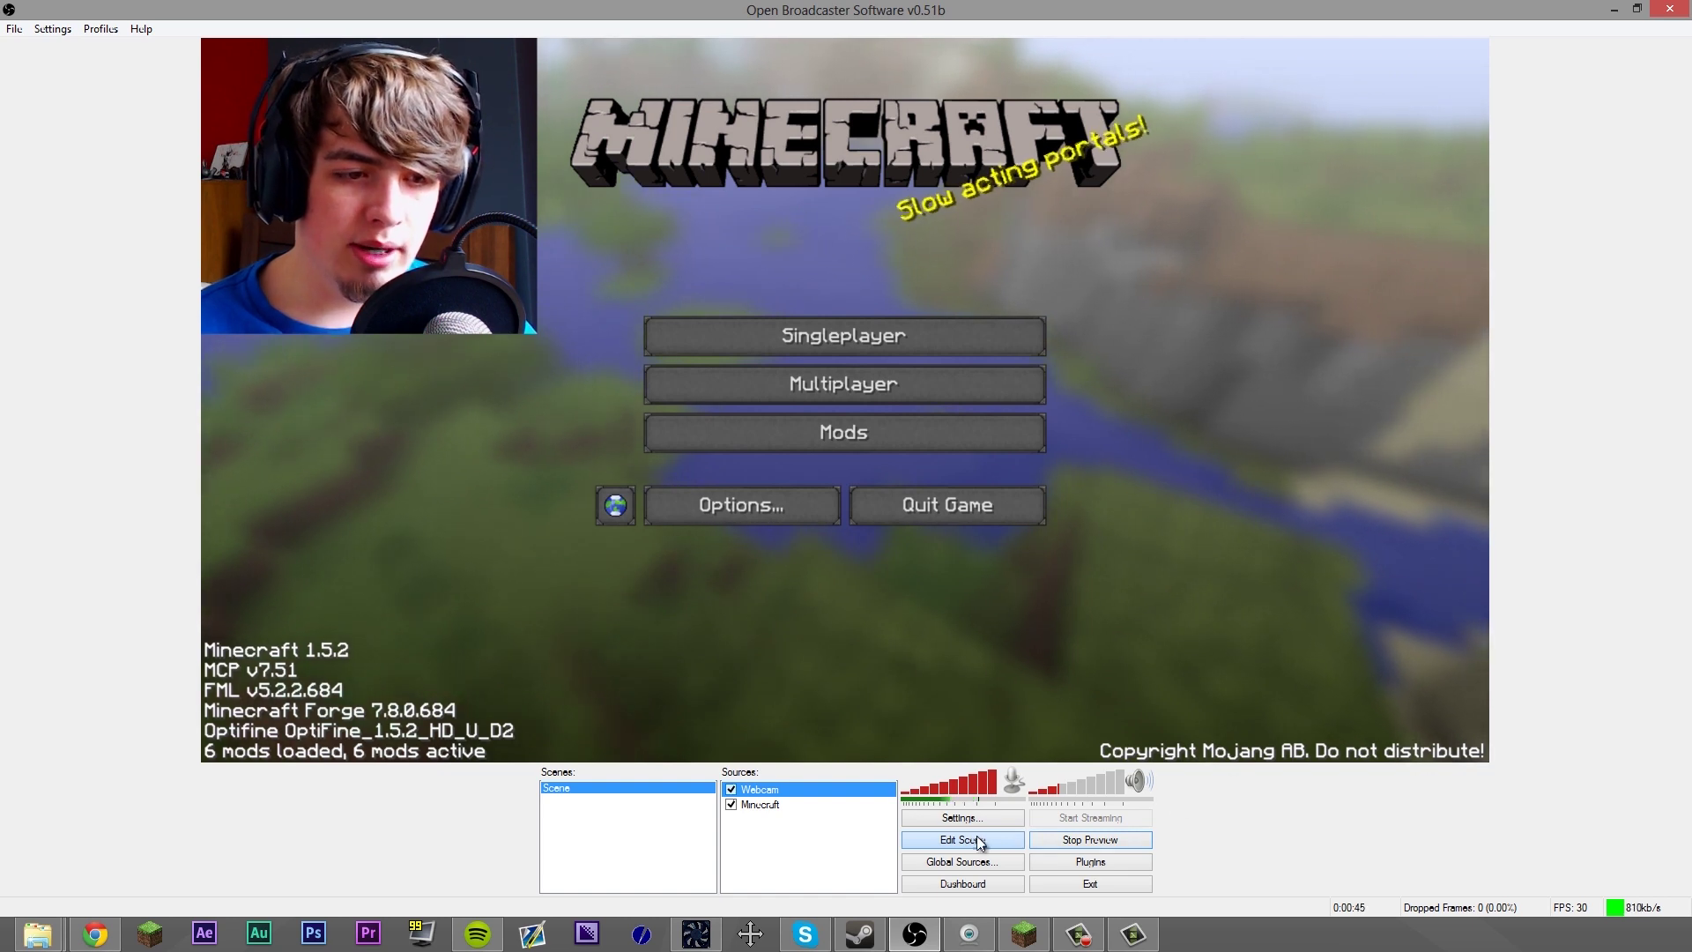
right_click(819, 832)
Add the Frame global source to the scene under its default name
mouse_move(869, 845)
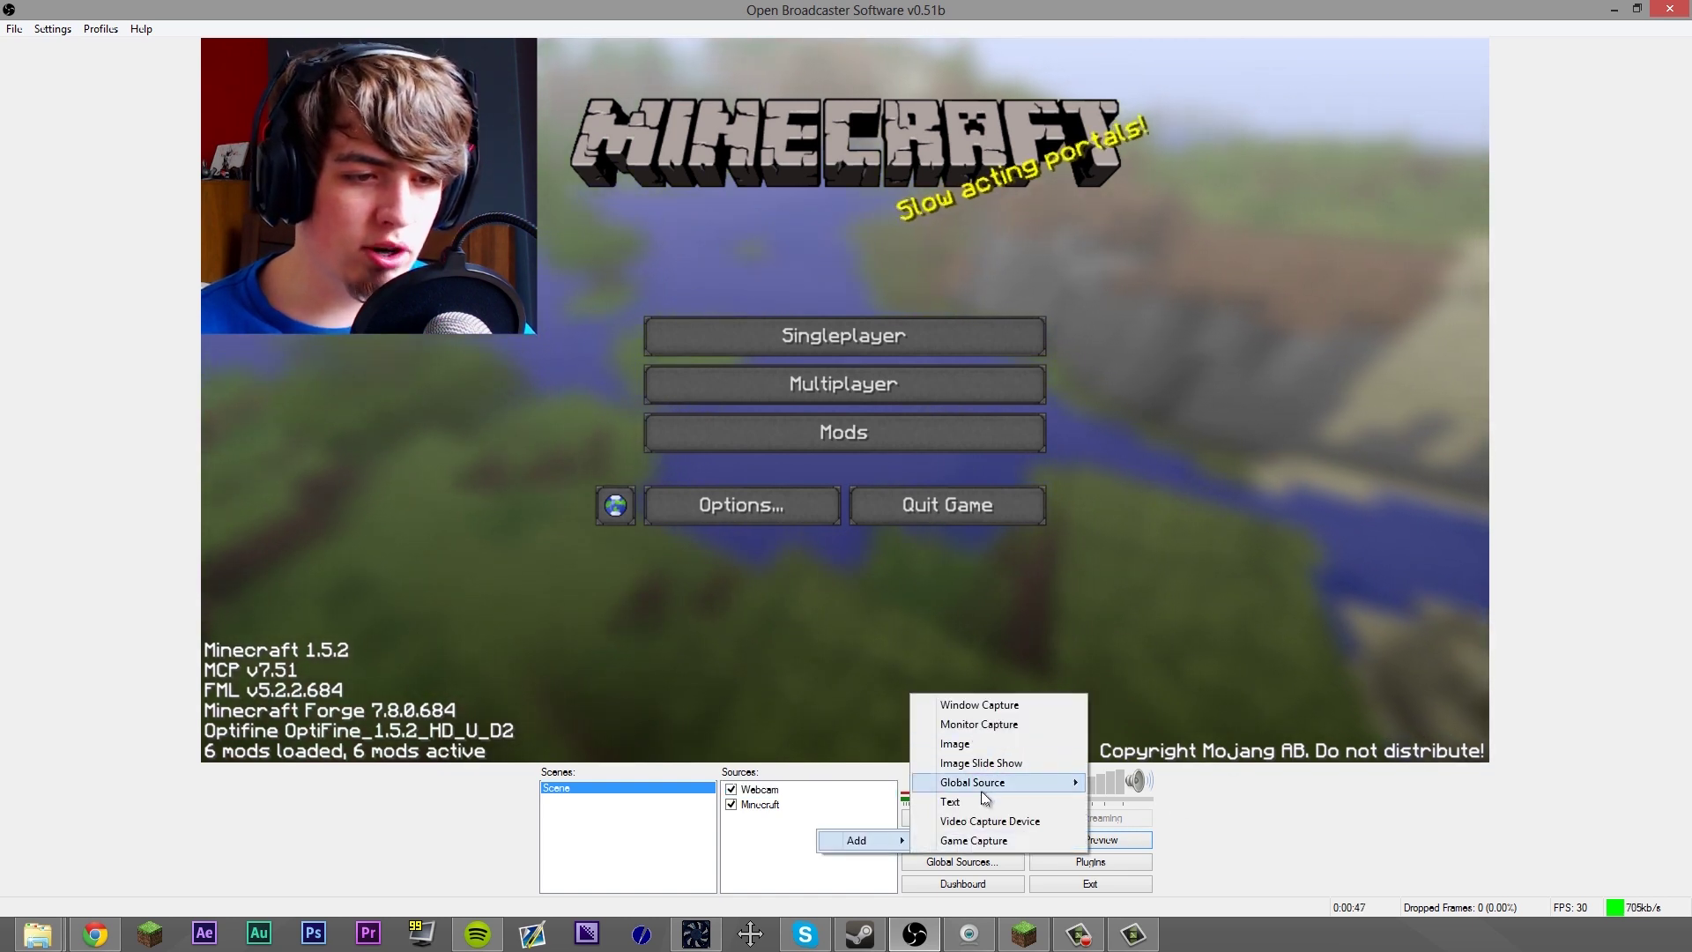
mouse_move(1014, 782)
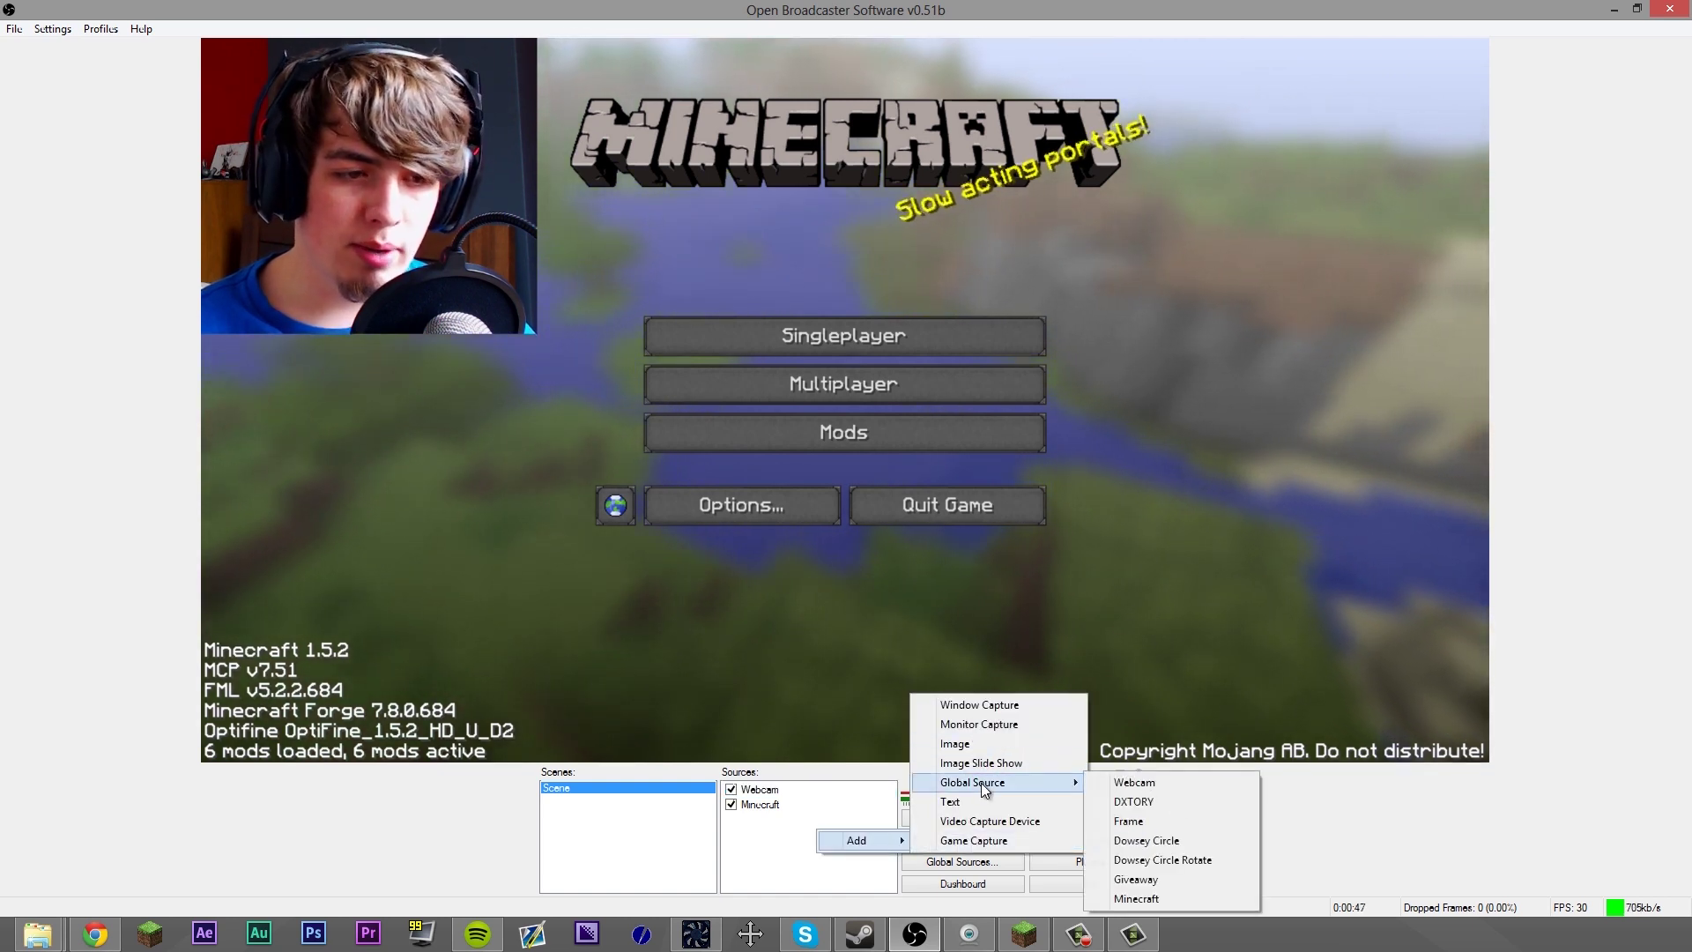
left_click(1133, 821)
key("Return")
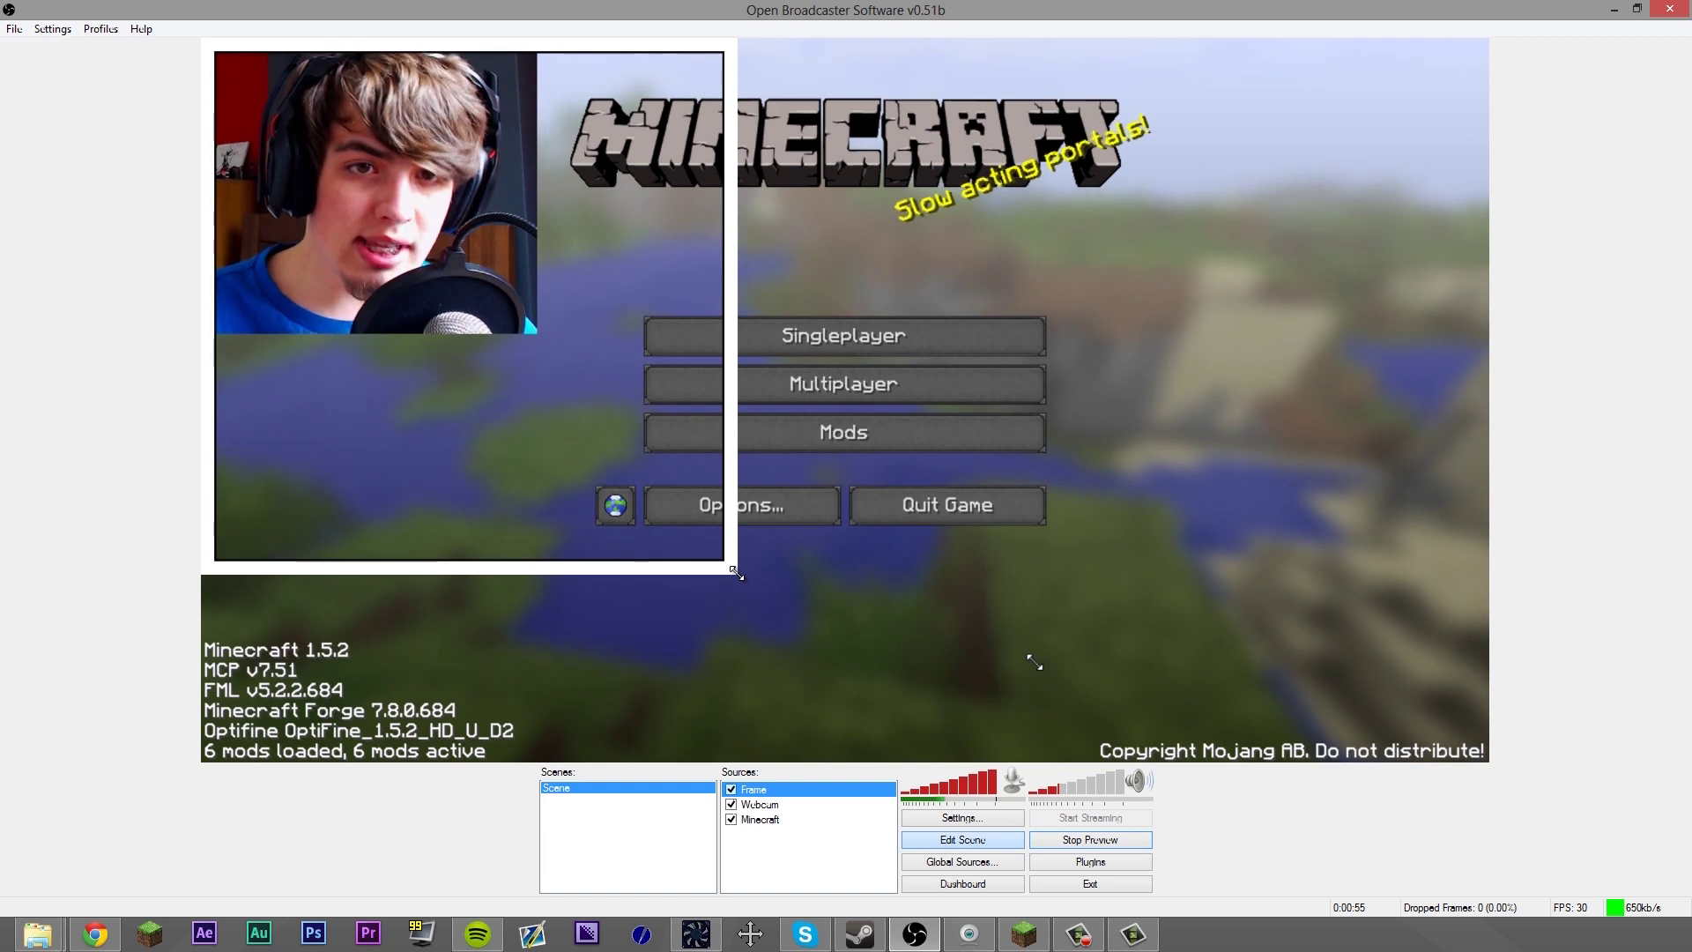
Size the white frame around the webcam and shift the webcam left inside it
left_click_drag(732, 569, 769, 431)
left_click_drag(968, 476, 499, 229)
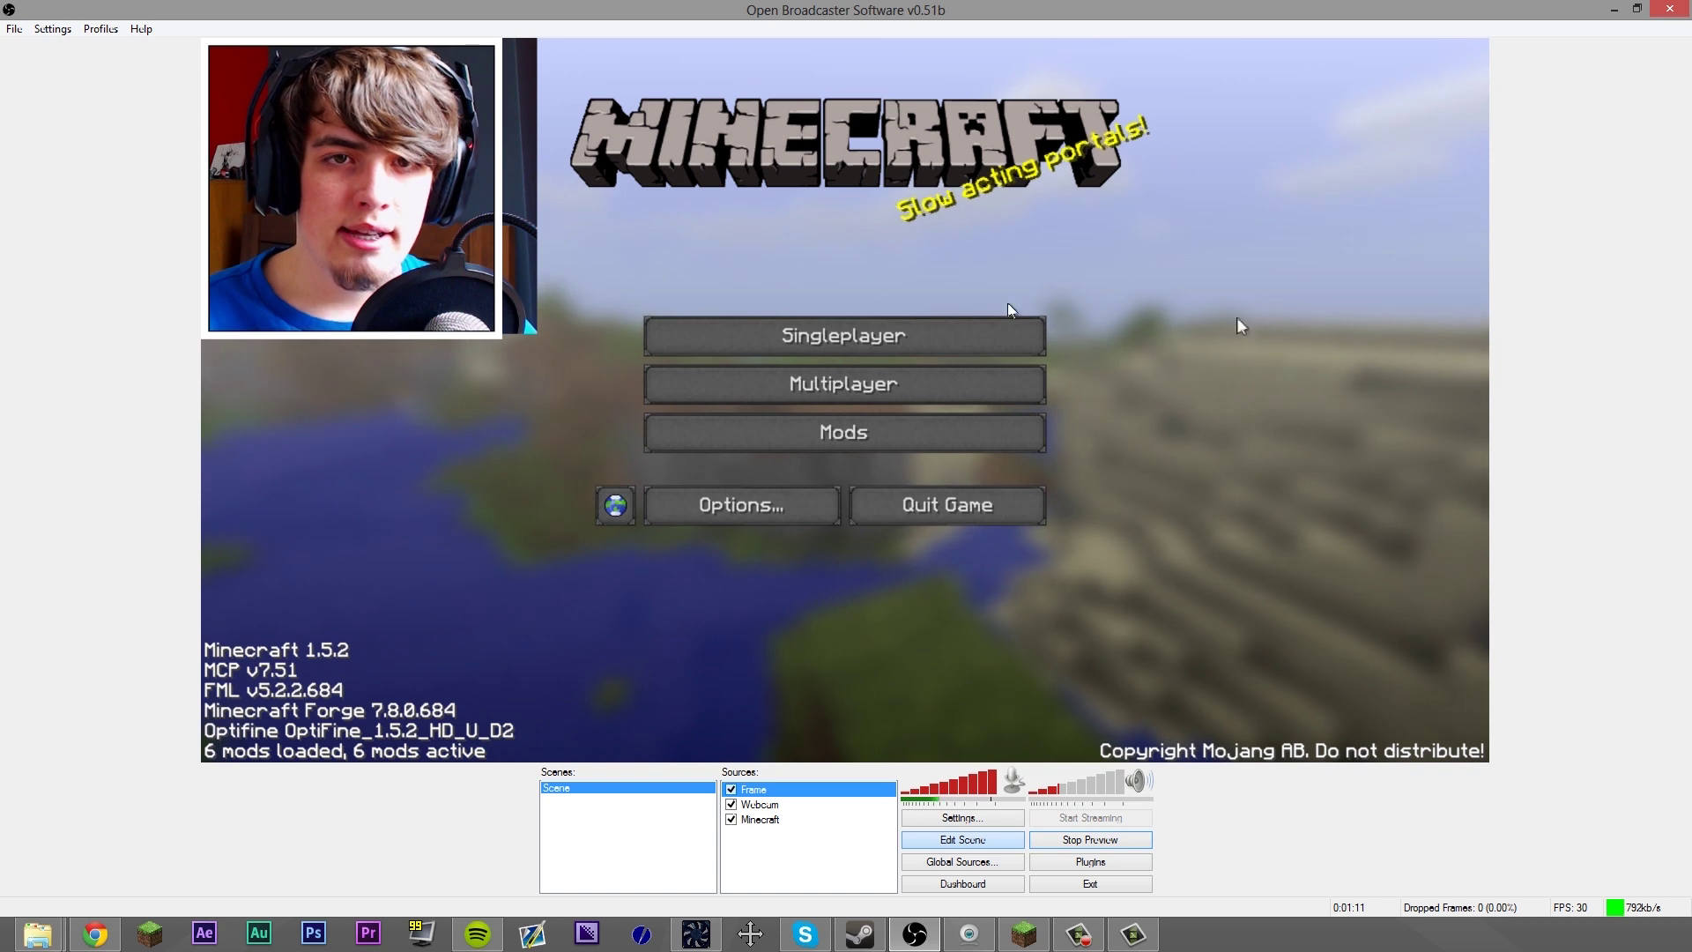
left_click(764, 809)
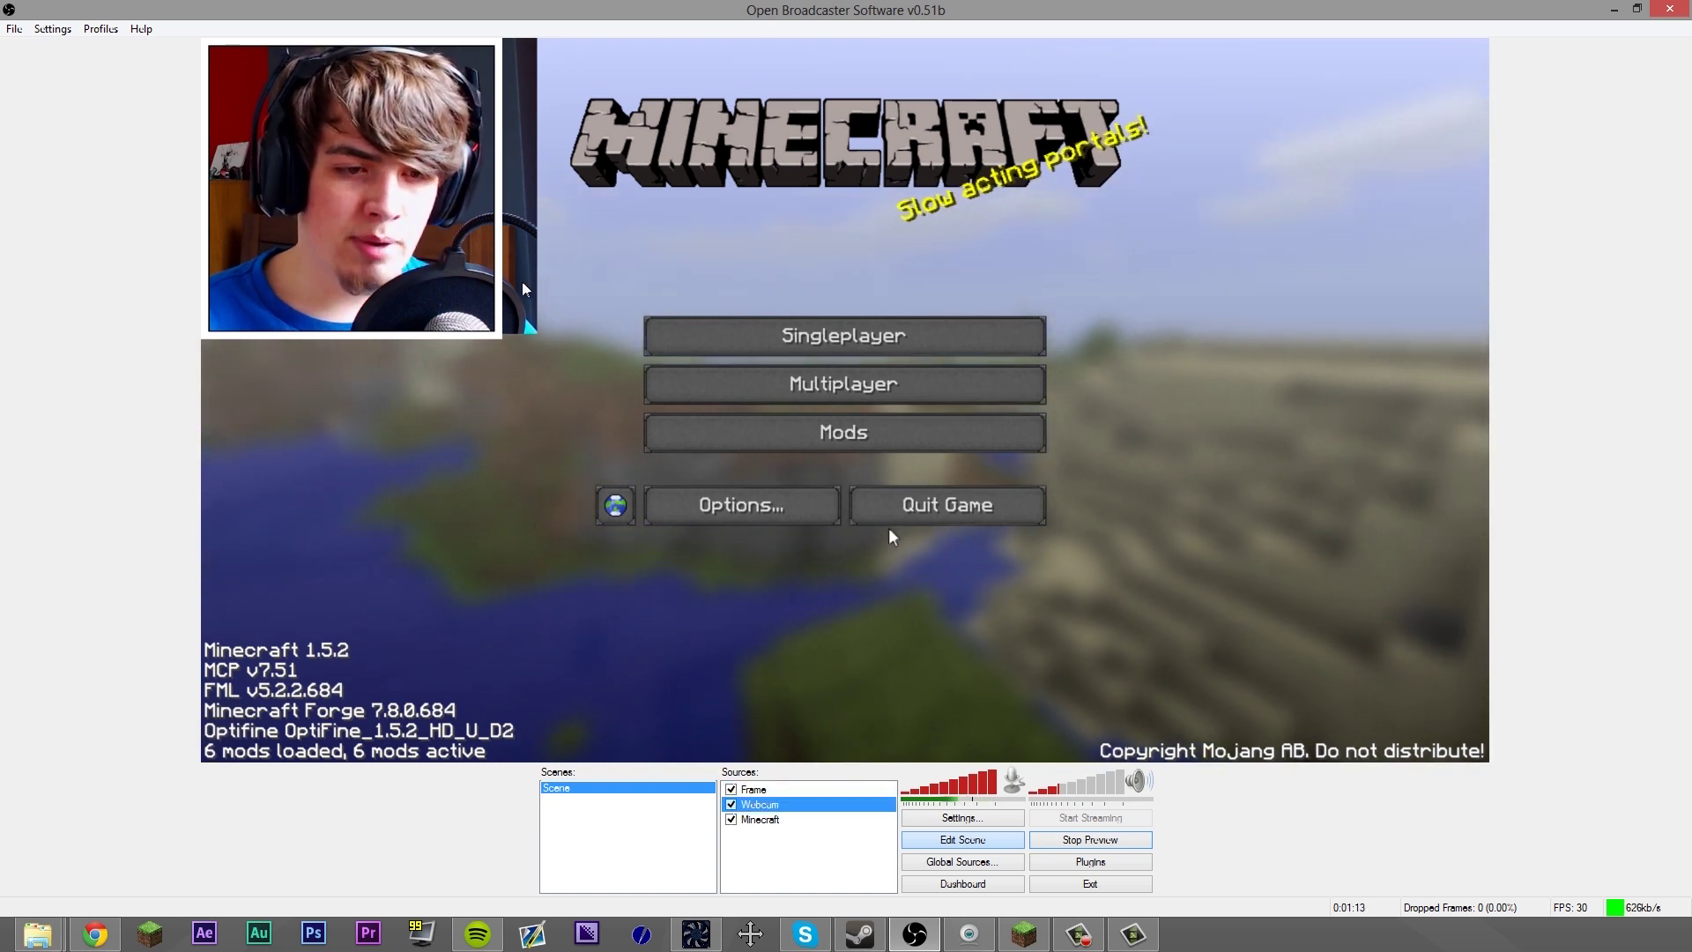
left_click_drag(444, 217, 396, 218)
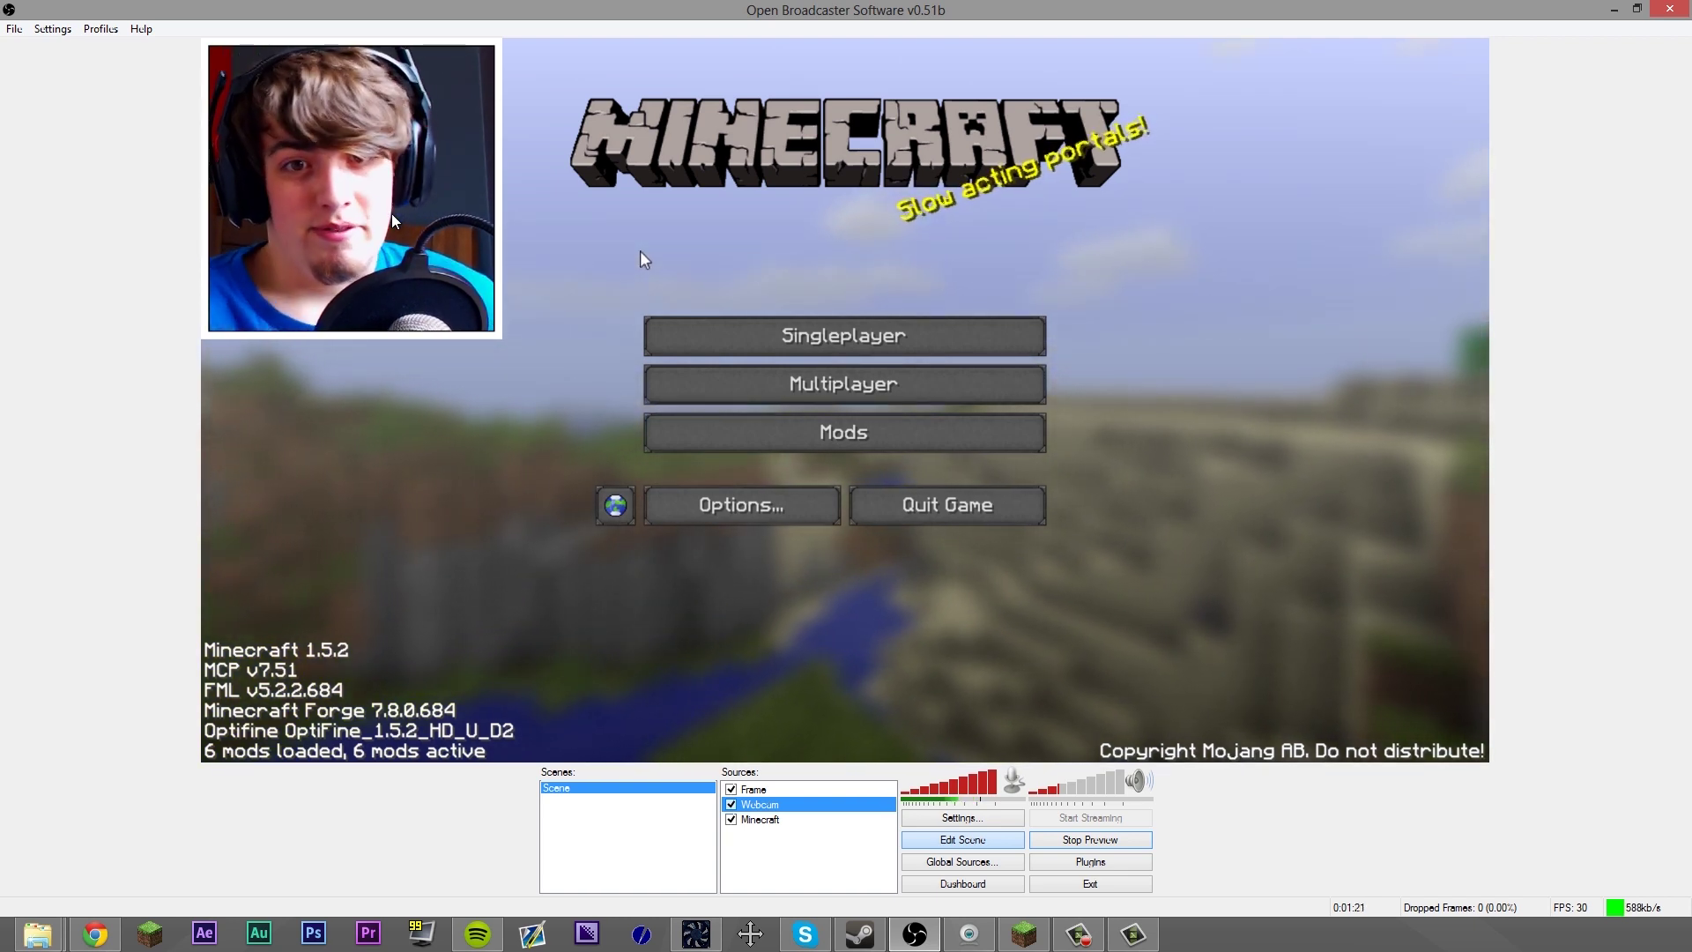
Add the Dowsey Circle Rotate global source to the scene with its suggested name
left_click(765, 862)
right_click(766, 862)
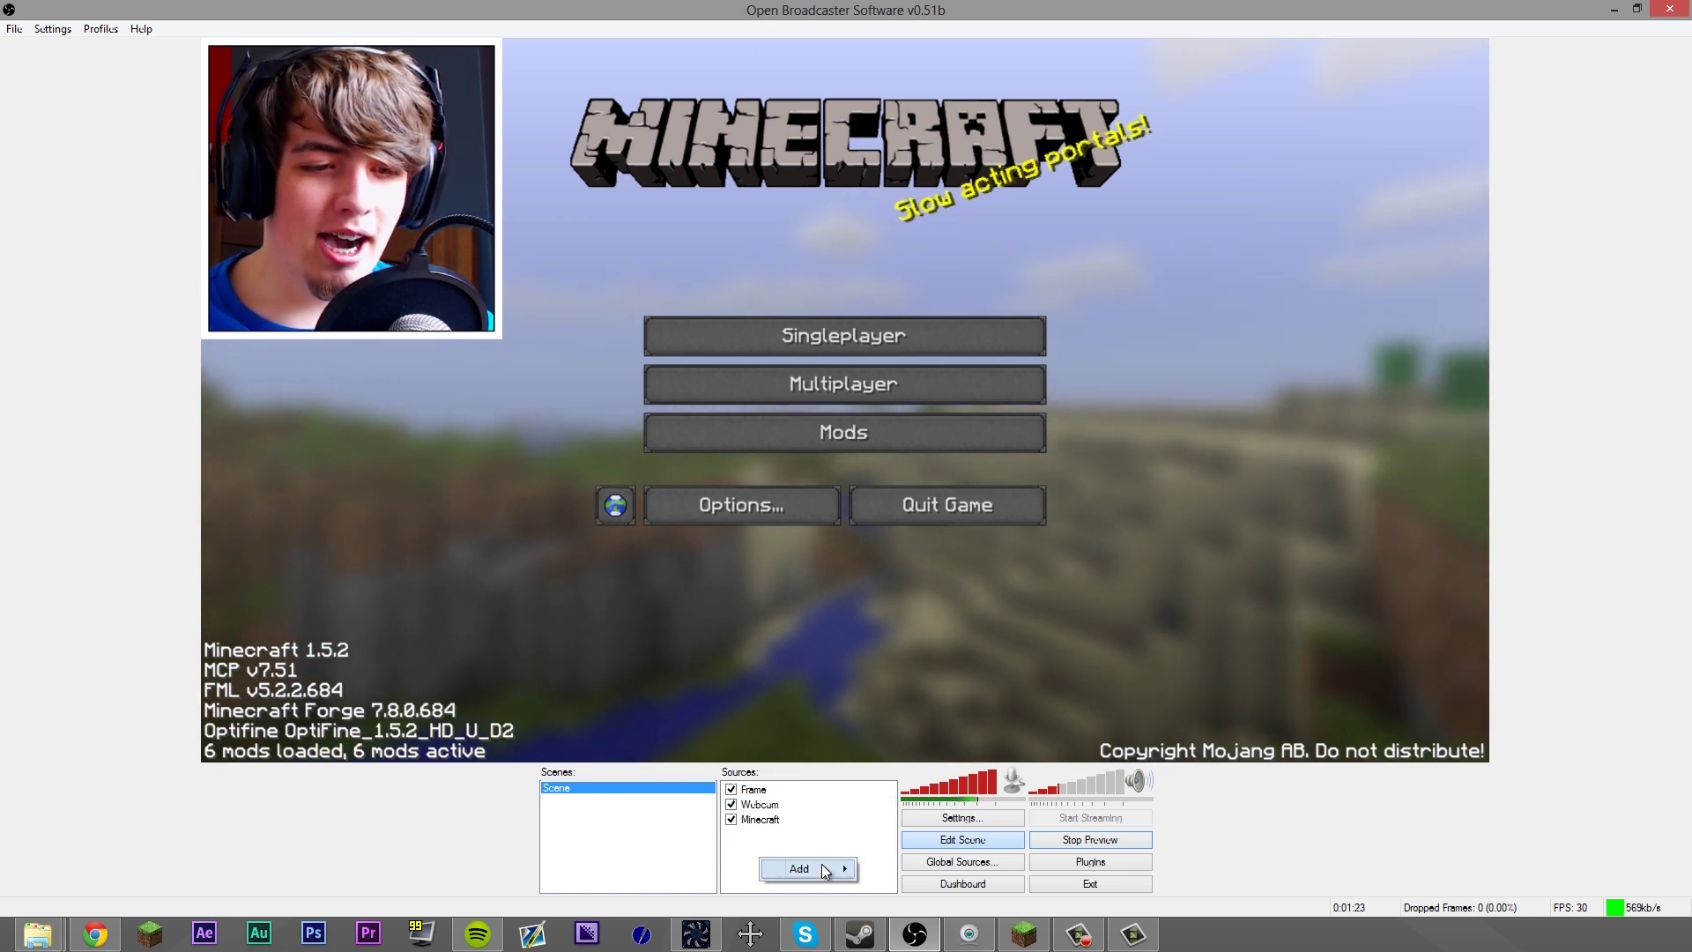
mouse_move(820, 869)
mouse_move(924, 816)
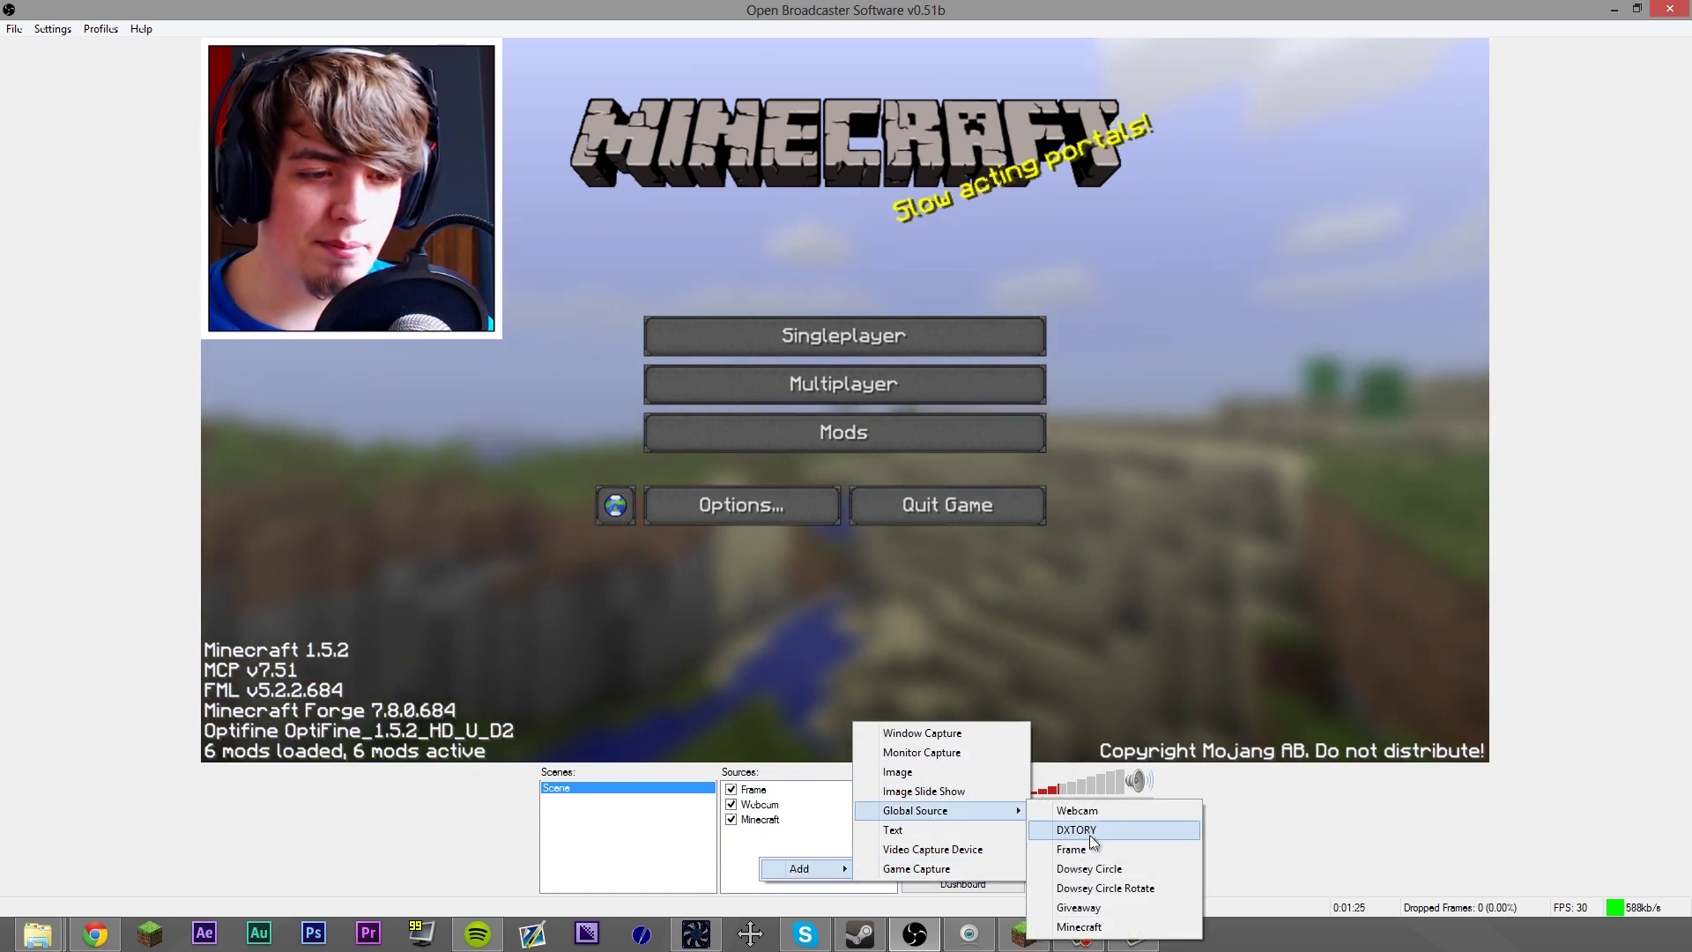
left_click(1104, 887)
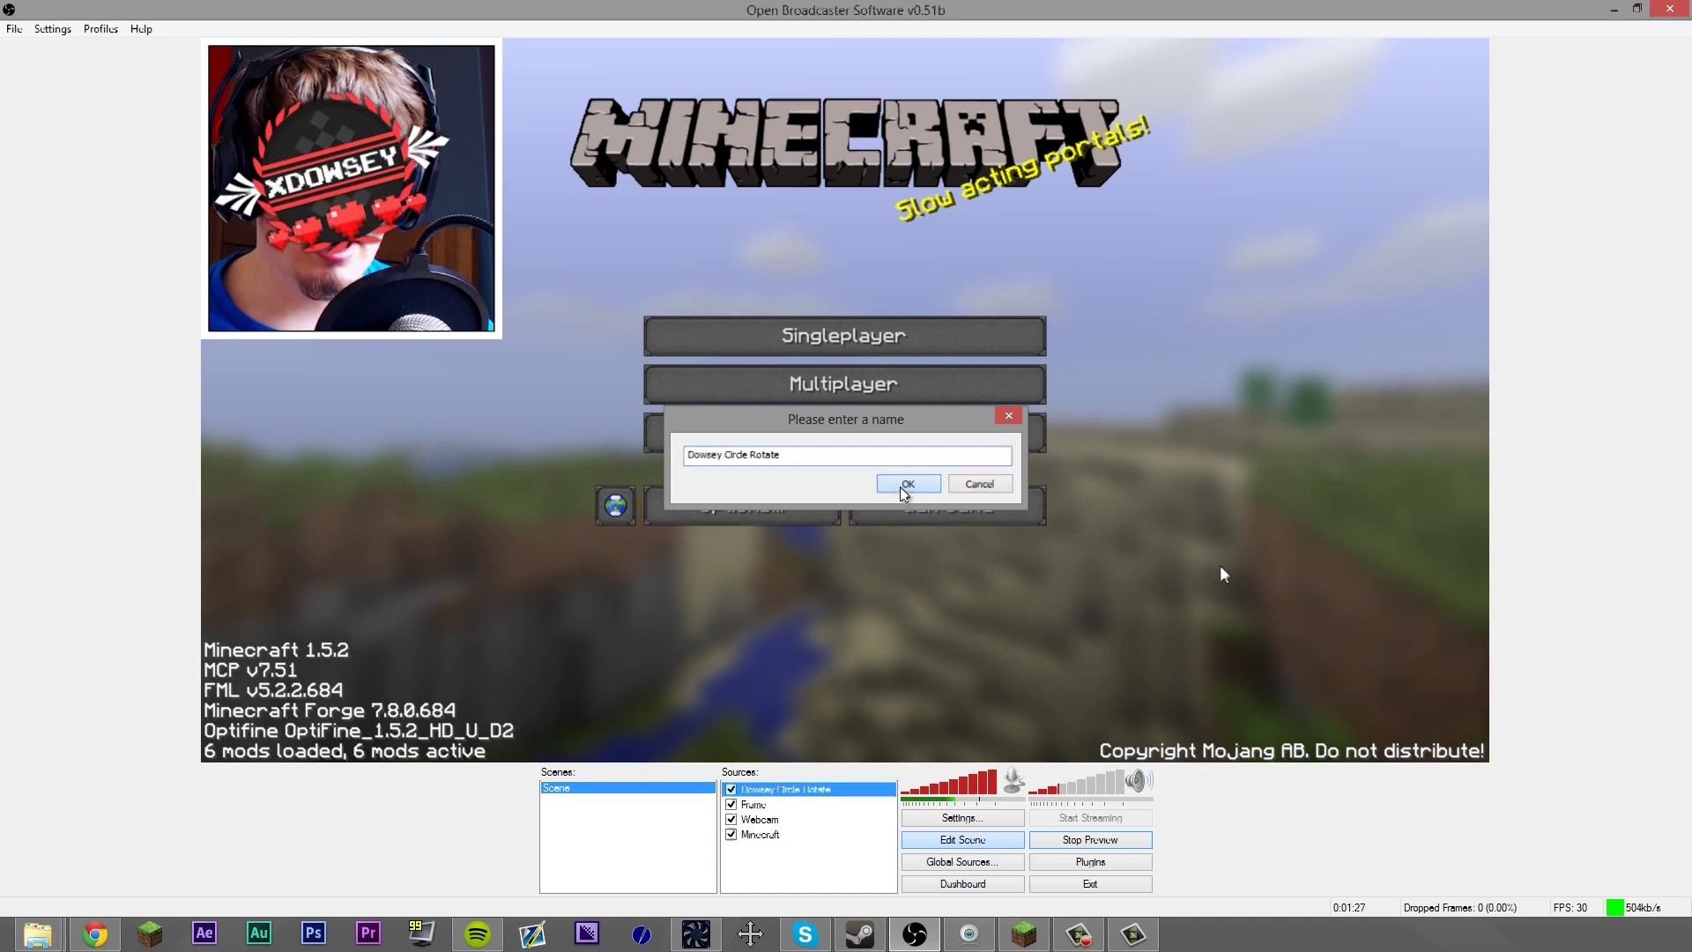
left_click(907, 484)
Move and enlarge the rotating logo onto the webcam's lower-right corner, then stop the preview
left_click_drag(377, 73, 1098, 208)
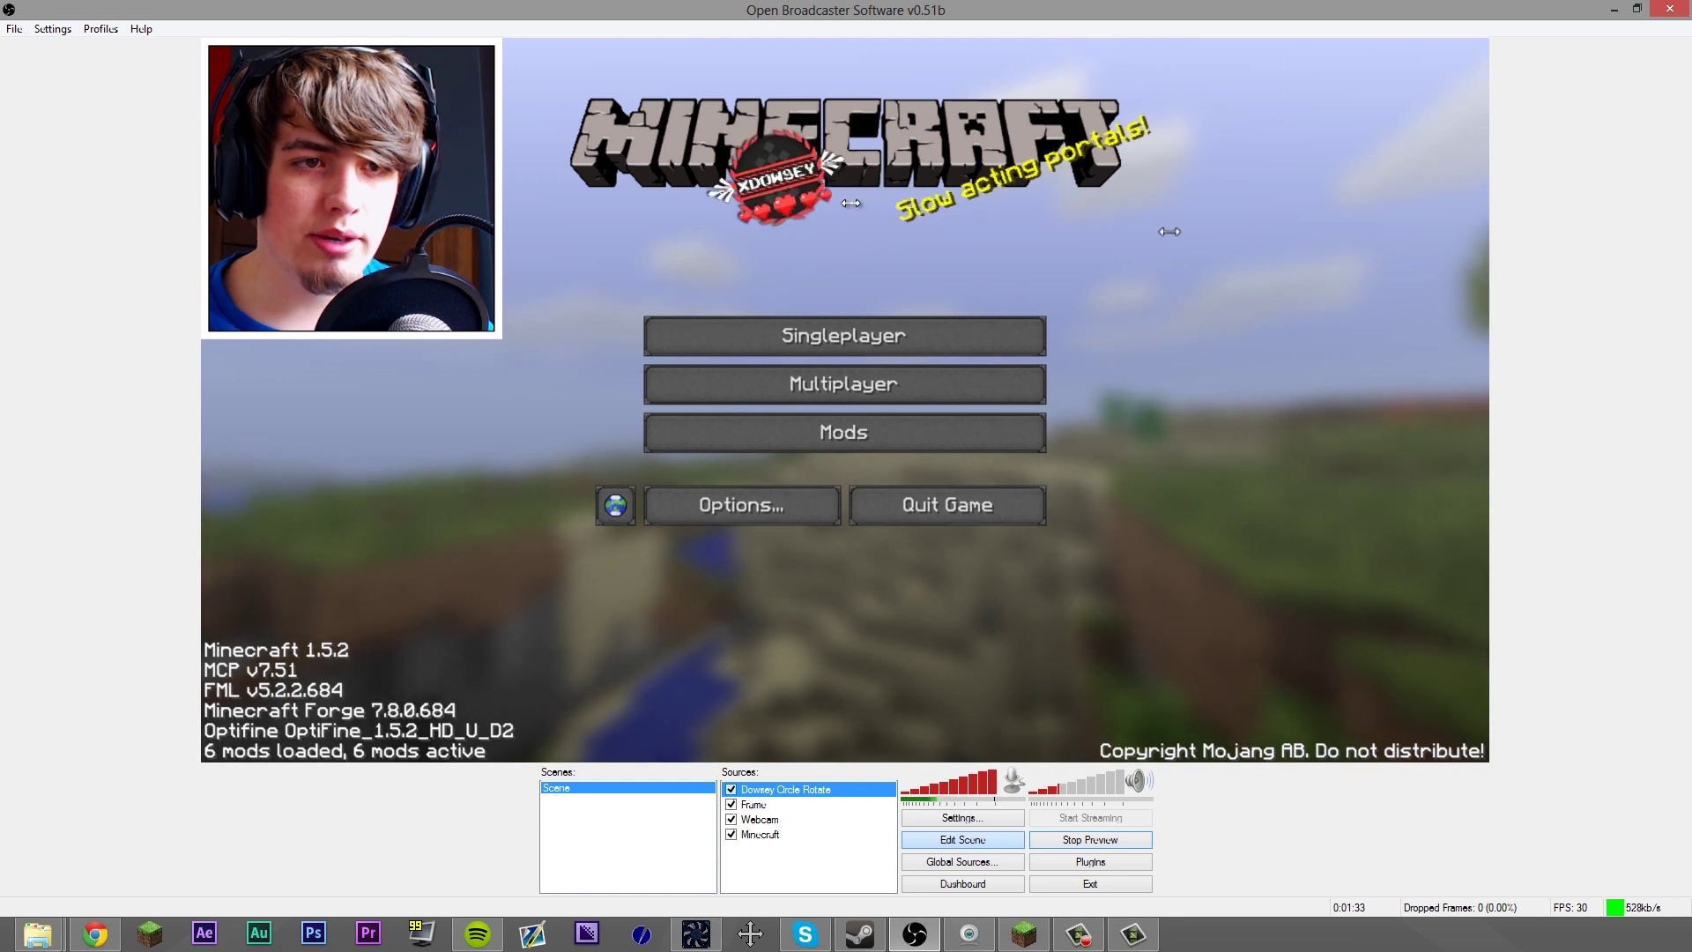
left_click_drag(1096, 208, 761, 377)
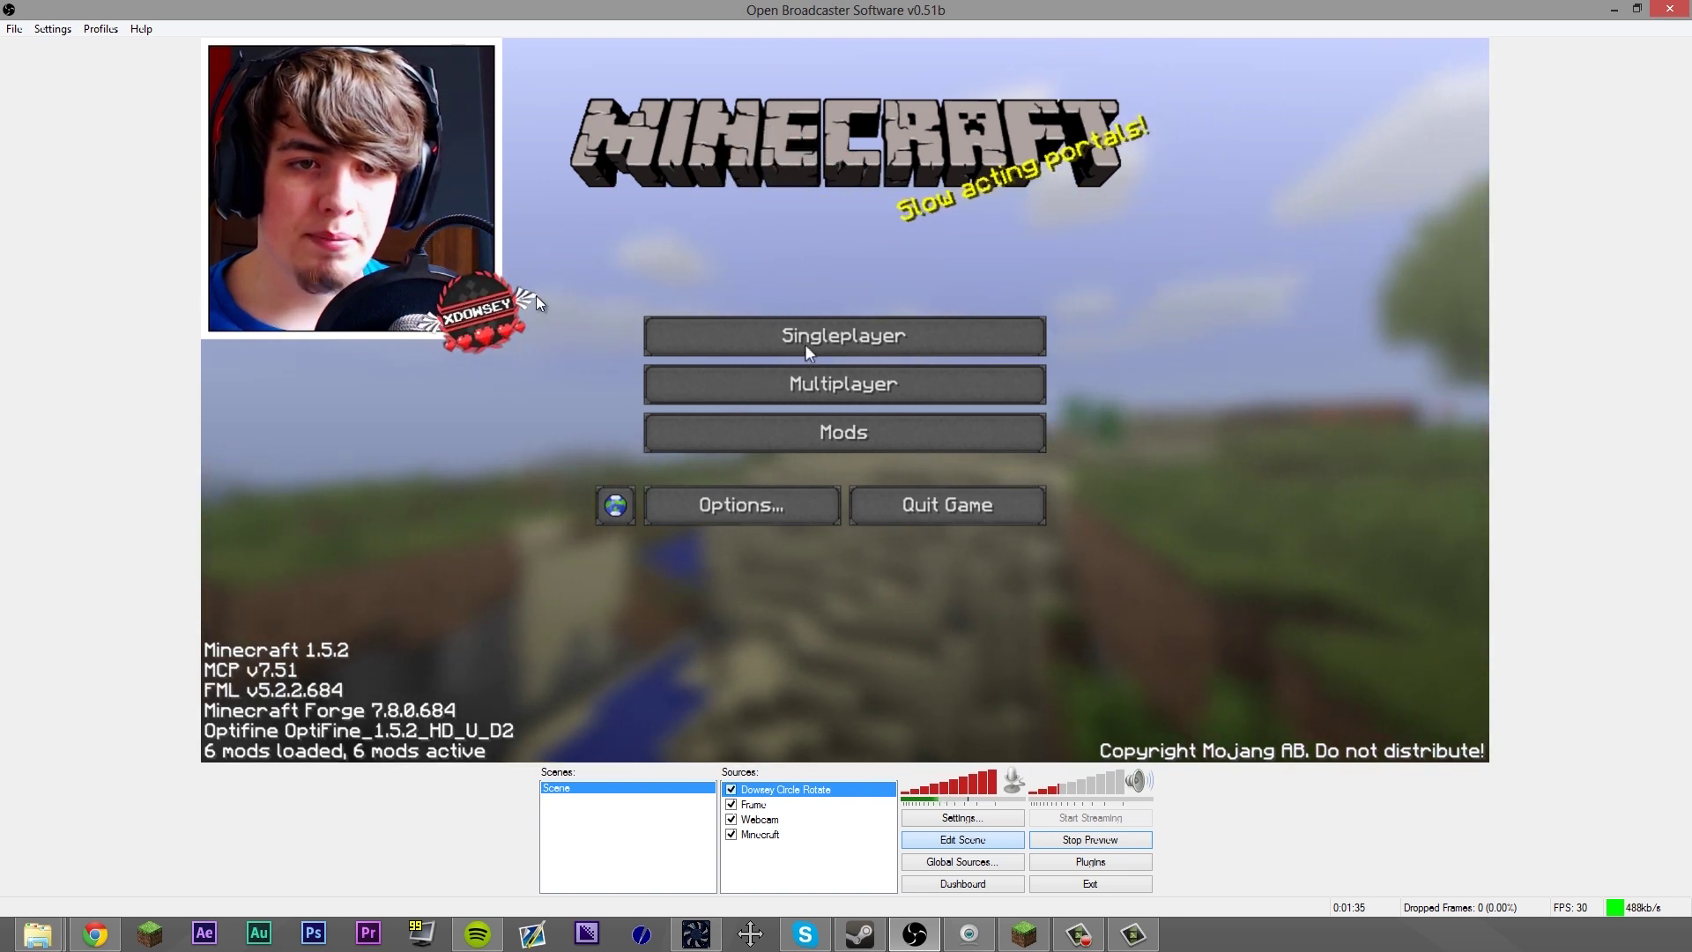
left_click_drag(735, 299, 731, 229)
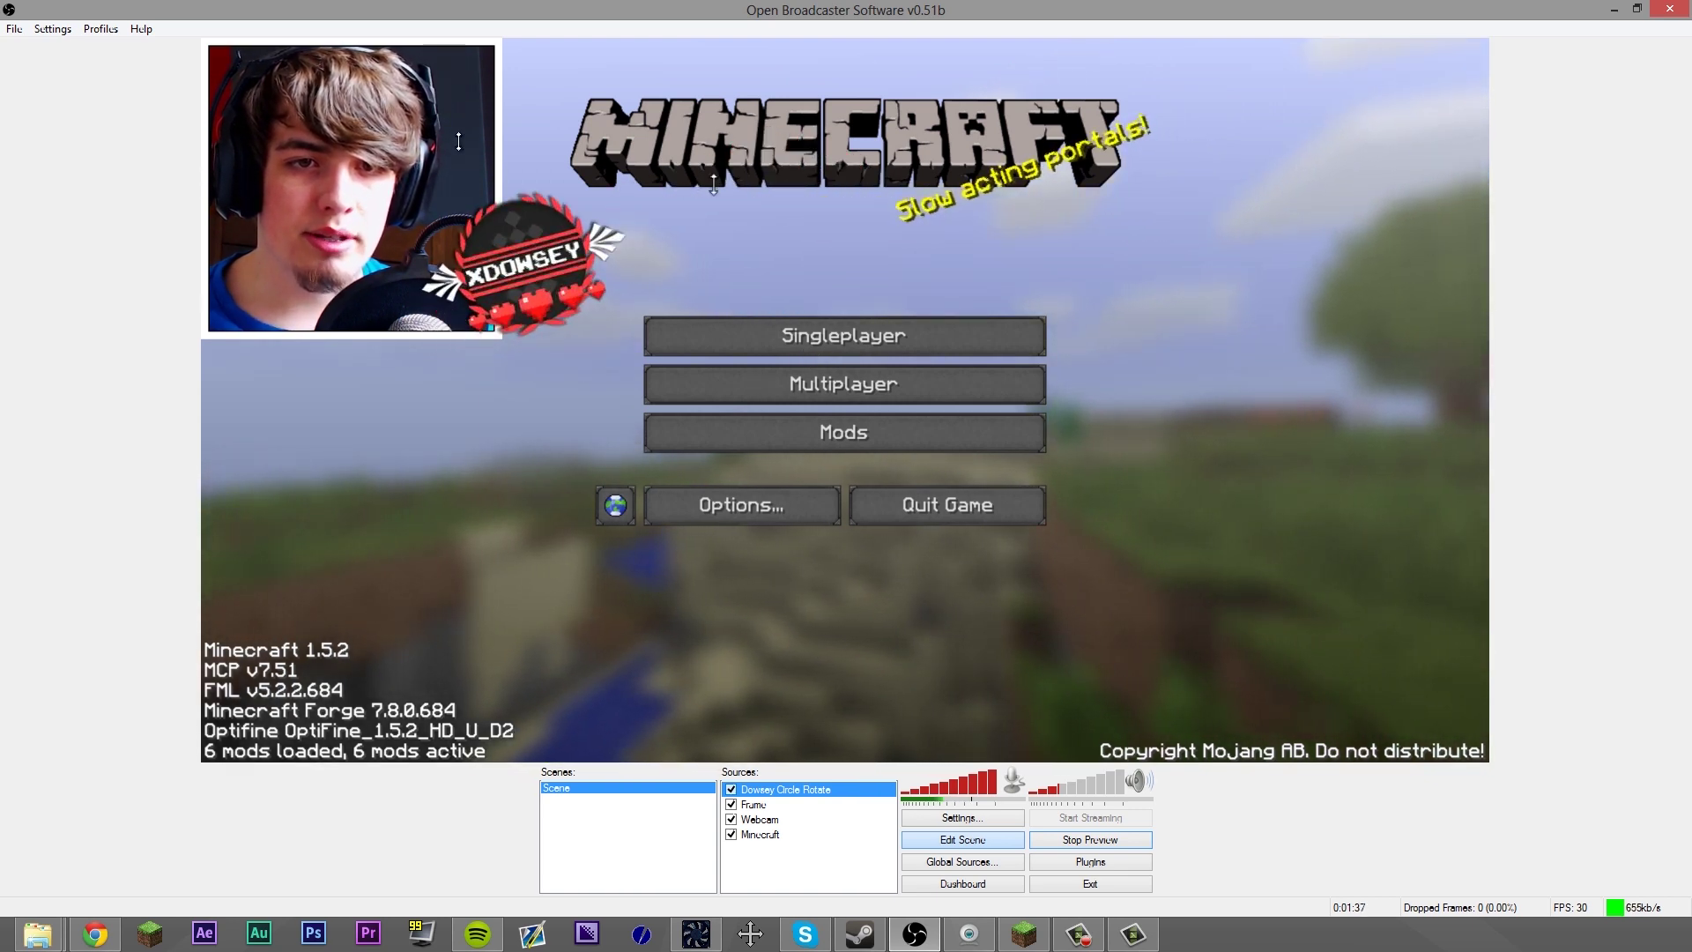
left_click_drag(823, 268, 754, 342)
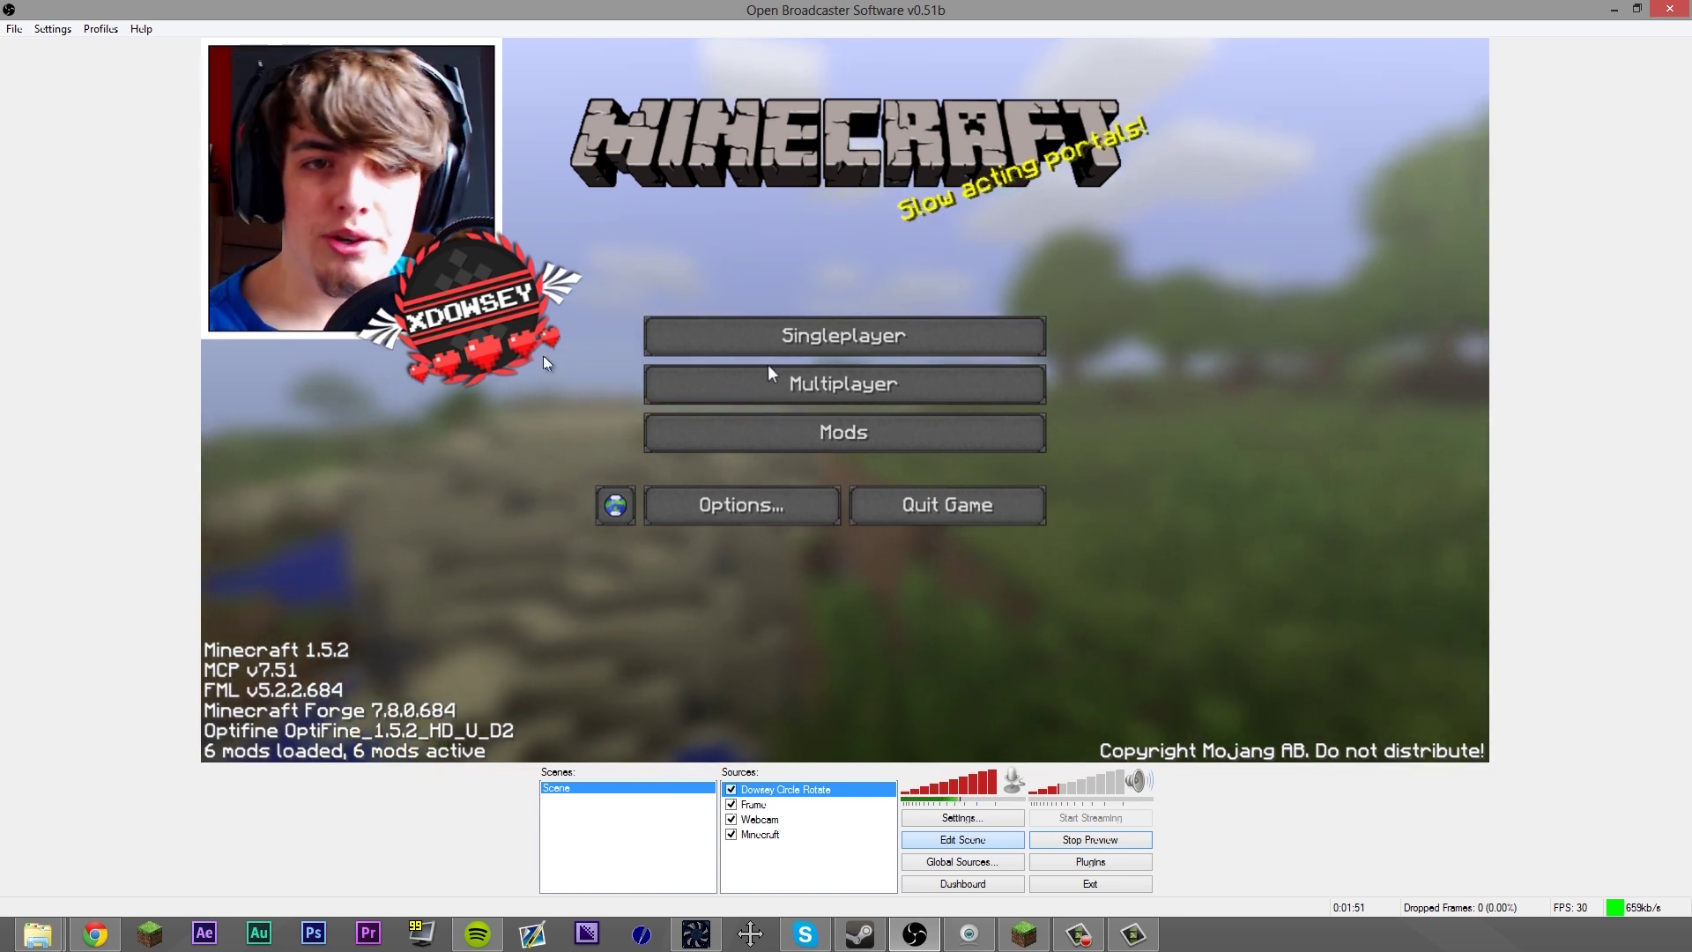
left_click(1093, 843)
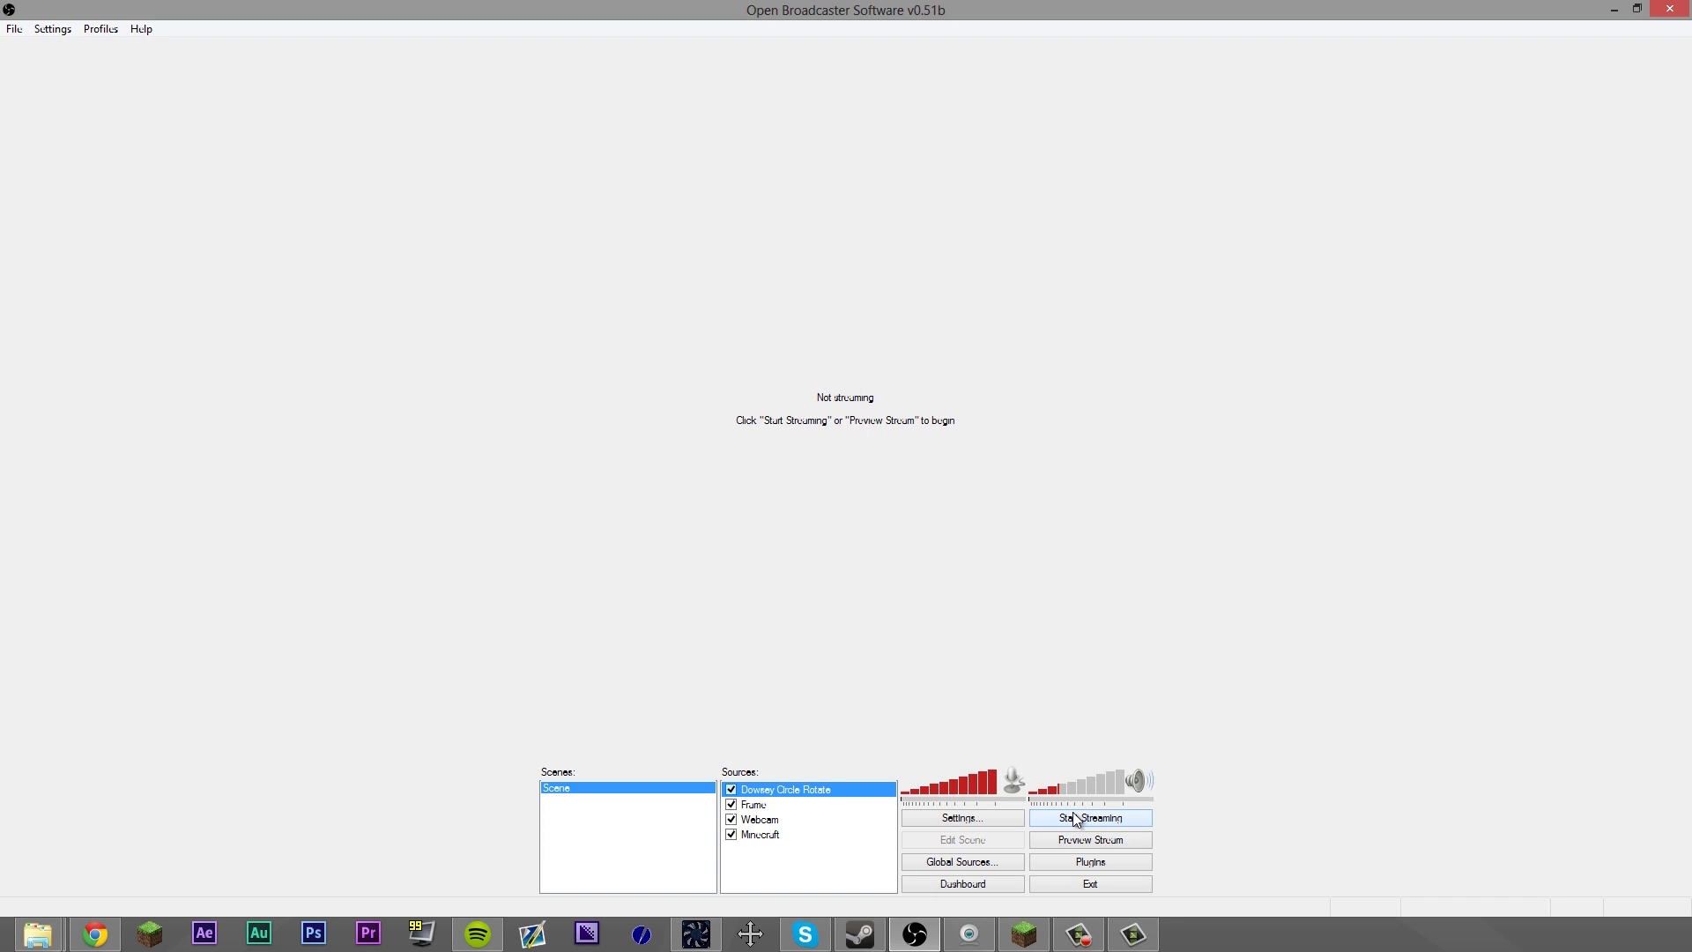
Check the OBS Remote v1.1 plugin details in the plugin list, then start a new Chrome tab
left_click(1129, 862)
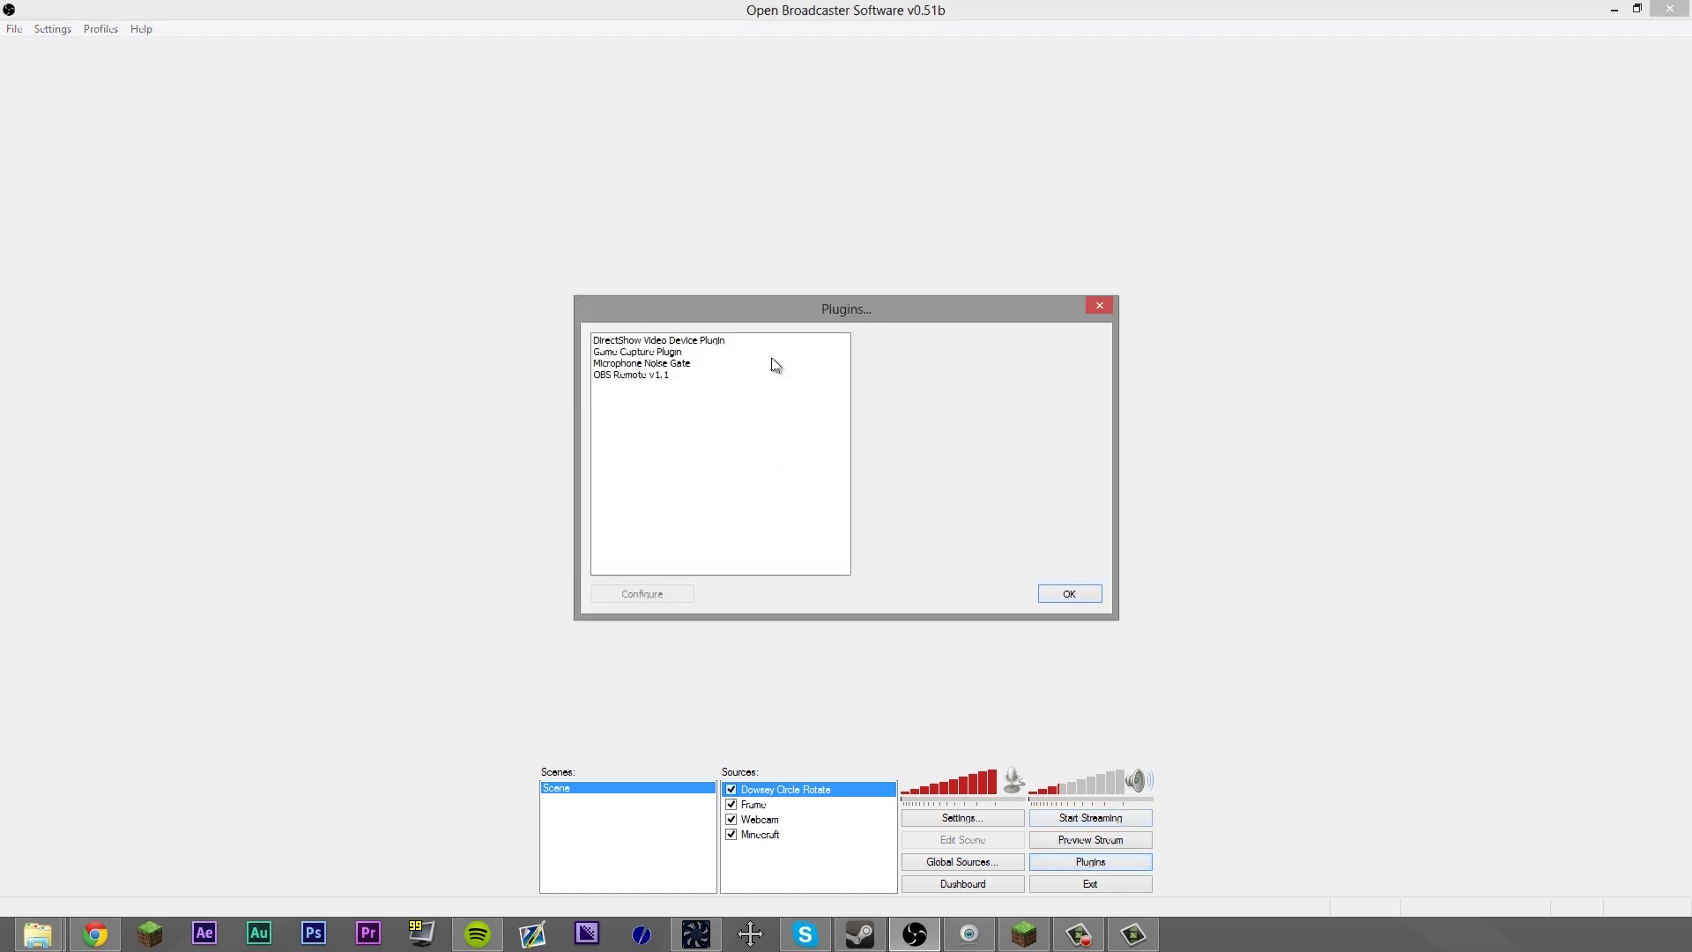
left_click_drag(812, 315, 703, 255)
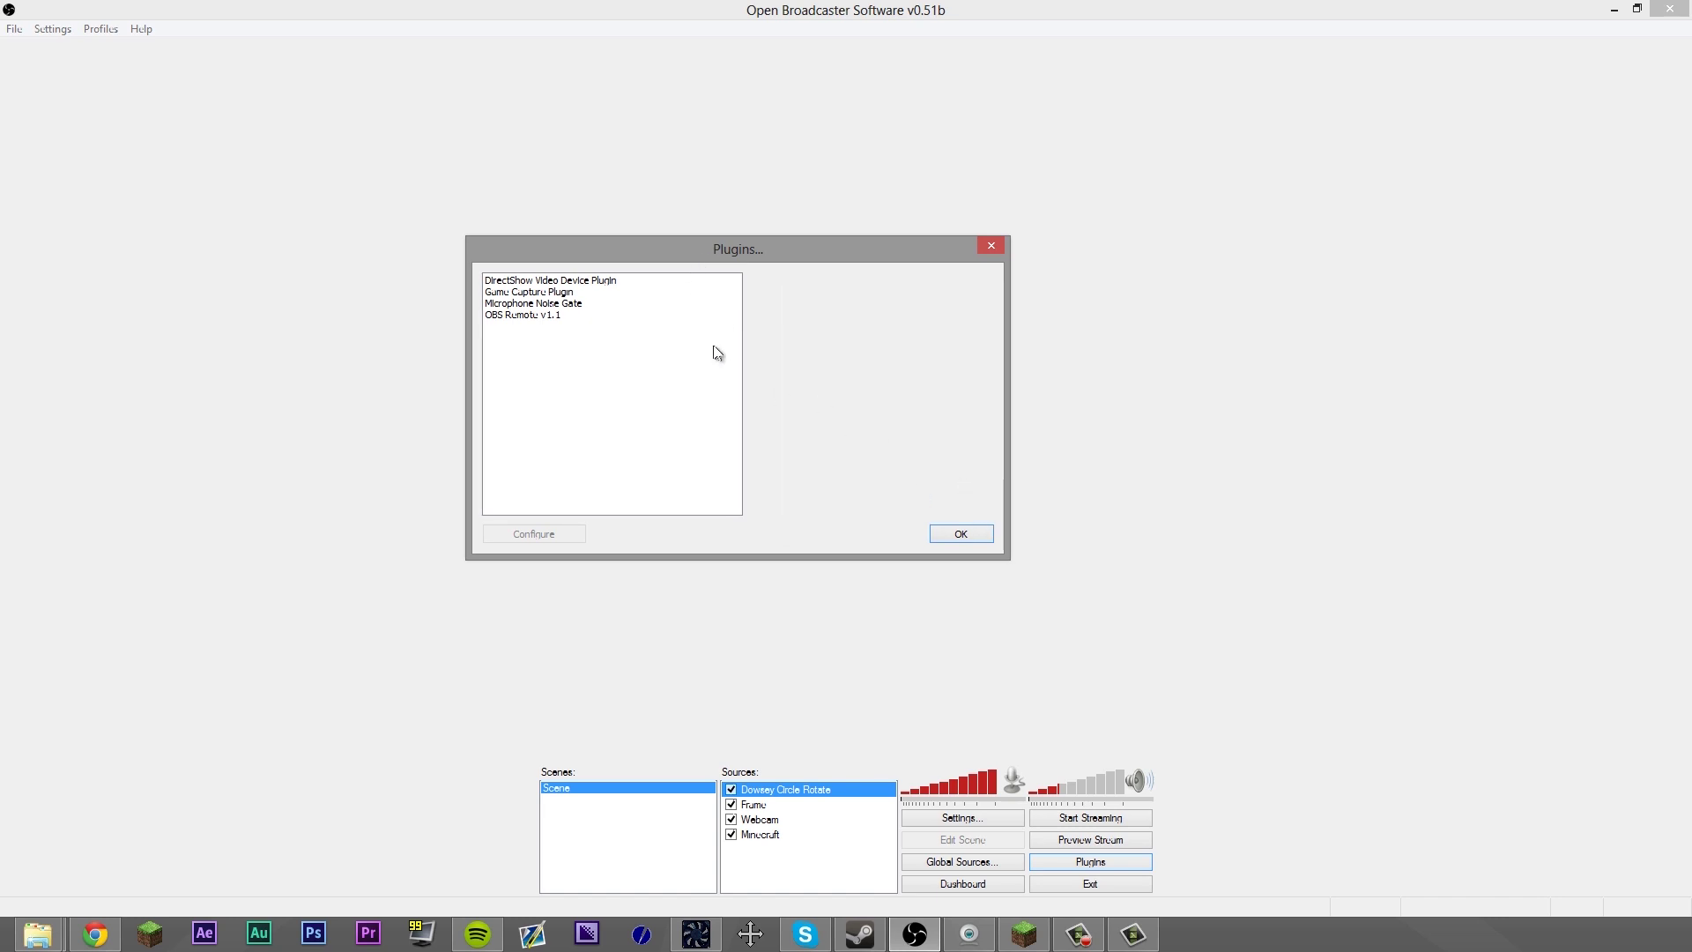
left_click(534, 316)
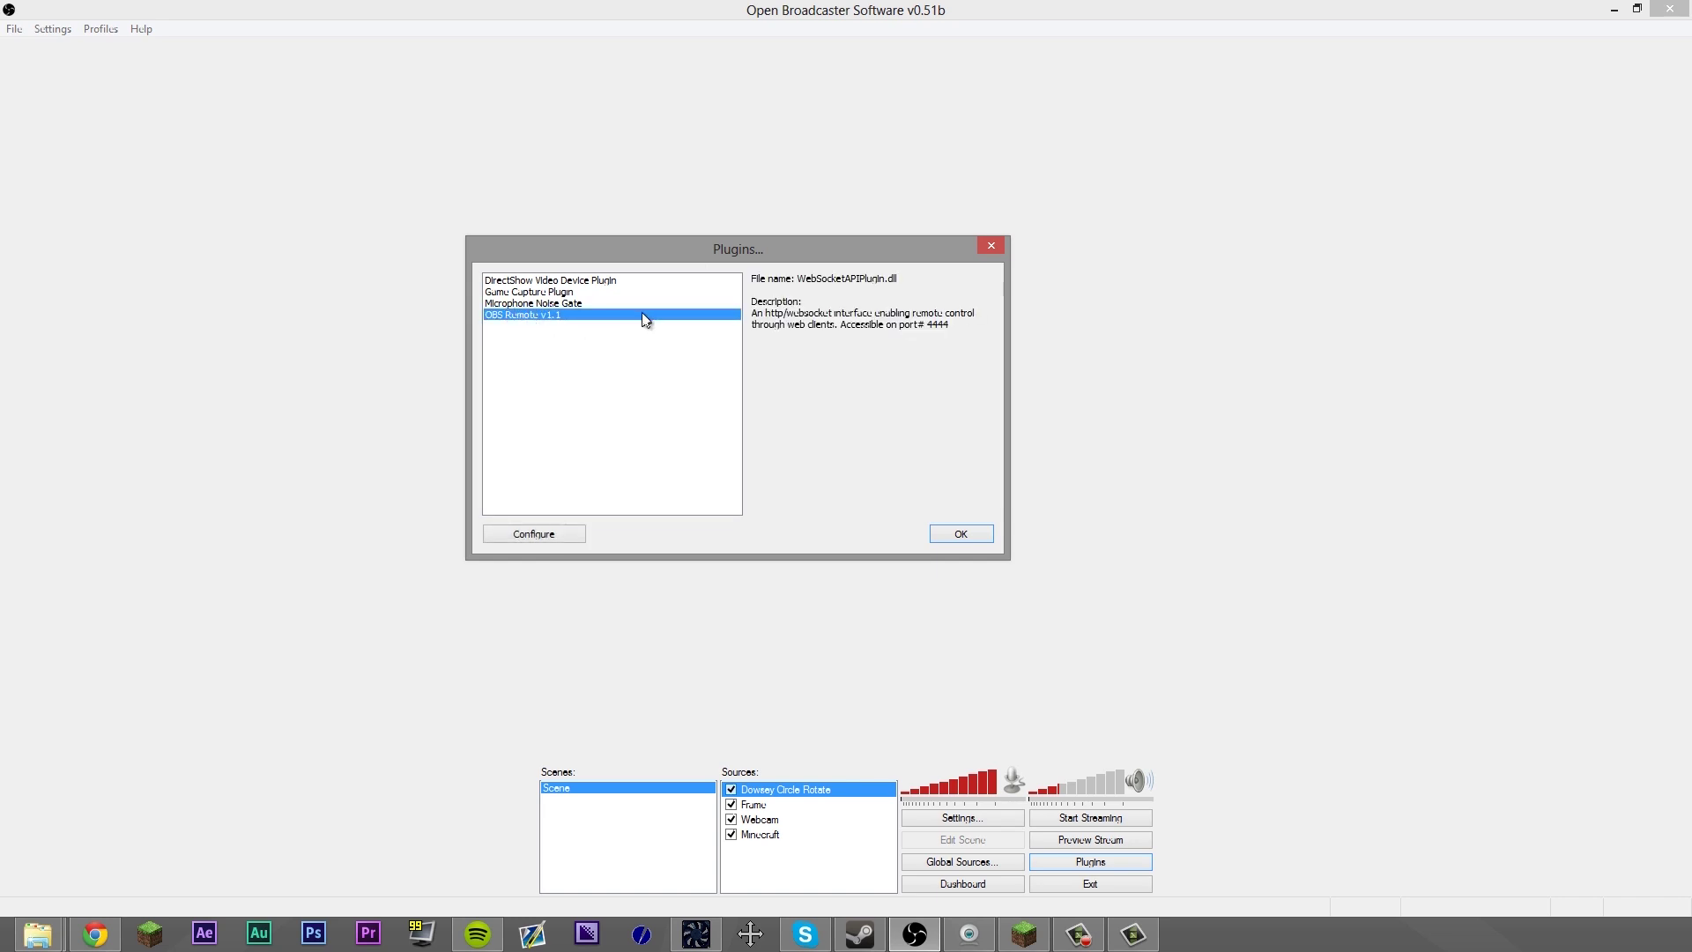
left_click(961, 534)
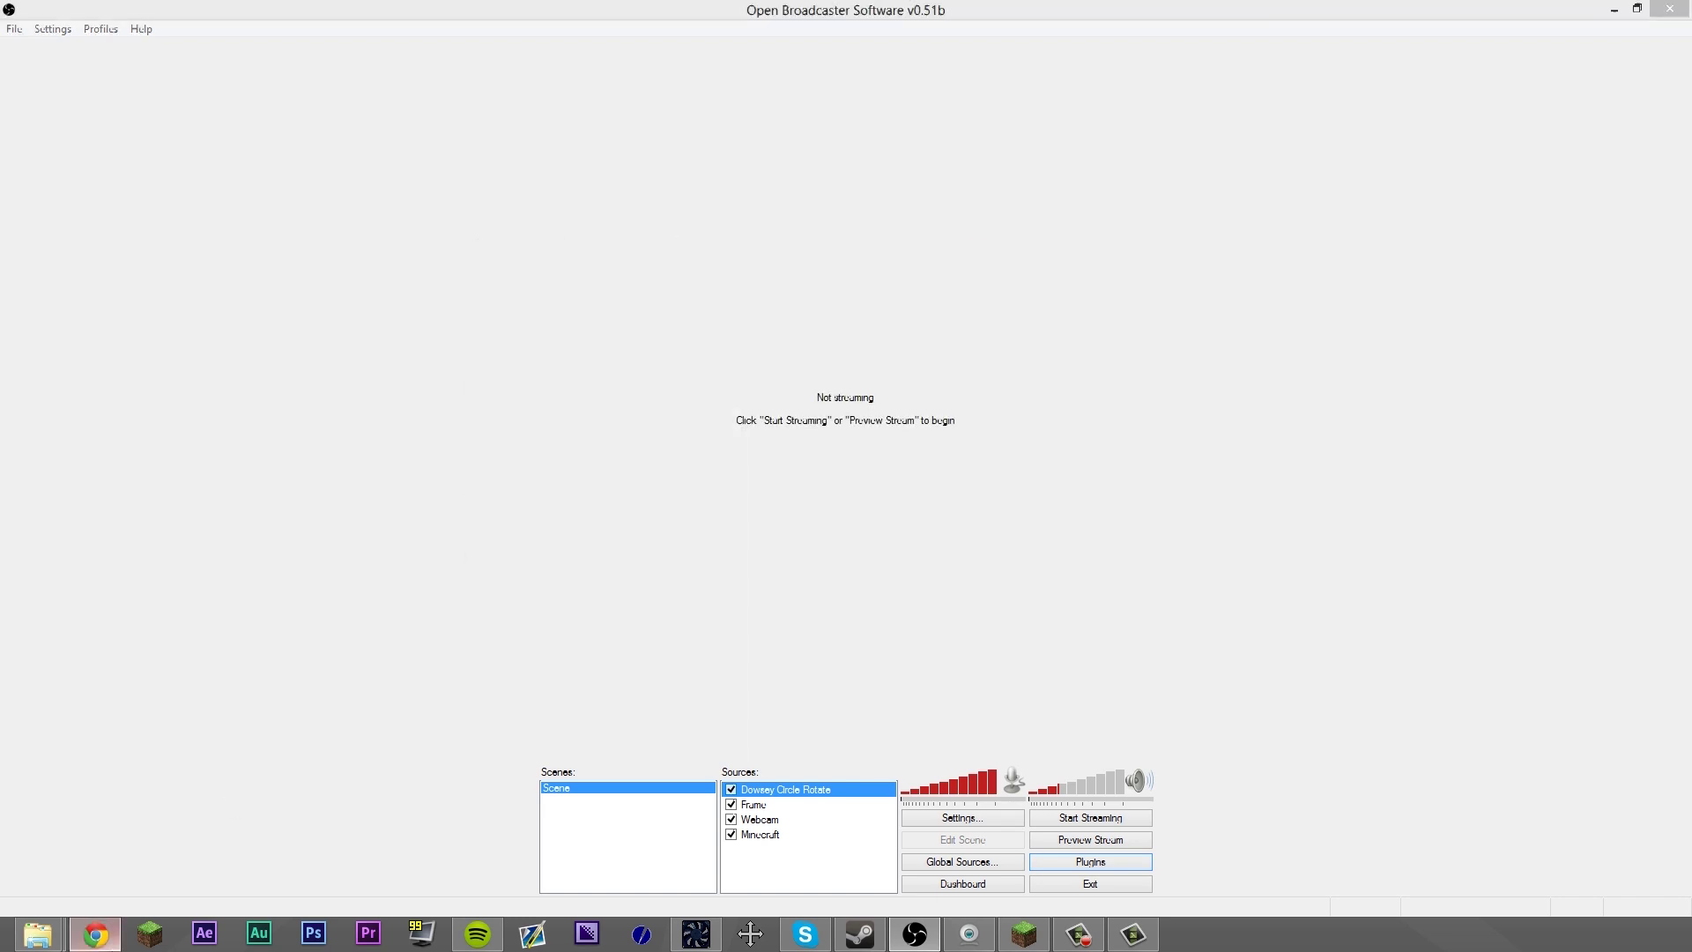
left_click(95, 934)
left_click(700, 12)
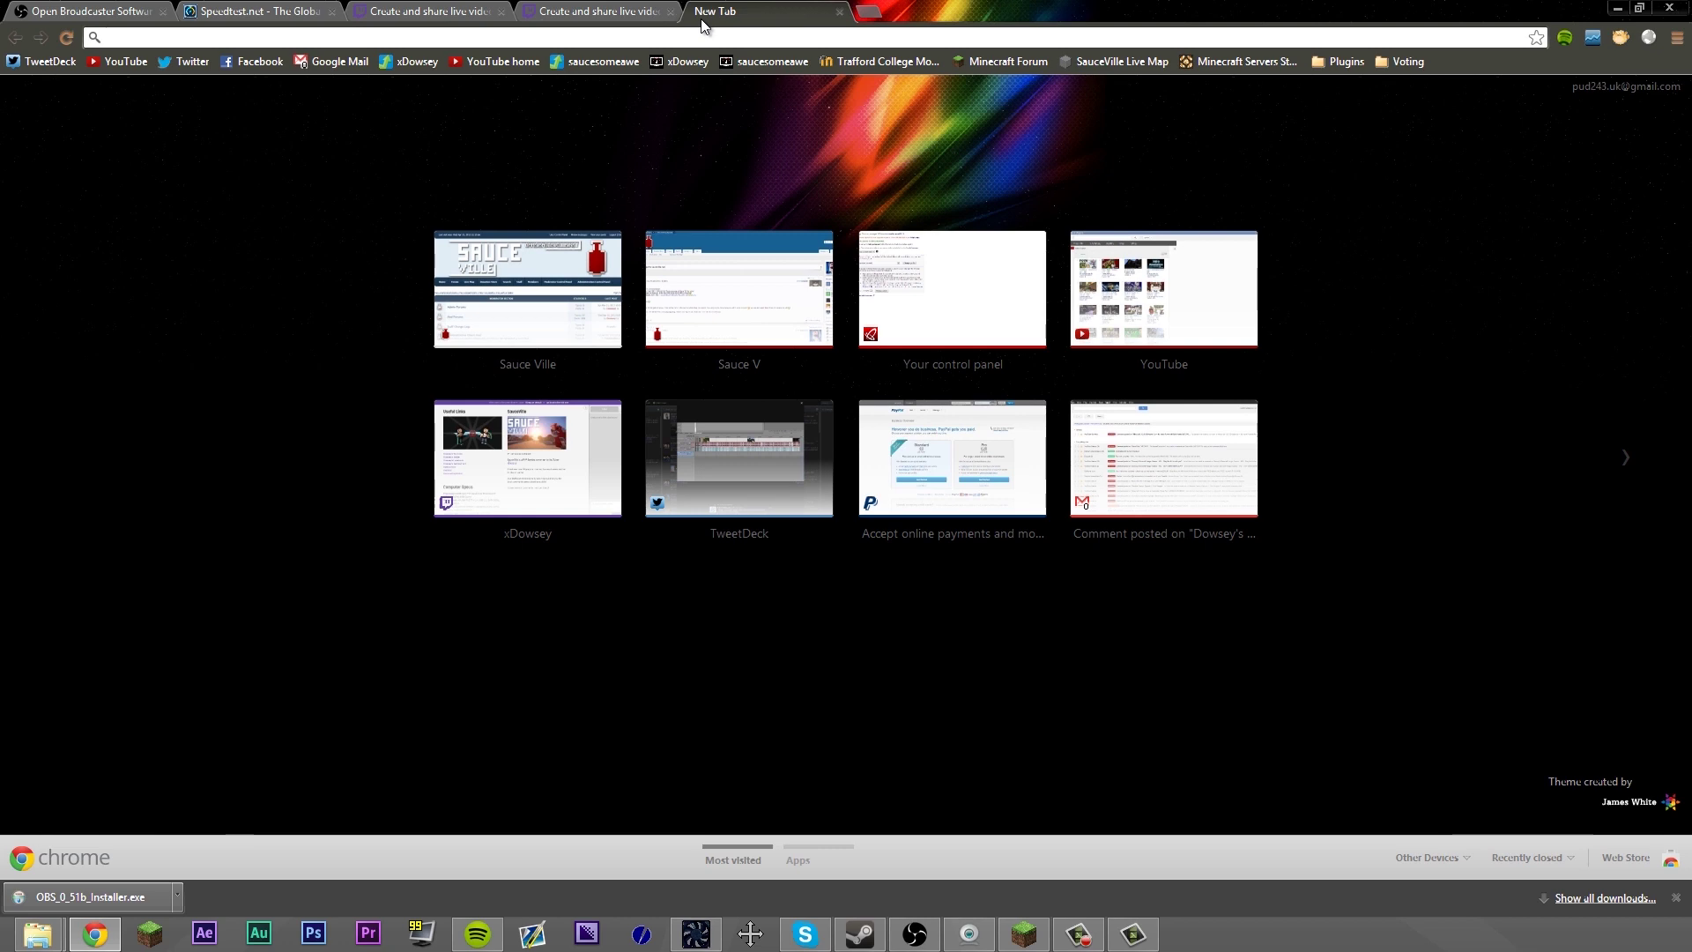
Launch the remote client on obsremote.com and log in with the remote password and Twitch account
type("obs")
key("Return")
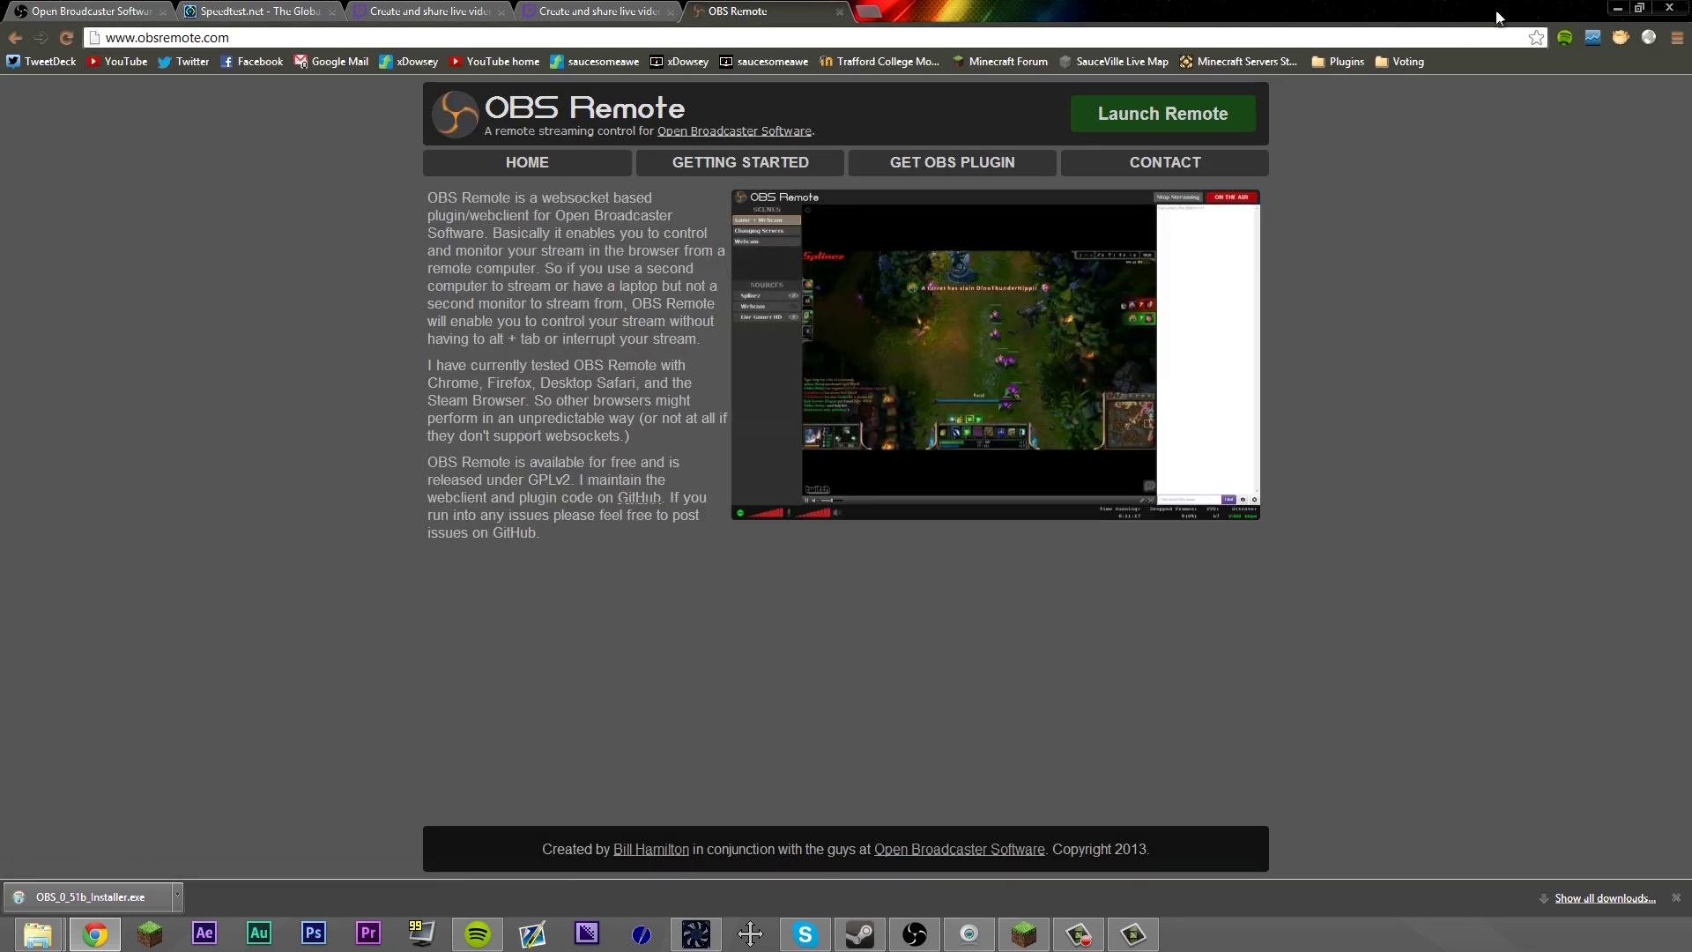
left_click(1156, 134)
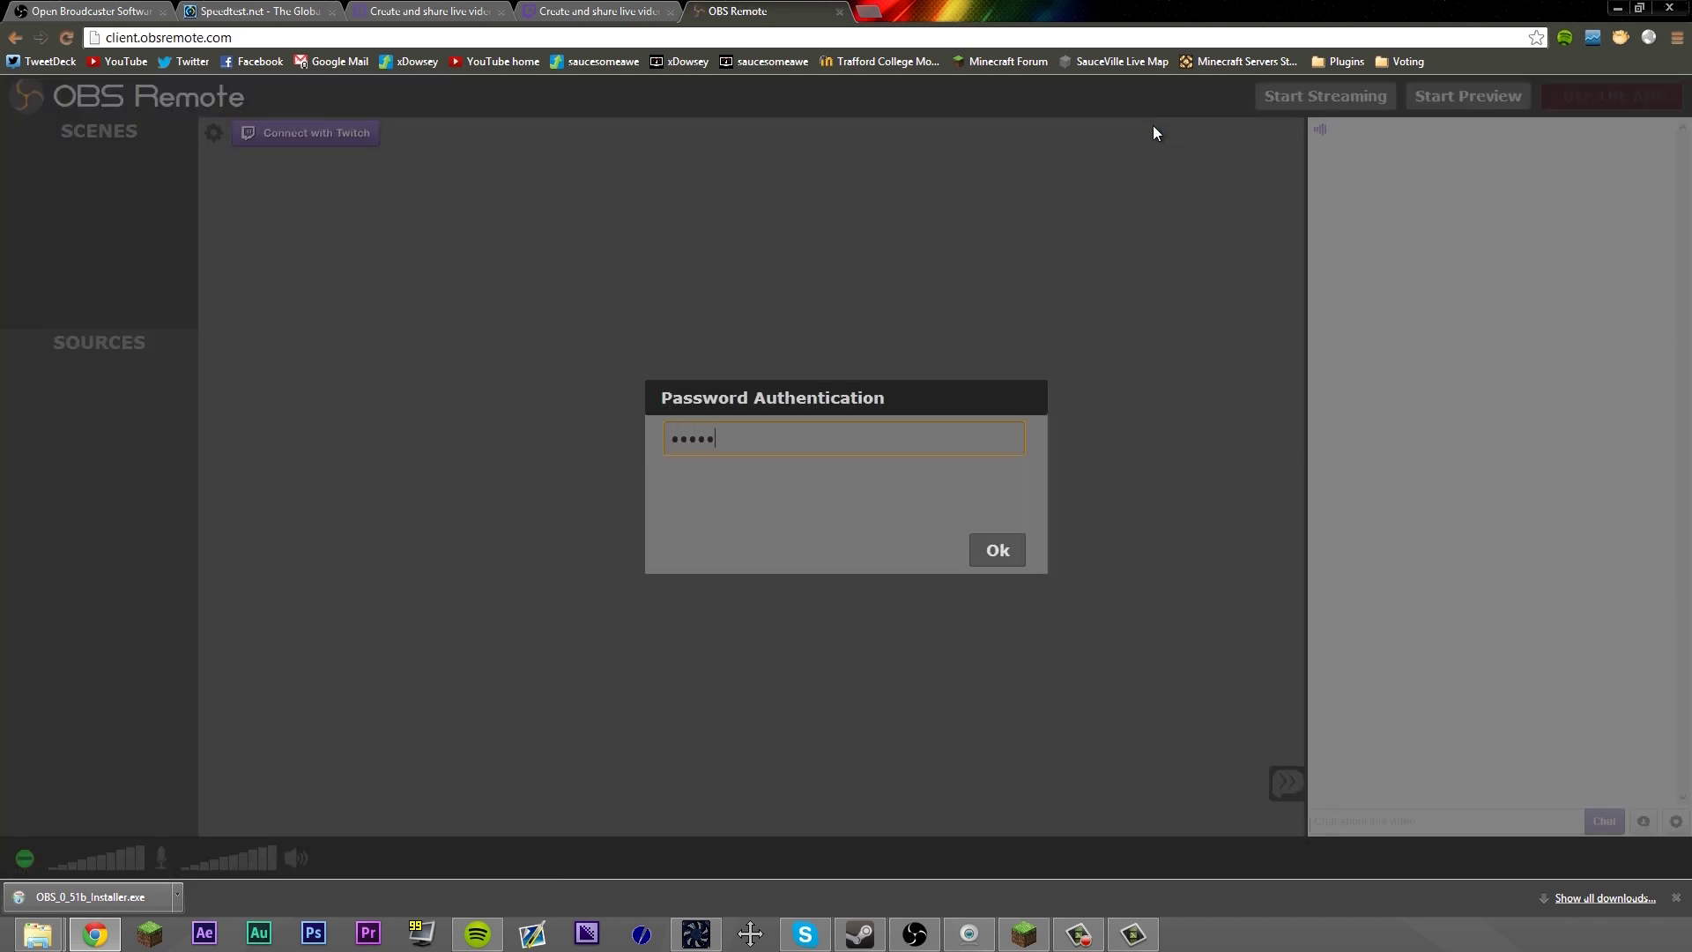
type("•••")
key("Return")
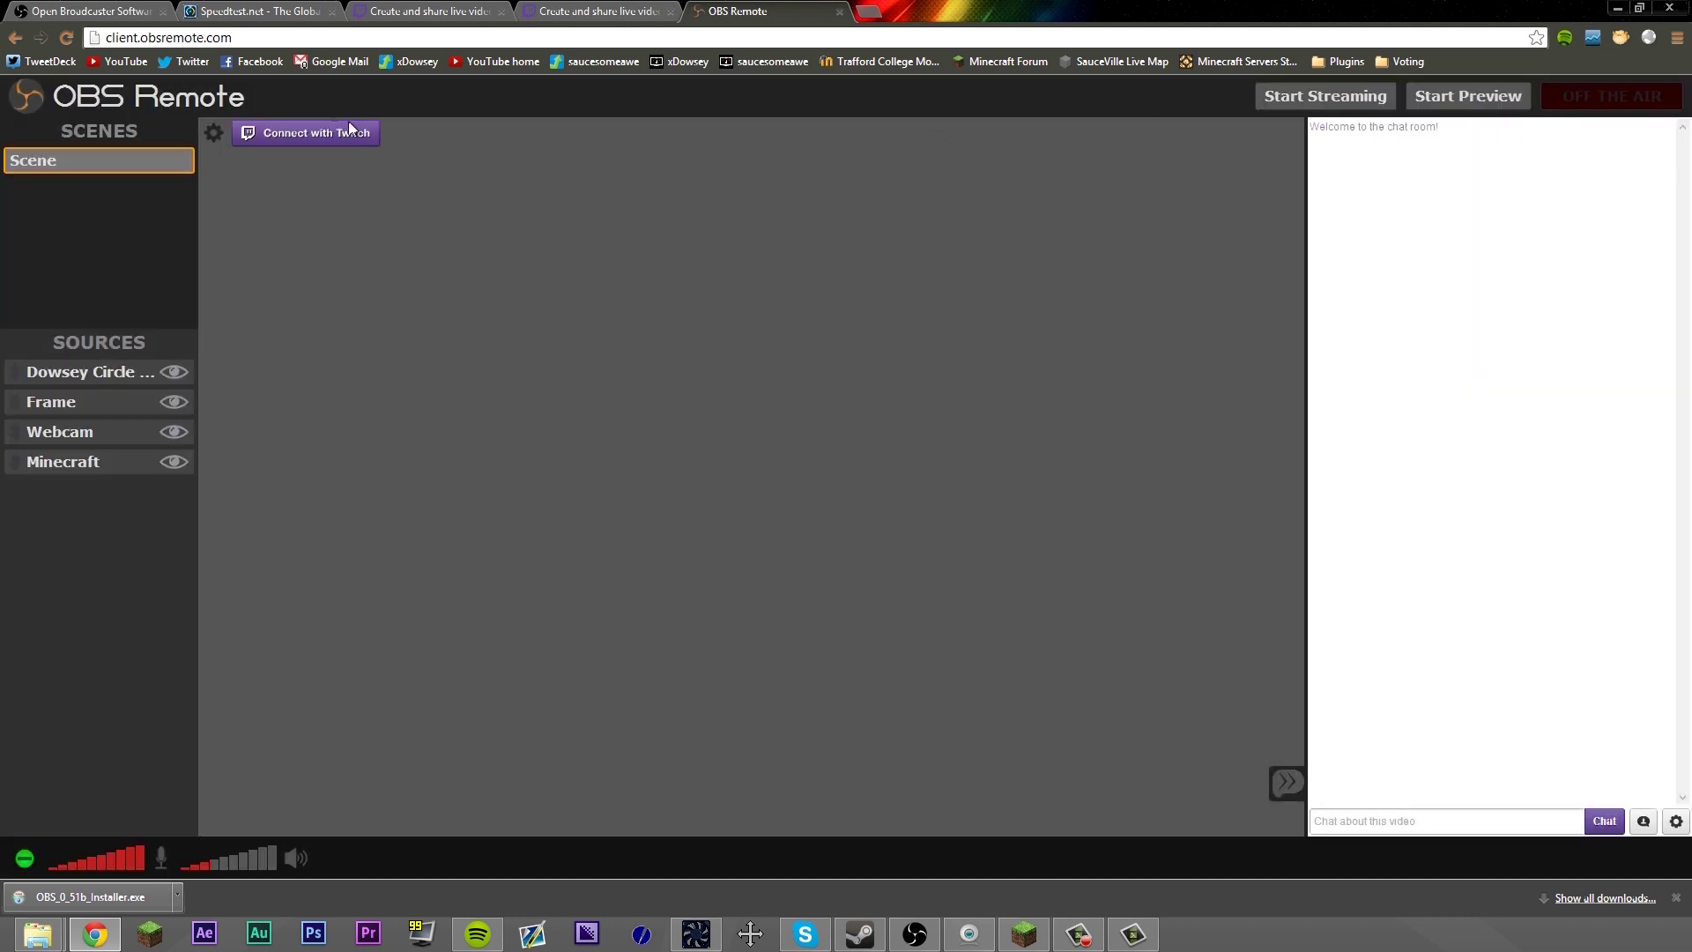
left_click(317, 136)
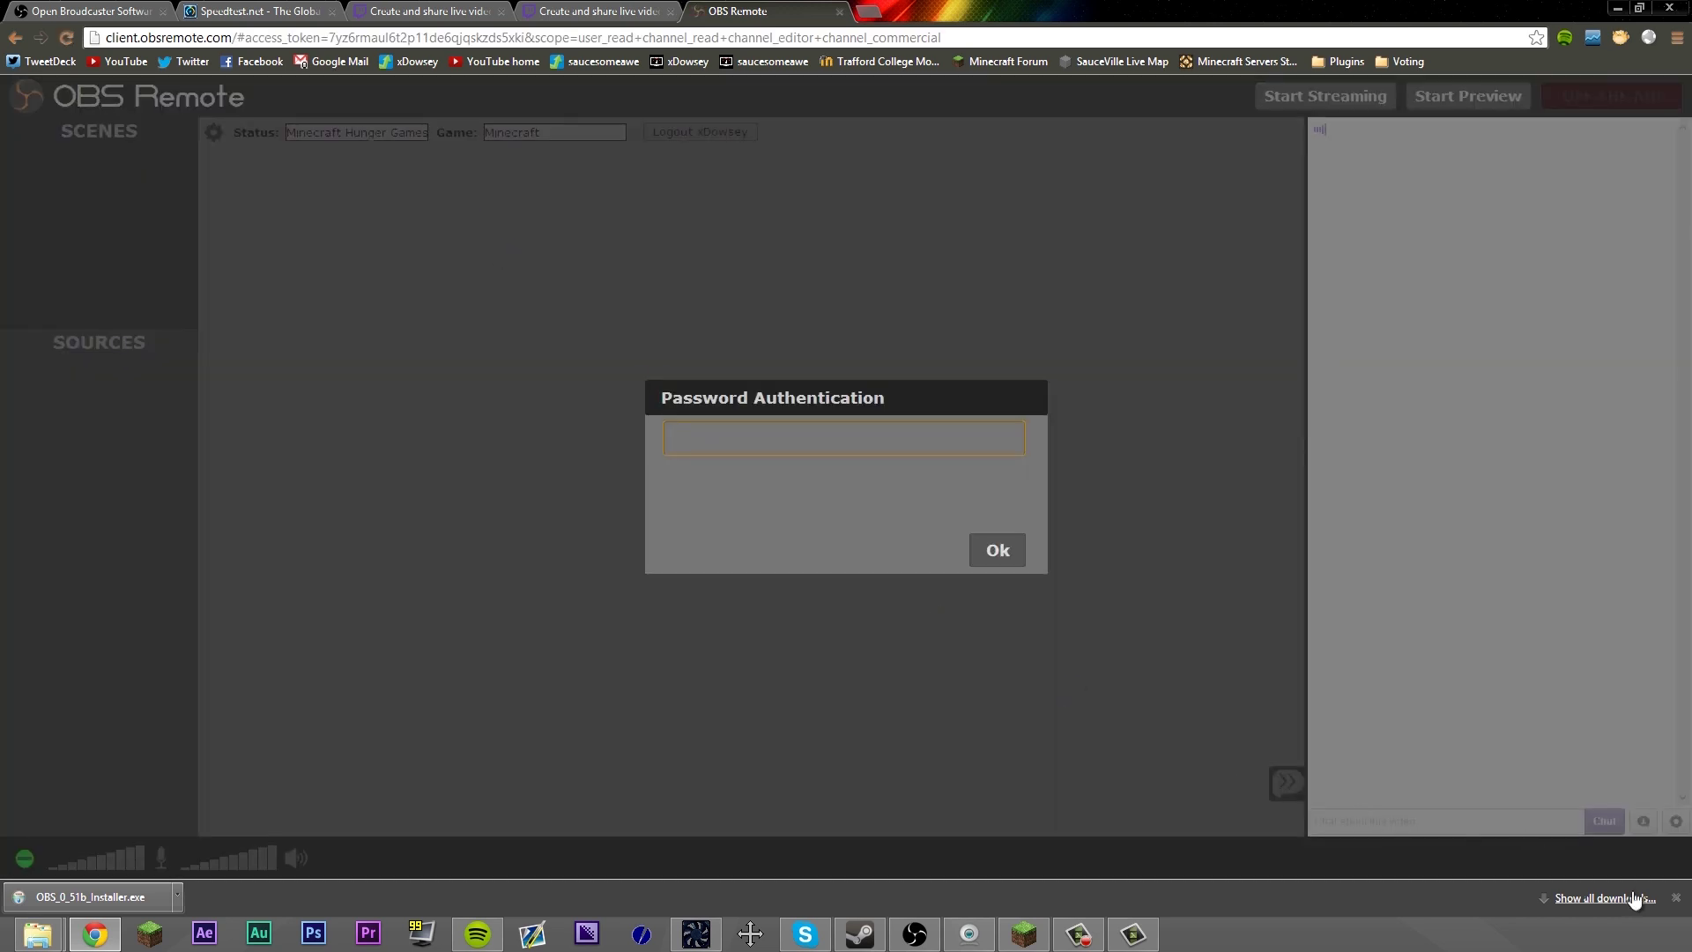
left_click(1676, 899)
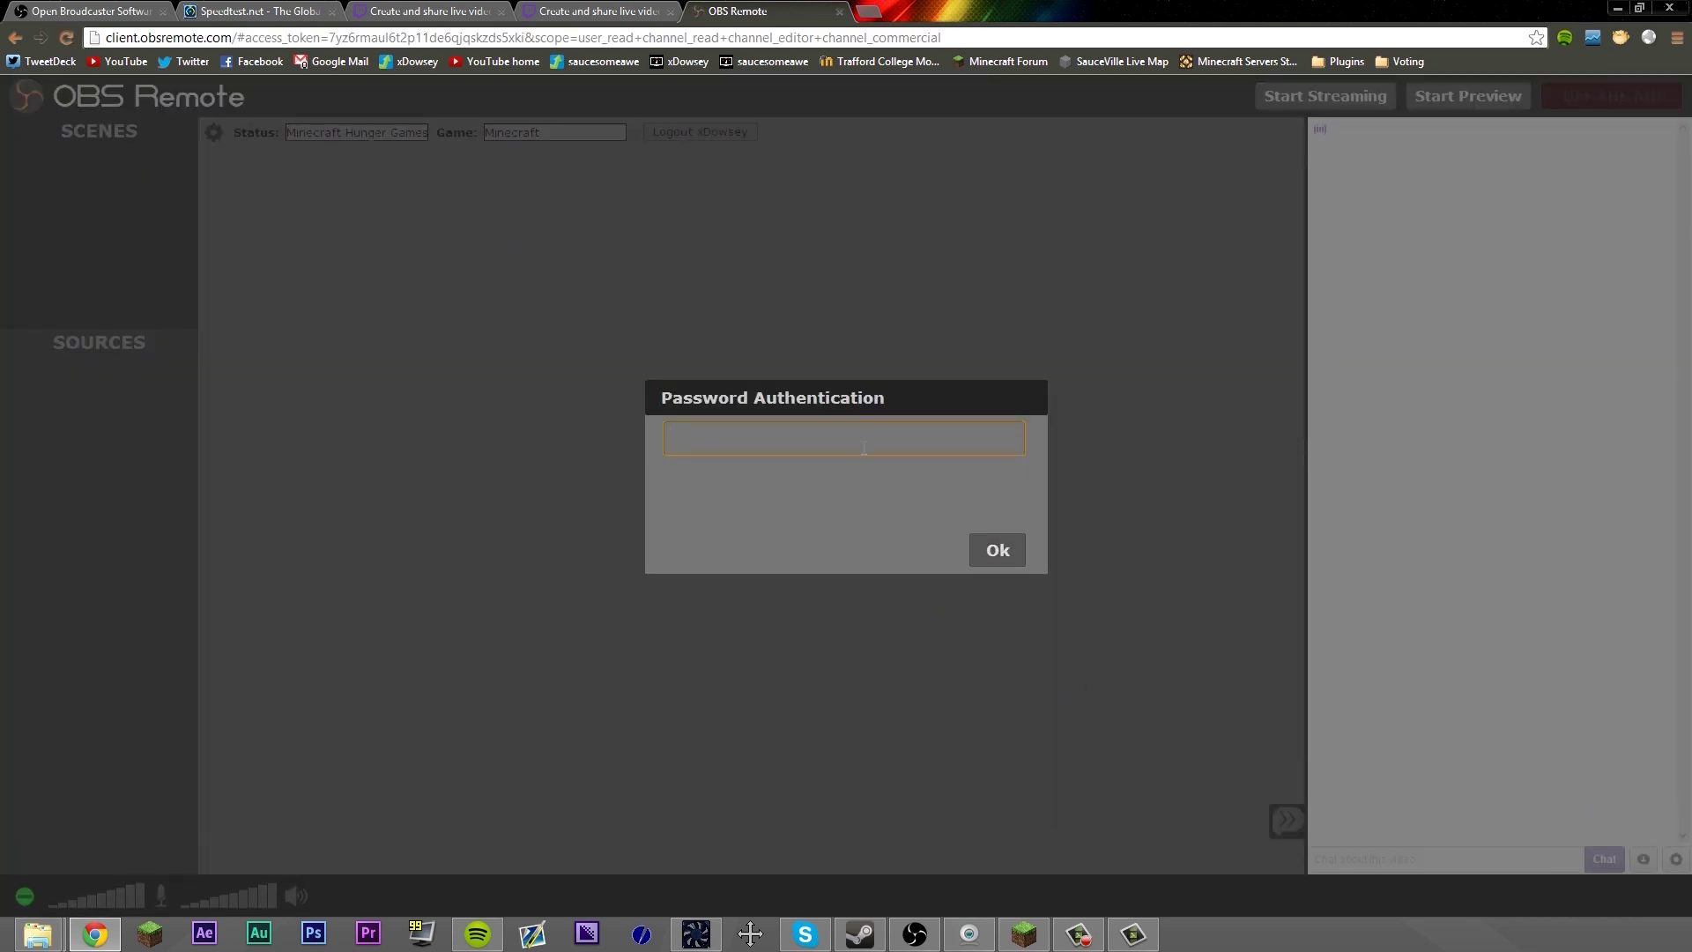
key("Return")
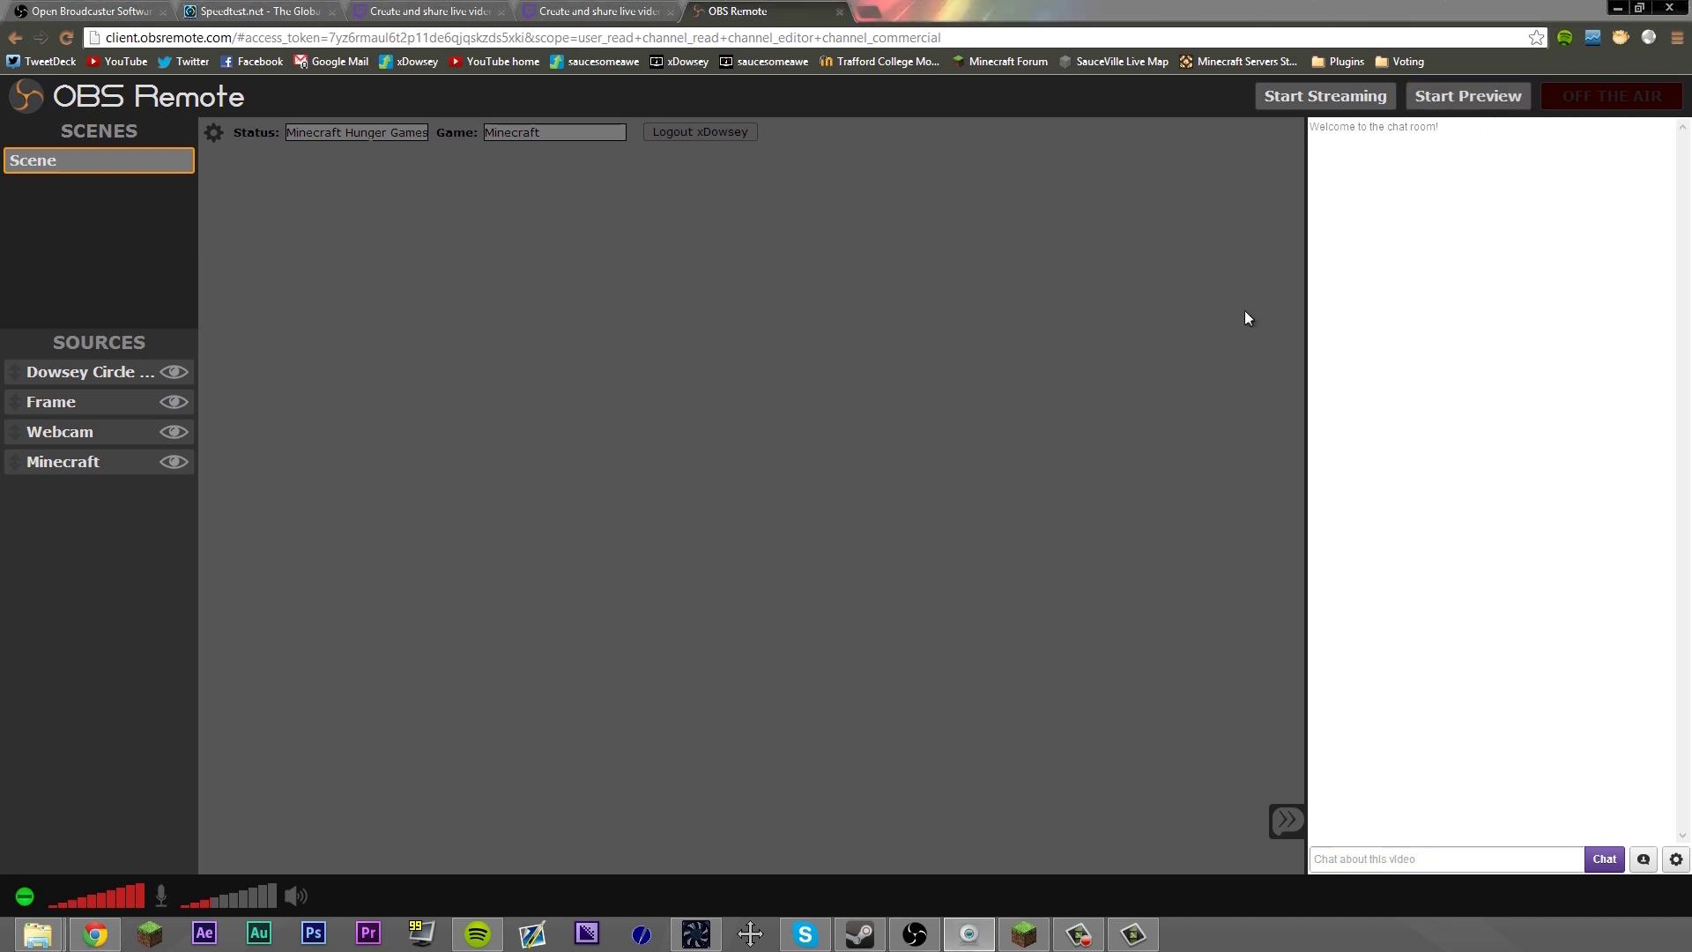
Start and stop the preview from the web client, checking the result in desktop OBS
left_click(909, 944)
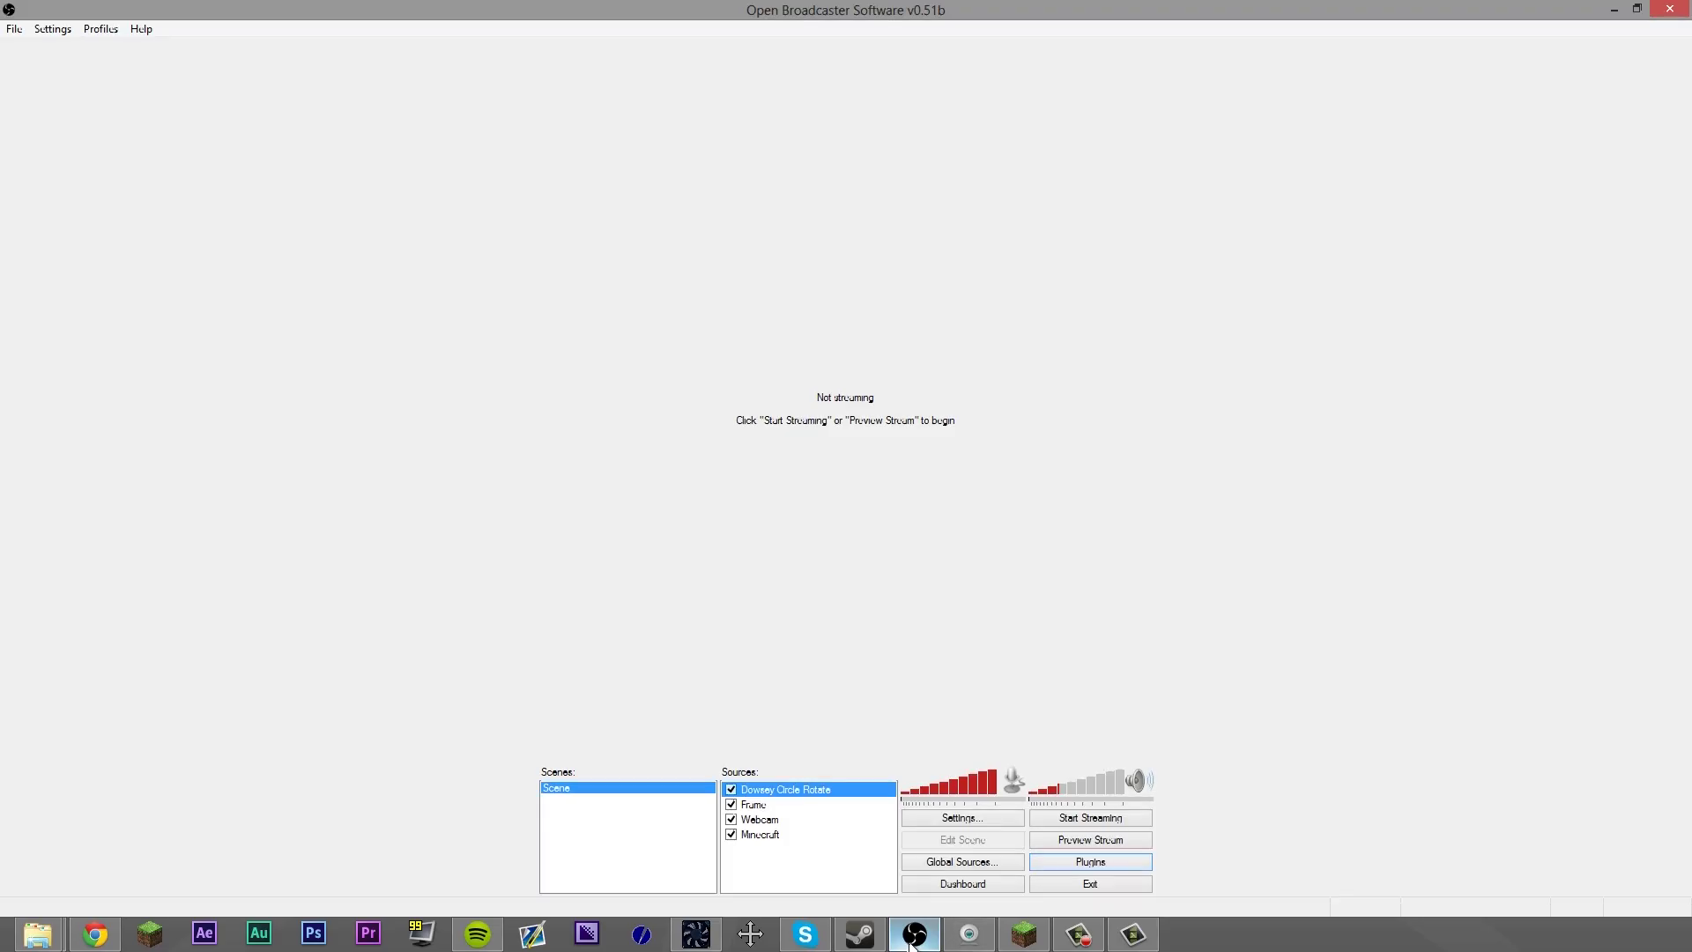
left_click(911, 945)
left_click(1467, 99)
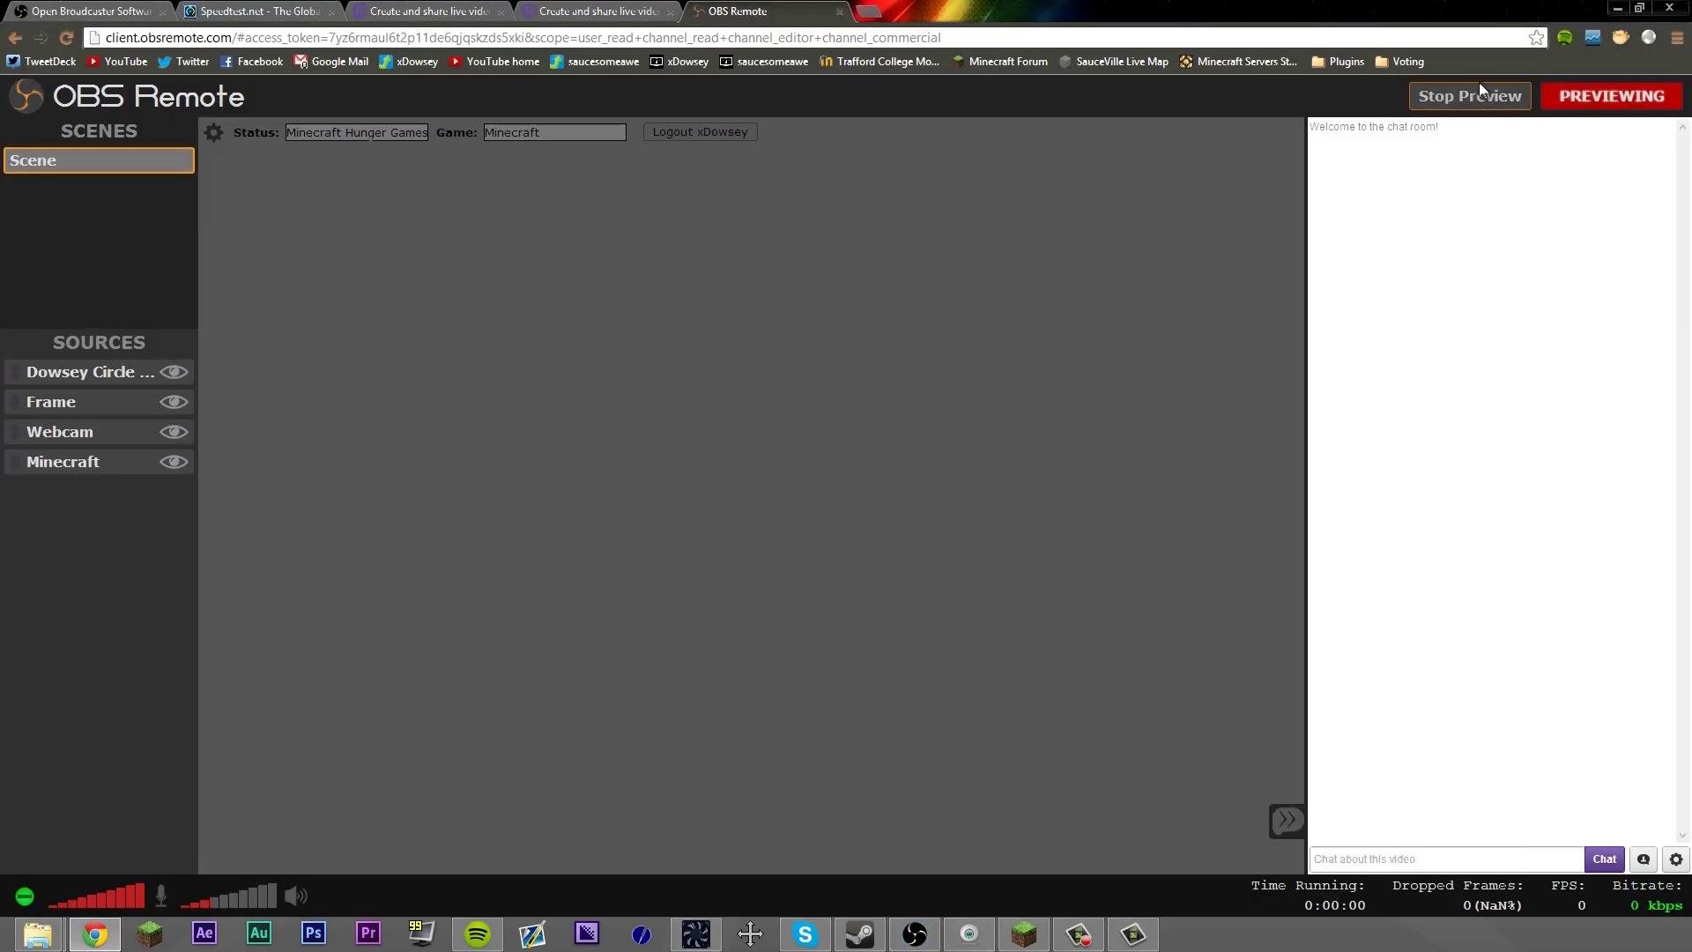
left_click(893, 946)
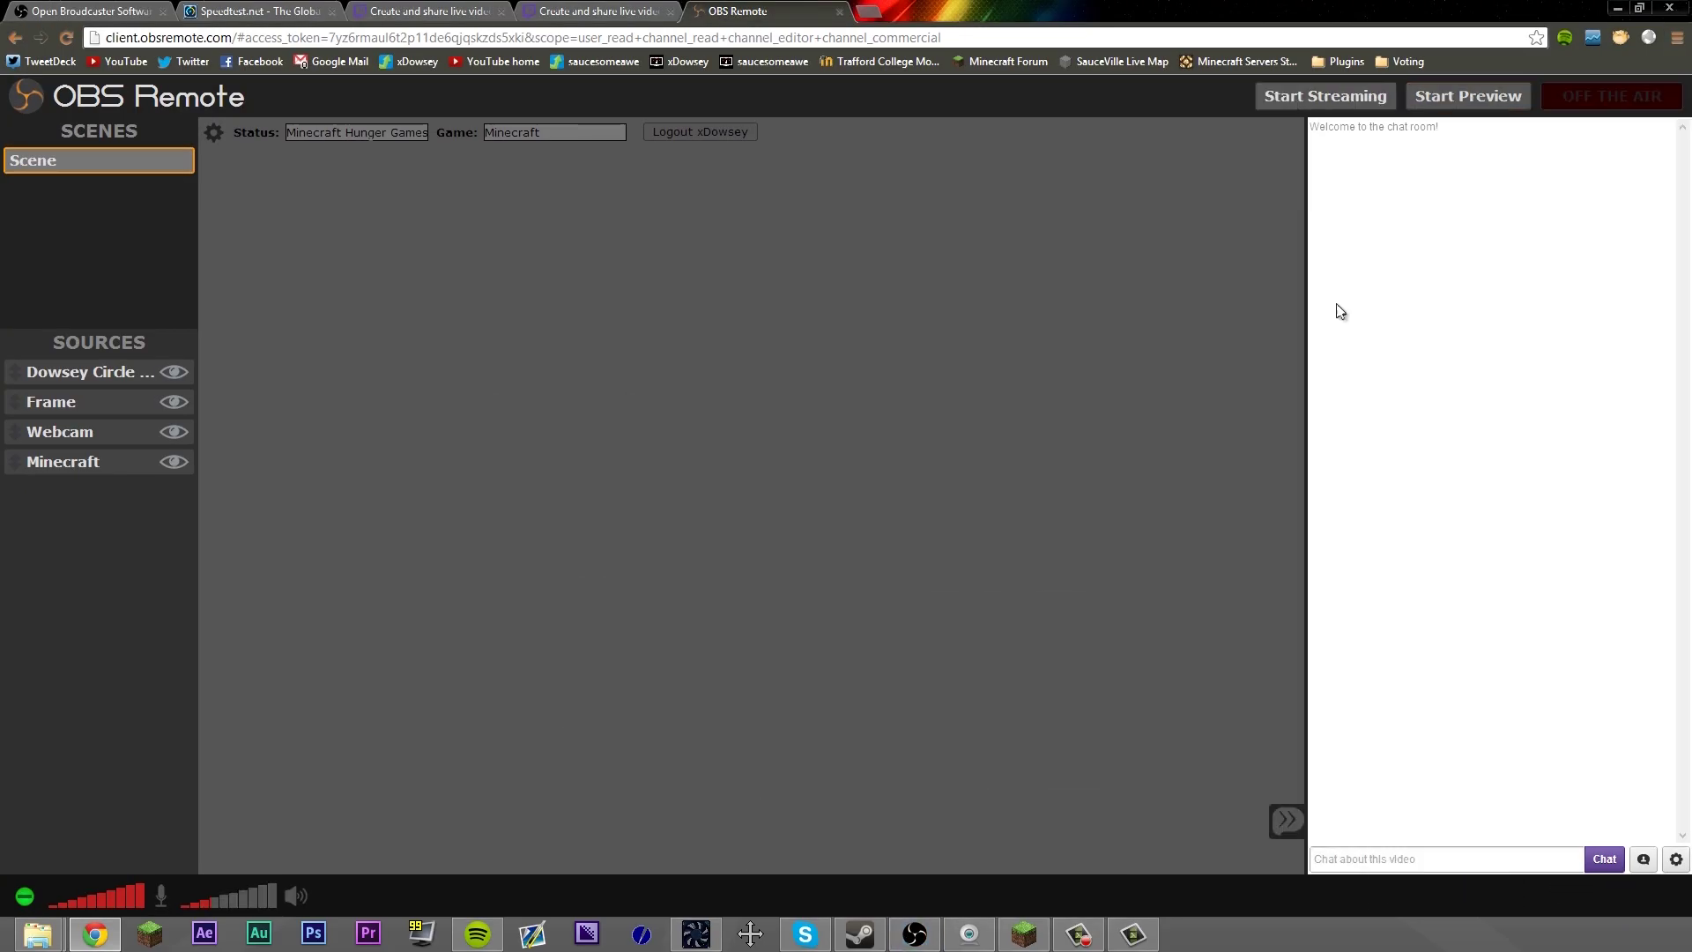
left_click(926, 935)
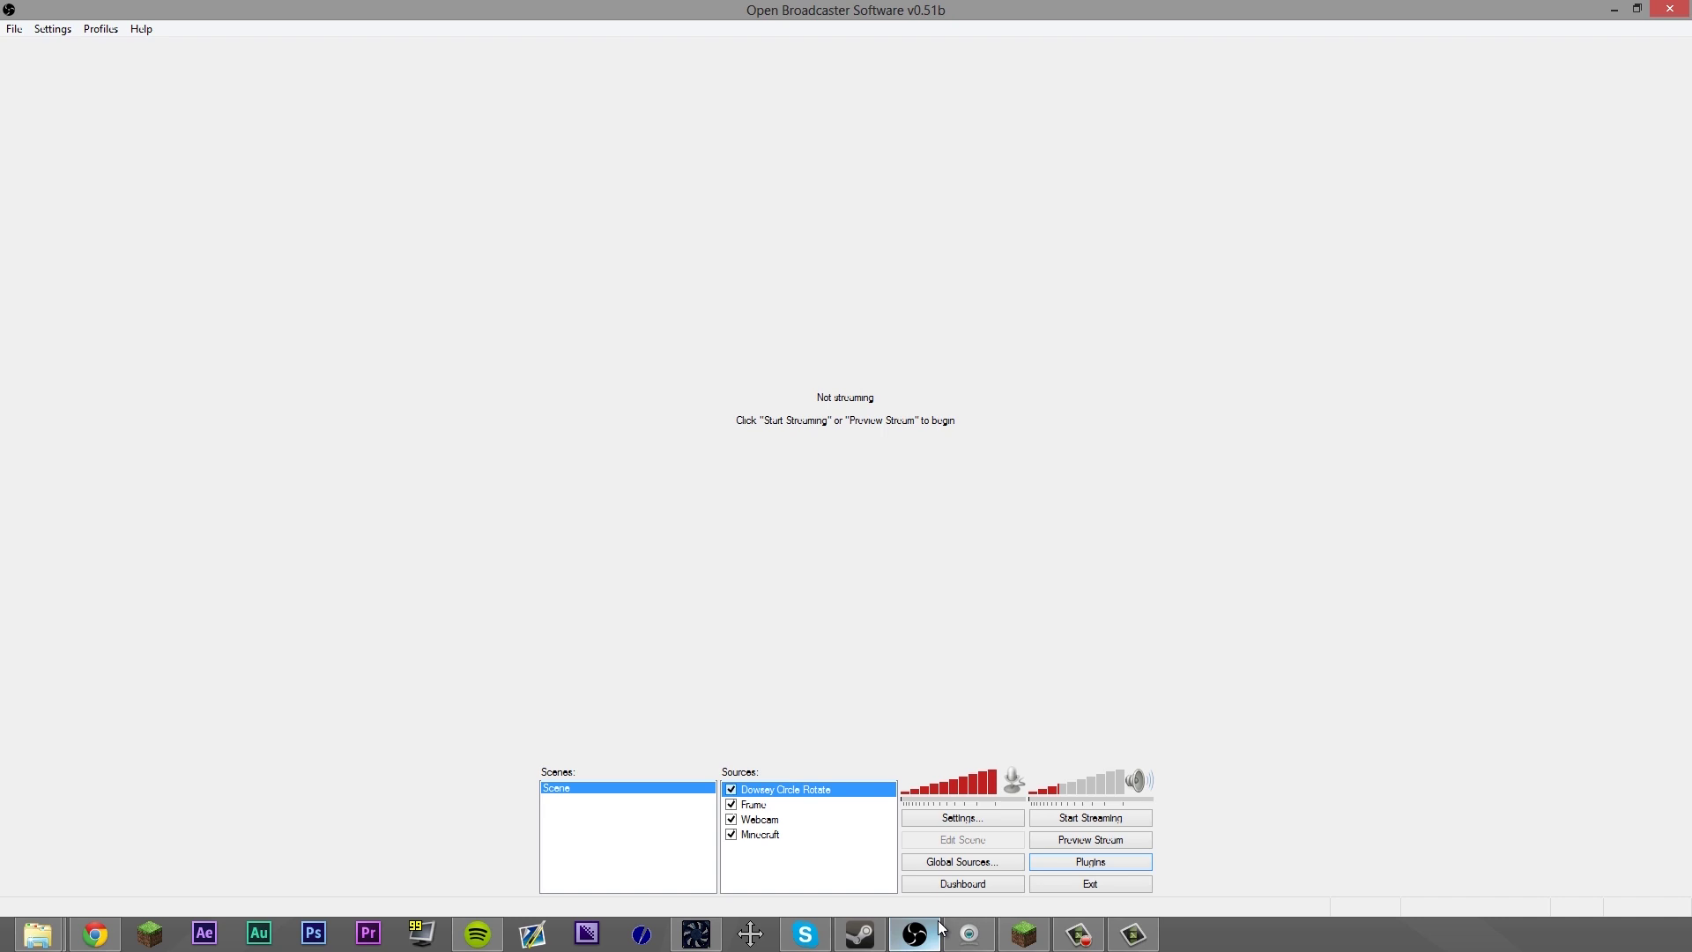
left_click(938, 931)
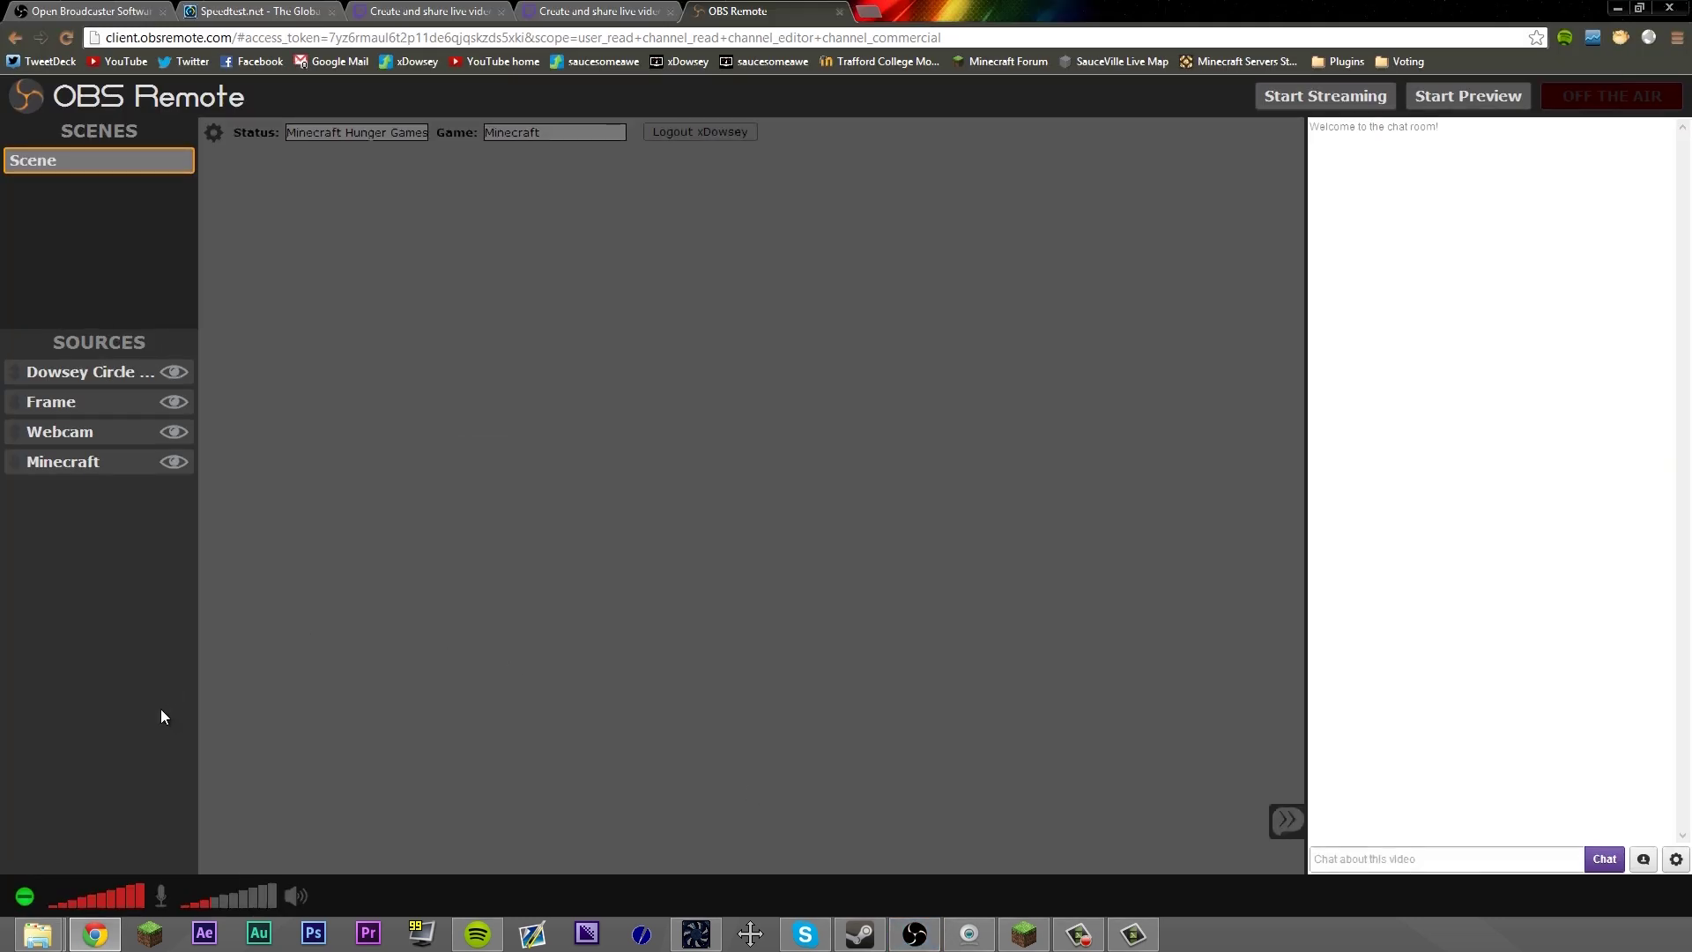